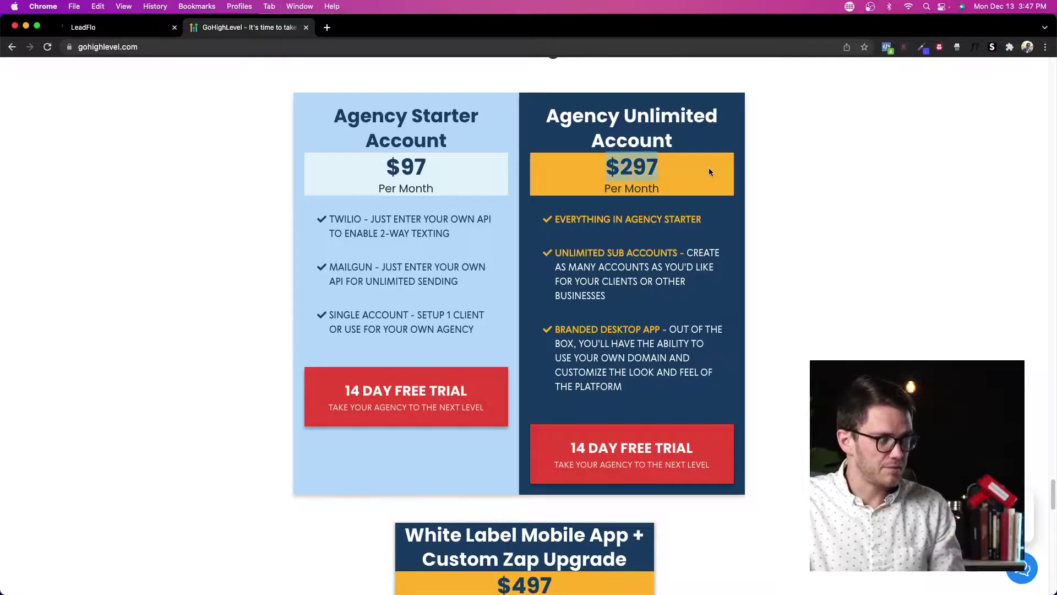
Step: Highlight the $297 Agency Unlimited price and scroll up to the Features vs Other Tools table
left_click(551, 176)
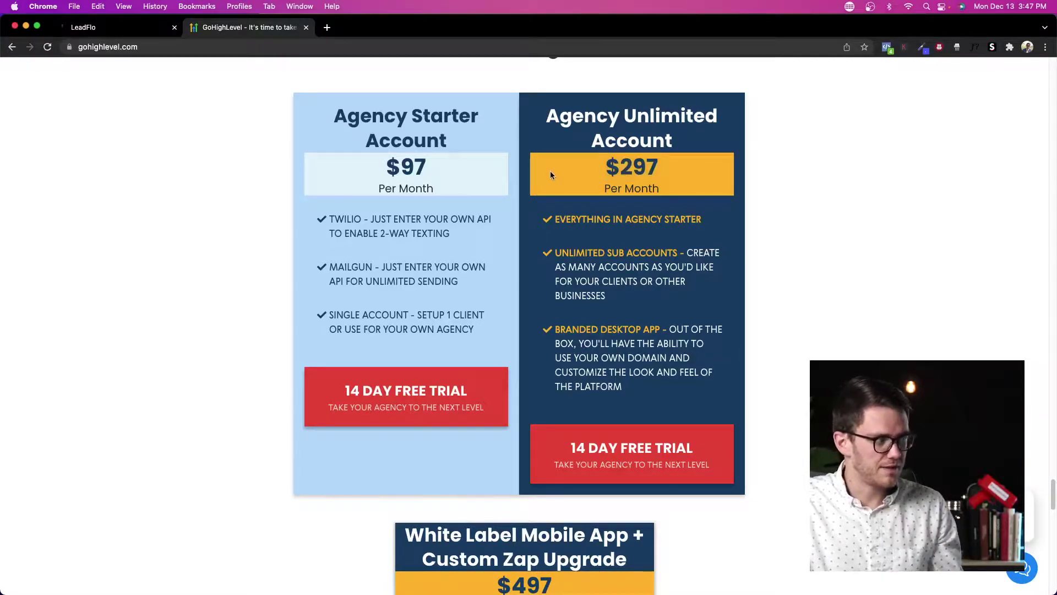
left_click_drag(686, 170, 599, 171)
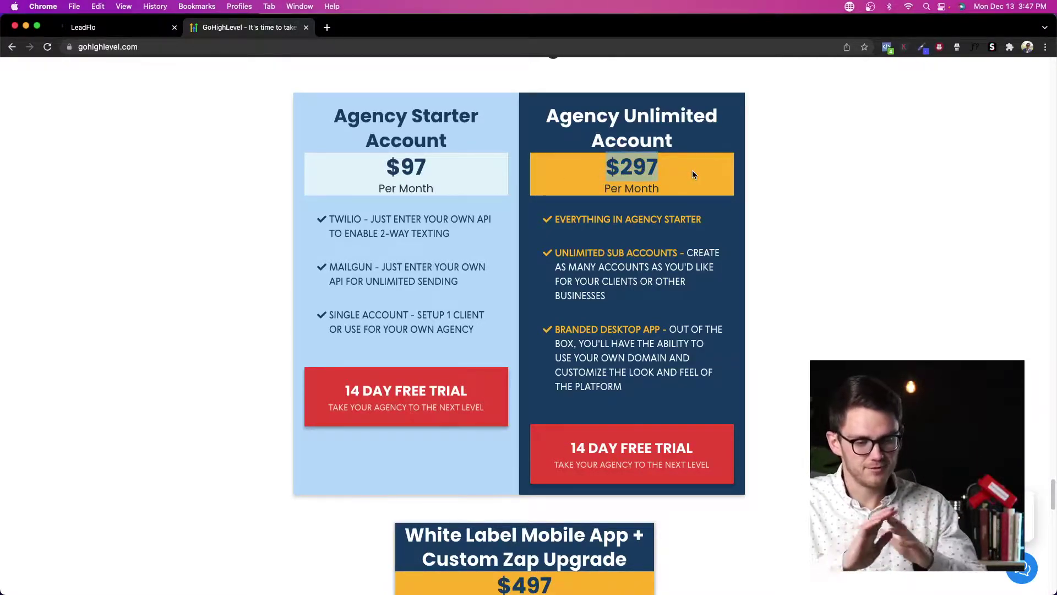
scroll(479, 298, "up", 10)
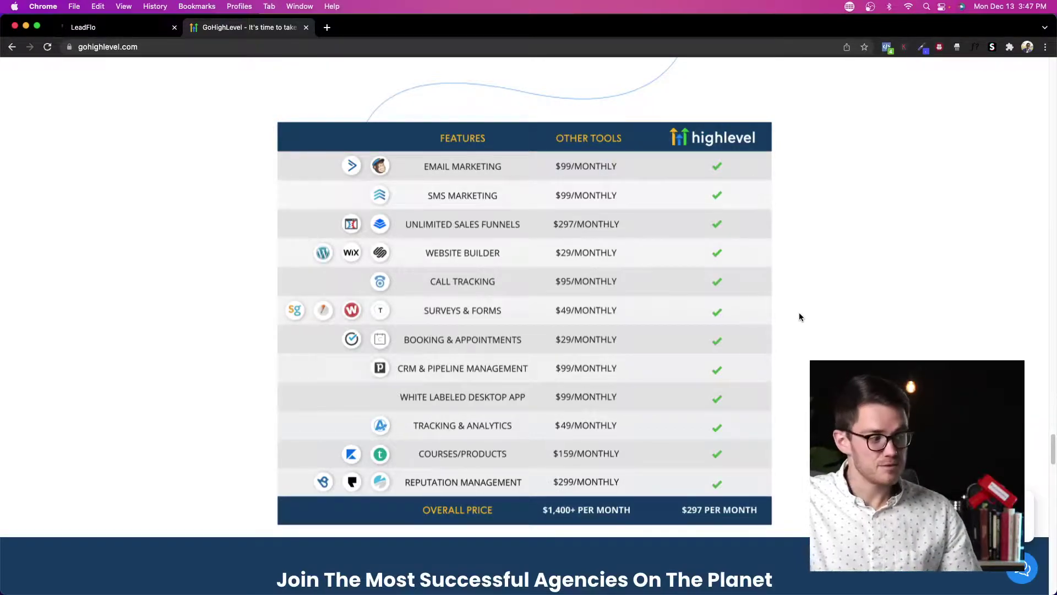
Step: Scroll down past the comparison table to Pricing and highlight the $497 white-label upgrade price
scroll(801, 312, "down", 2)
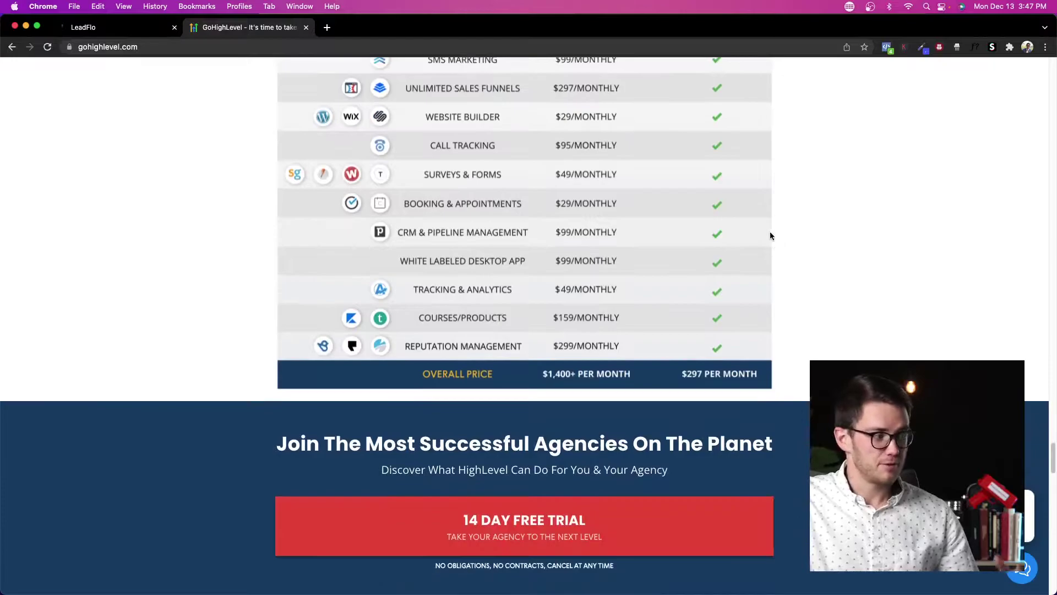
scroll(770, 231, "up", 3)
scroll(801, 298, "down", 1)
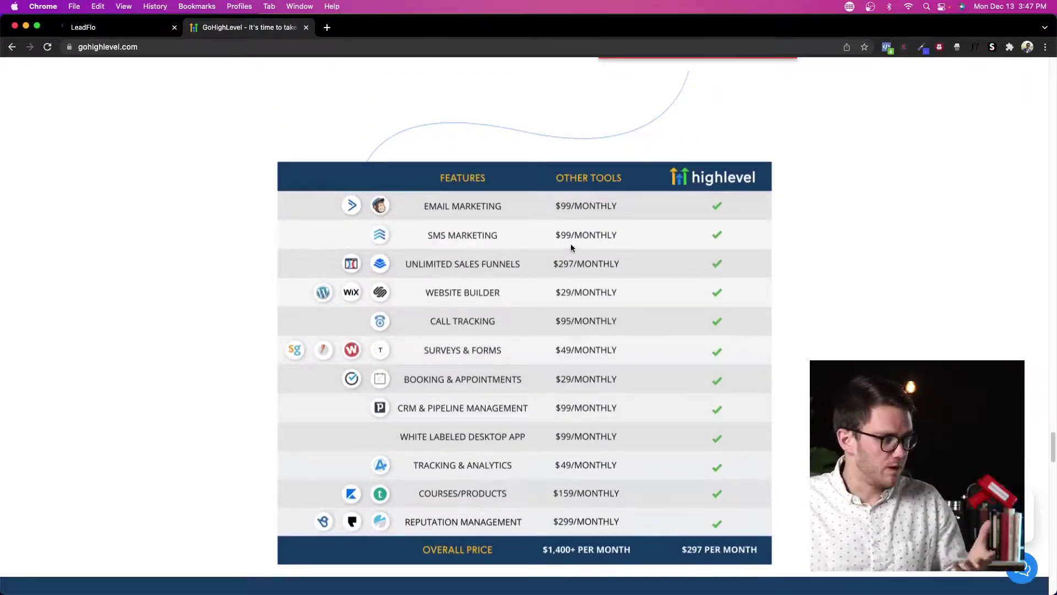
scroll(762, 385, "down", 10)
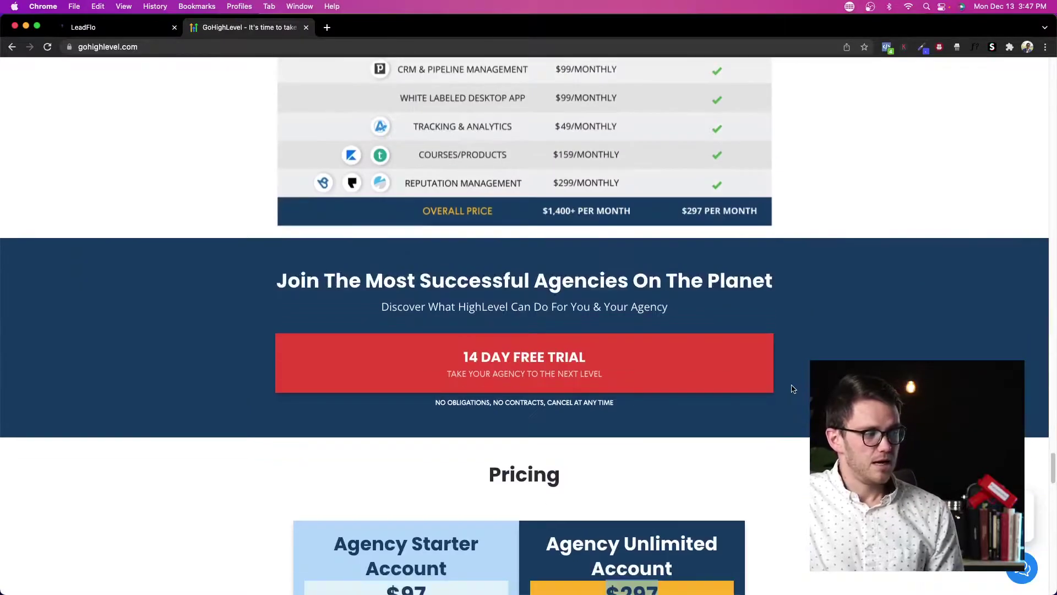
scroll(788, 353, "down", 3)
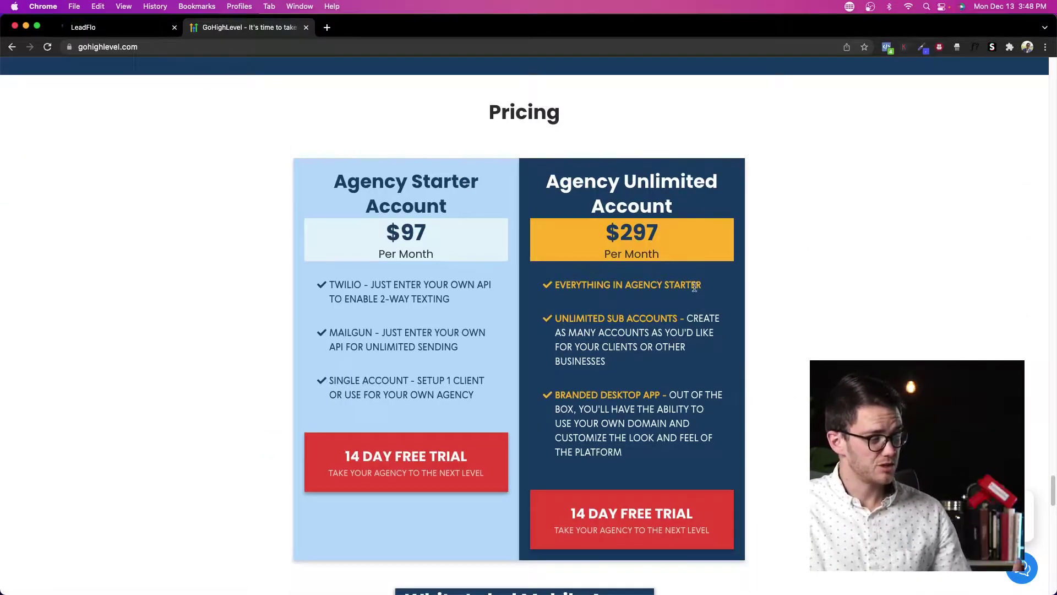
scroll(685, 284, "down", 10)
scroll(685, 284, "up", 4)
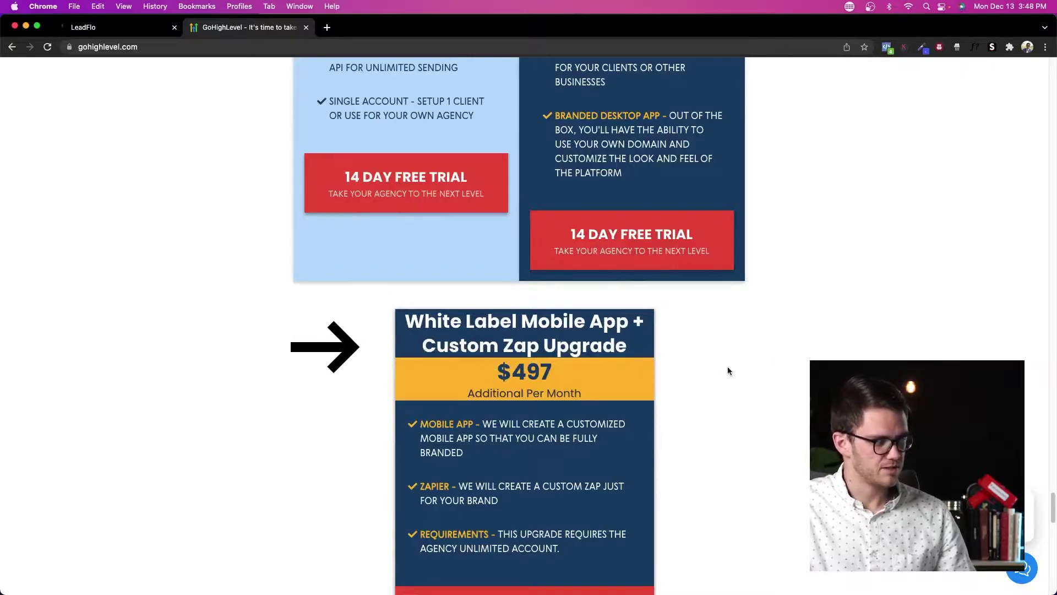
scroll(542, 385, "down", 1)
scroll(542, 385, "down", 1)
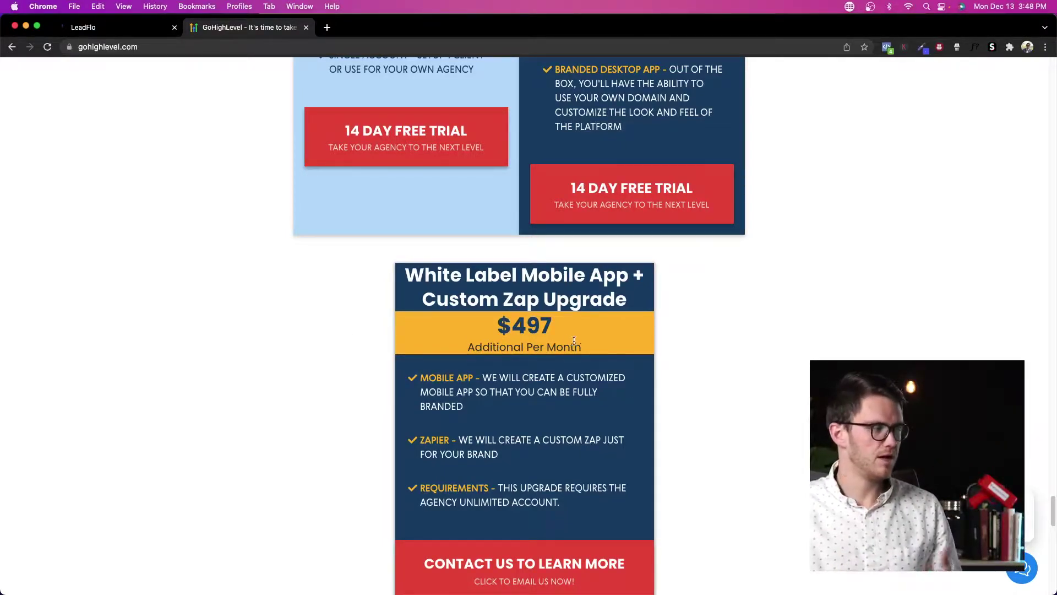
left_click_drag(547, 331, 512, 329)
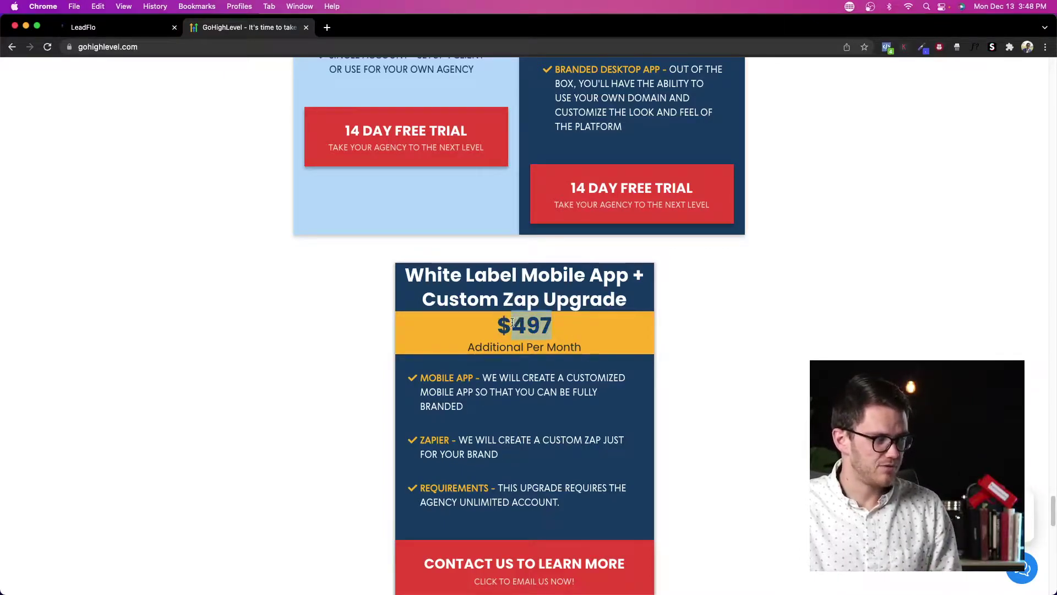
Step: Return to the $97 Agency Starter and $297 Agency Unlimited plan cards
scroll(760, 305, "up", 7)
left_click_drag(600, 270, 676, 270)
left_click(823, 267)
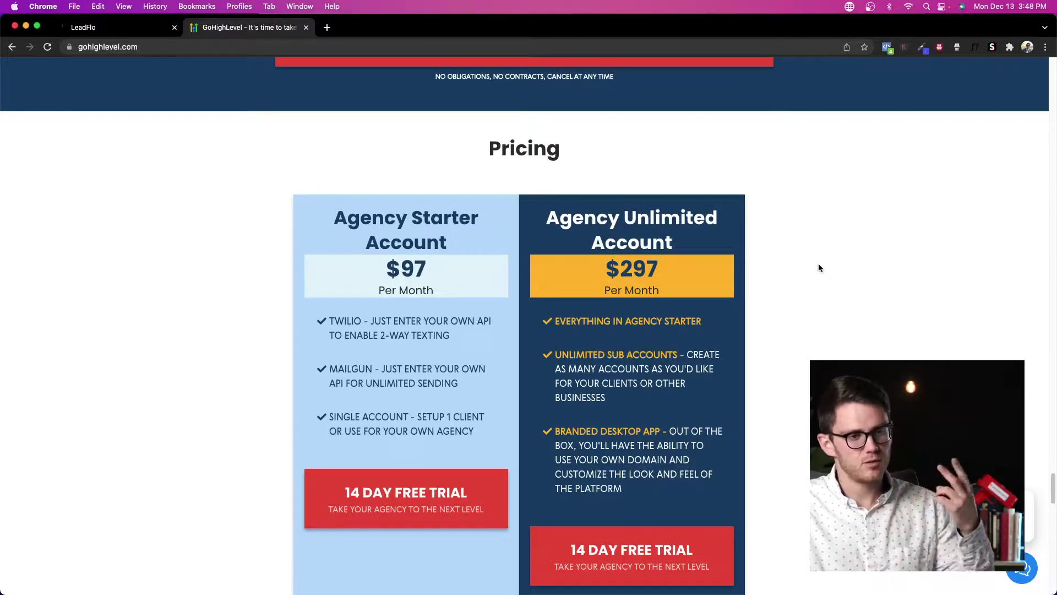
scroll(818, 264, "down", 6)
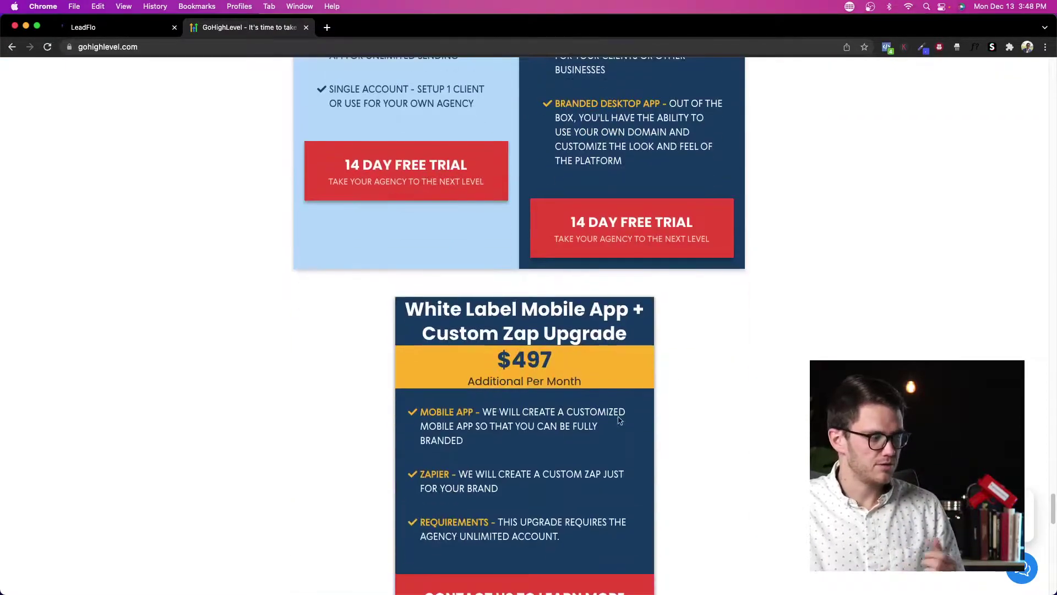
scroll(748, 356, "up", 1)
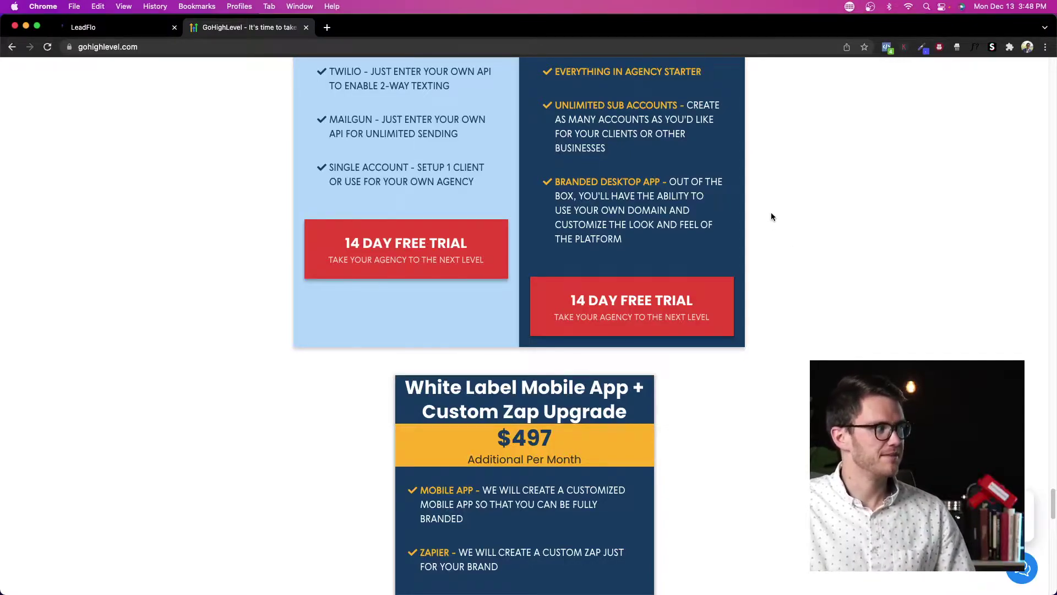
scroll(771, 214, "up", 2)
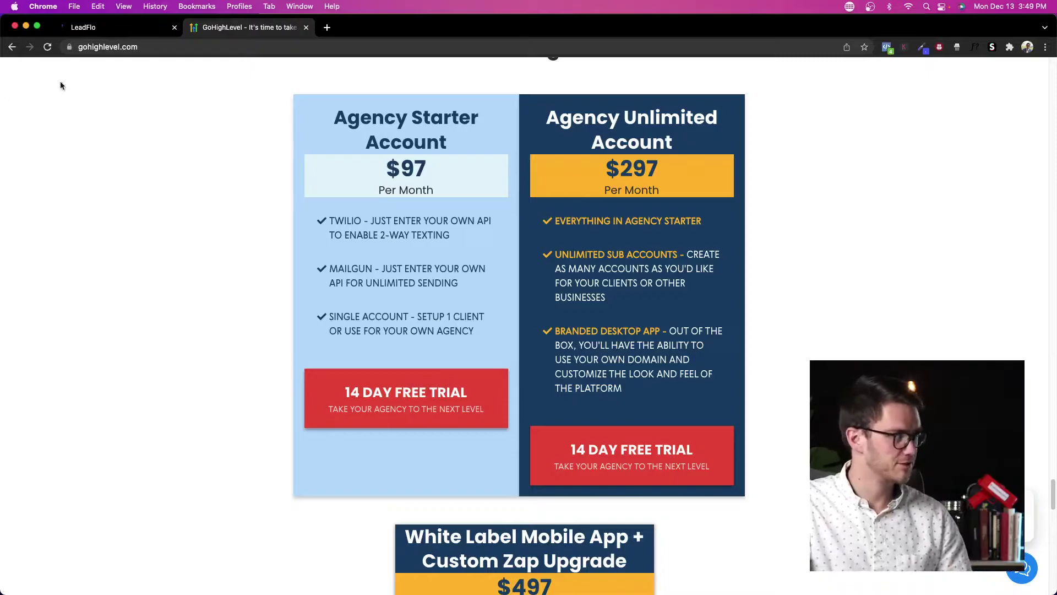
Step: Return to the agency's sub-account list, then start a new browser tab
left_click(113, 28)
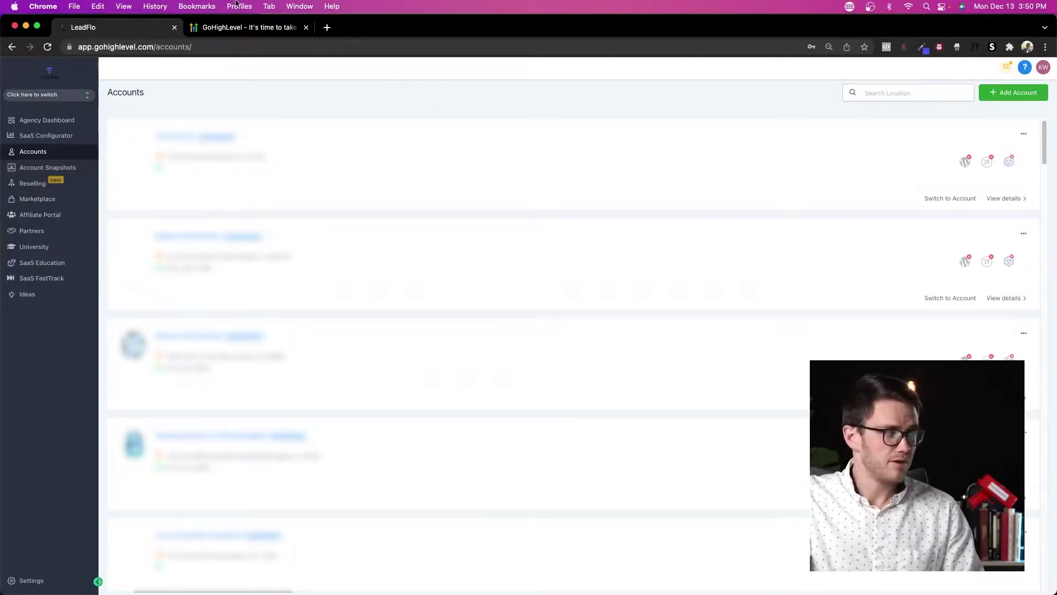
left_click(327, 30)
Step: Load getleadflo.com, skim its homepage, and return to the GoHighLevel agency app
type("getleadflo.c")
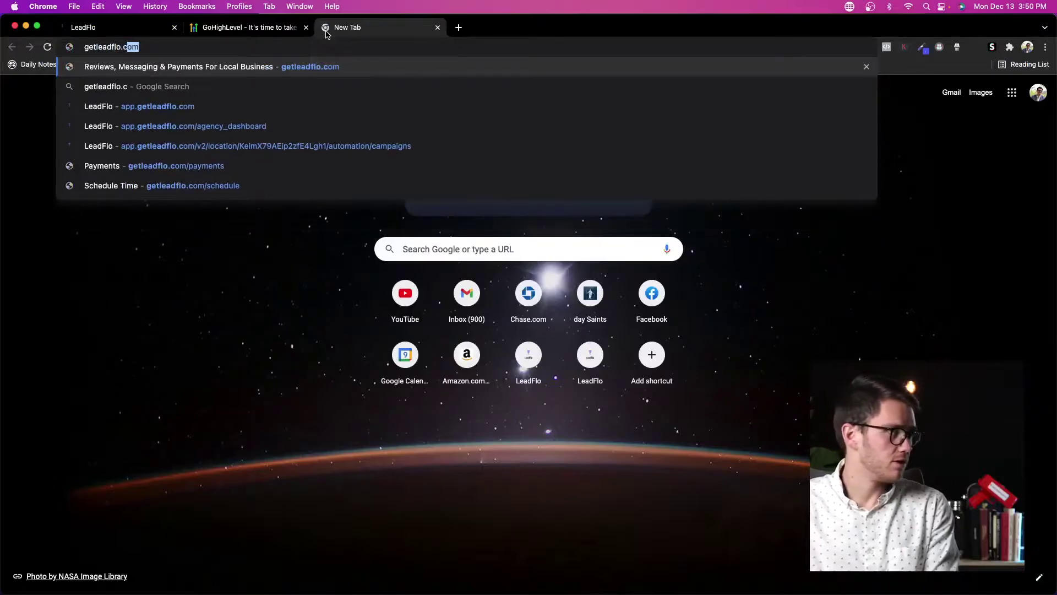
key("Return")
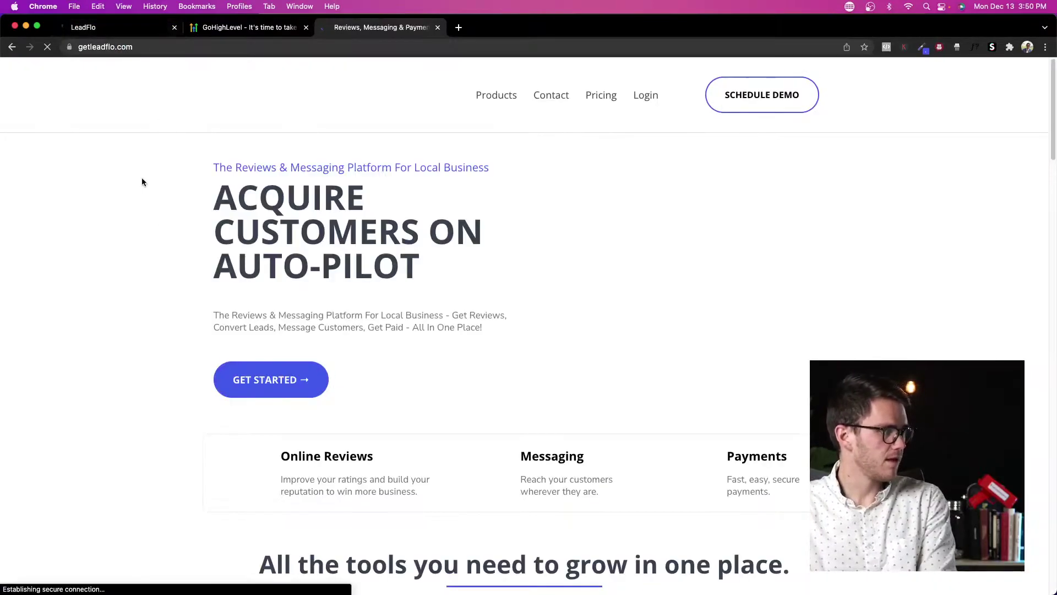
scroll(463, 211, "down", 10)
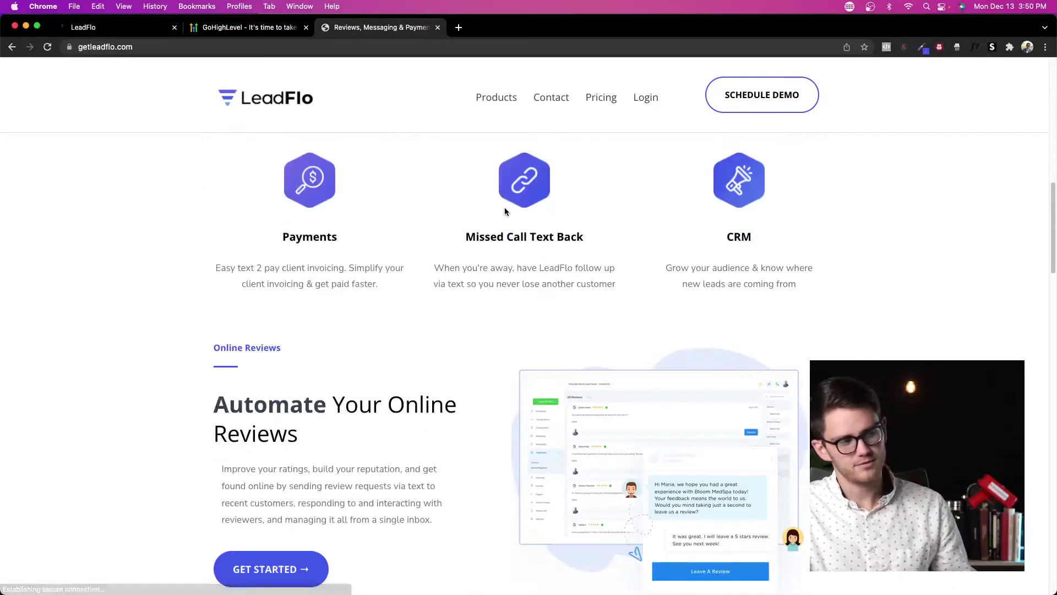
scroll(495, 142, "up", 10)
left_click(83, 27)
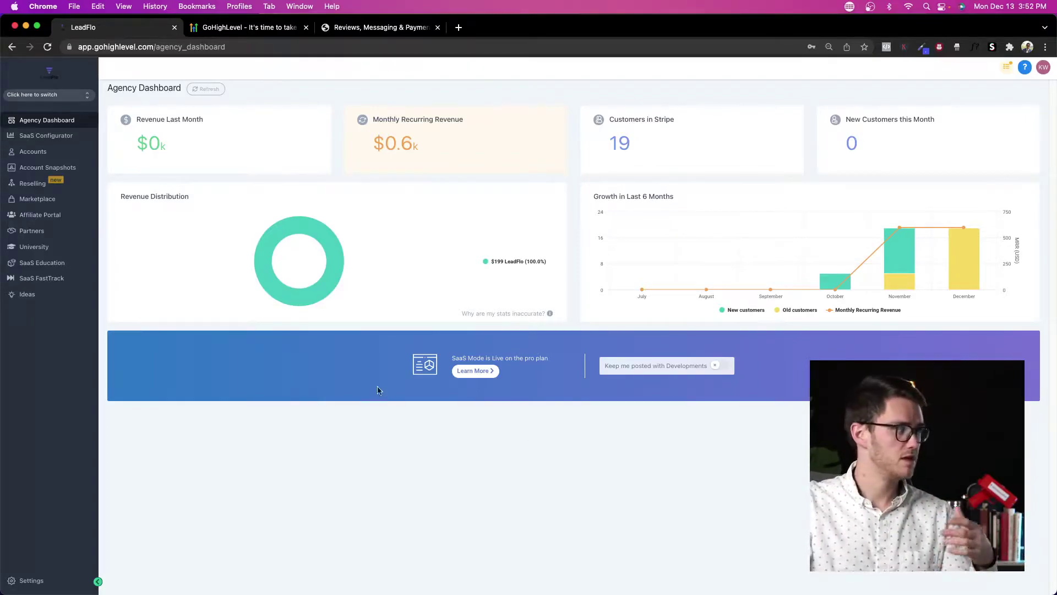
Step: Inspect the orthodontics practice's account details, then go to the agency Settings Profile page
left_click(39, 151)
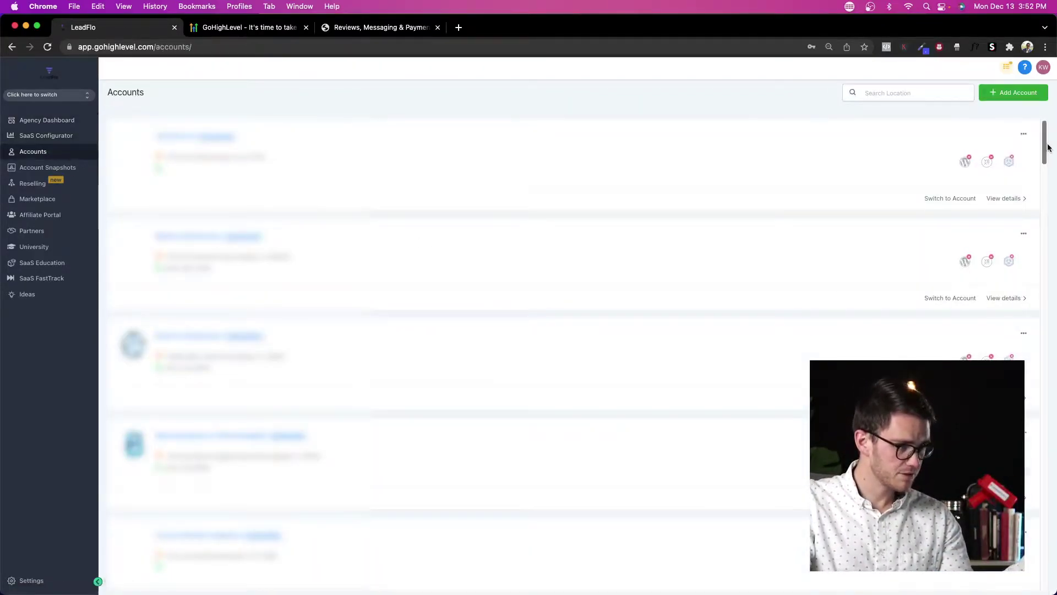
scroll(1033, 301, "down", 10)
left_click_drag(1043, 298, 1050, 508)
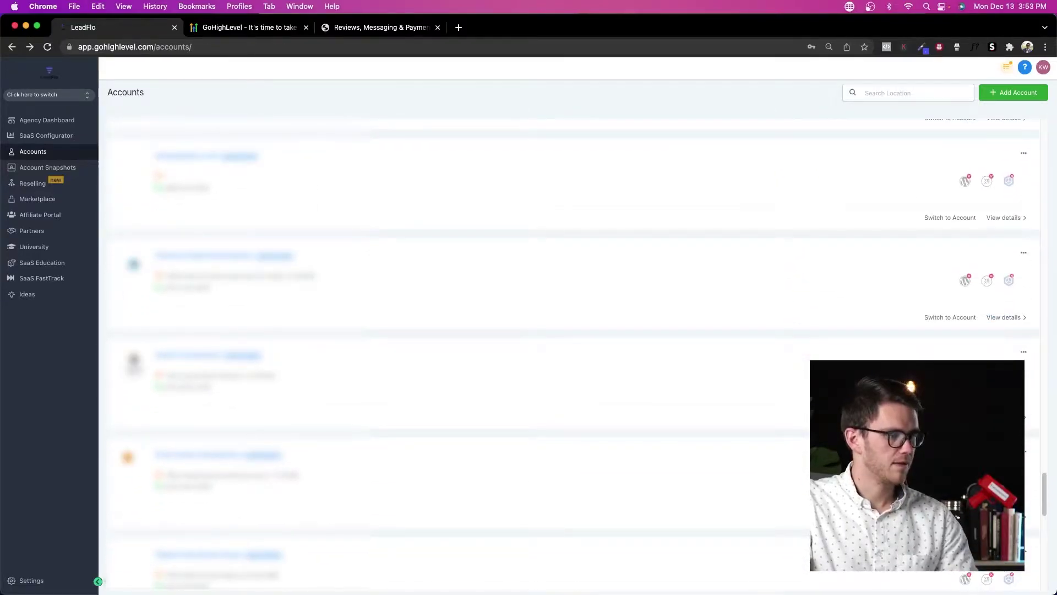
left_click(1006, 417)
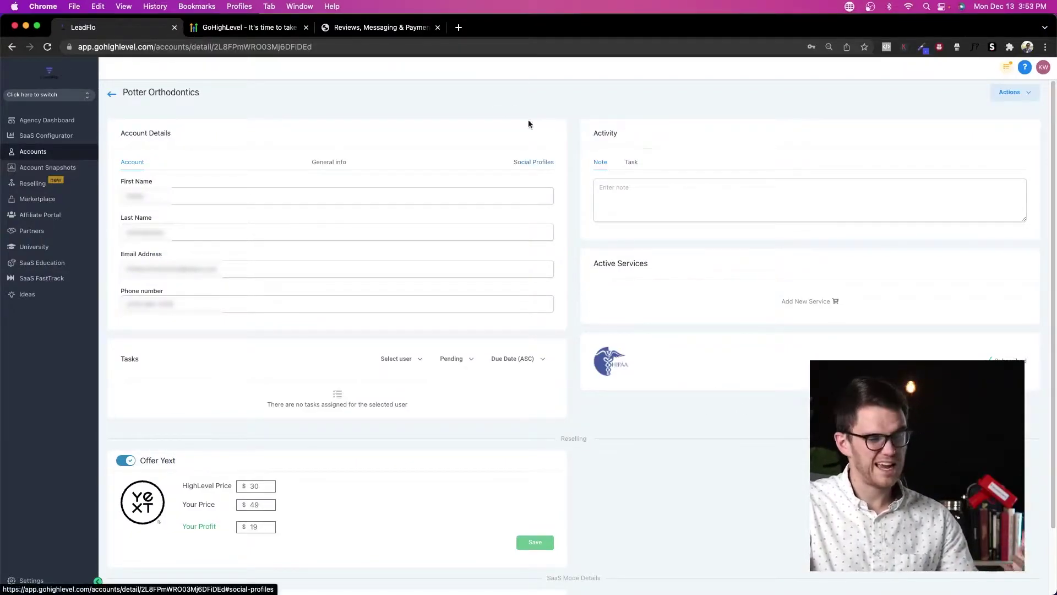
left_click(112, 94)
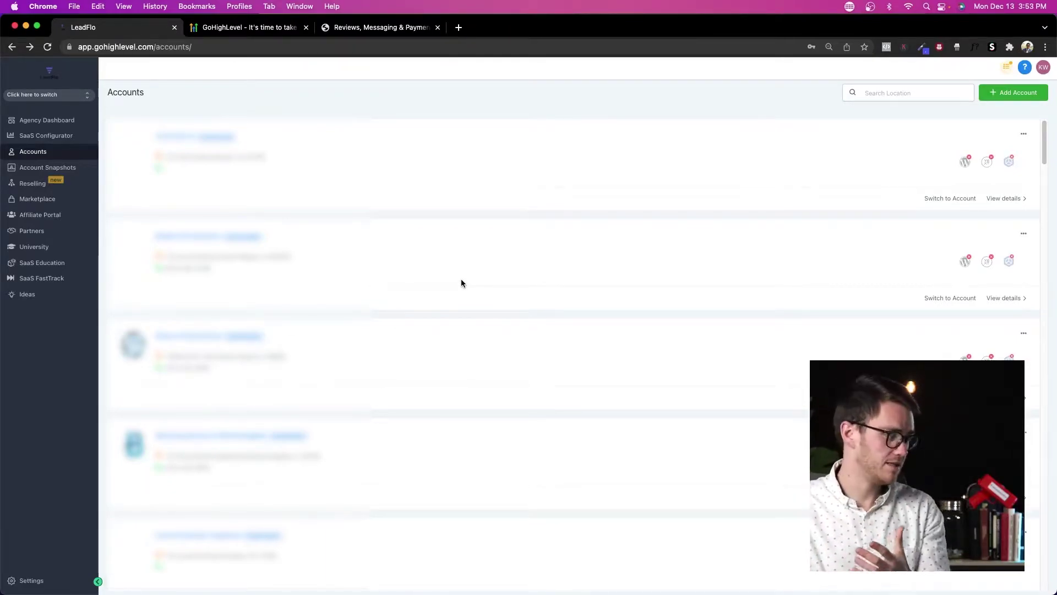
left_click(50, 587)
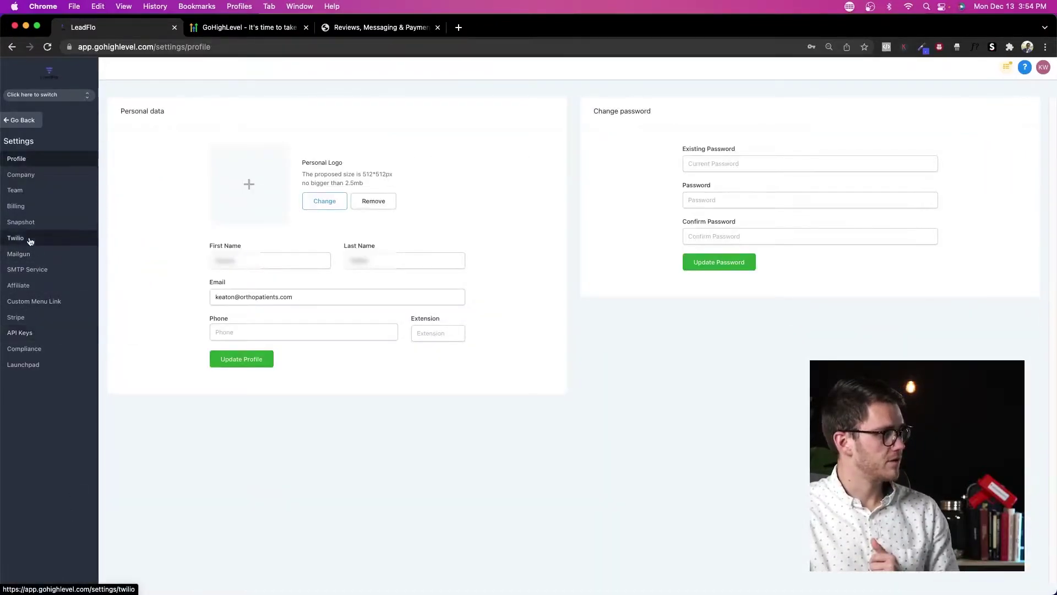
Step: Review the Twilio phone number settings
left_click(30, 241)
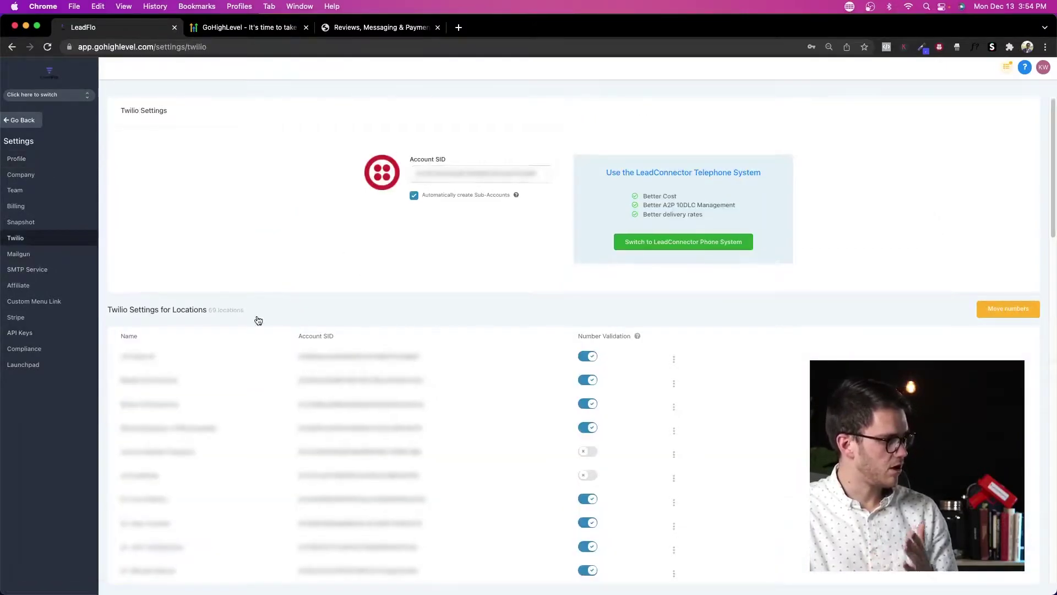
scroll(256, 317, "down", 5)
scroll(257, 319, "up", 5)
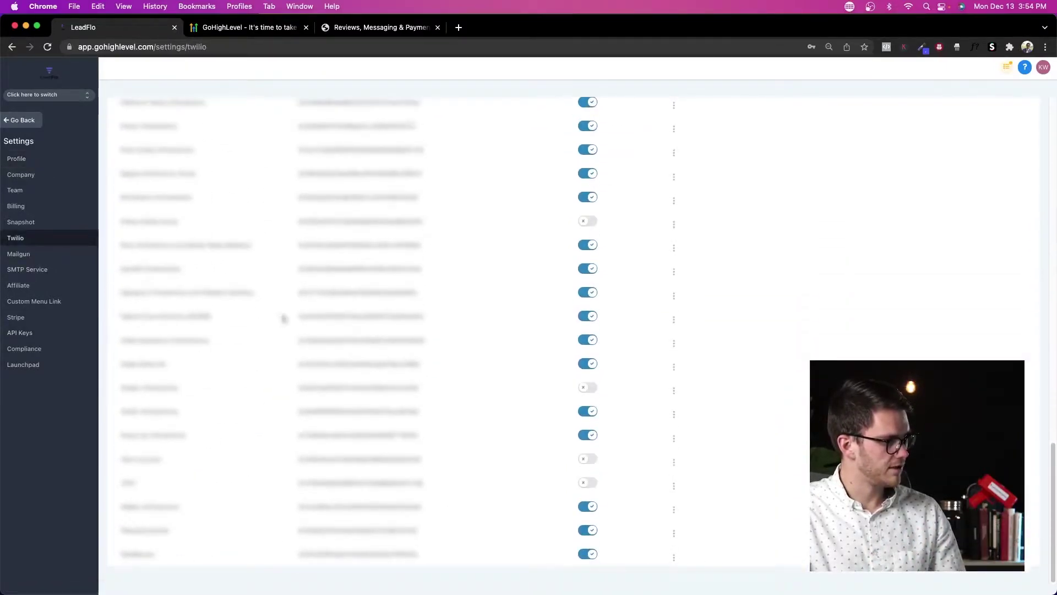
scroll(303, 312, "up", 5)
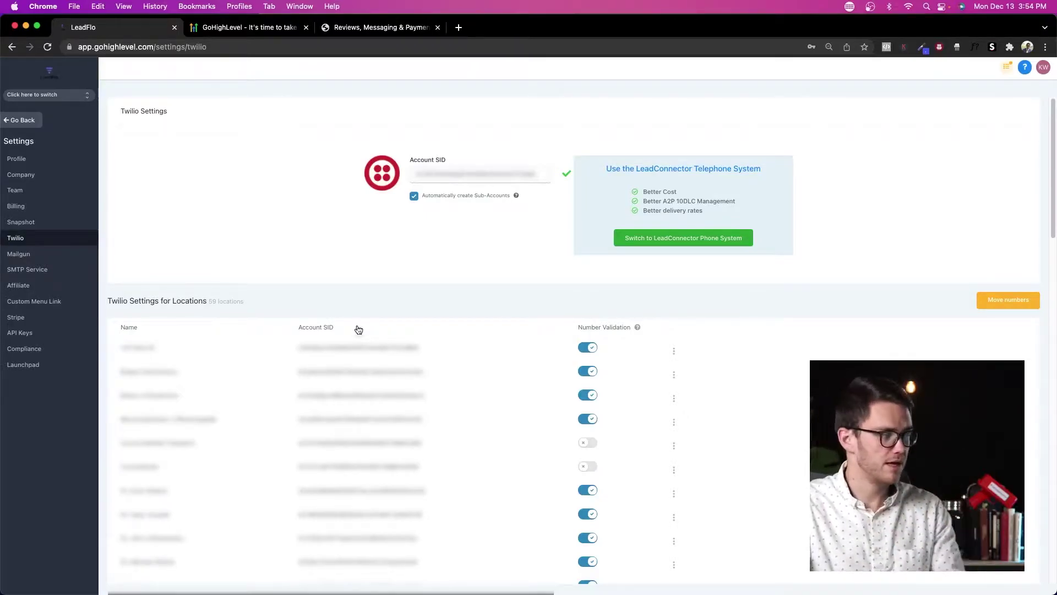
Step: Review the Mailgun settings, selecting the first location's sending domain, with a brief Twilio check
left_click(40, 253)
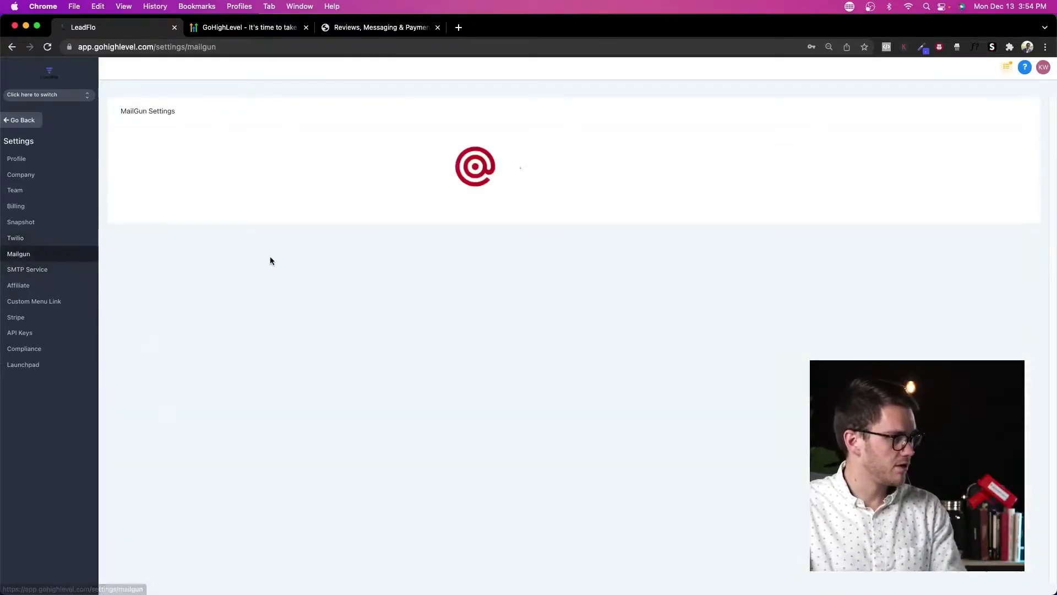
scroll(227, 246, "down", 15)
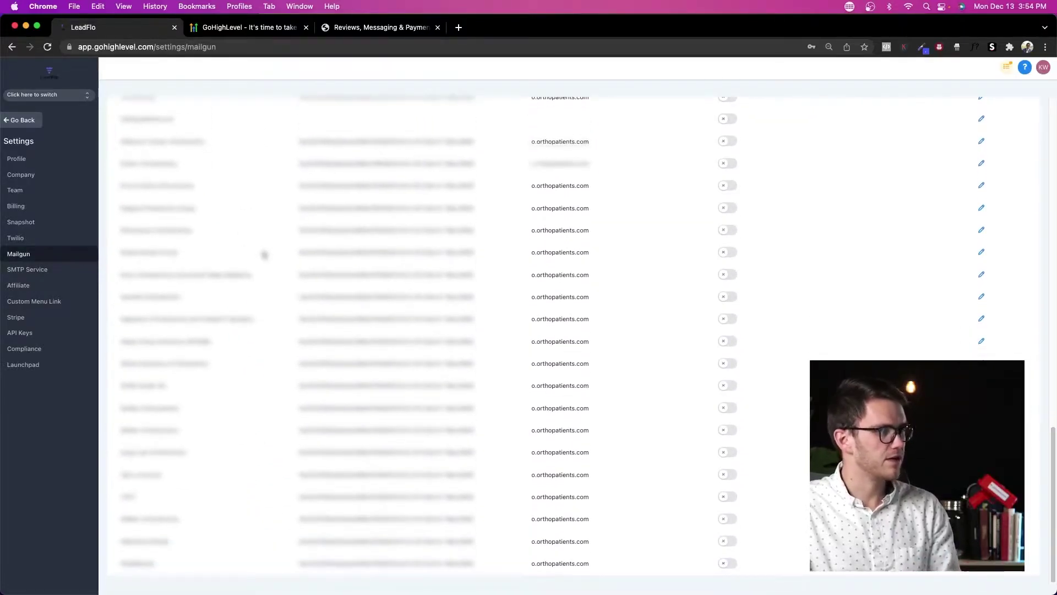
scroll(342, 223, "up", 15)
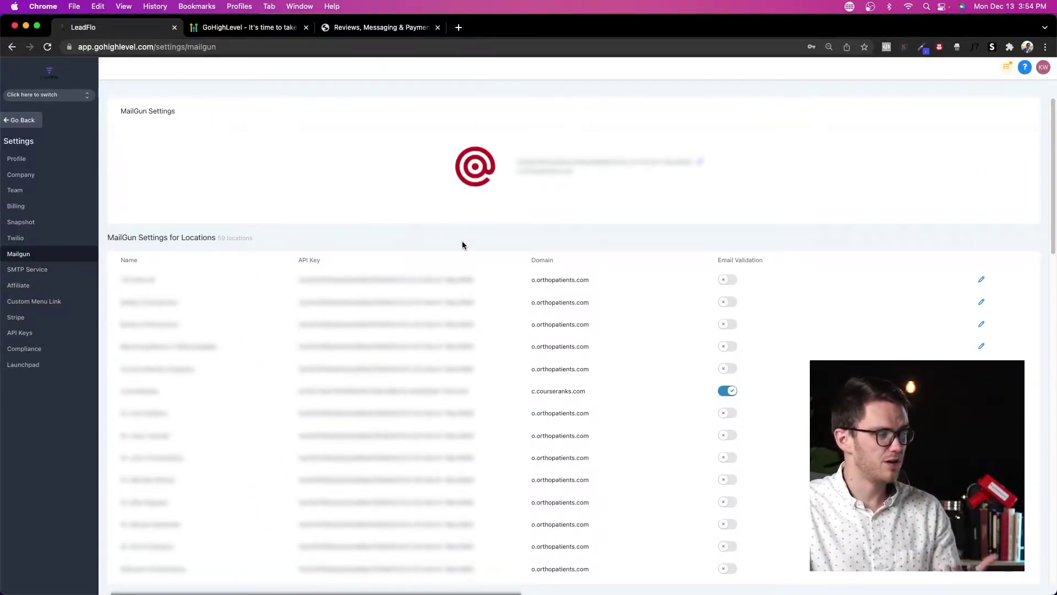
left_click_drag(606, 280, 529, 281)
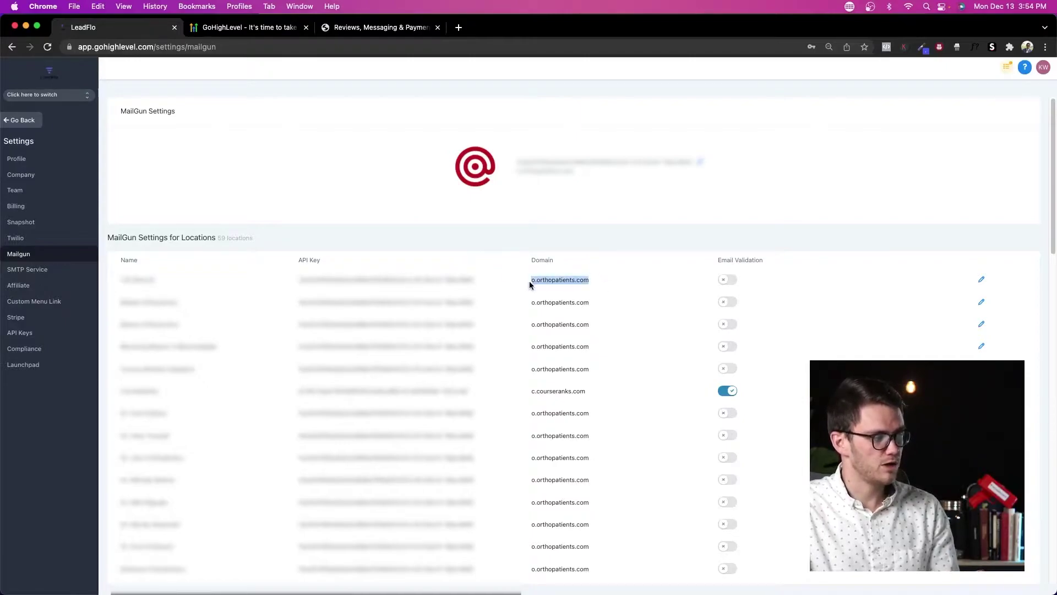
left_click(608, 240)
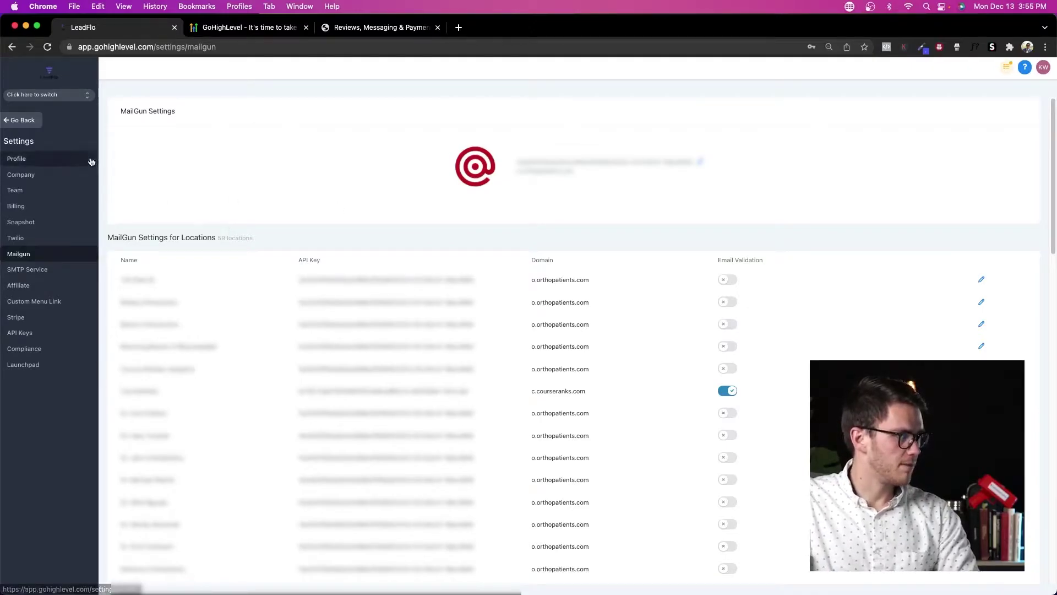
left_click(33, 242)
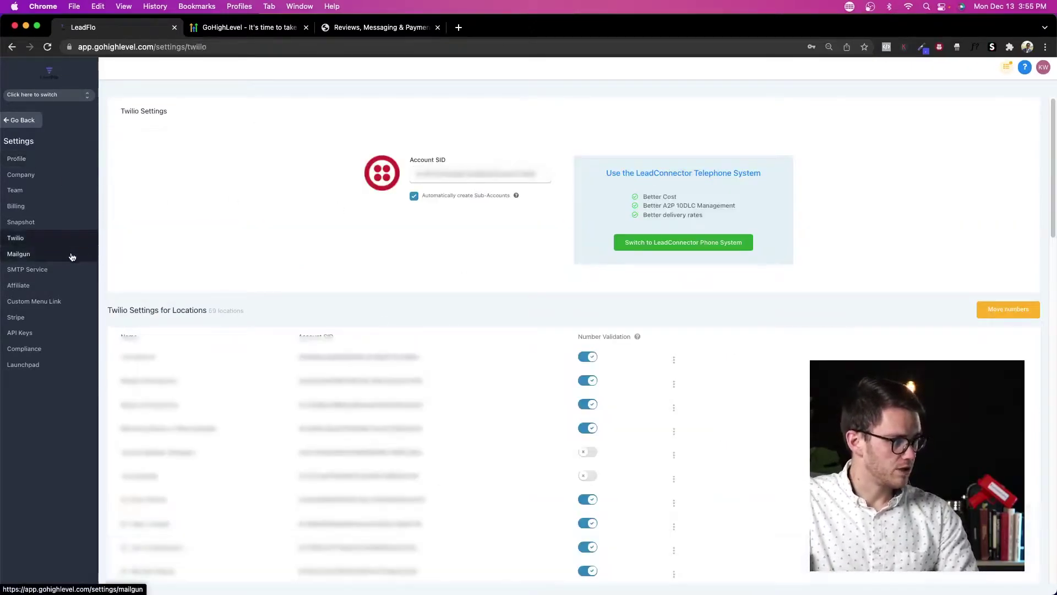
left_click(77, 256)
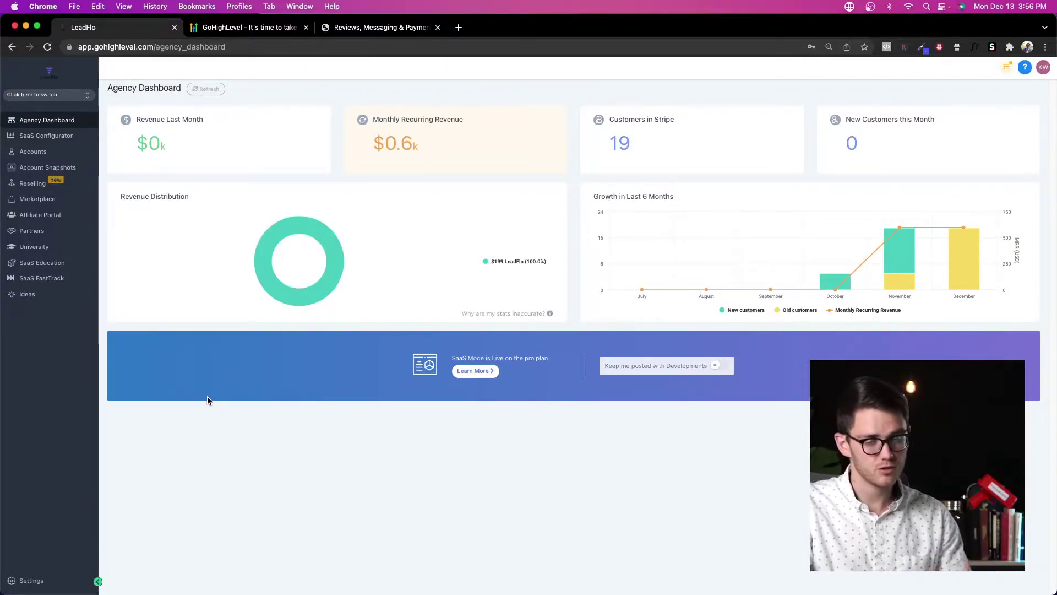
left_click(45, 155)
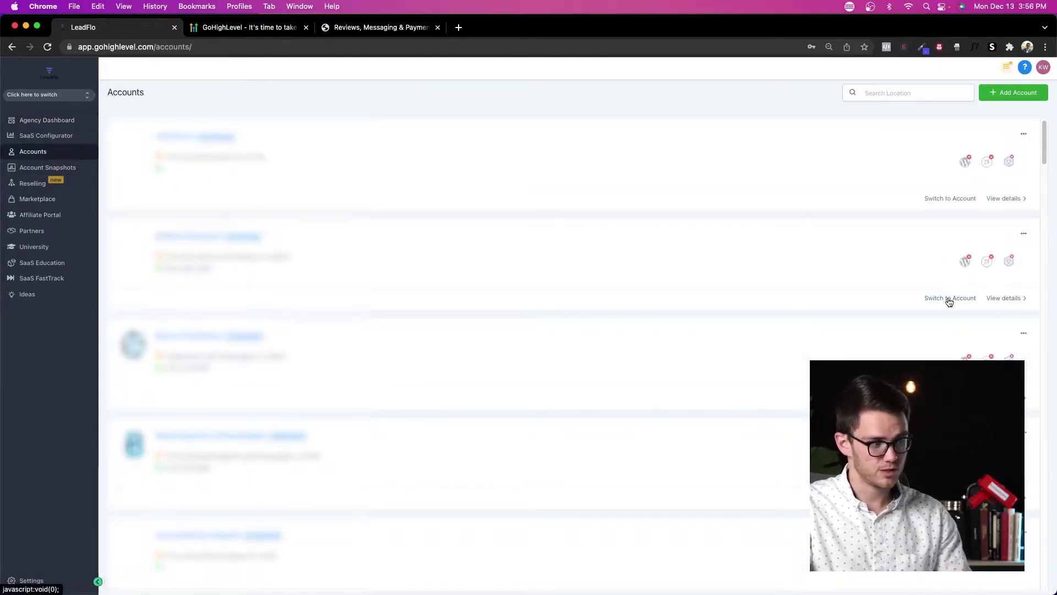
left_click(68, 99)
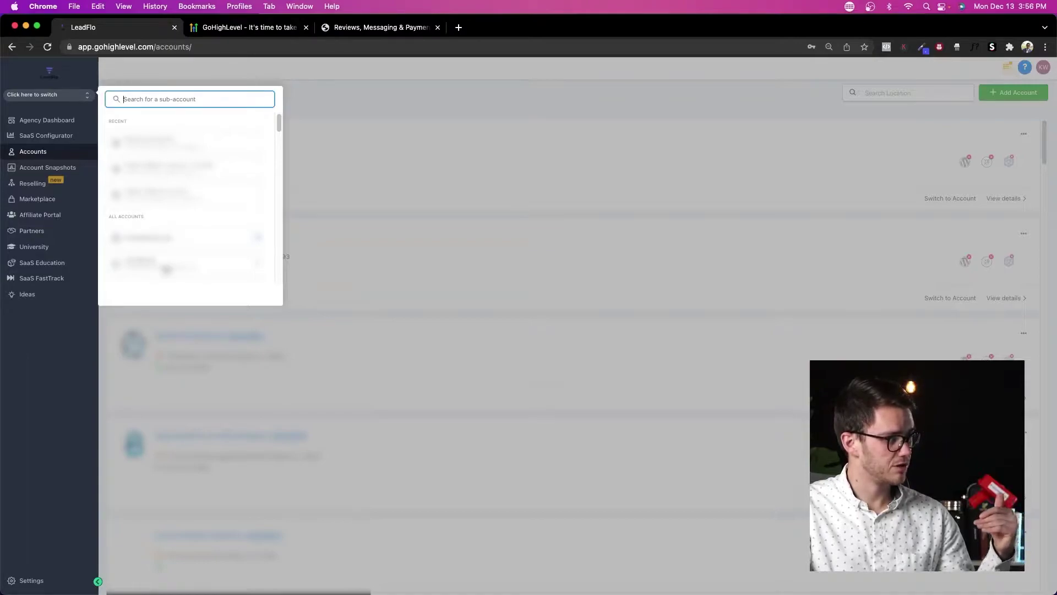
scroll(167, 248, "down", 5)
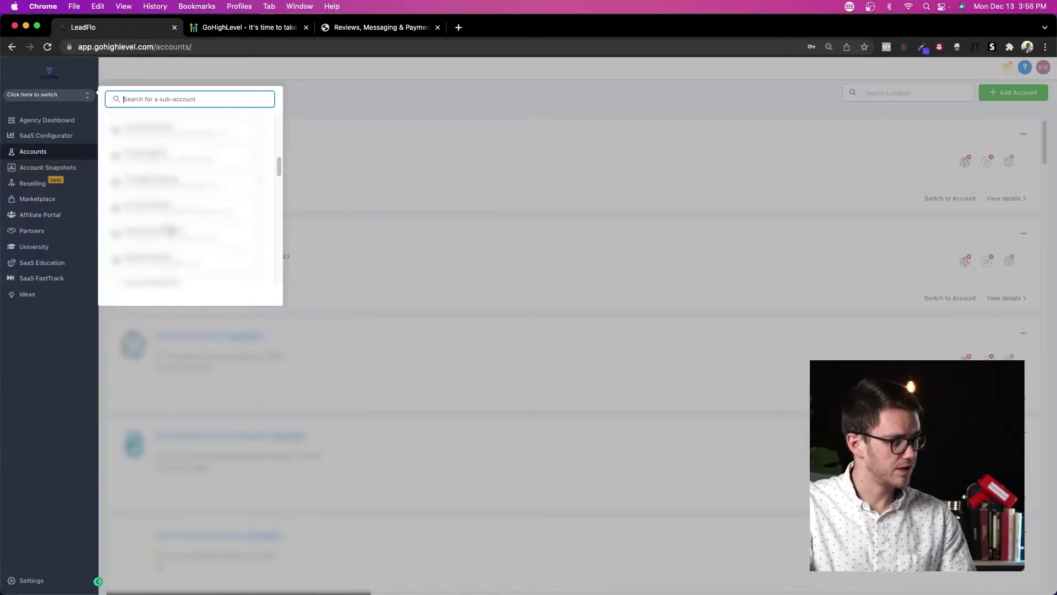
left_click(409, 191)
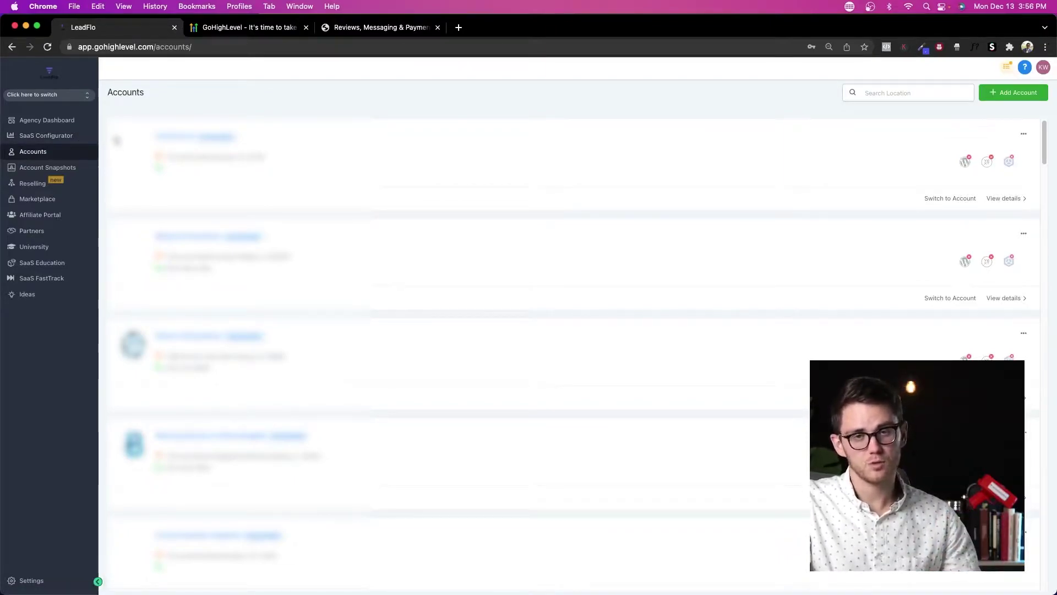
left_click(47, 120)
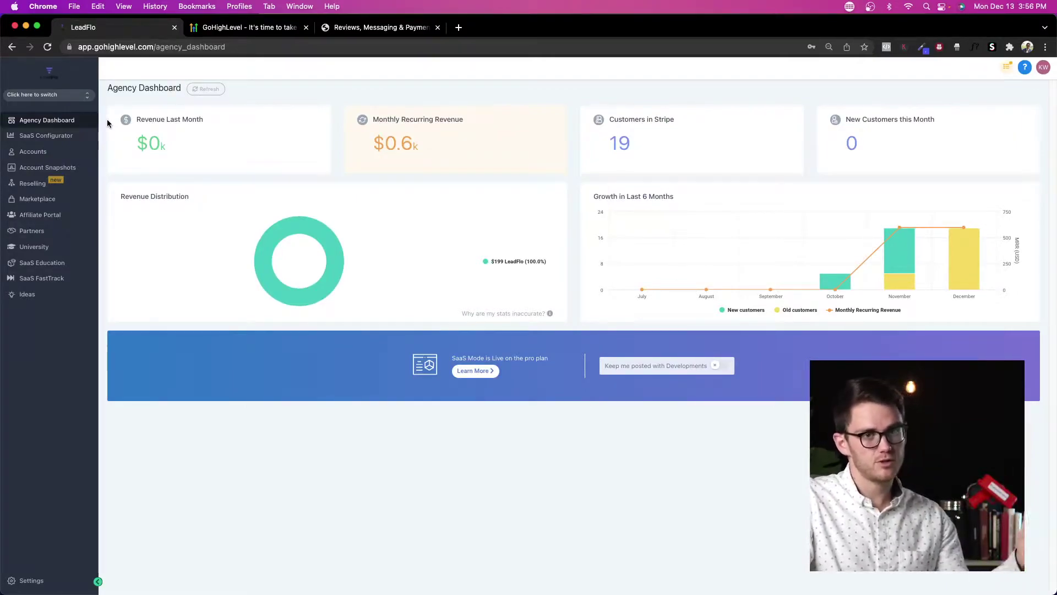
Step: View the SaaS Configurator plans ($197, $349, $497, 7-day trial), then switch to the LeadFlo website
left_click(46, 139)
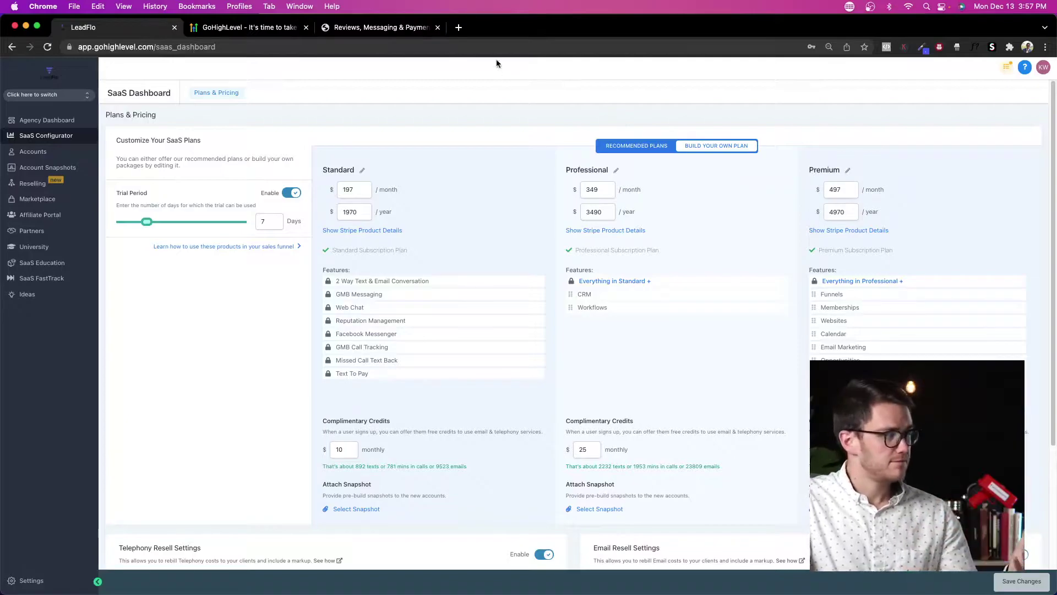
left_click(373, 27)
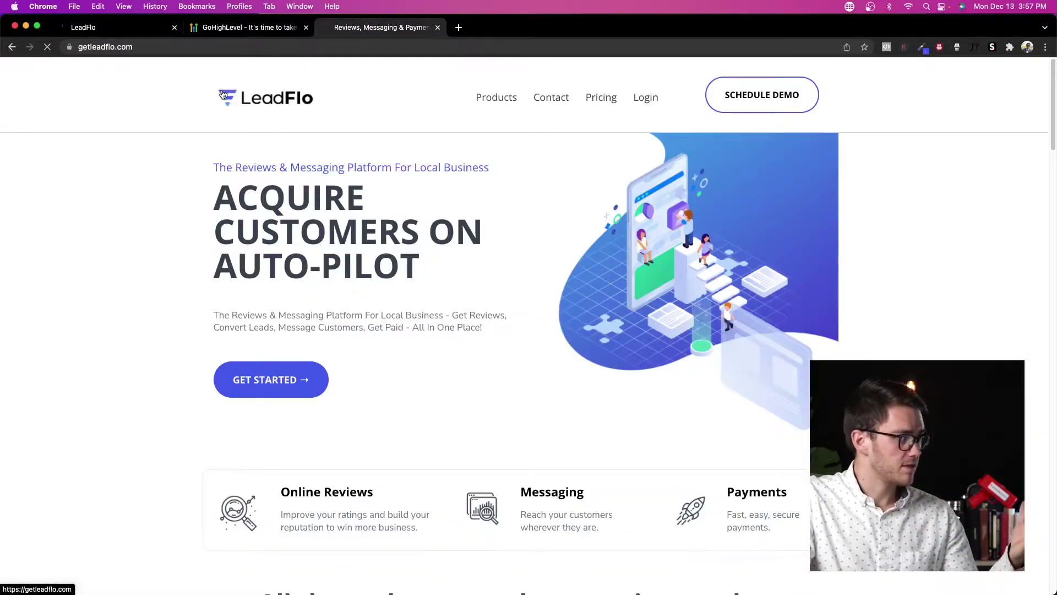
Step: Compare LeadFlo's Essentials $197 and Professional $349 pricing, then return to GoHighLevel
left_click(598, 98)
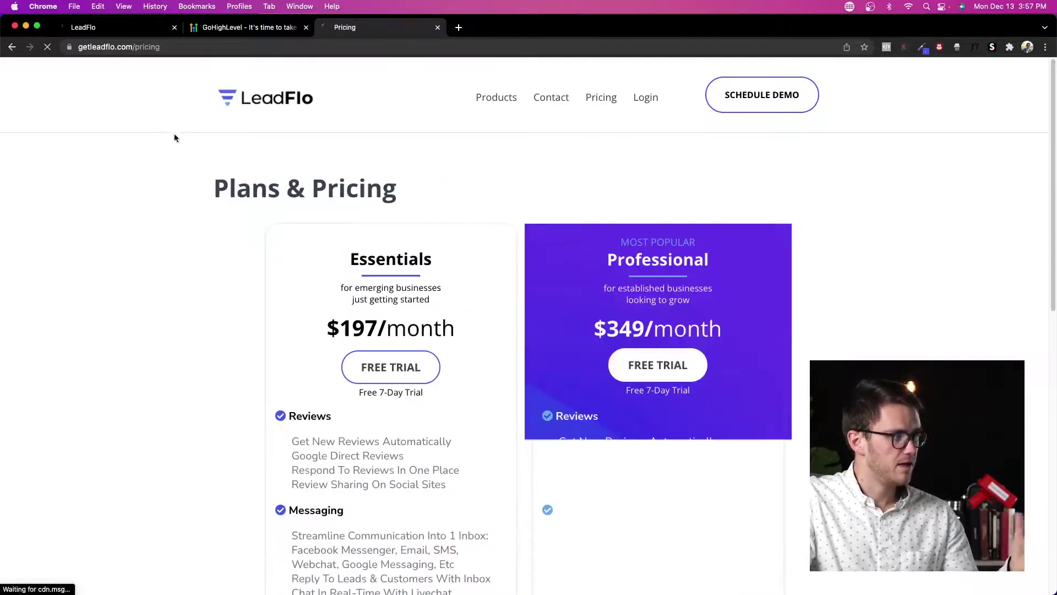
scroll(214, 160, "down", 2)
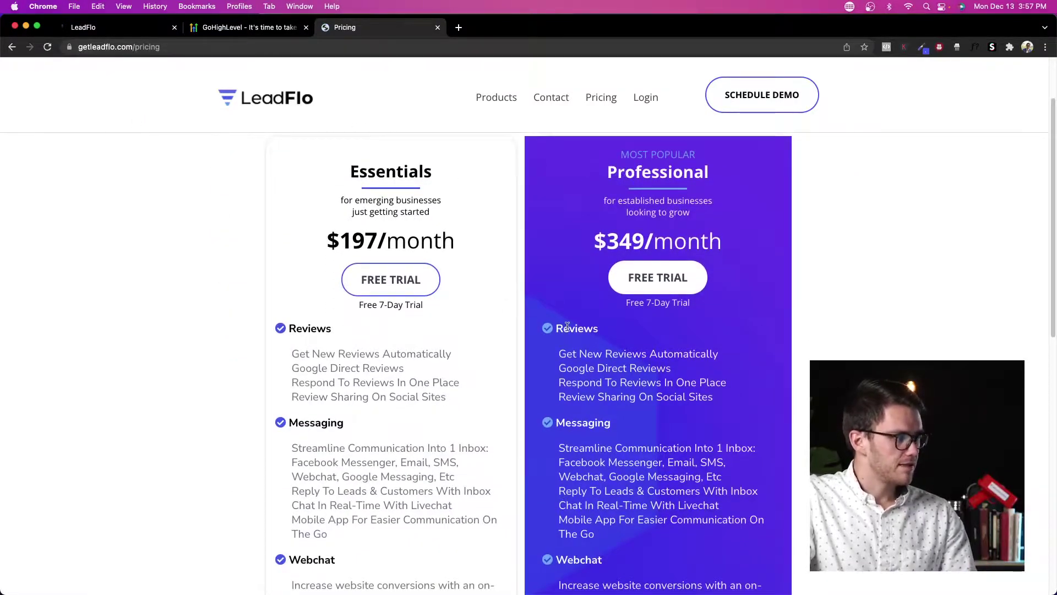
scroll(564, 327, "down", 8)
scroll(563, 326, "up", 6)
left_click(116, 27)
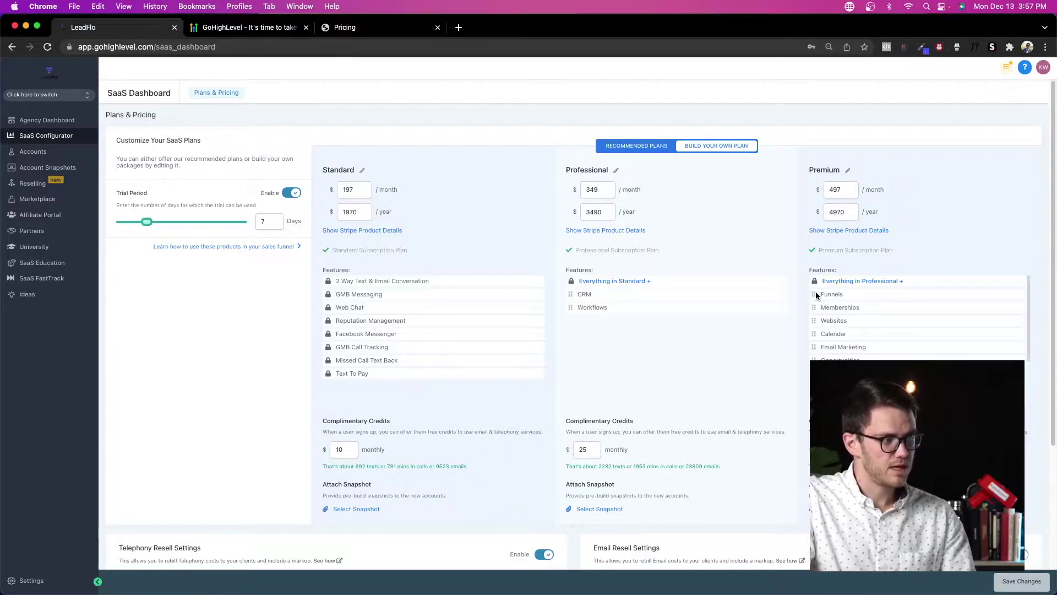
Step: Try moving Funnels to Professional, then slide the telephony Rebill Amount to 10x and back to about 1.05x
mouse_move(814, 295)
left_mouse_down()
mouse_move(814, 304)
mouse_move(560, 317)
mouse_move(567, 330)
mouse_move(728, 296)
mouse_move(820, 292)
left_mouse_up()
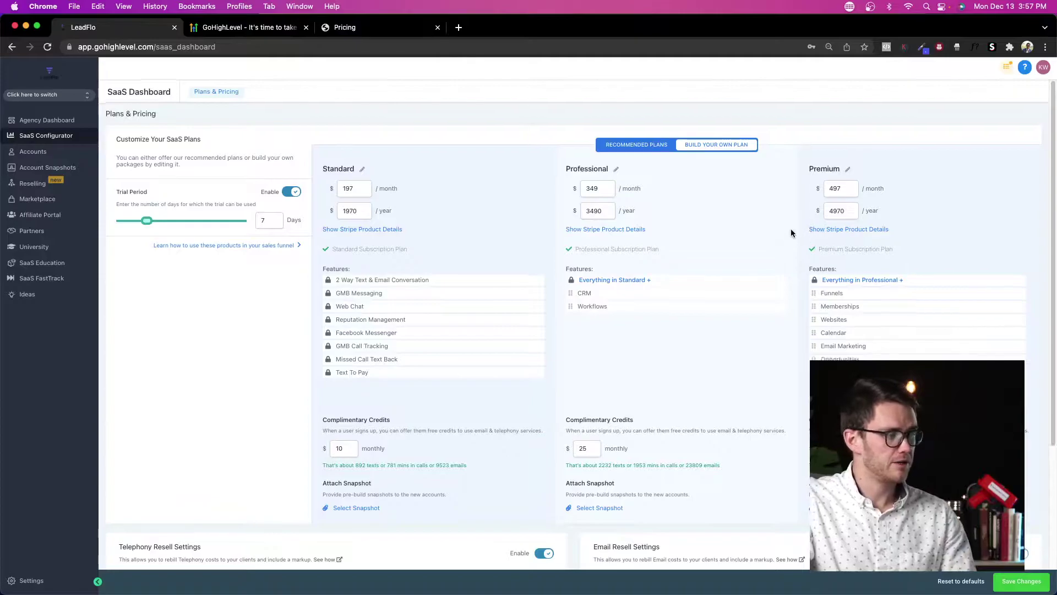
scroll(778, 233, "down", 4)
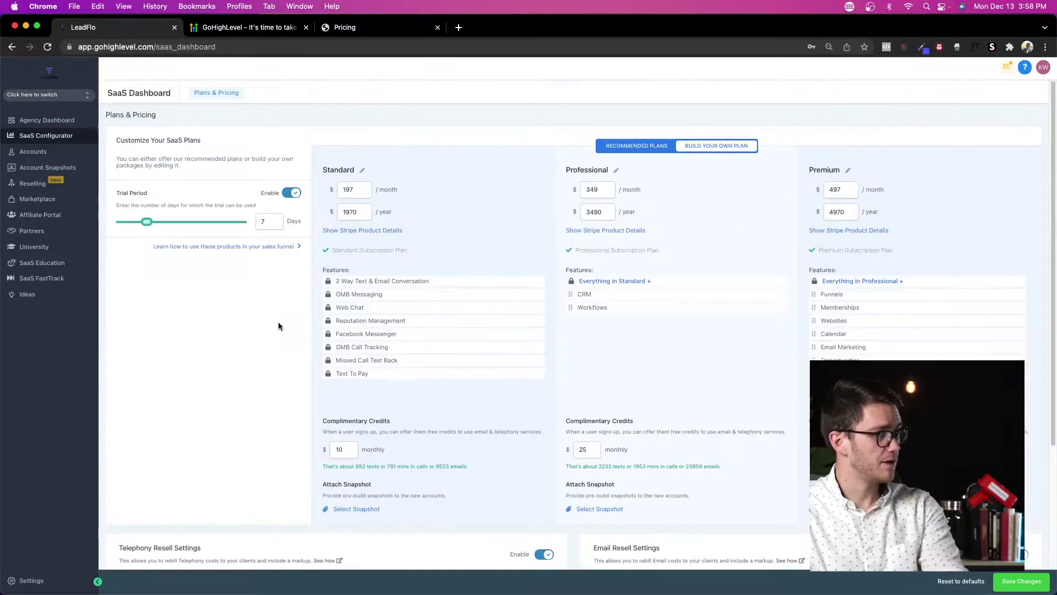
scroll(279, 322, "down", 4)
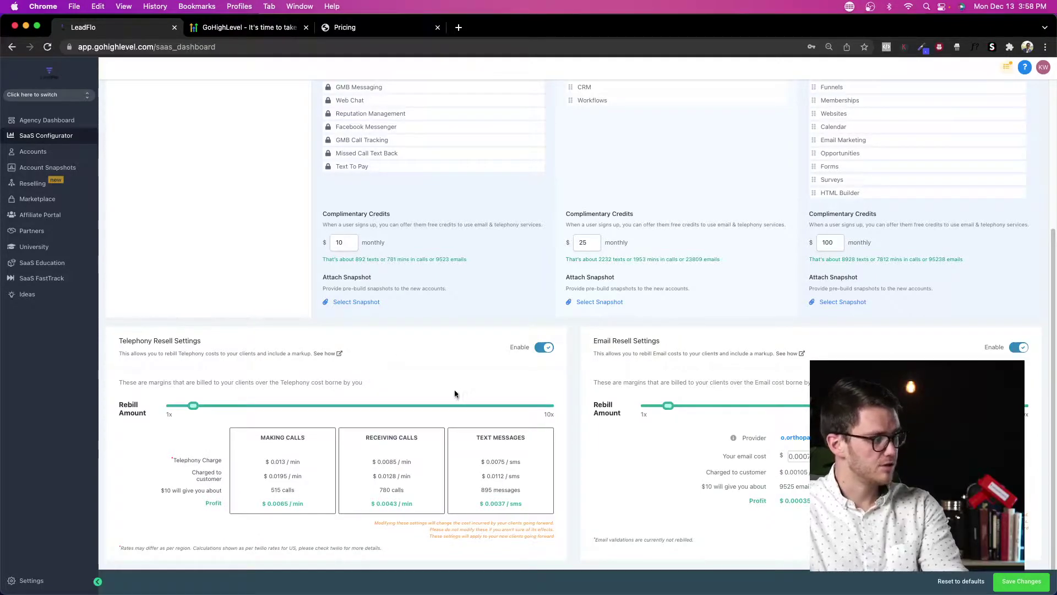
left_click_drag(189, 411, 556, 418)
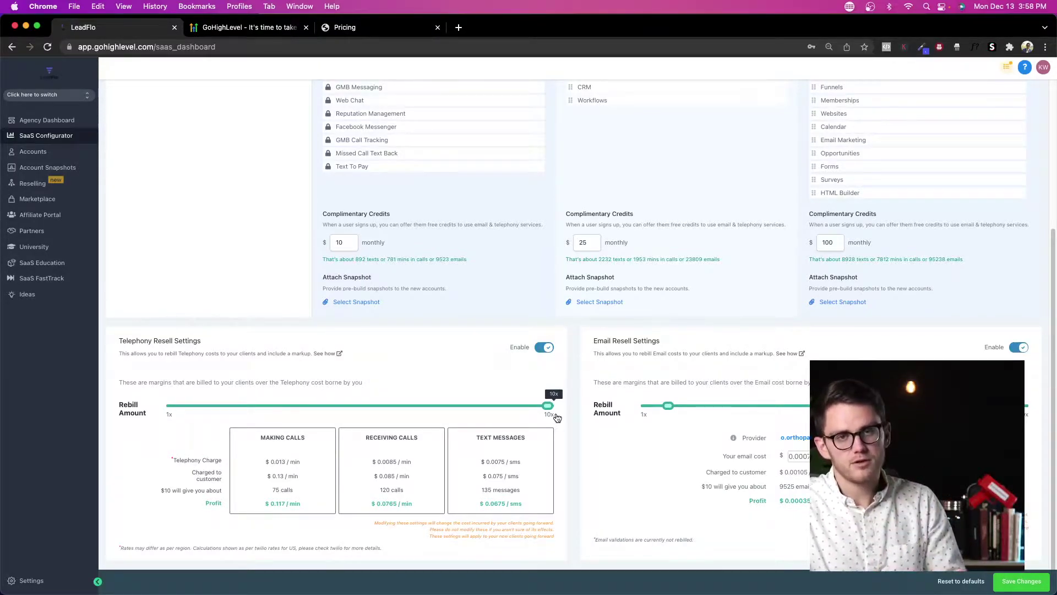
left_click_drag(556, 417, 185, 417)
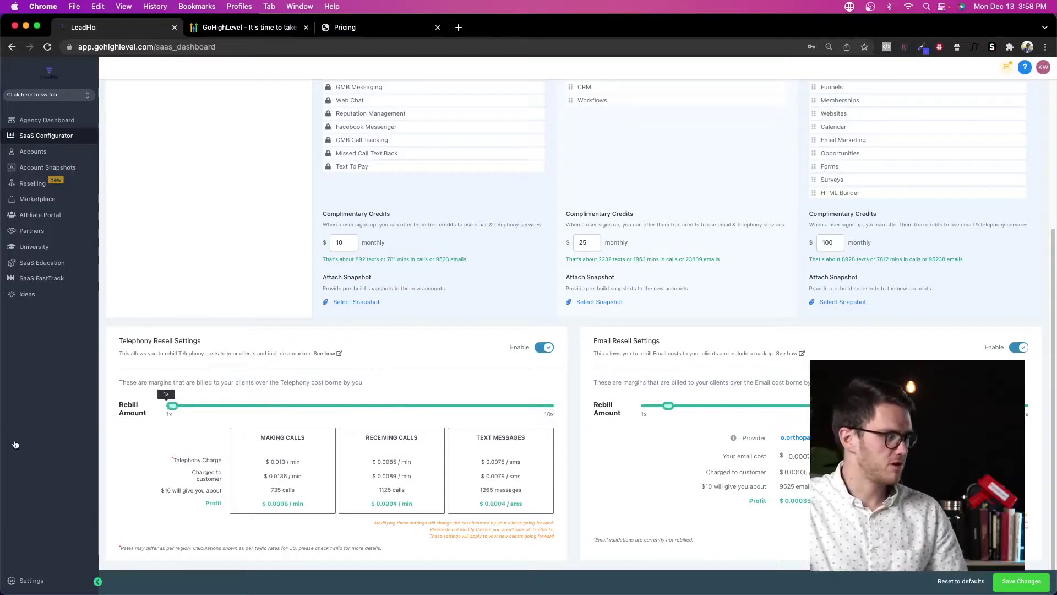
scroll(485, 341, "up", 5)
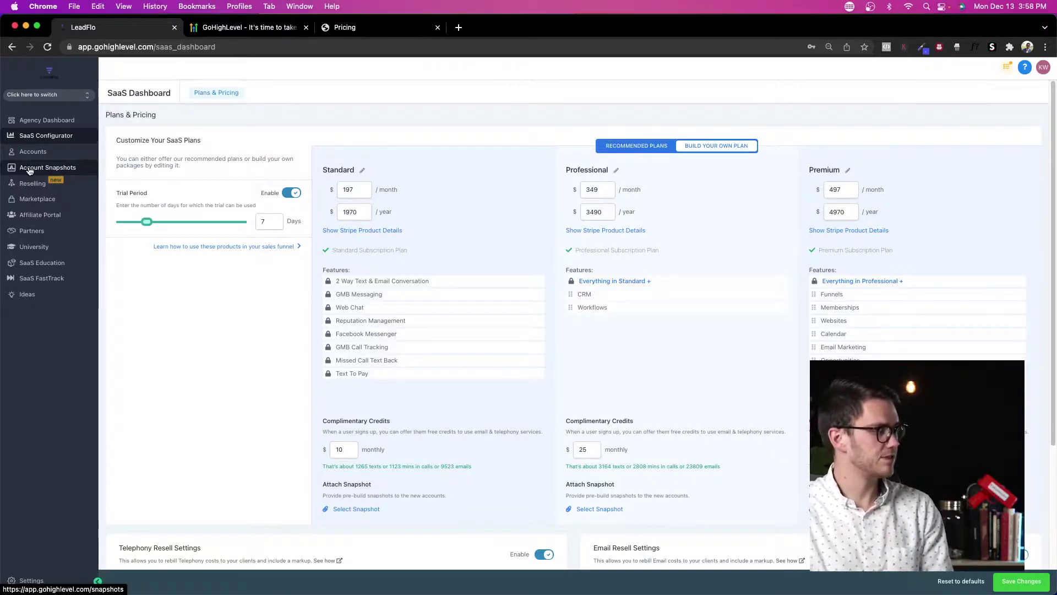
Step: Look over the Yext reselling page, then open the services Marketplace
left_click(30, 187)
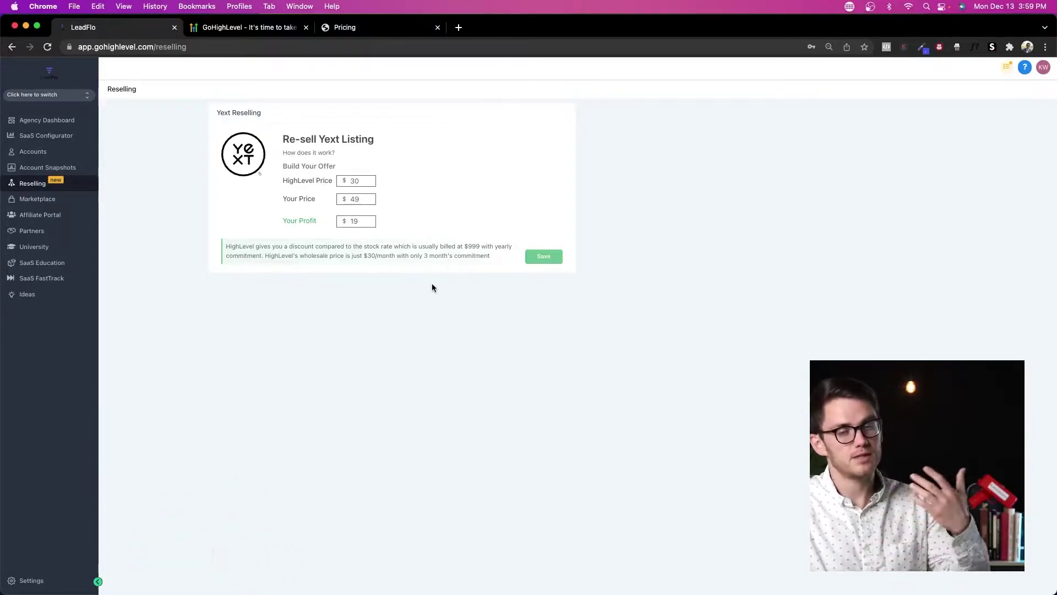
left_click(54, 202)
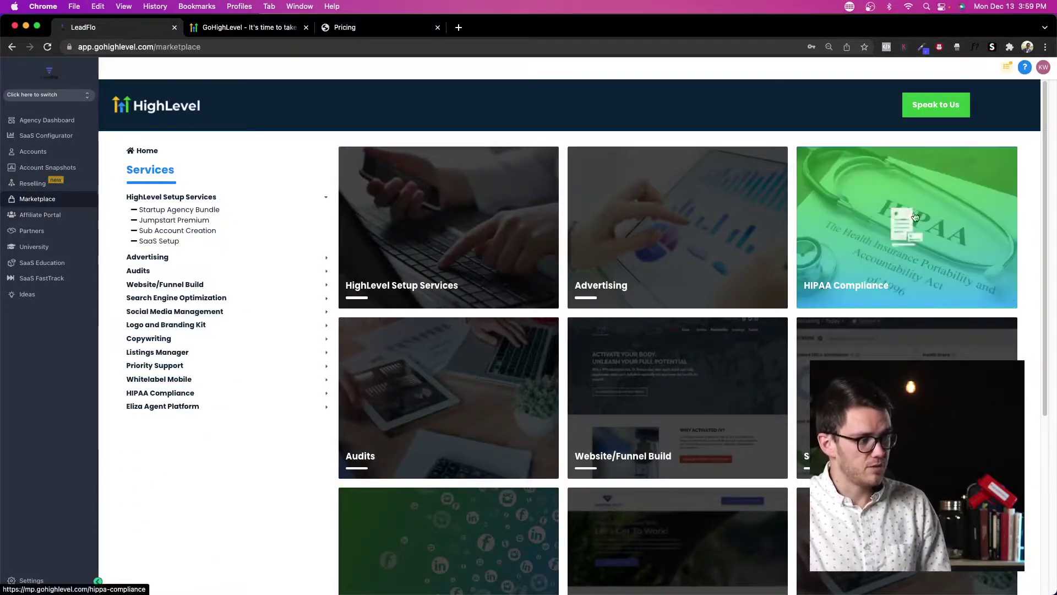
Step: Look over the Advertising service details in the Marketplace
left_click(714, 236)
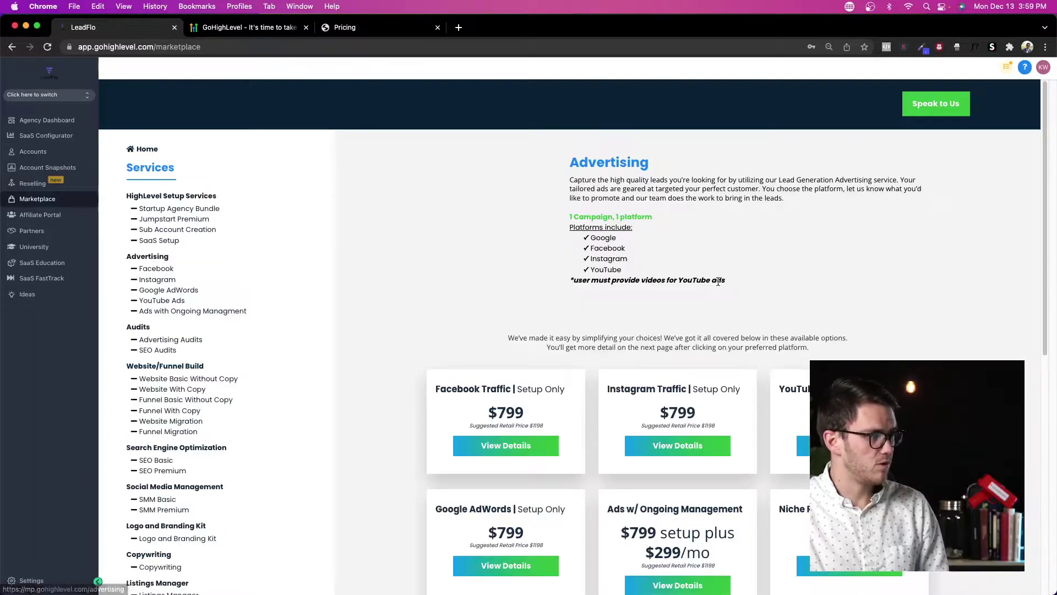
scroll(424, 335, "down", 4)
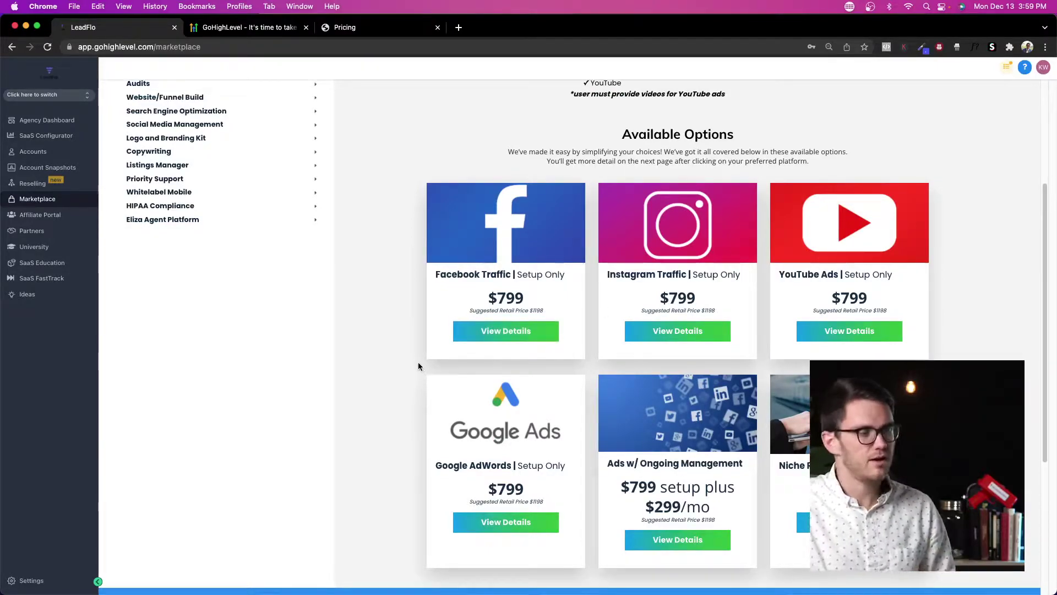
scroll(614, 372, "down", 5)
scroll(605, 353, "up", 10)
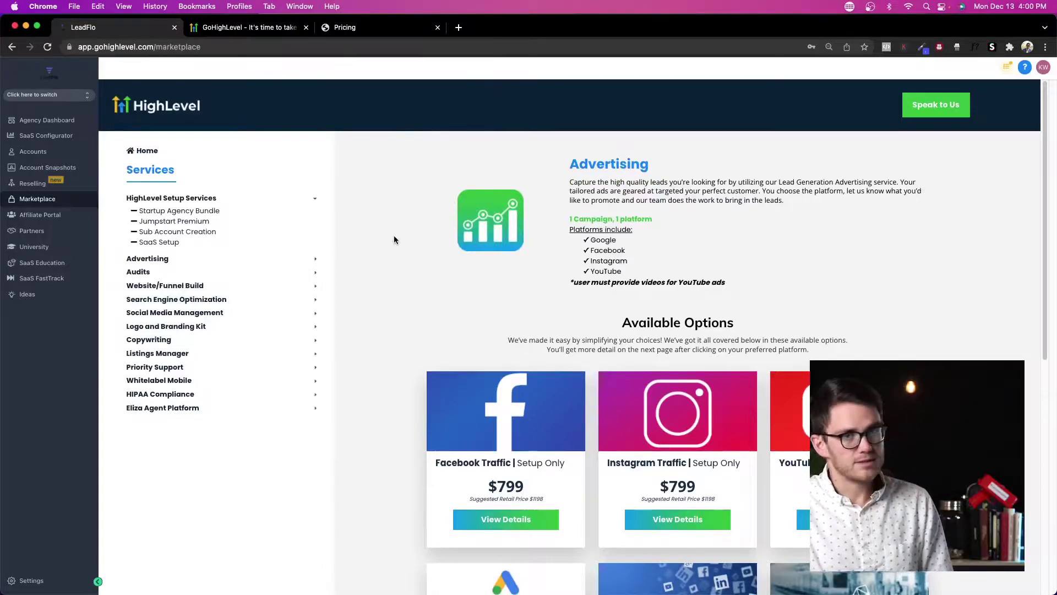
scroll(429, 286, "down", 4)
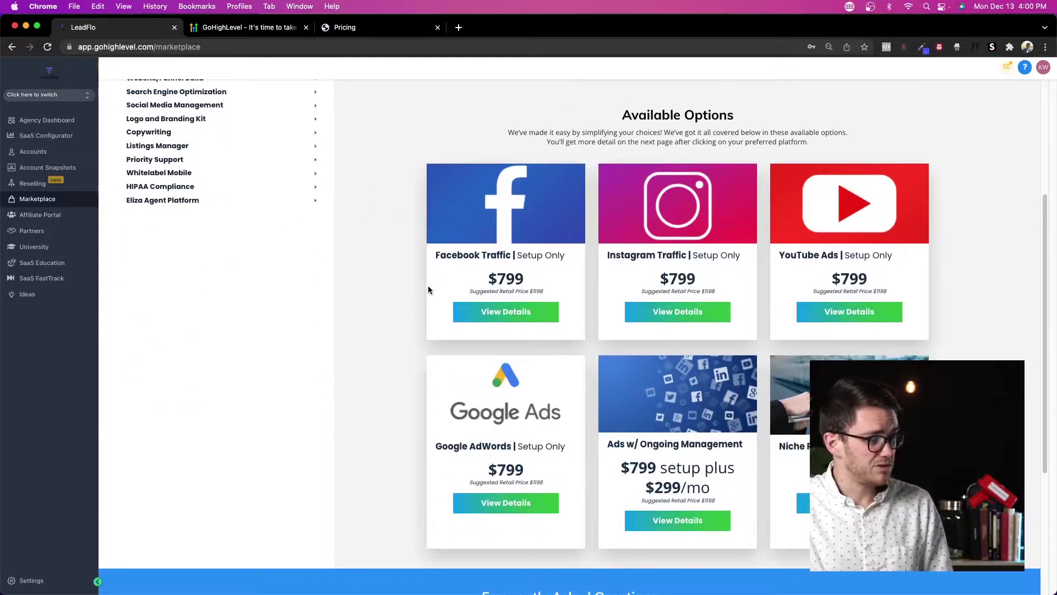
scroll(396, 279, "down", 3)
scroll(395, 278, "up", 7)
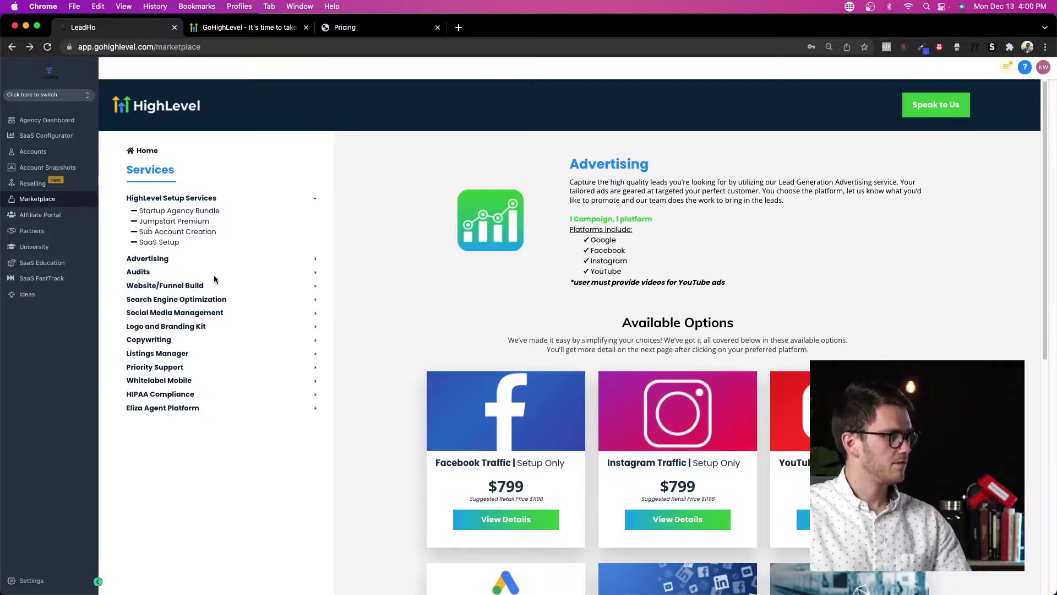
Step: Open the Eliza Agent Platform service listing, then move on to the Affiliate Portal
left_click(170, 410)
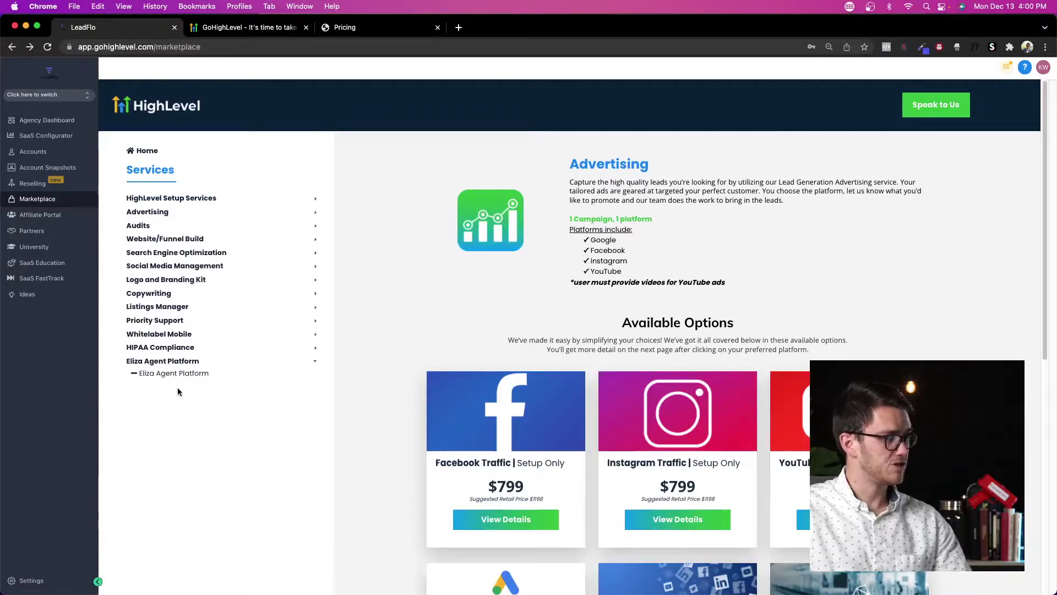
left_click(179, 373)
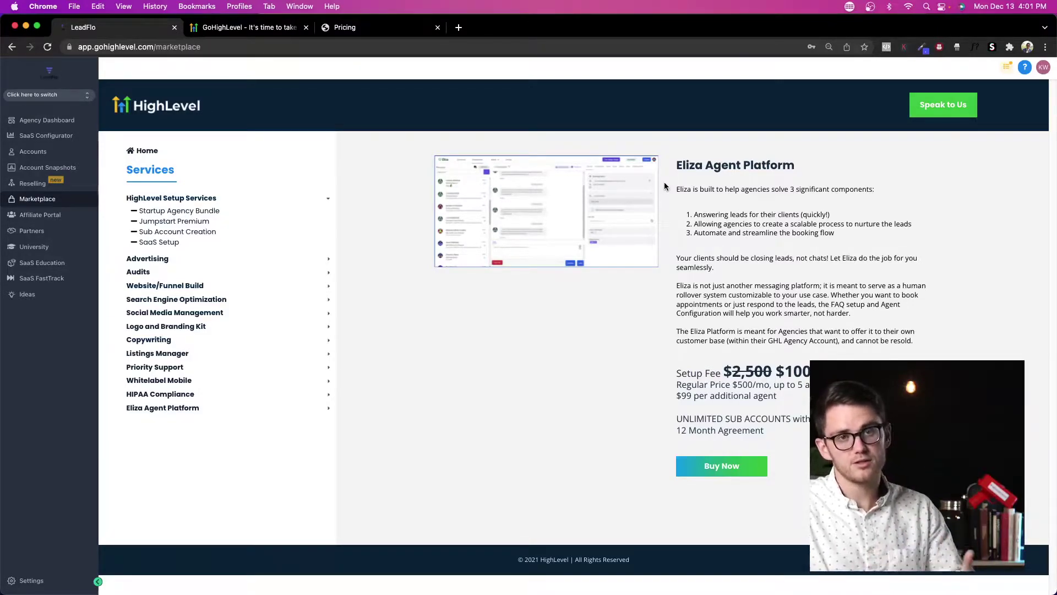
left_click(64, 217)
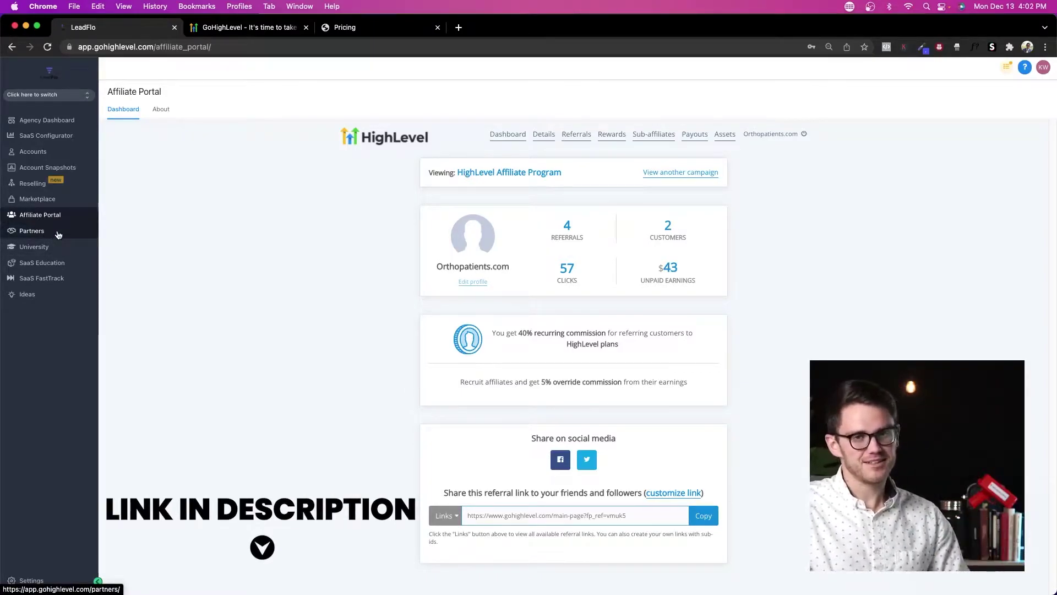
Step: Open the partner program page and look it over
left_click(57, 234)
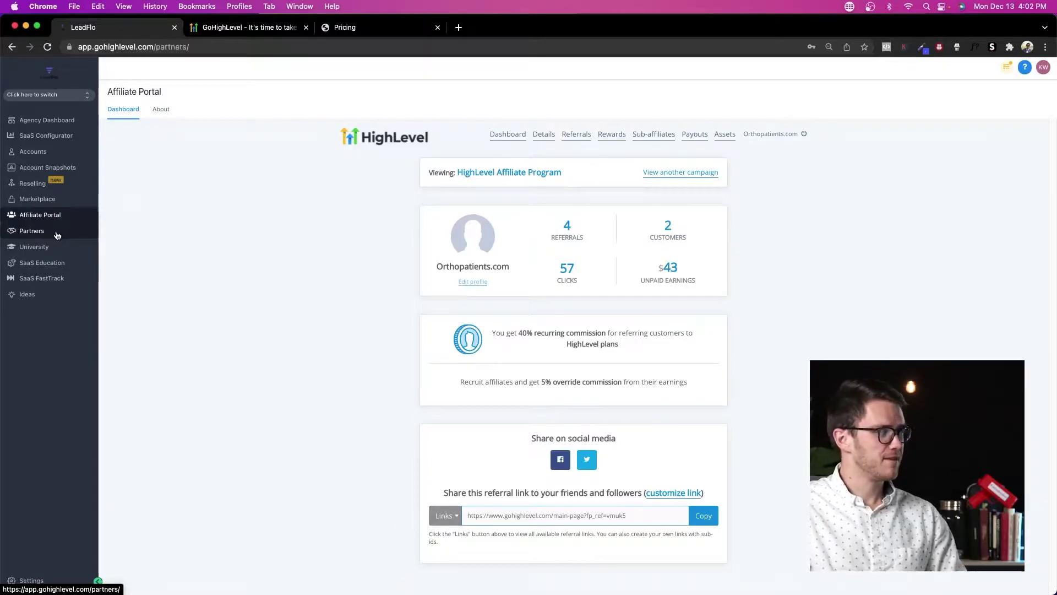
scroll(274, 232, "down", 7)
scroll(259, 230, "up", 7)
scroll(716, 248, "down", 4)
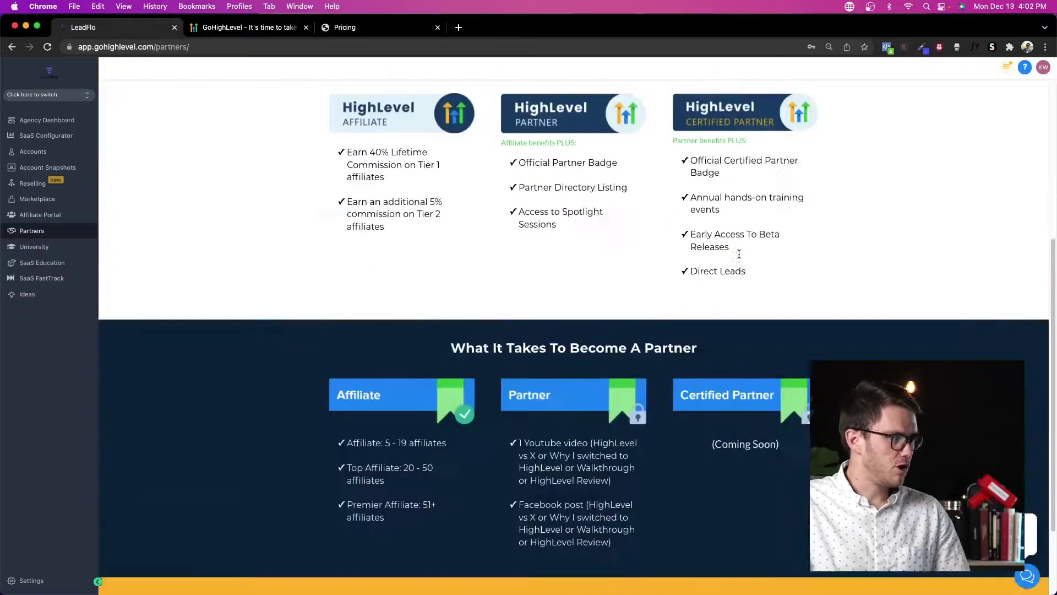
scroll(650, 320, "up", 4)
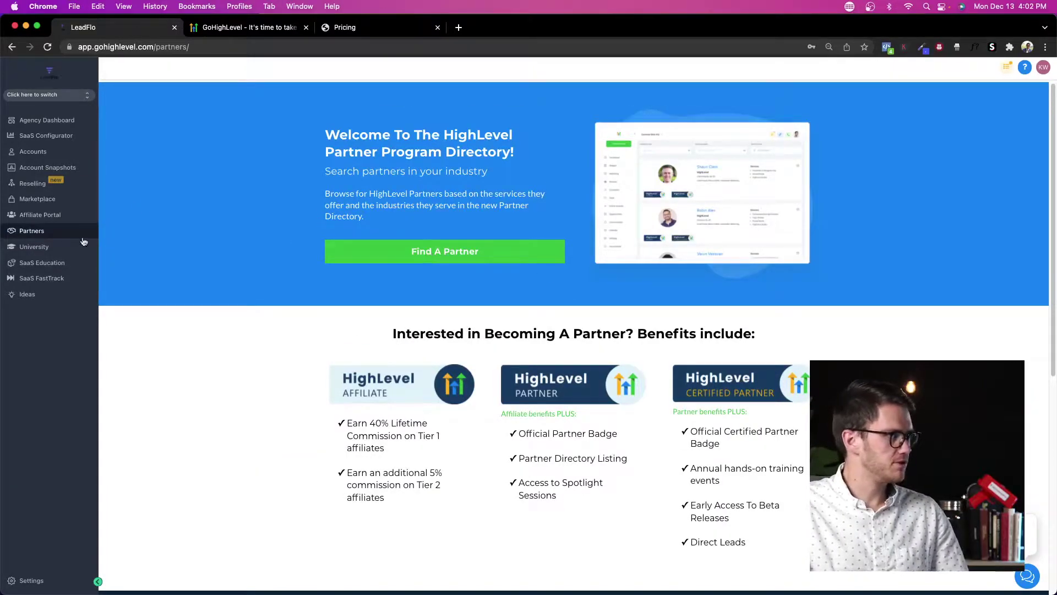
Step: Browse the Partner Directory and check the Industry Served filter options without filtering
left_click(404, 253)
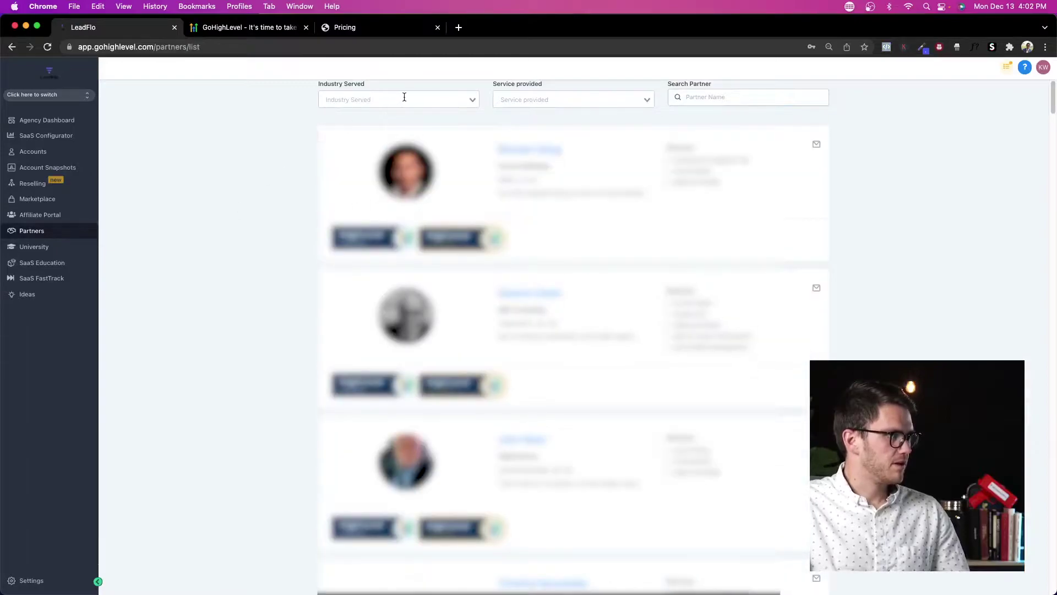
left_click(404, 97)
scroll(390, 197, "down", 10)
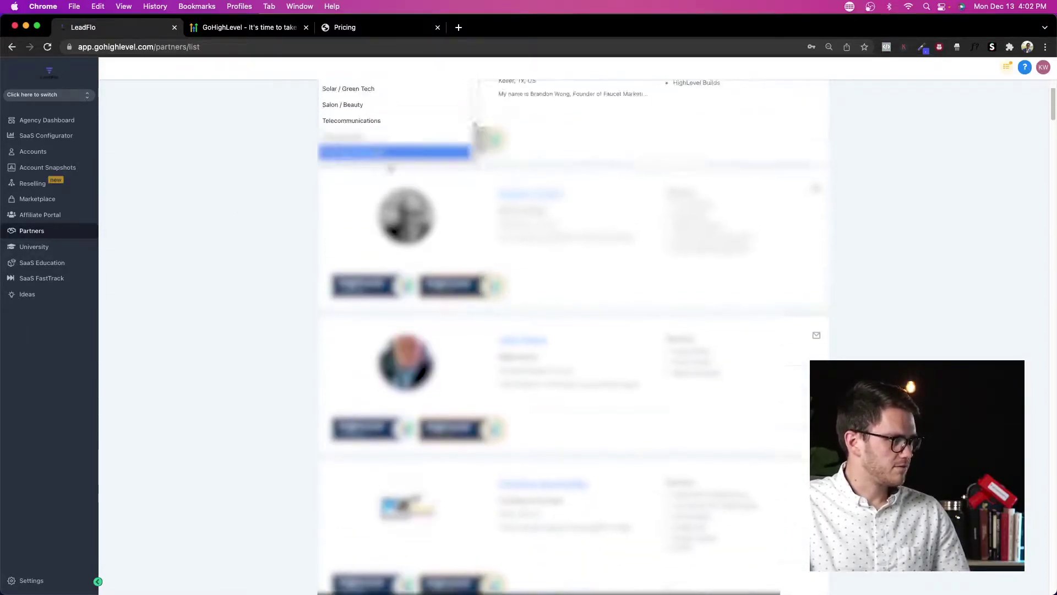
scroll(381, 218, "up", 10)
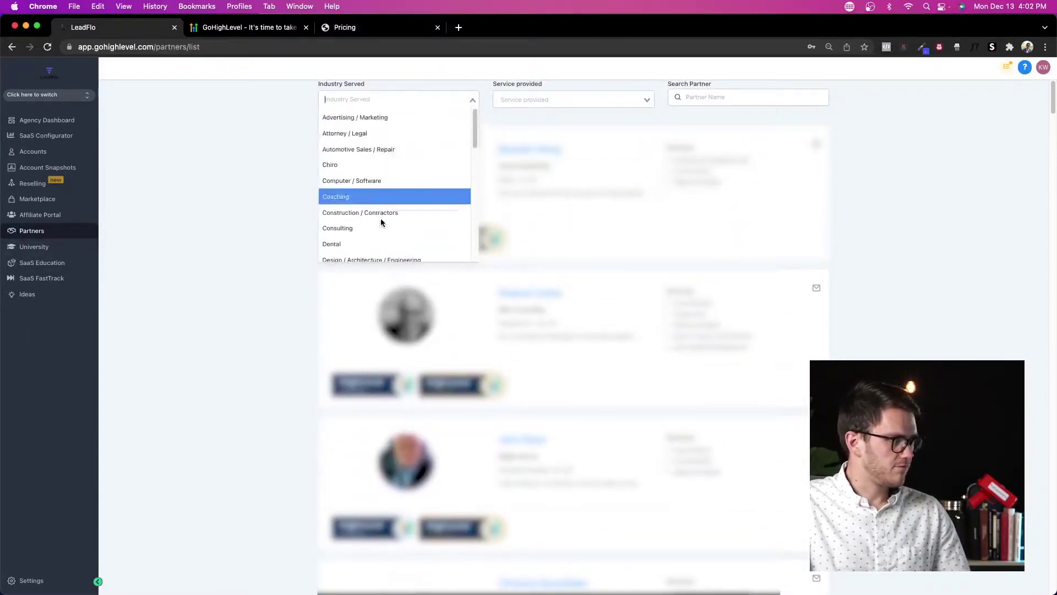
left_click(238, 207)
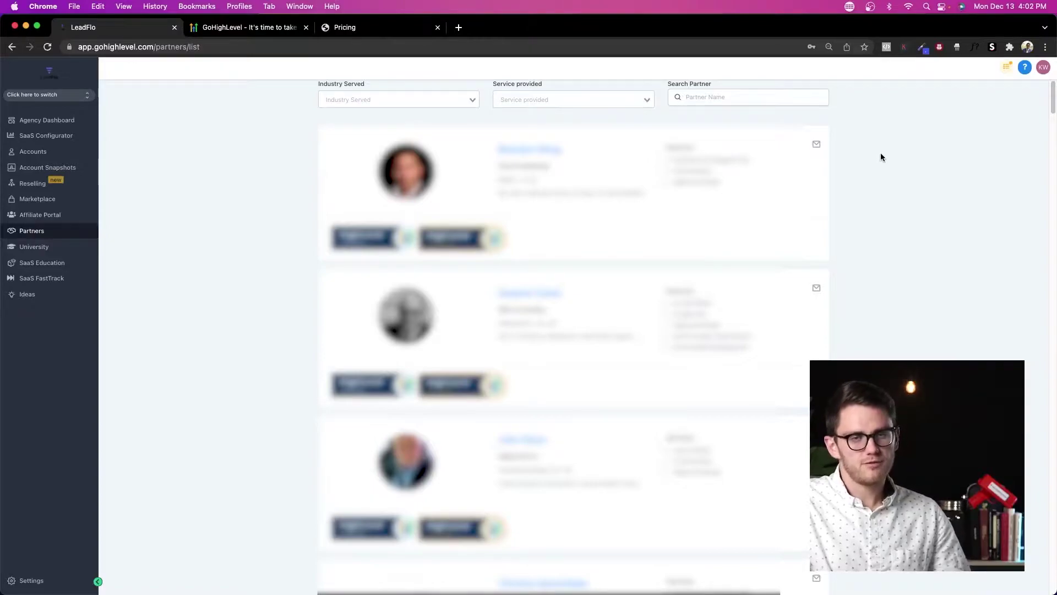
Step: Open the SaaS FastTrack course from HighLevel University and look it over
left_click(34, 248)
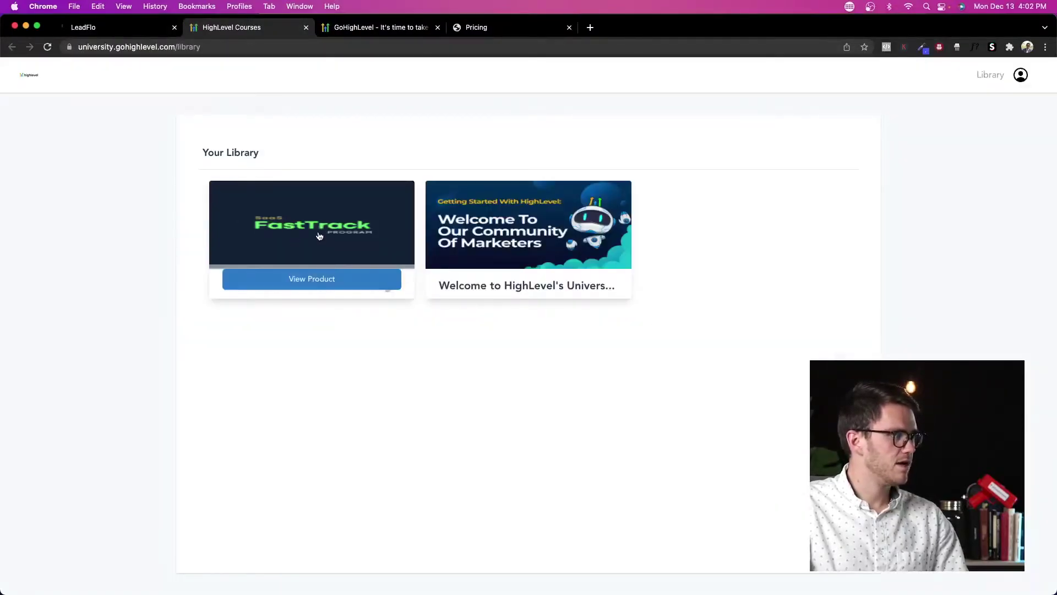
left_click(319, 237)
scroll(393, 271, "down", 10)
scroll(393, 271, "up", 4)
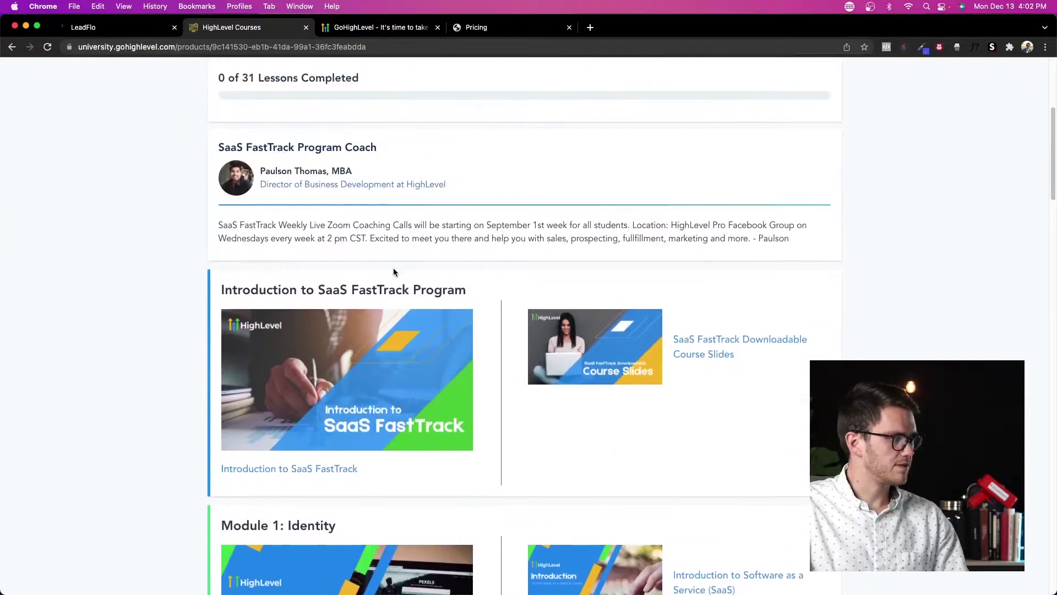
left_click_drag(328, 171, 255, 173)
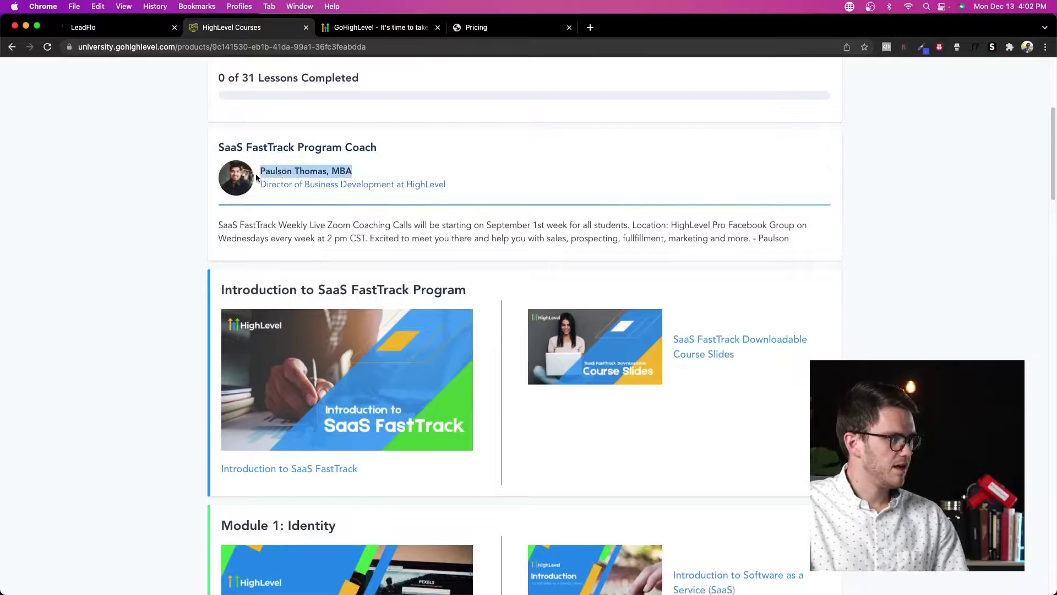
left_click(362, 174)
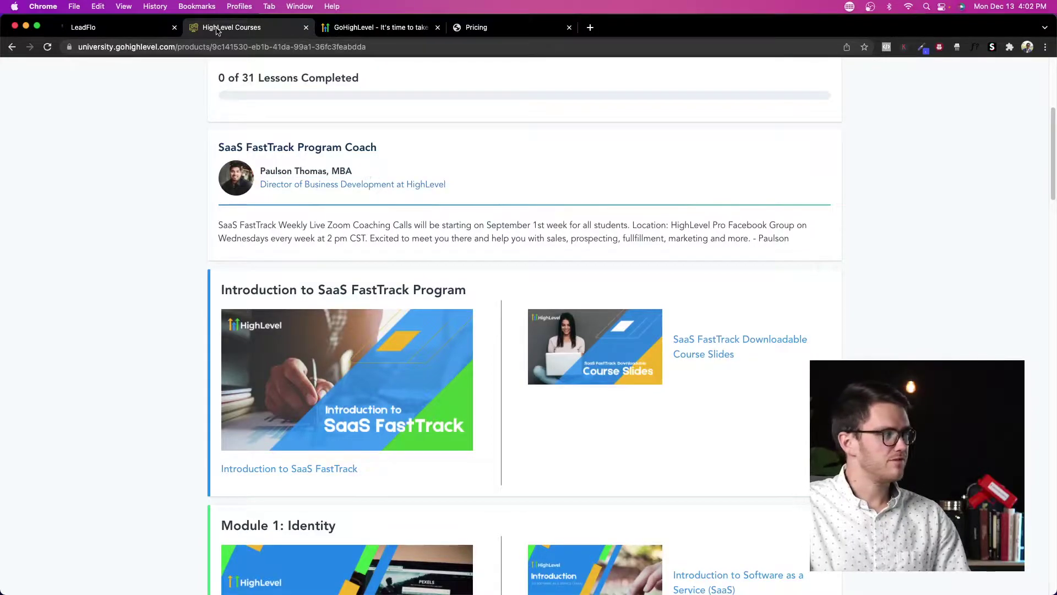
Step: Close the courses tab, review the SaaS FastTrack program page, then open the Ideas board
left_click(306, 28)
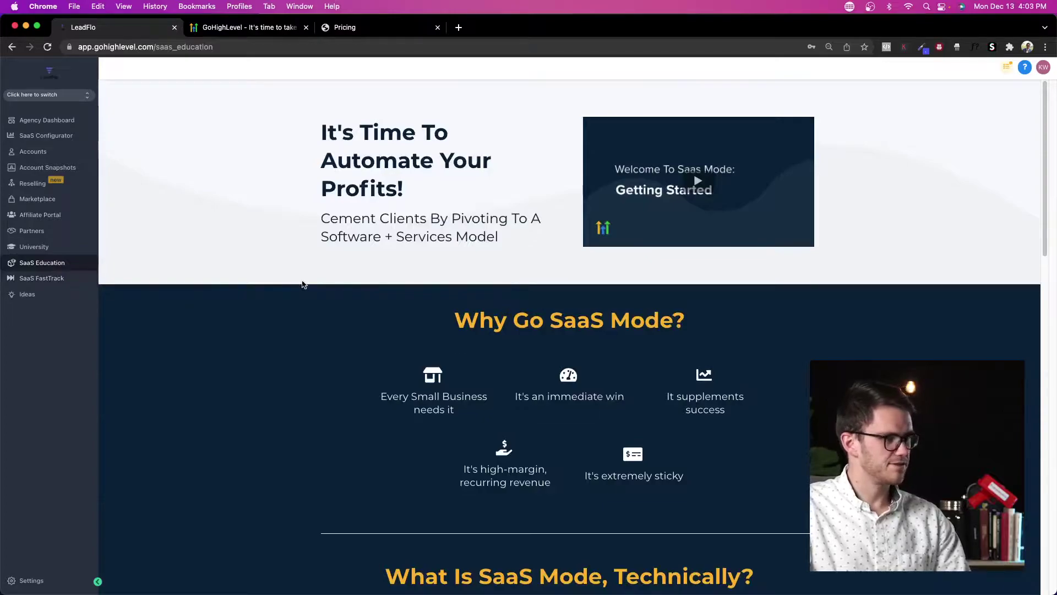
left_click(39, 280)
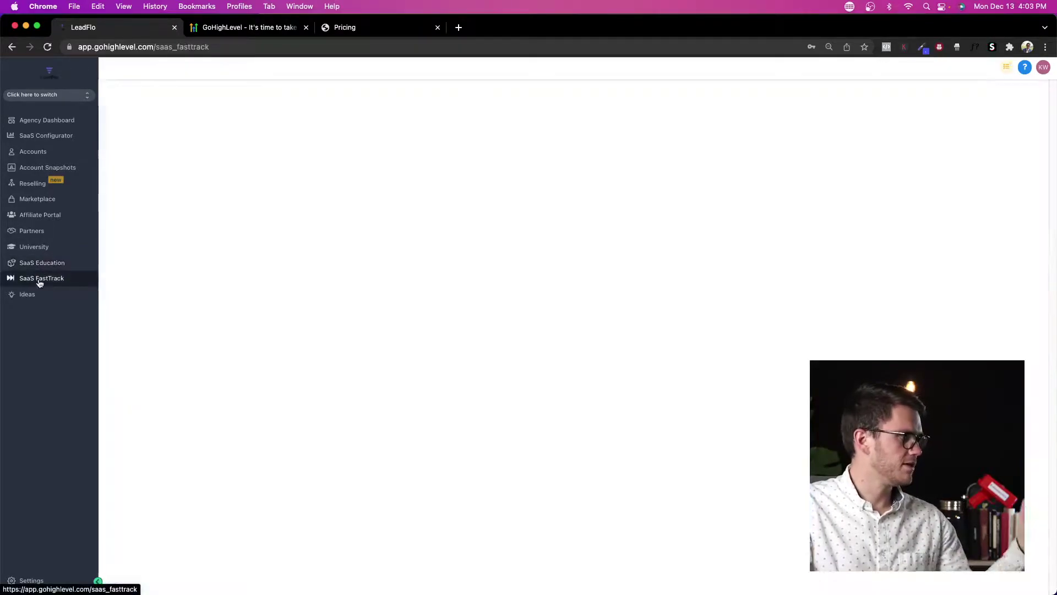
scroll(112, 285, "down", 9)
scroll(223, 286, "up", 8)
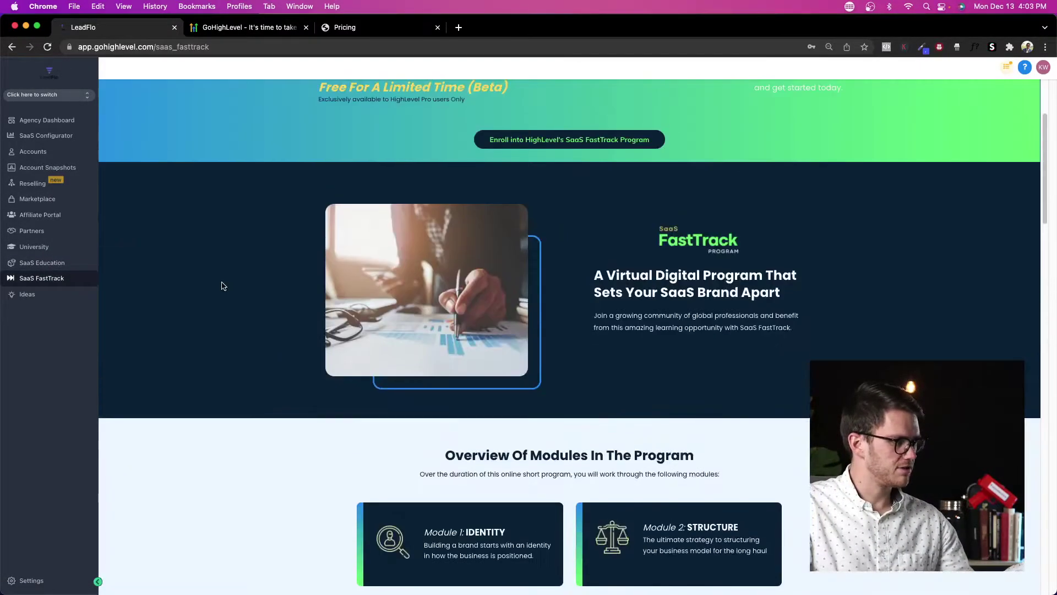
scroll(223, 286, "up", 3)
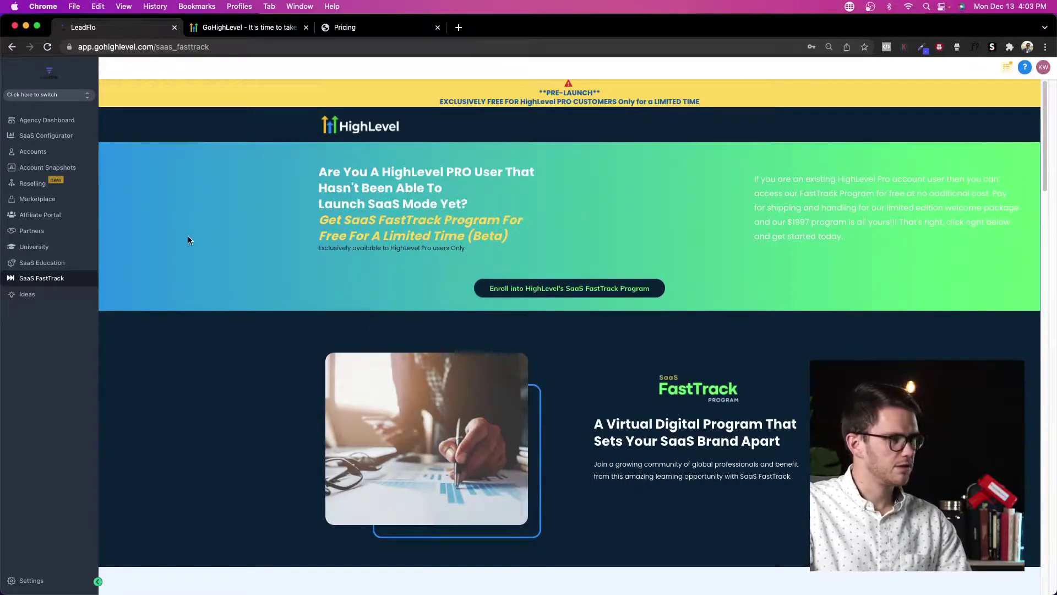
left_click(65, 300)
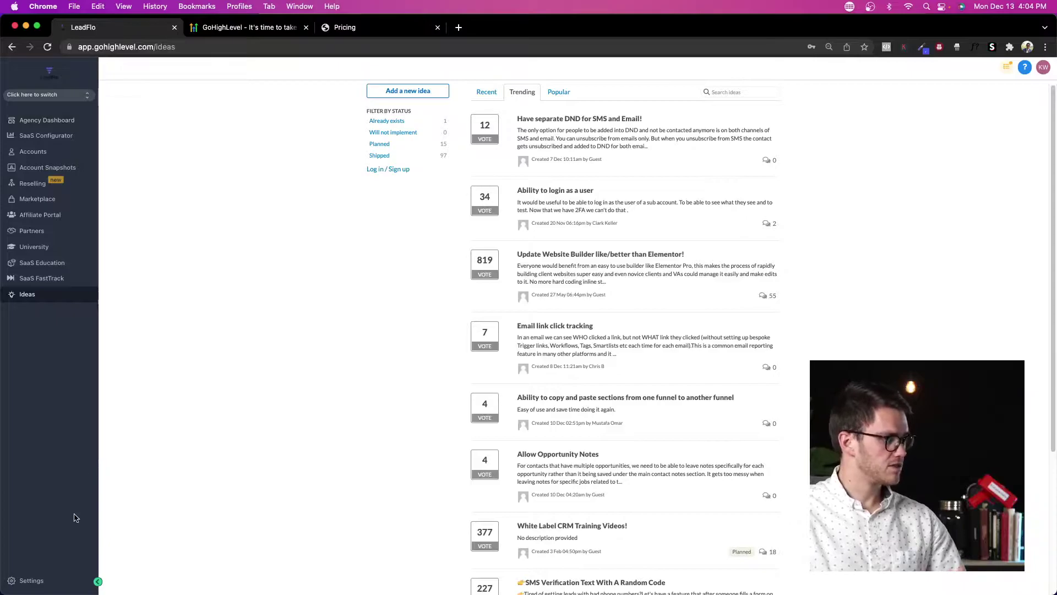
Step: In agency Settings, view the Company details and then the Team members list
left_click(31, 580)
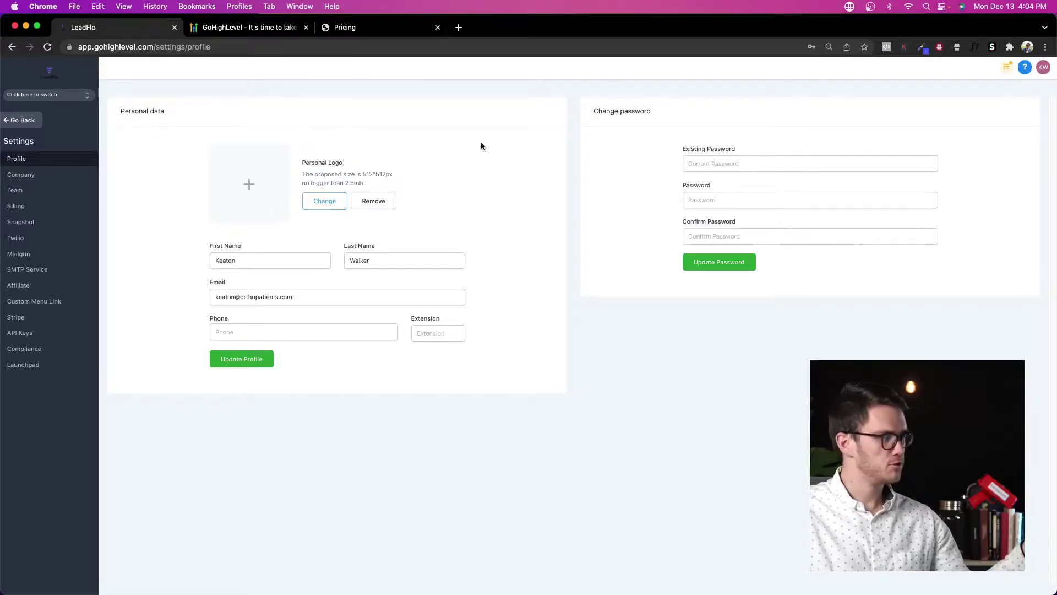
left_click(55, 175)
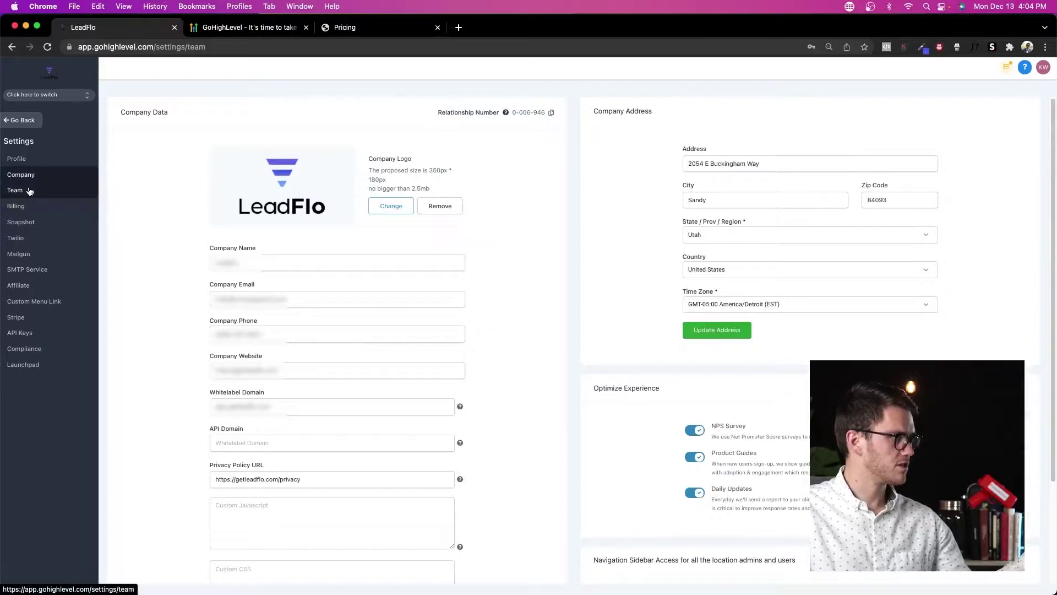
left_click(16, 191)
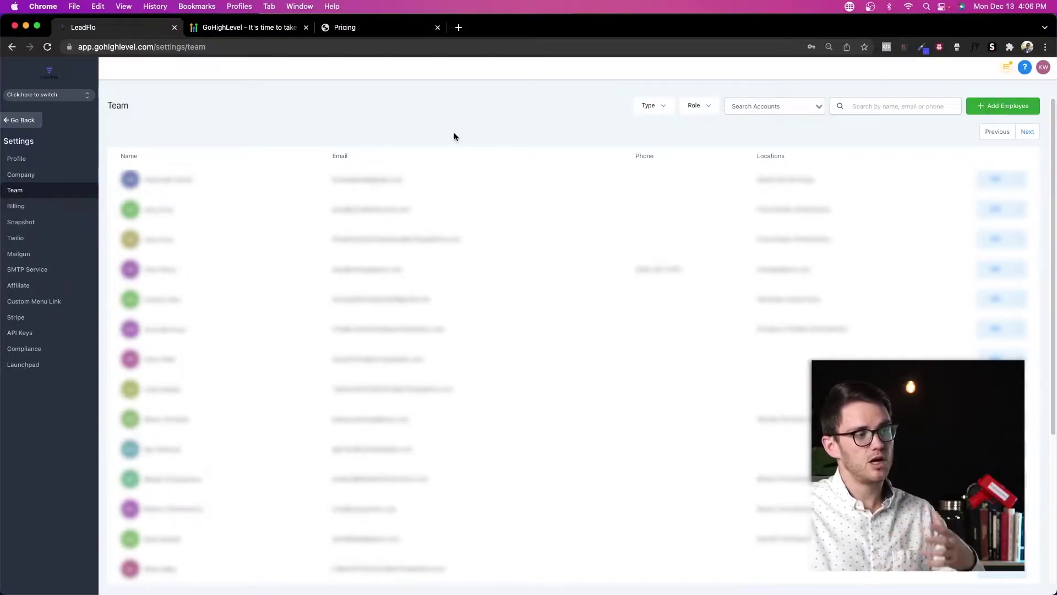
Step: Review the Billing, SMTP Service and Affiliate settings pages
left_click(33, 209)
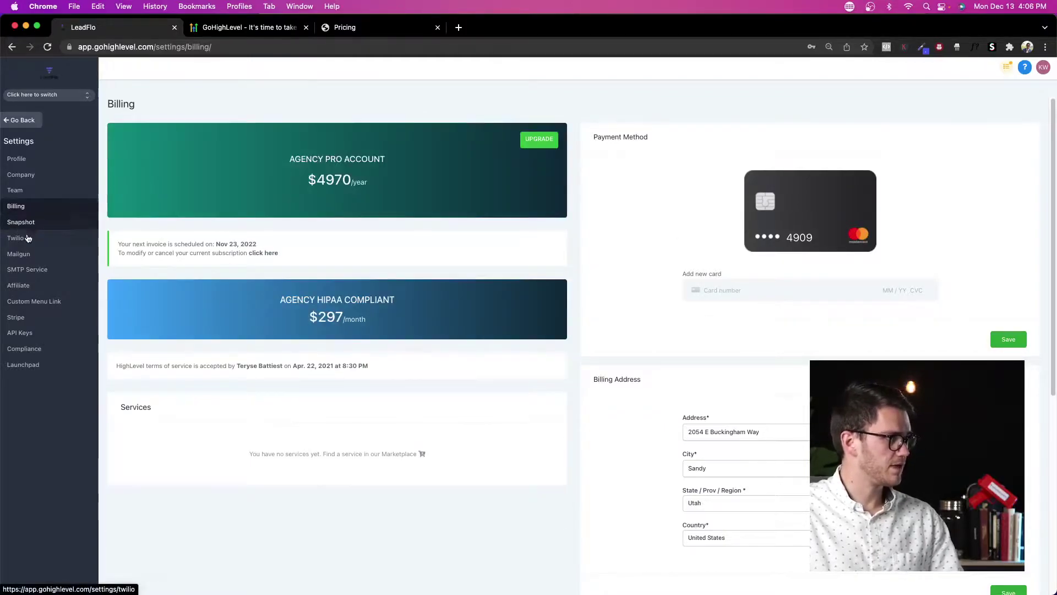
left_click(35, 270)
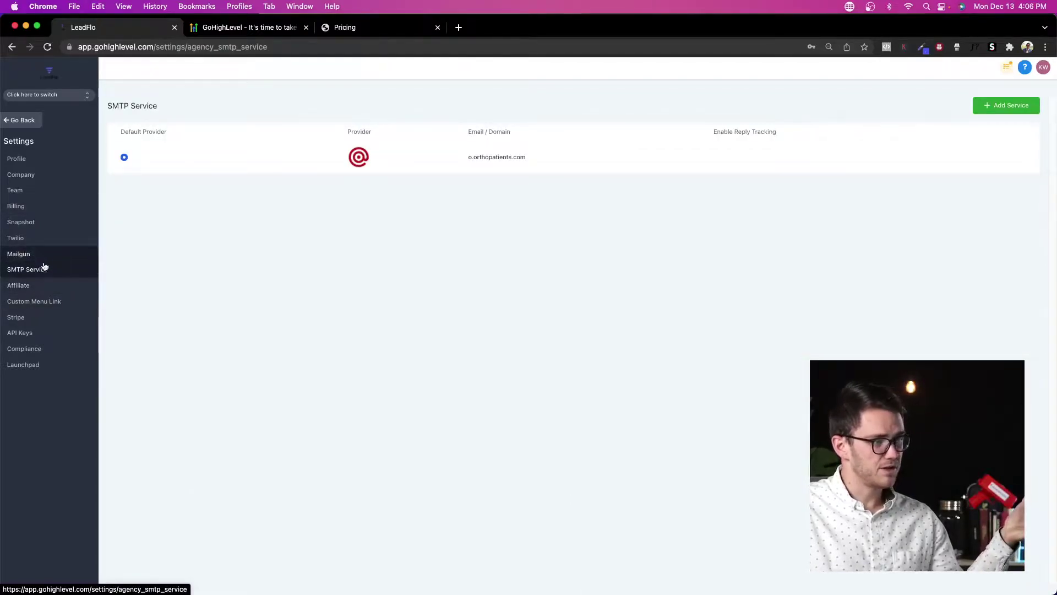
left_click(52, 288)
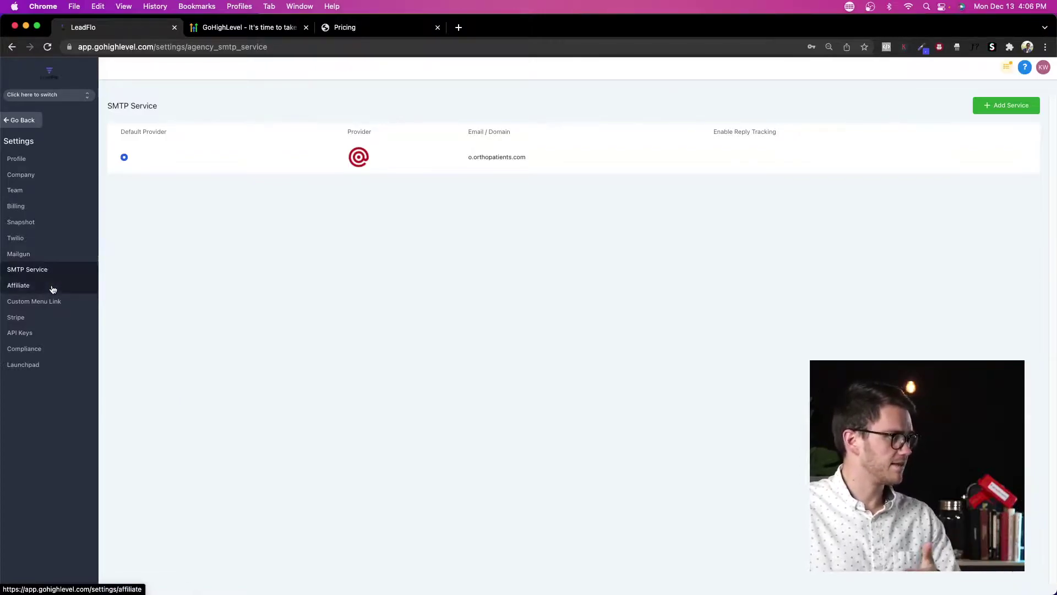
Step: View the empty Custom Menu Links list, cancel a new link form, and open Stripe settings
left_click(29, 307)
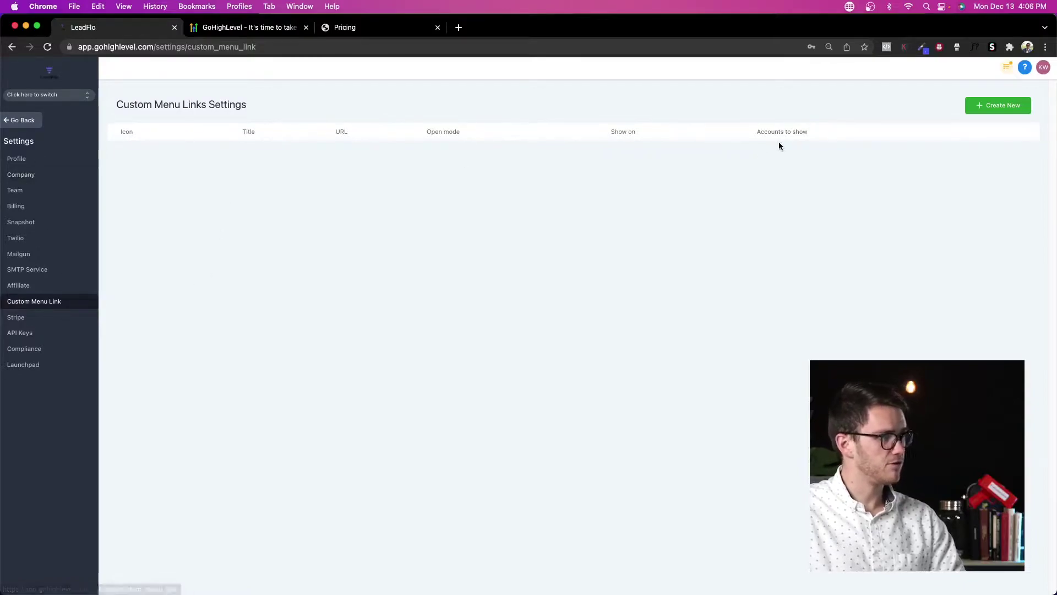
left_click(1010, 105)
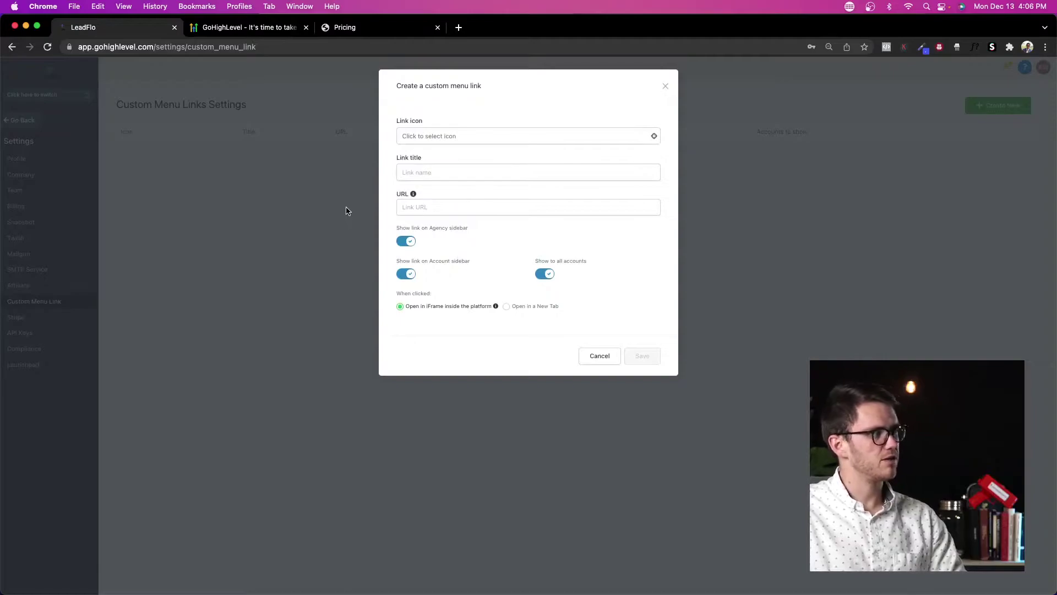
left_click(324, 197)
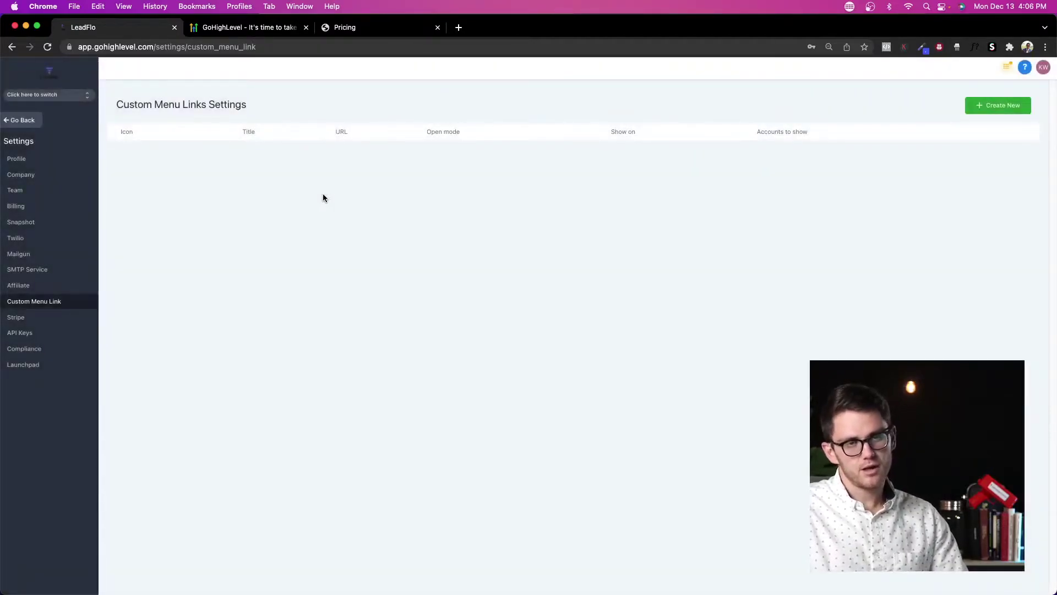
left_click(17, 328)
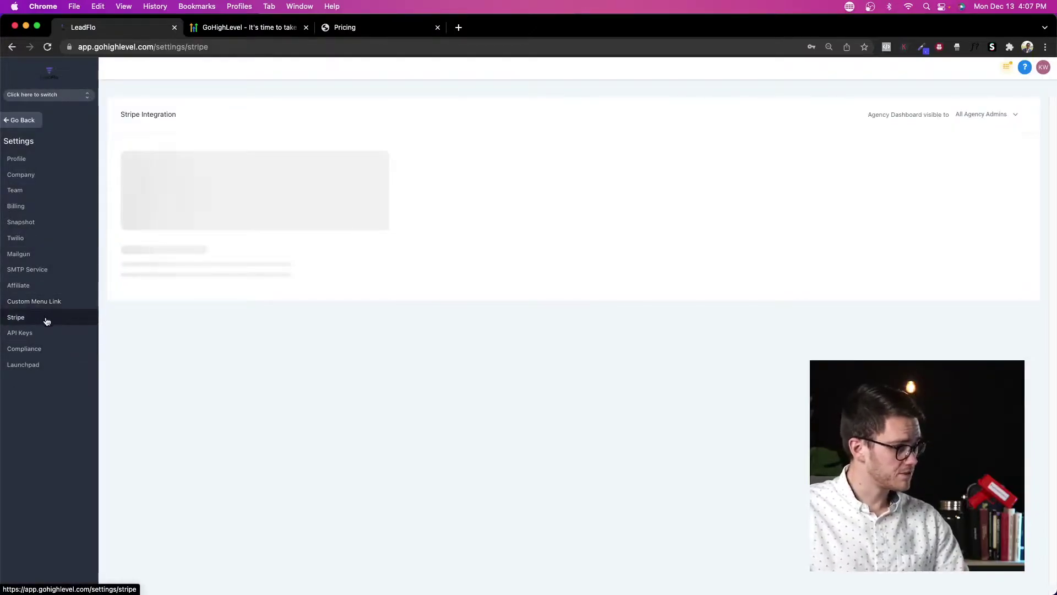
Step: Step through the API Keys and Compliance settings to reach Launchpad Settings
left_click(42, 338)
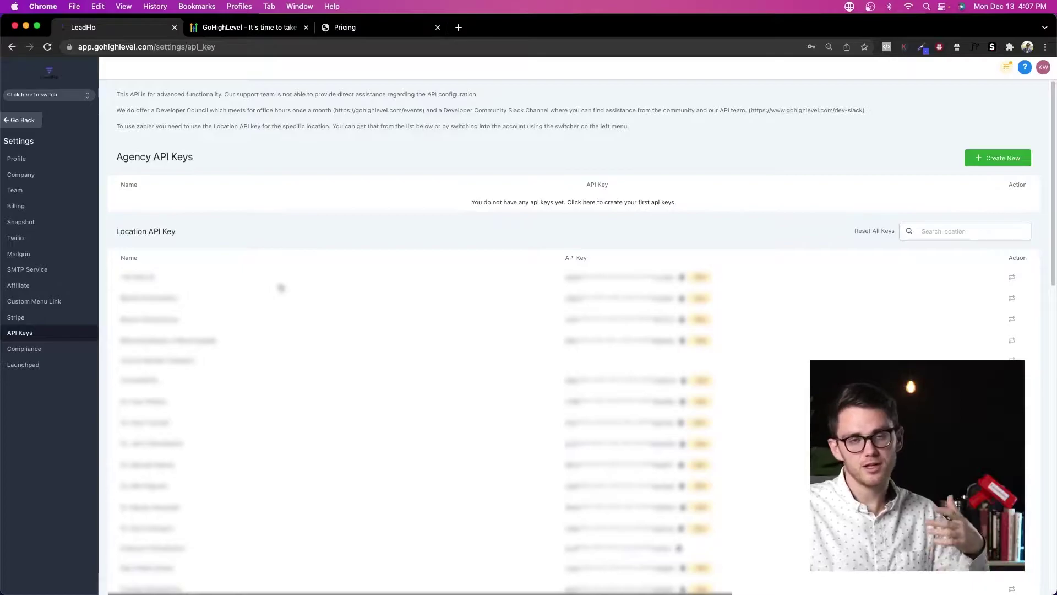
left_click(30, 349)
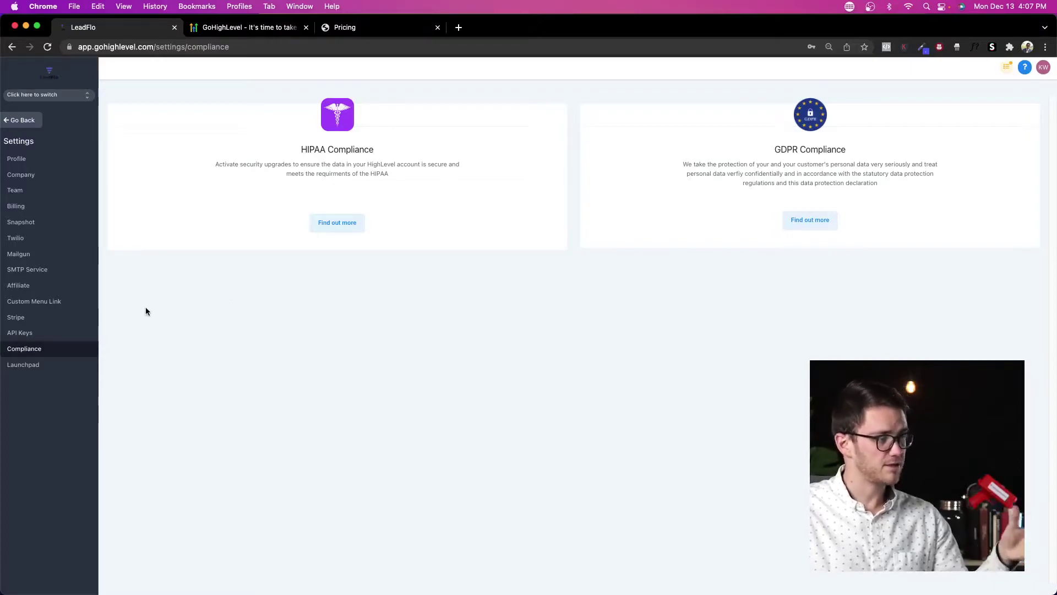
left_click(32, 372)
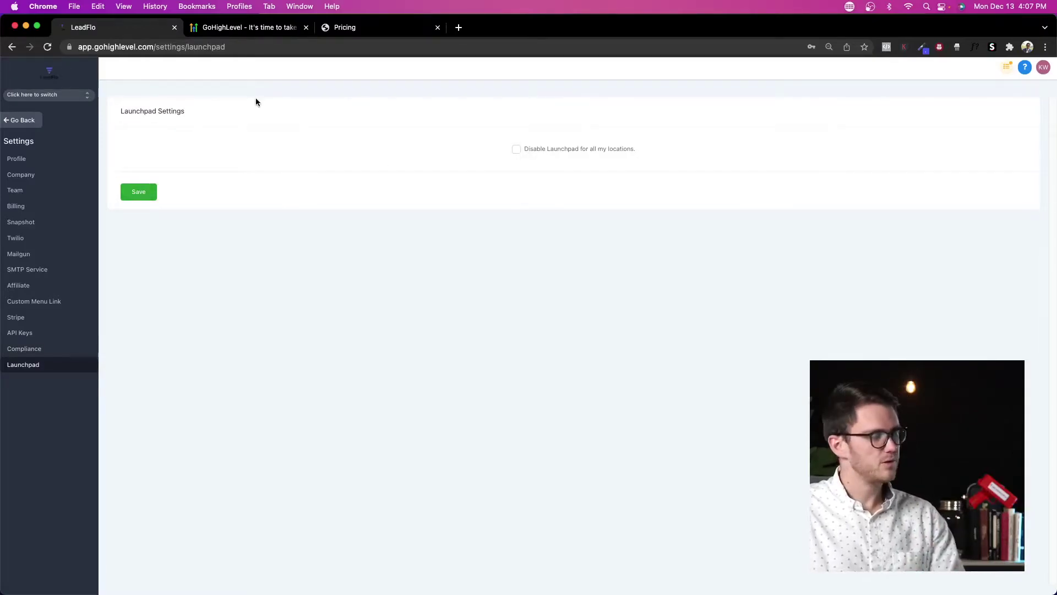
Step: Return to the Agency Dashboard, then reopen Settings on the Profile page
left_click(33, 121)
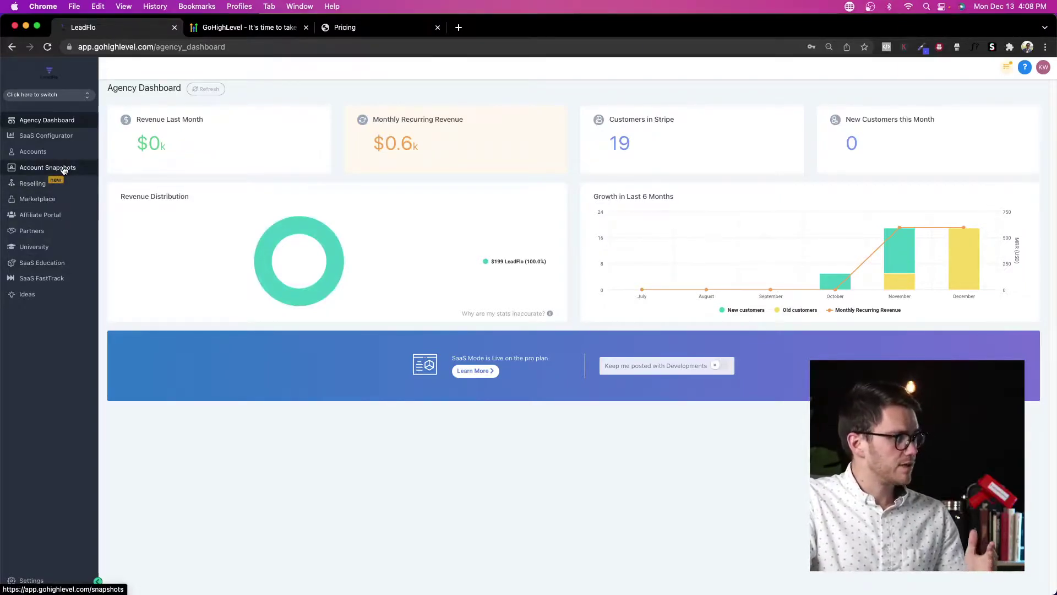
left_click(25, 580)
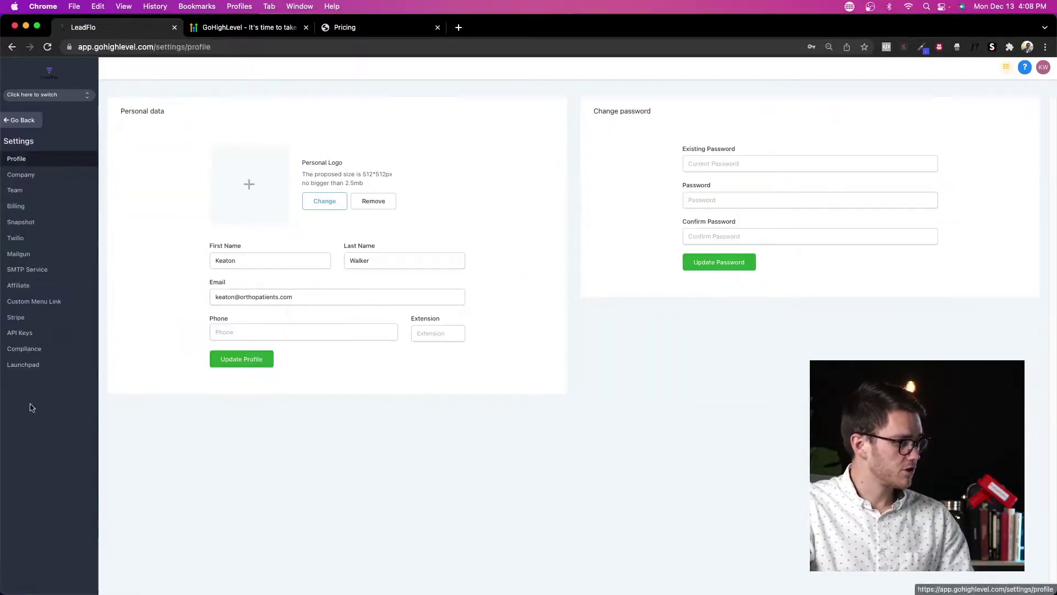
Step: Open Snapshot settings and highlight the New LeadFlo Customer snapshot and its account
left_click(22, 222)
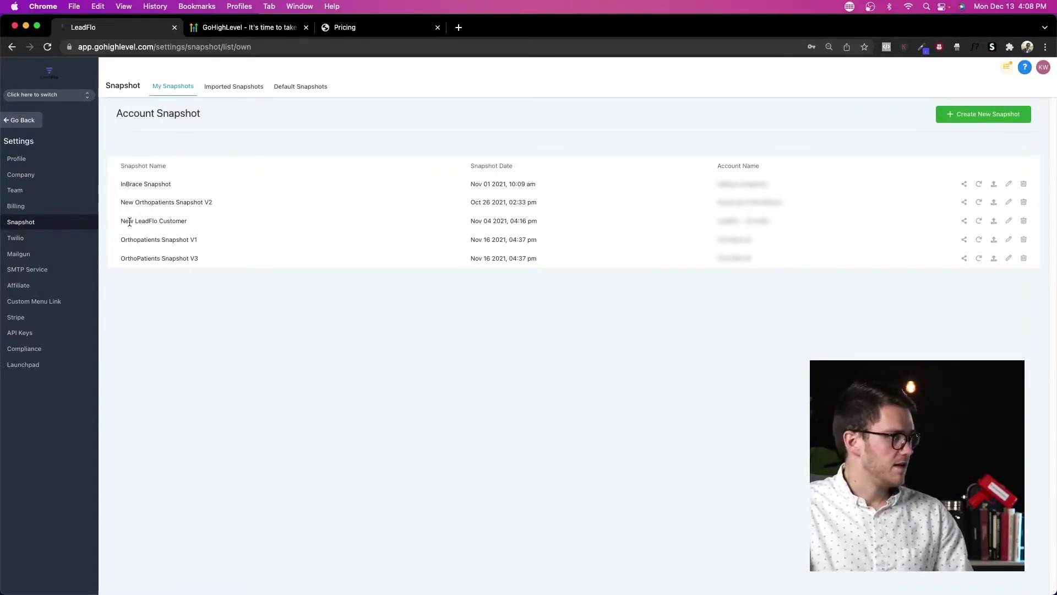
left_click_drag(121, 222, 200, 221)
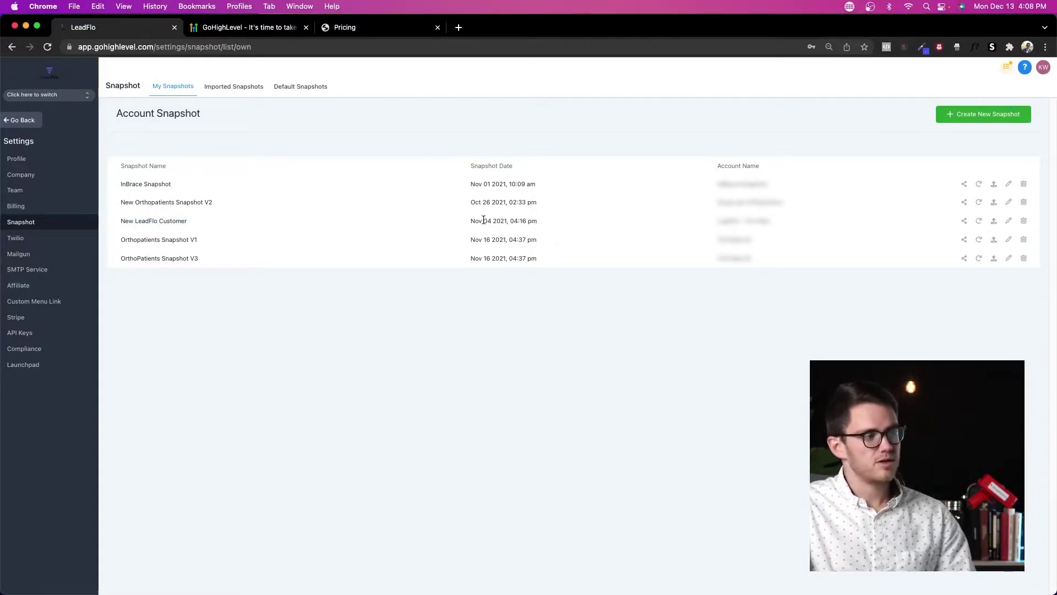
triple_click(757, 220)
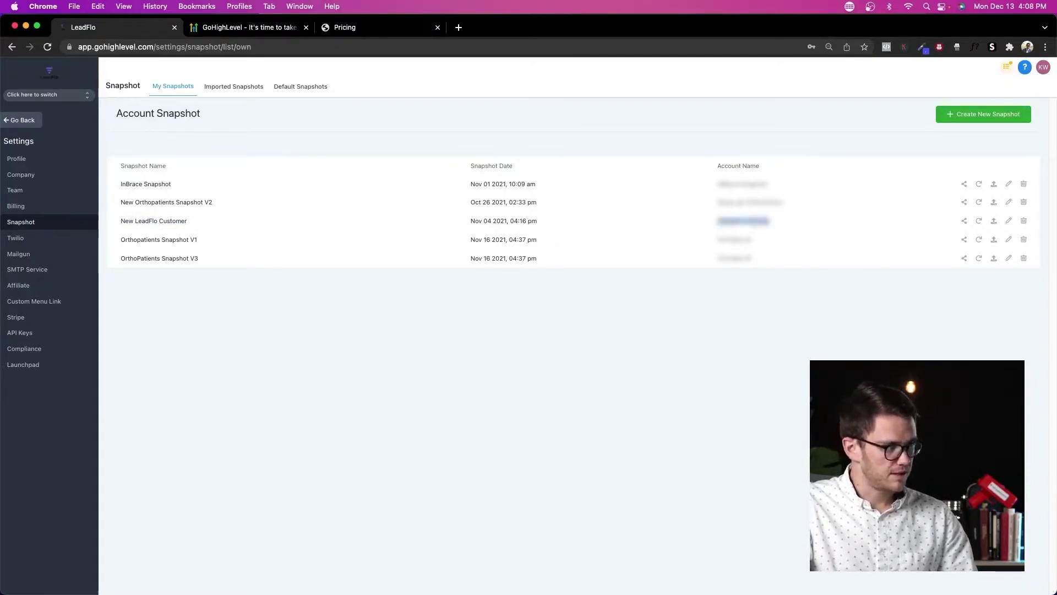
left_click(445, 181)
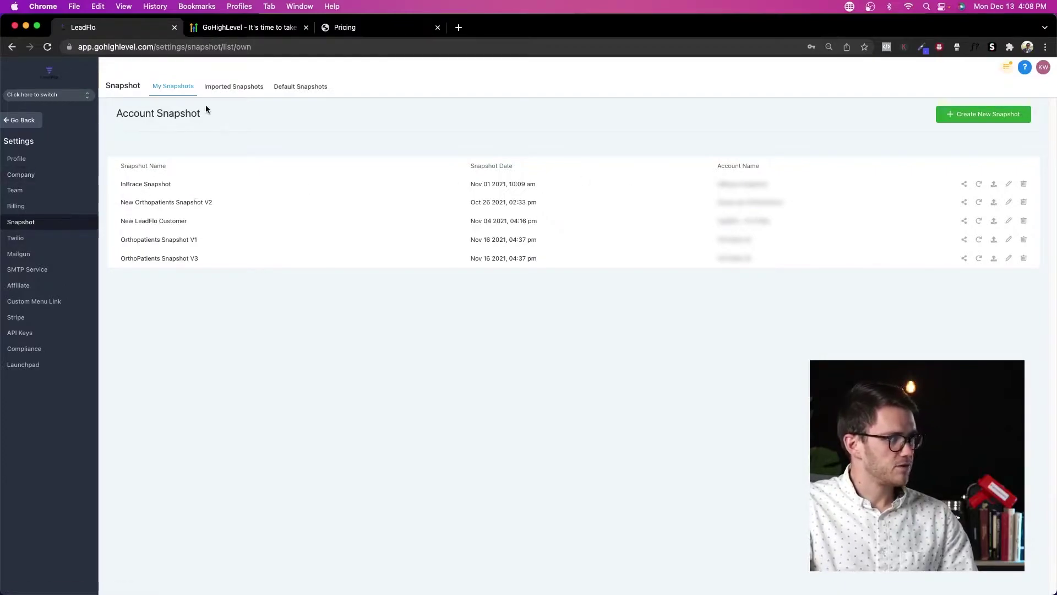
Step: Check the Imported and Default Snapshots tabs, return to My Snapshots, then go back to the dashboard
left_click(236, 89)
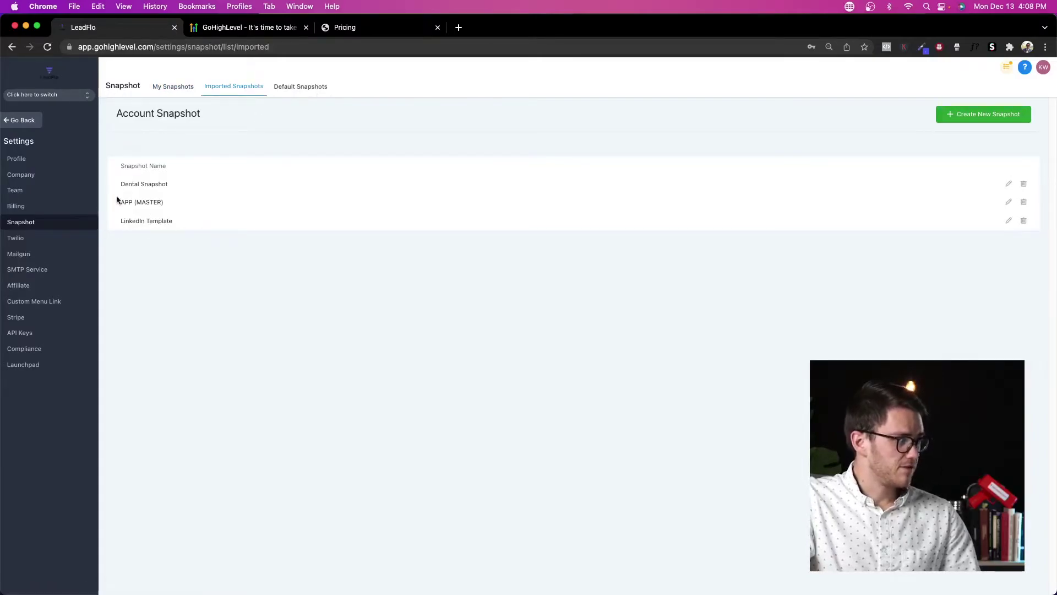
left_click(308, 87)
left_click(177, 87)
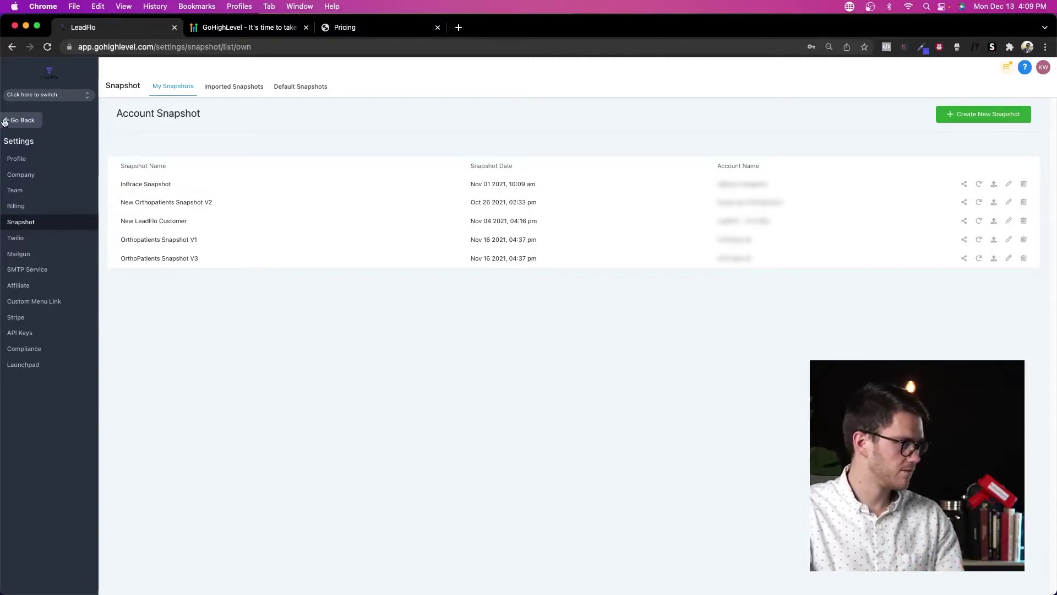
left_click(22, 120)
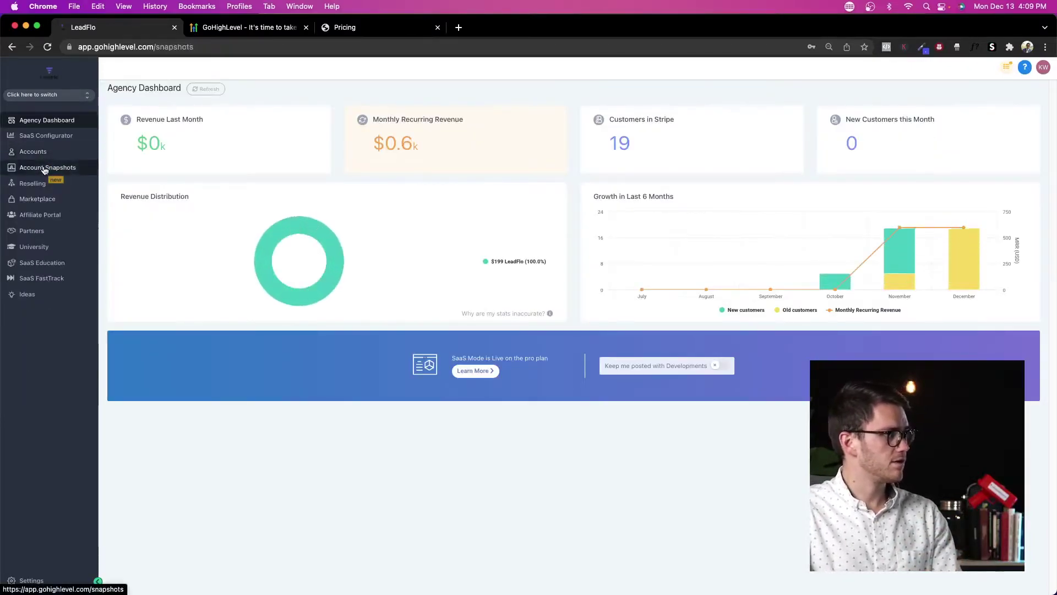
Step: Choose Select & Create New Account on the Chiropractor Snapshot in the snapshot gallery
left_click(47, 168)
scroll(566, 278, "down", 3)
scroll(580, 289, "up", 3)
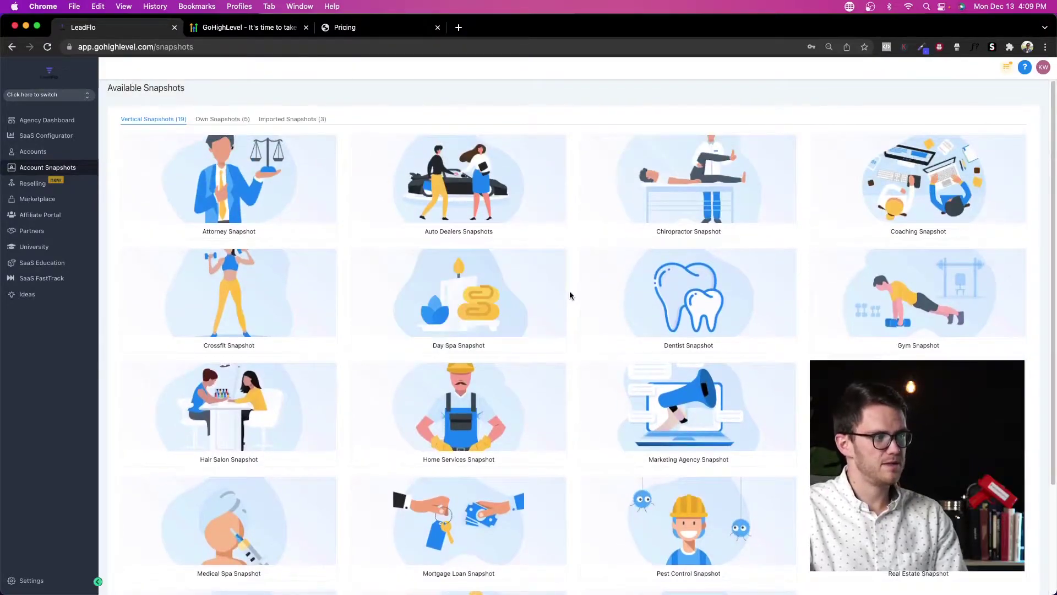
mouse_move(653, 224)
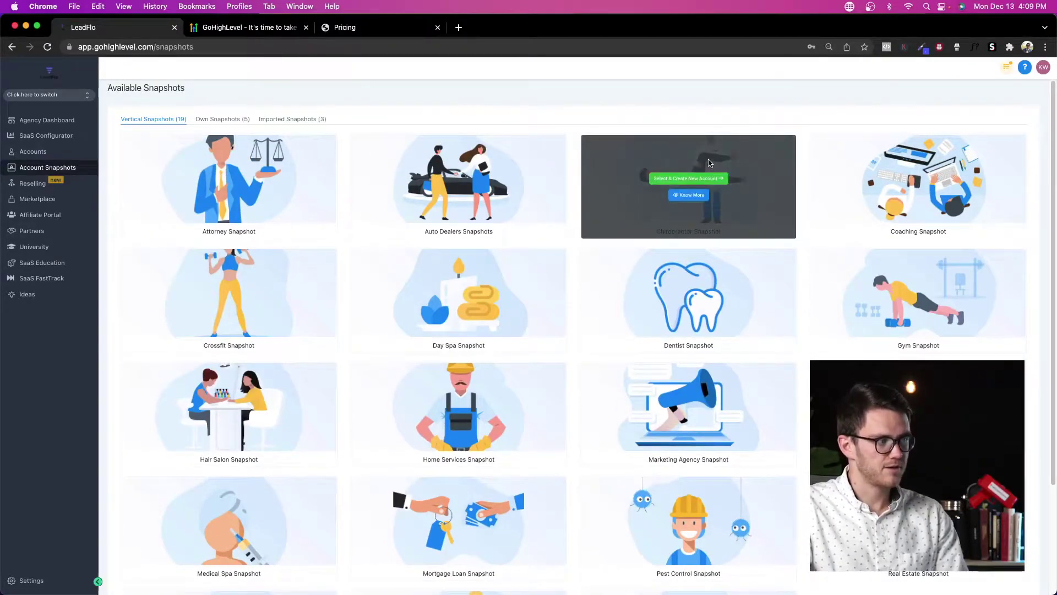
left_click(697, 178)
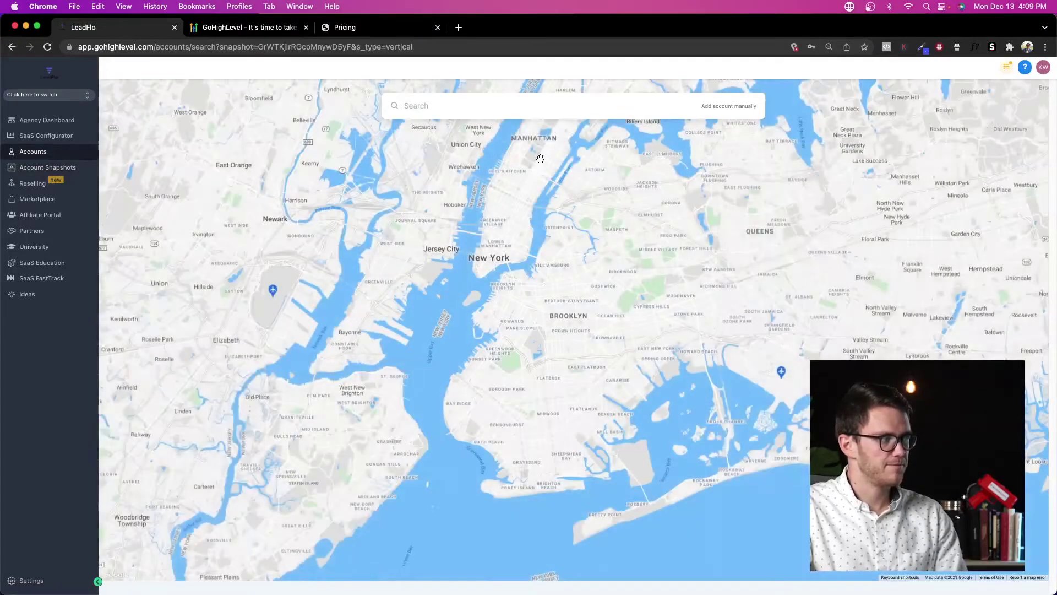
Step: Search the map for 'chiropractor' and add the Manhattan chiropractor business as the account
left_click(484, 110)
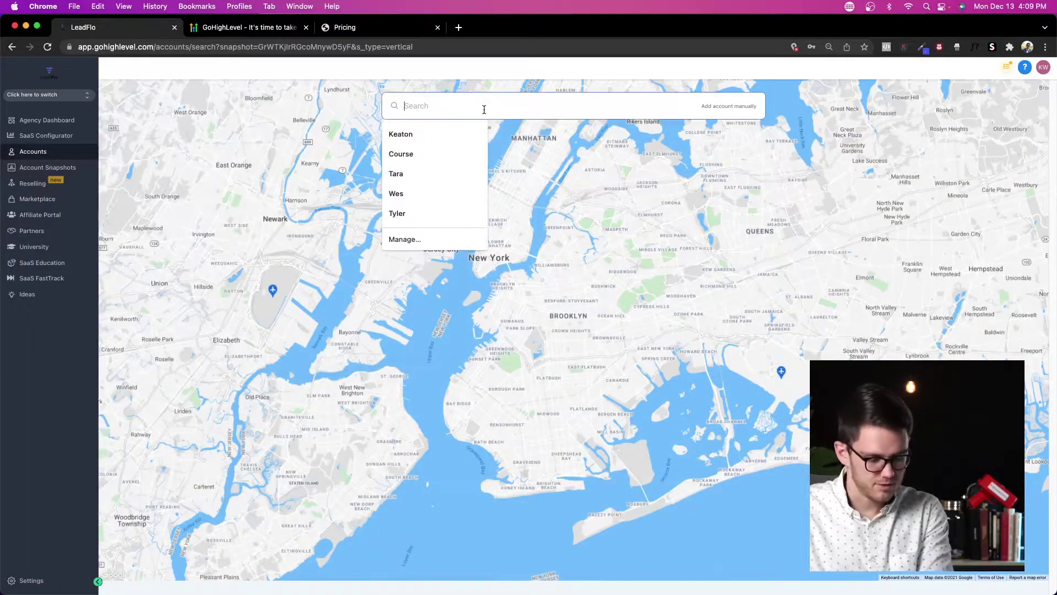
type("chirp")
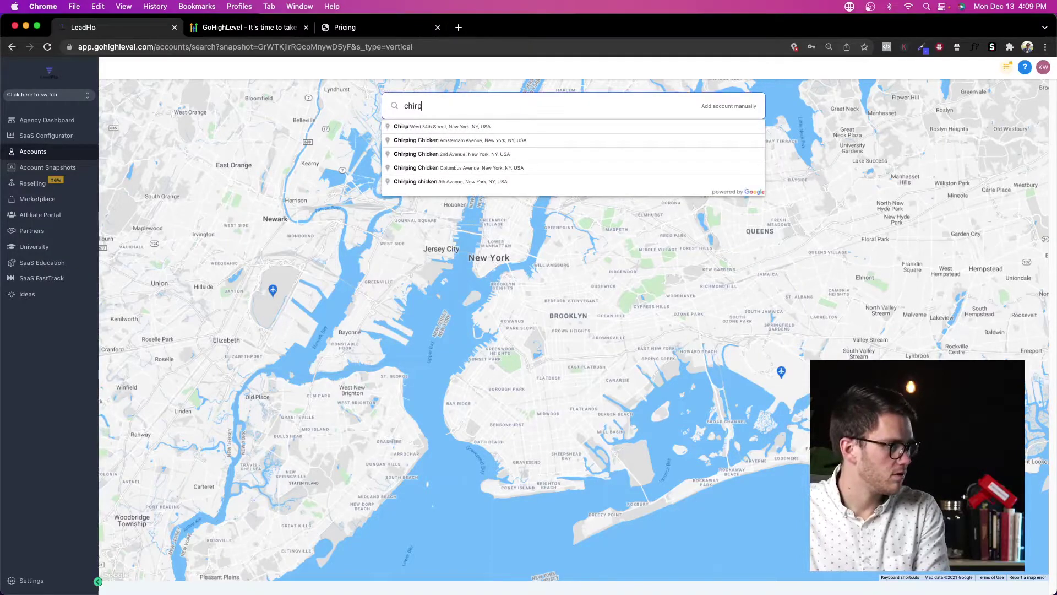
key("BackSpace")
type("opractor")
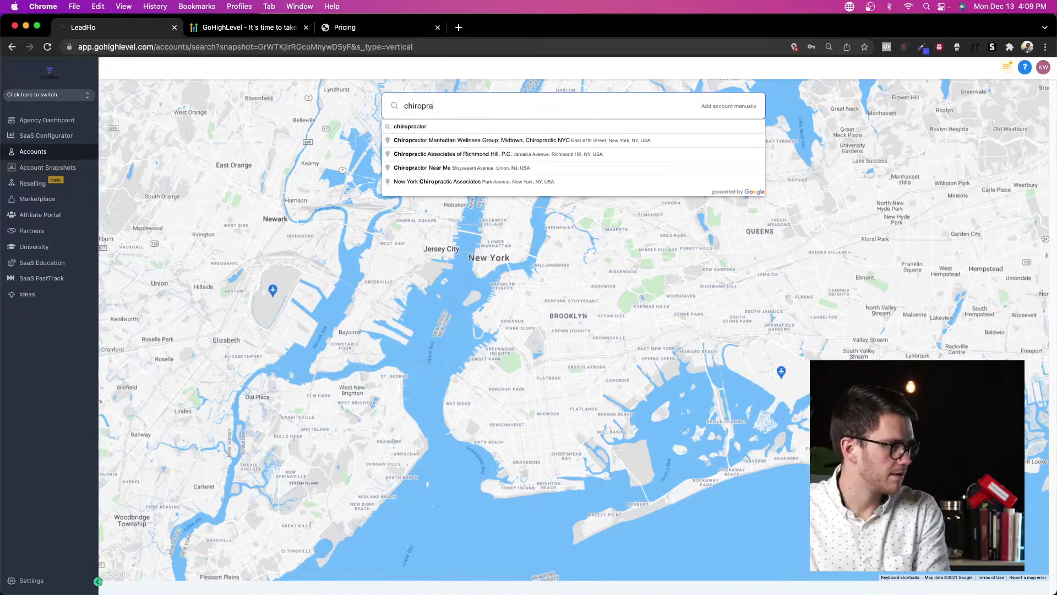
left_click(543, 141)
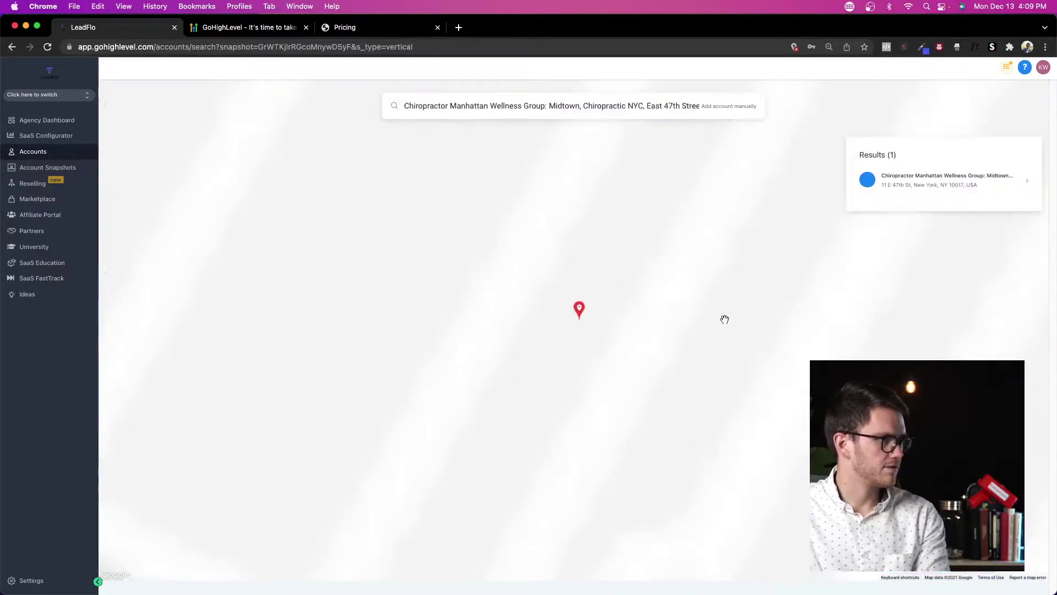
left_click(967, 179)
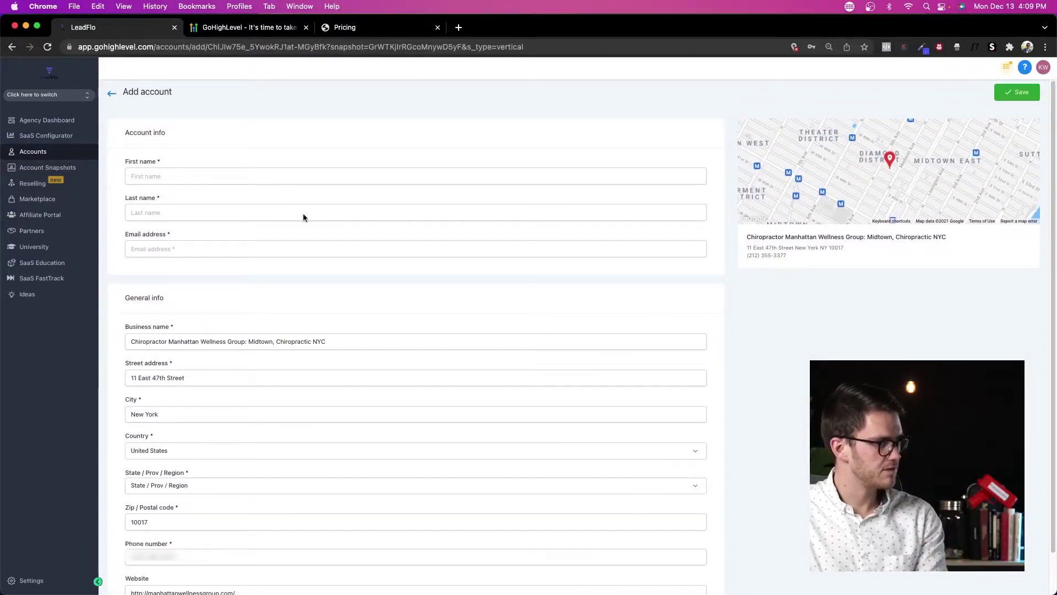
Step: Enter the contact's first name, last name and e-mail, then save the new account
left_click(190, 174)
type("Test")
key("Tab")
type("Chiro")
key("Tab")
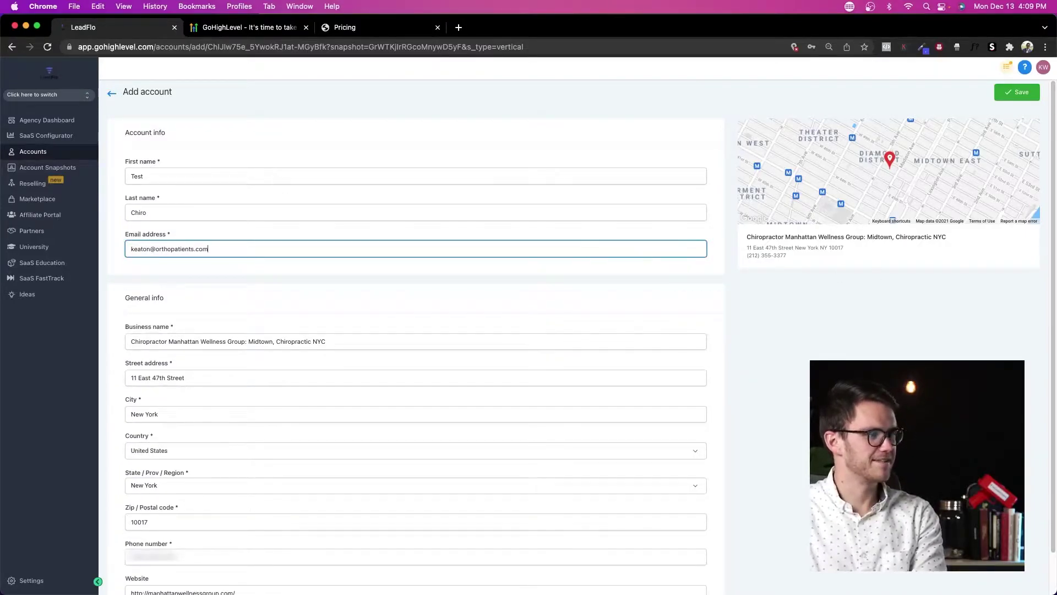
left_click(820, 359)
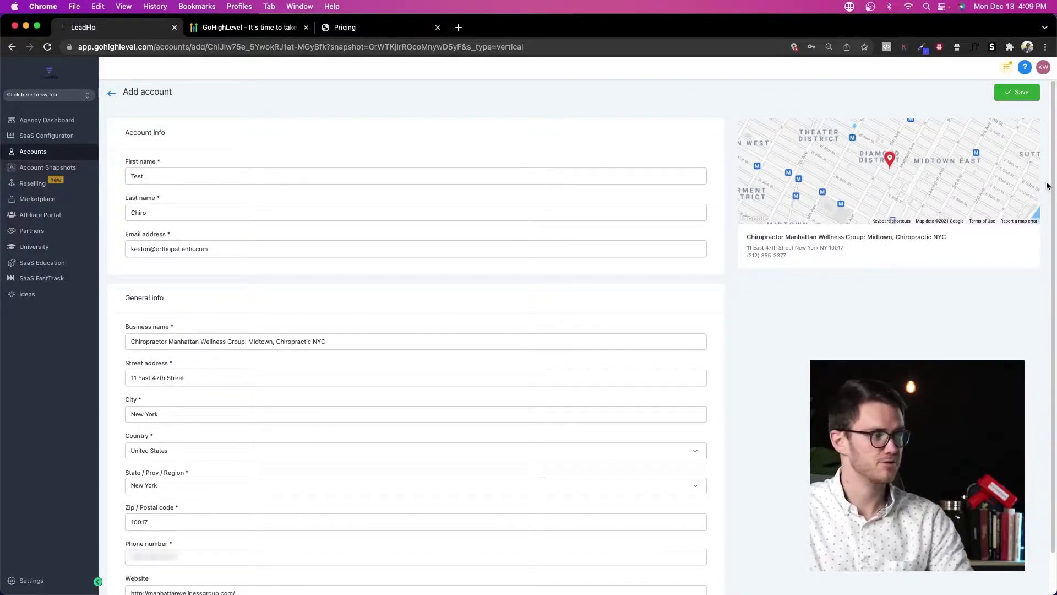
left_click(1031, 93)
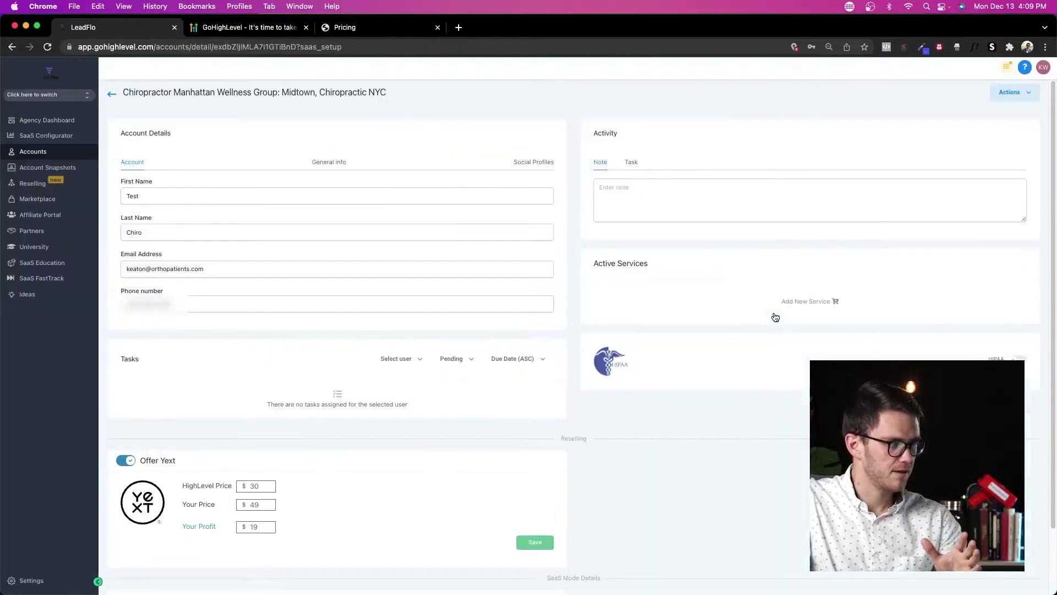
Step: Enable and confirm HIPAA for the account, check its Actions menu, then return to the snapshots gallery
scroll(356, 106, "down", 2)
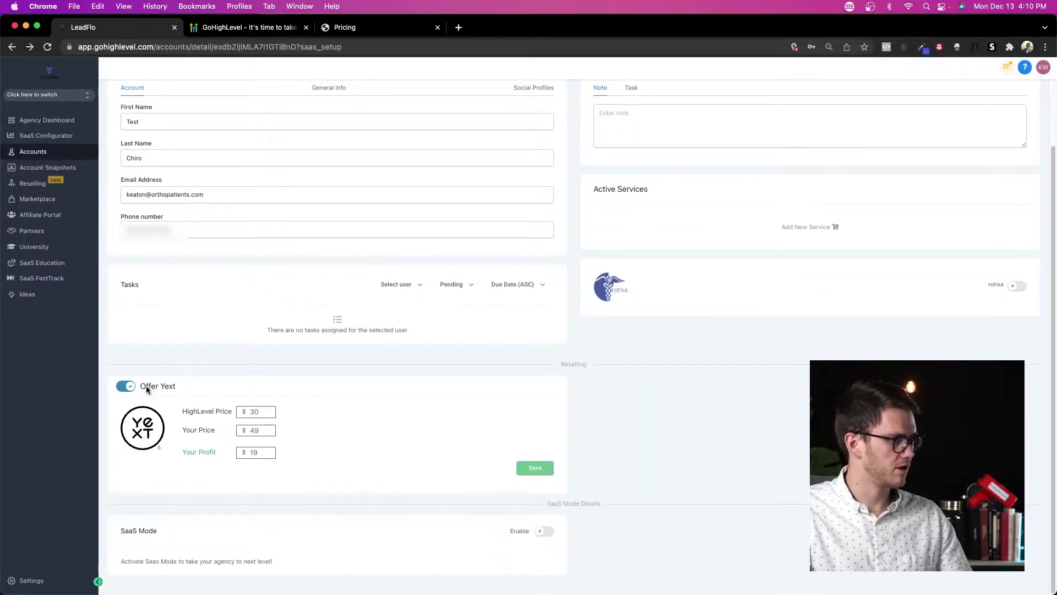
left_click(1016, 286)
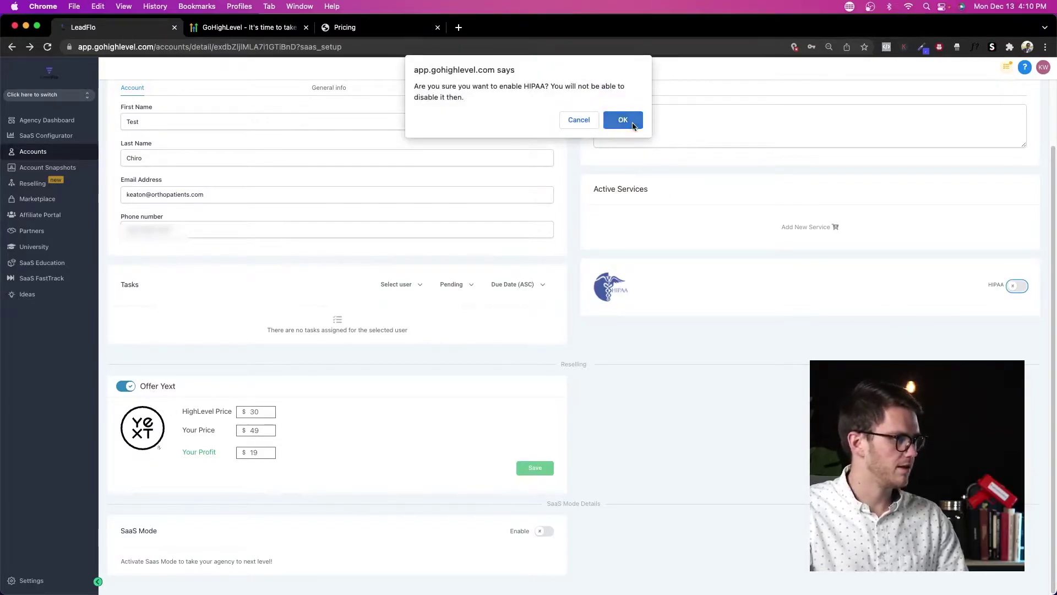
left_click(623, 119)
scroll(544, 499, "up", 2)
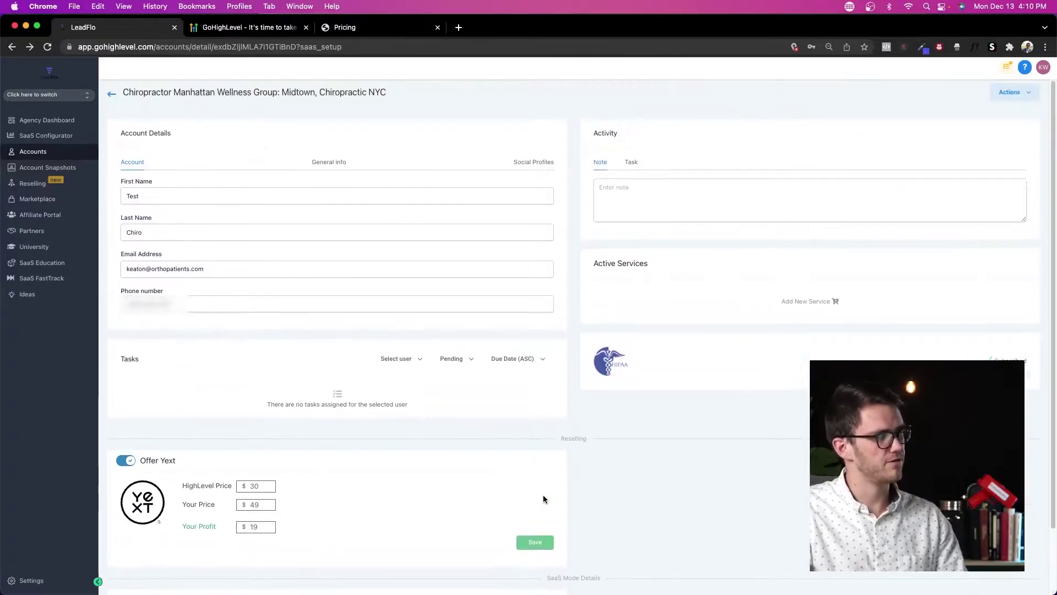
left_click(1030, 95)
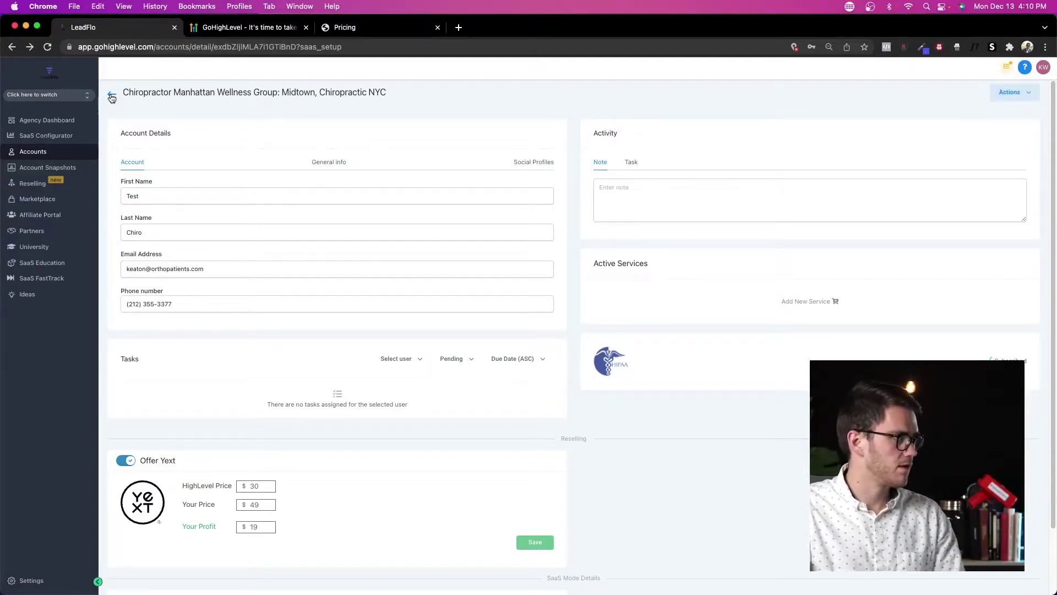
left_click(112, 97)
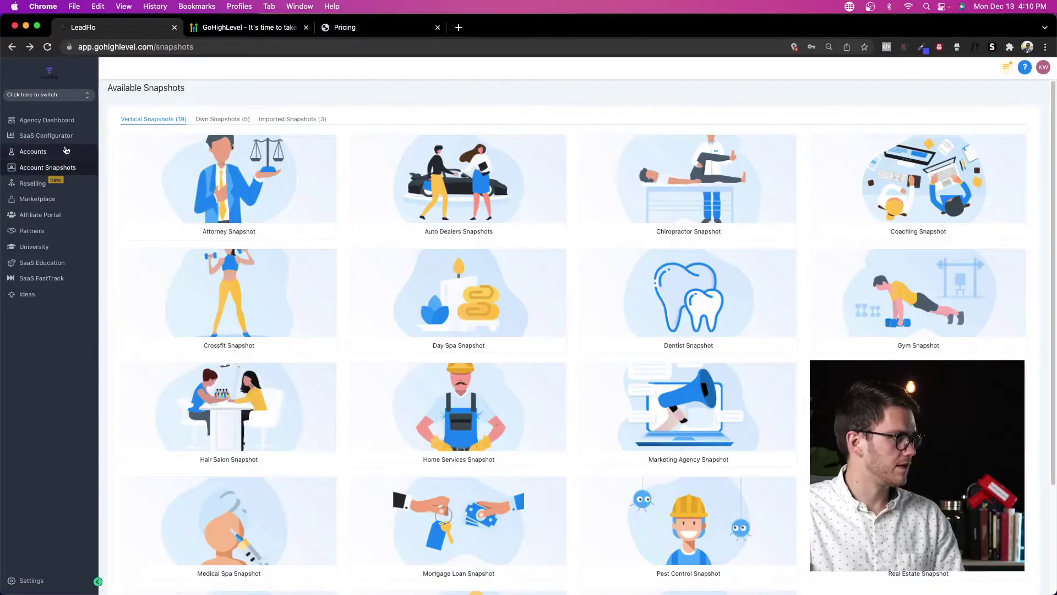
Step: Switch into the chiropractor sub-account (search 'chiro') and open its $39 Appointment funnel under Sites
left_click(33, 151)
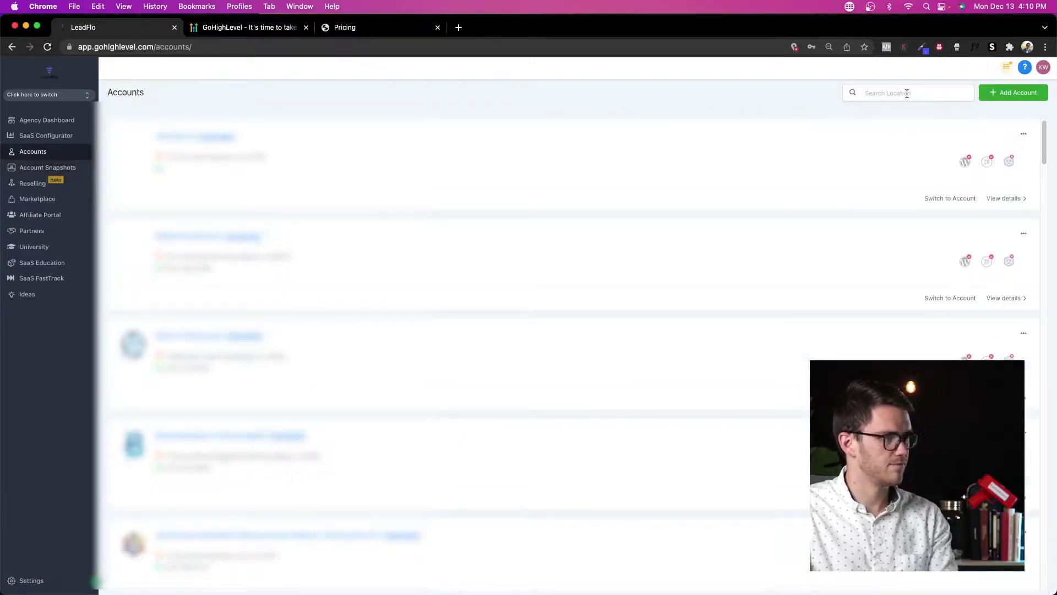
left_click(908, 93)
type("chiro")
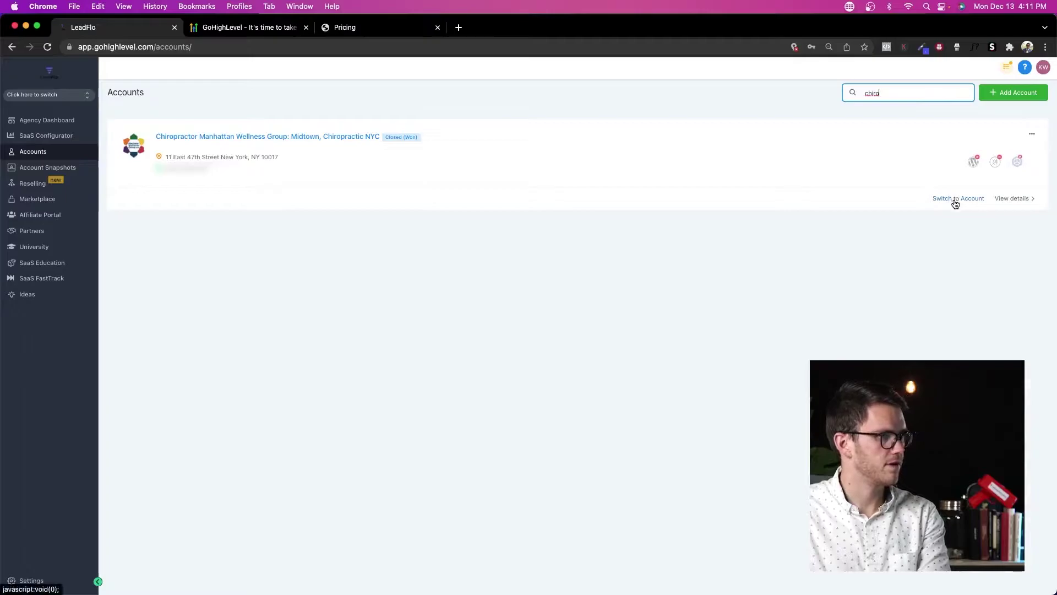
left_click(954, 200)
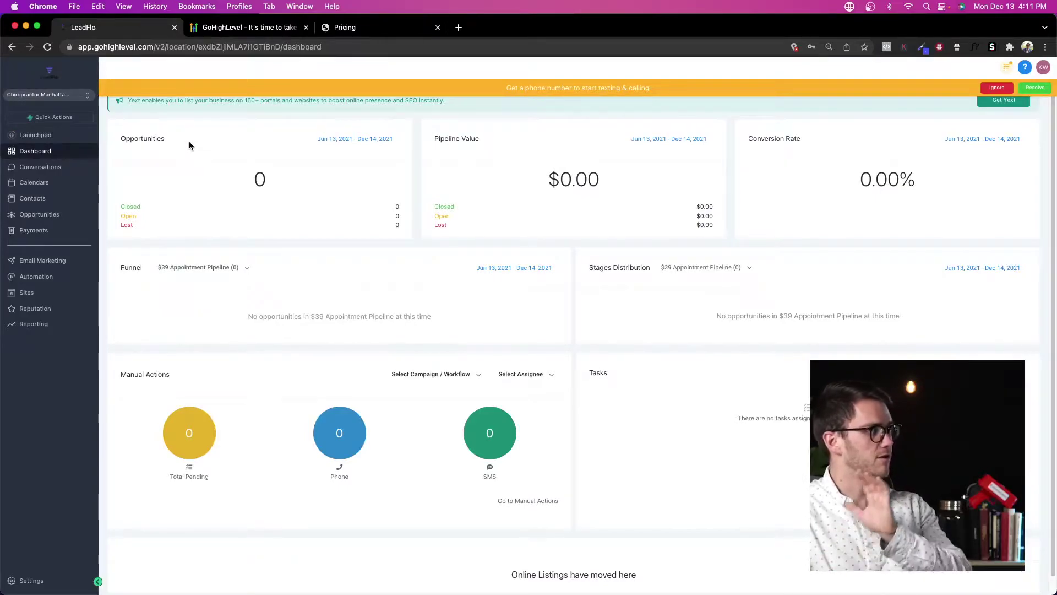
left_click(42, 293)
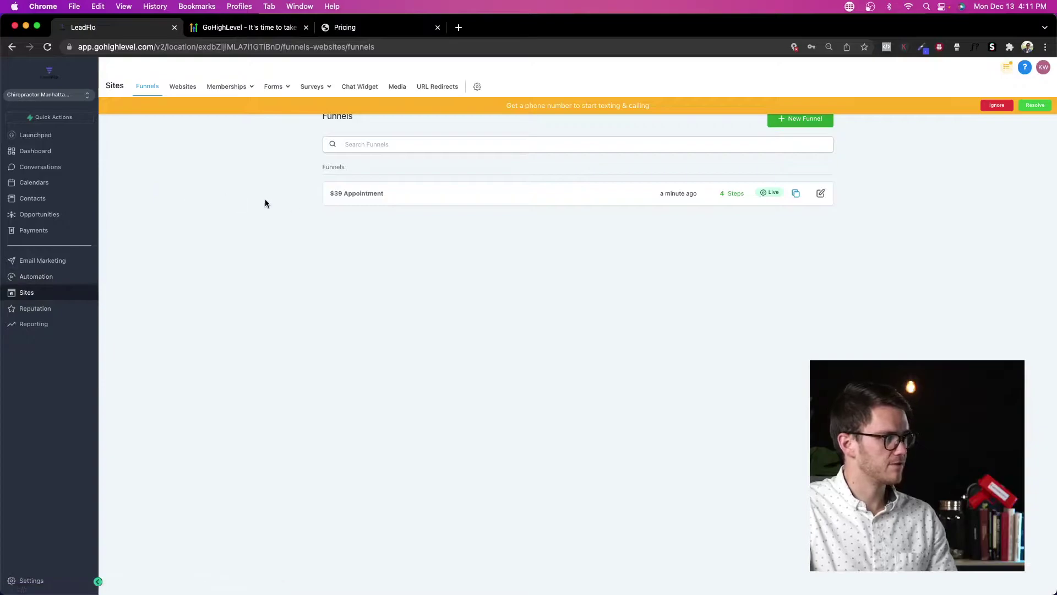
left_click(374, 194)
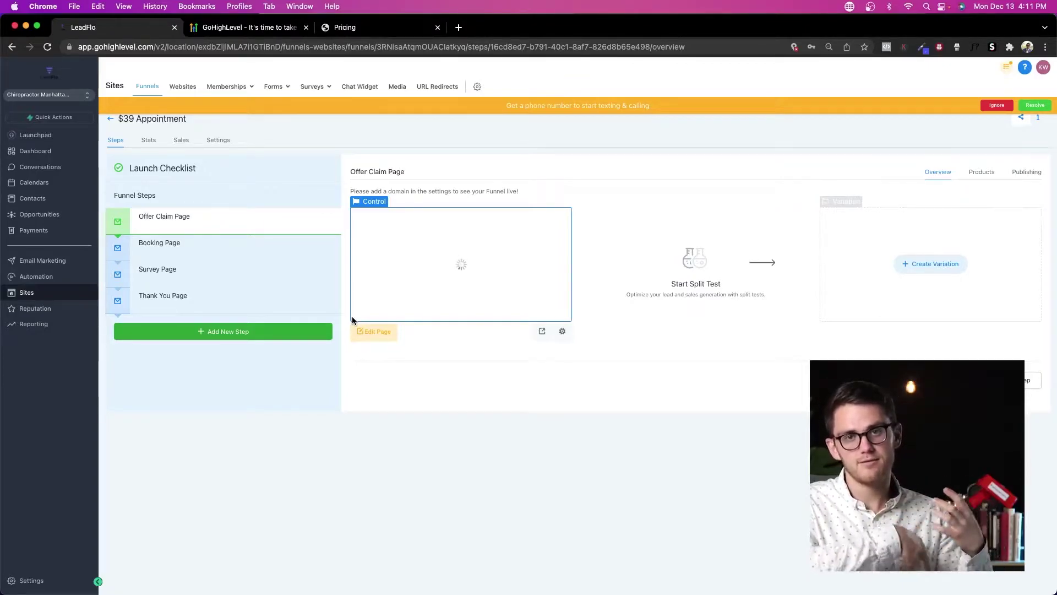
Step: Switch to Agency View and review Account Snapshots, including Own Snapshots
left_click(69, 100)
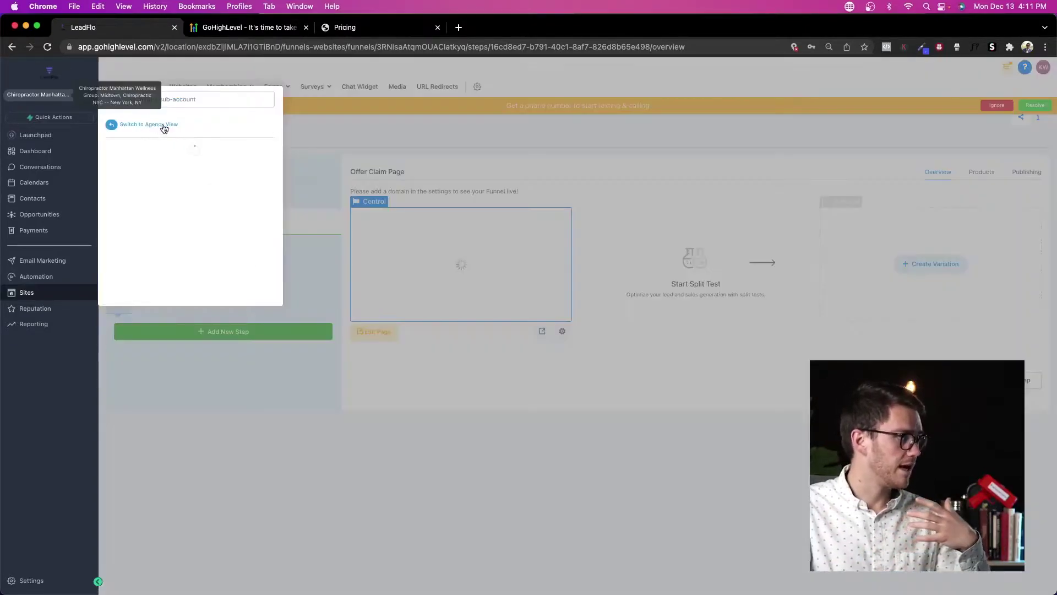
left_click(163, 125)
left_click(38, 167)
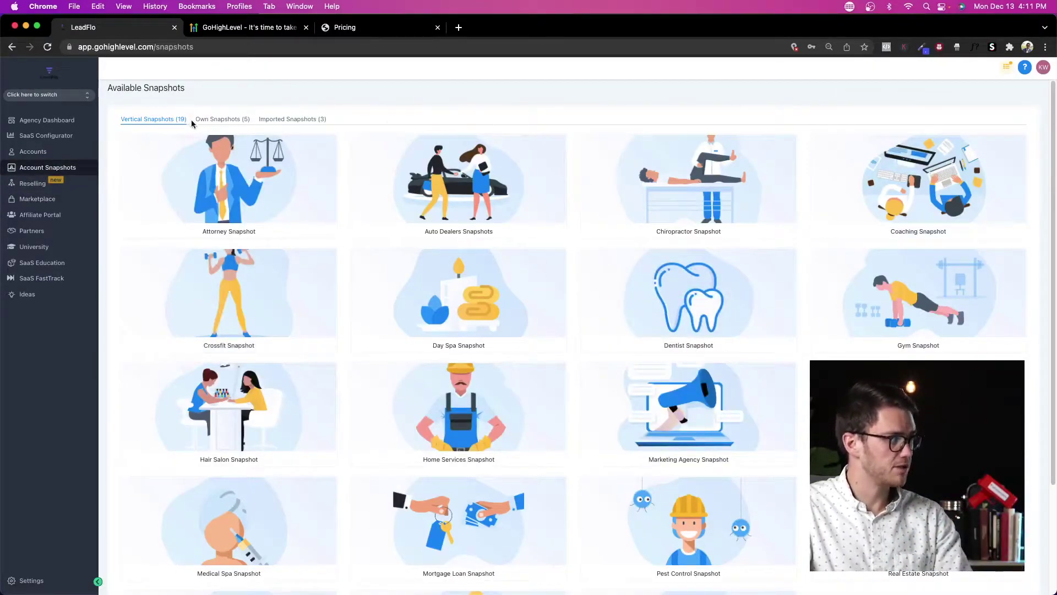
left_click(220, 121)
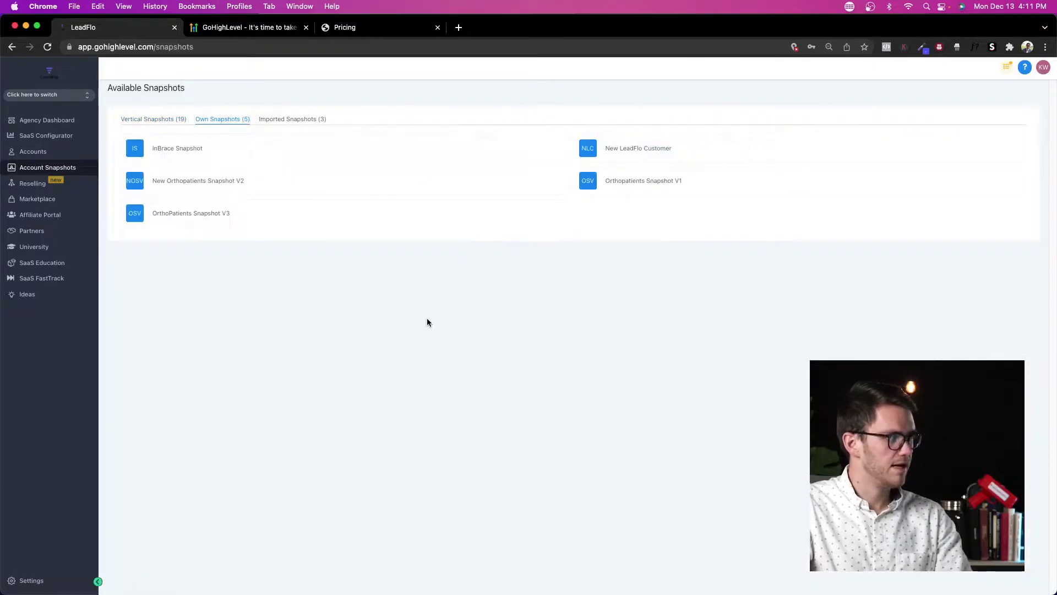
mouse_move(408, 216)
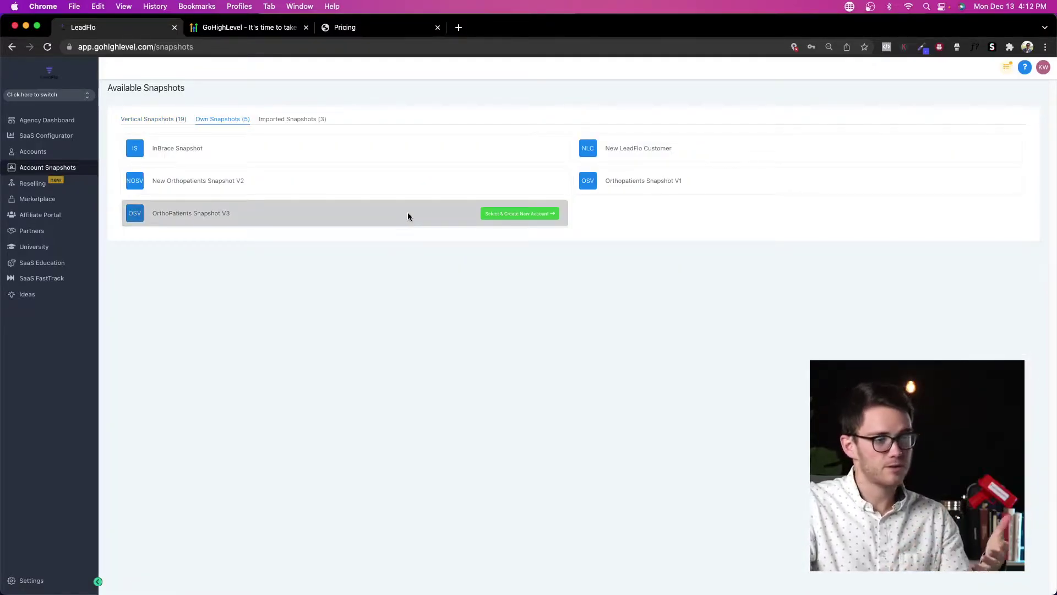
left_click(149, 122)
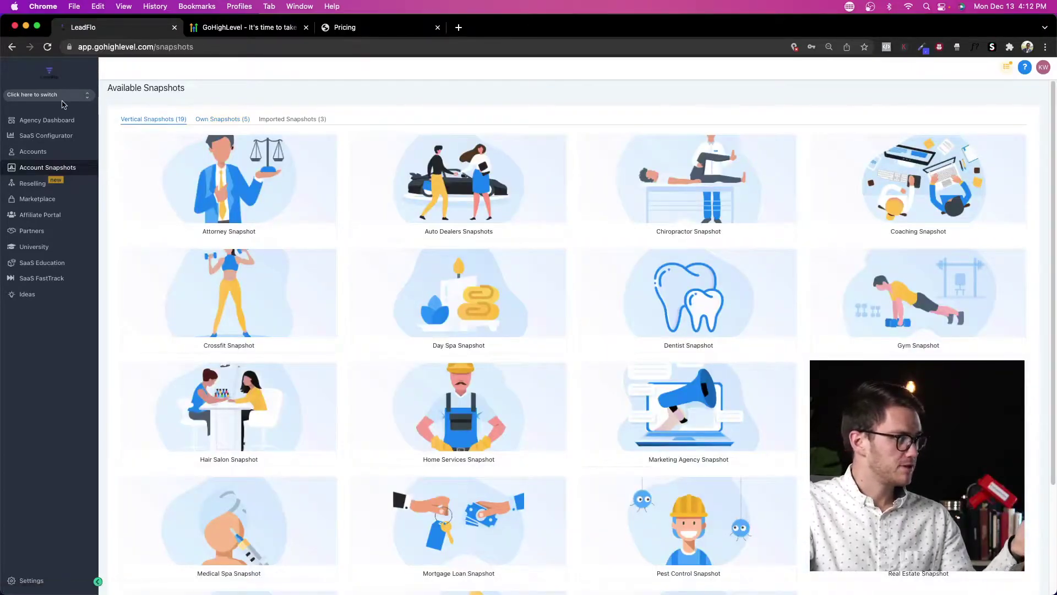
Step: Switch back into the chiropractor sub-account and show its Funnels list
left_click(63, 97)
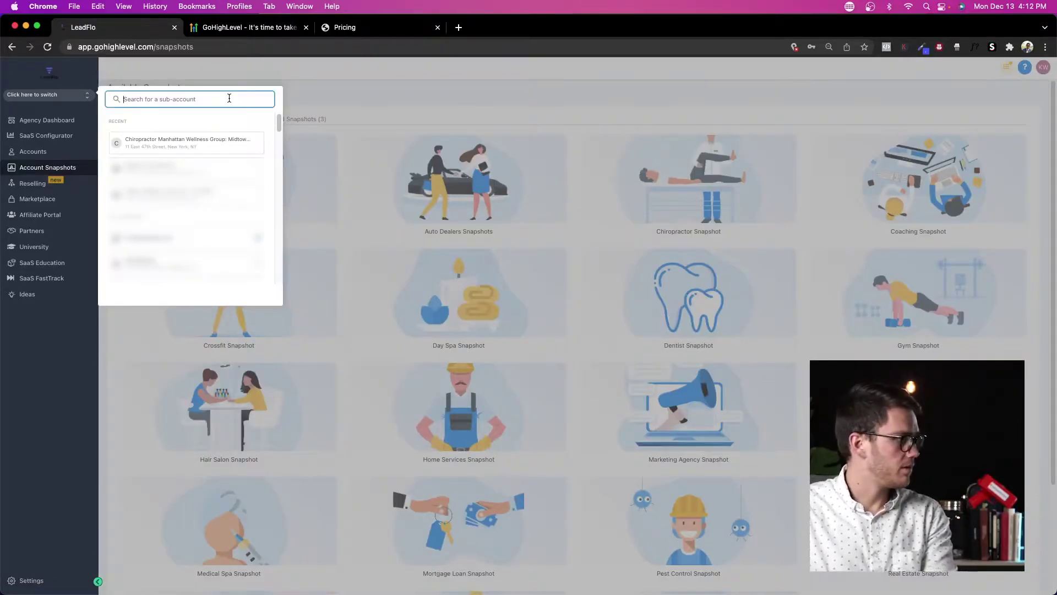
left_click(229, 143)
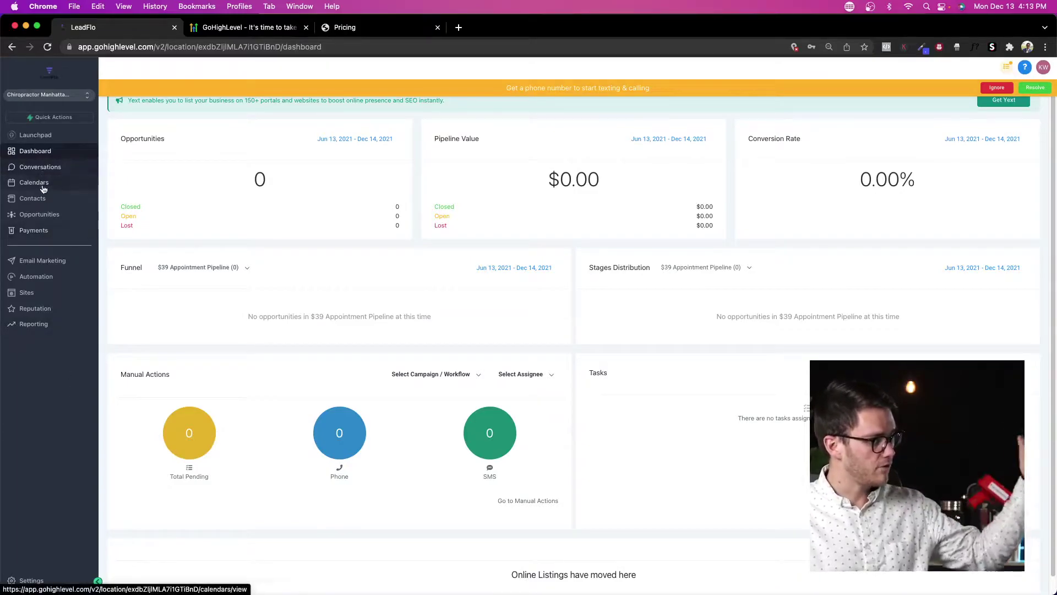
left_click(54, 296)
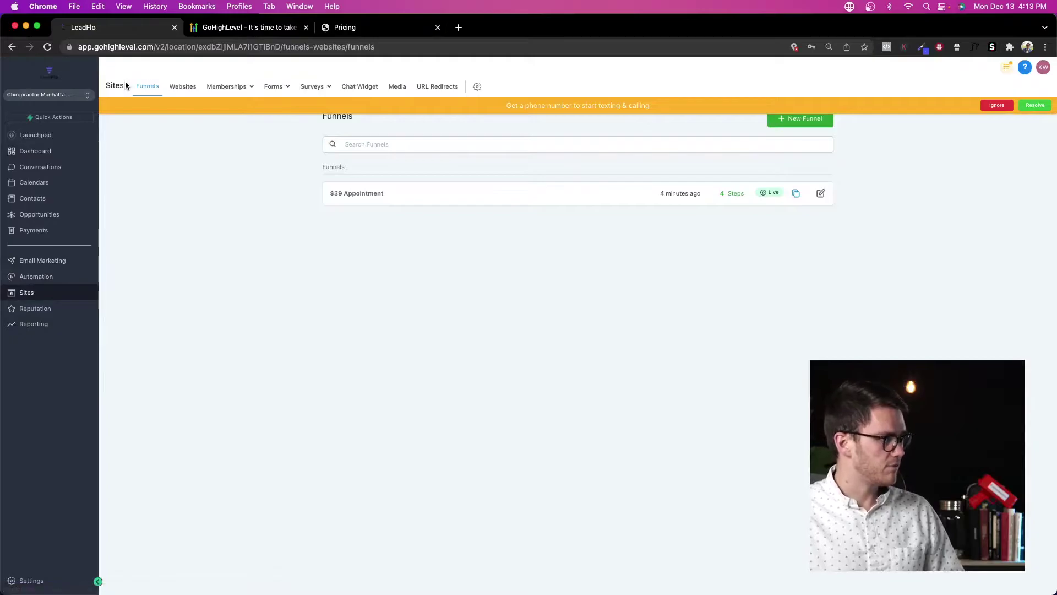
mouse_move(309, 94)
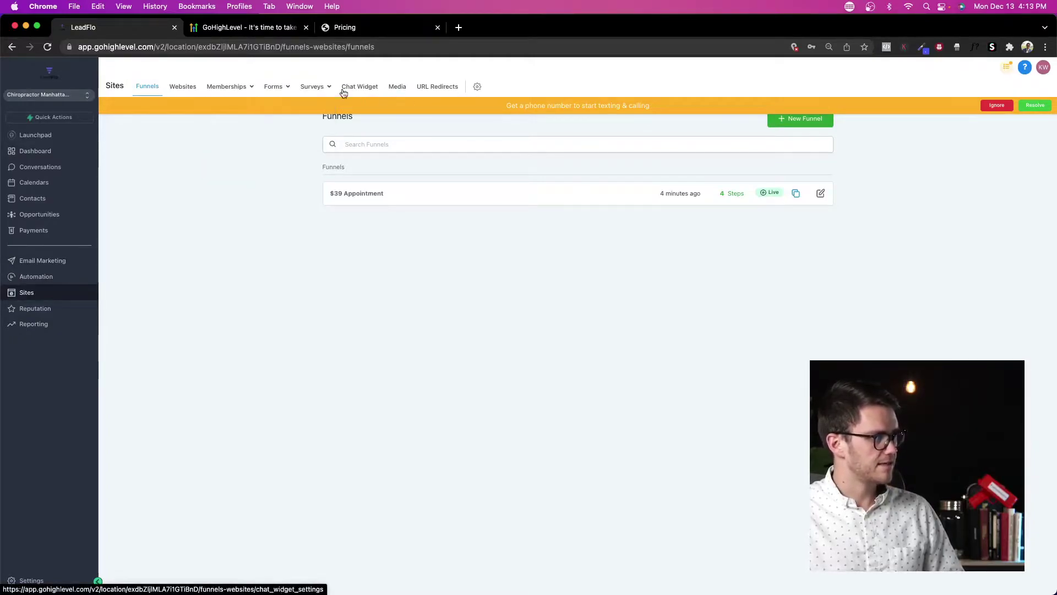
Step: In Settings > My Staff, add an employee and enter their first name, last name and e-mail
left_click(29, 579)
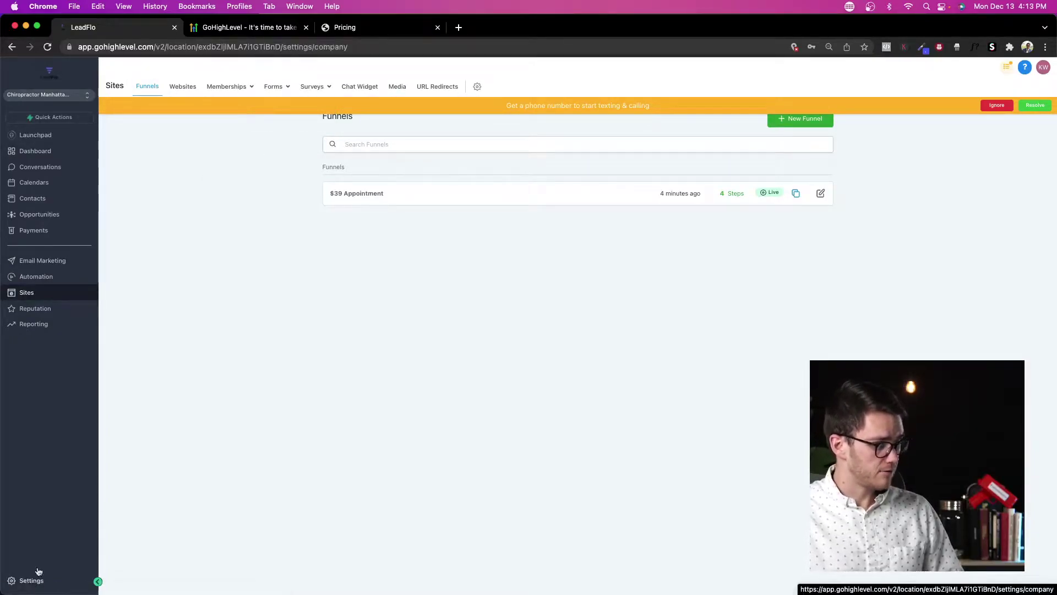
left_click(25, 206)
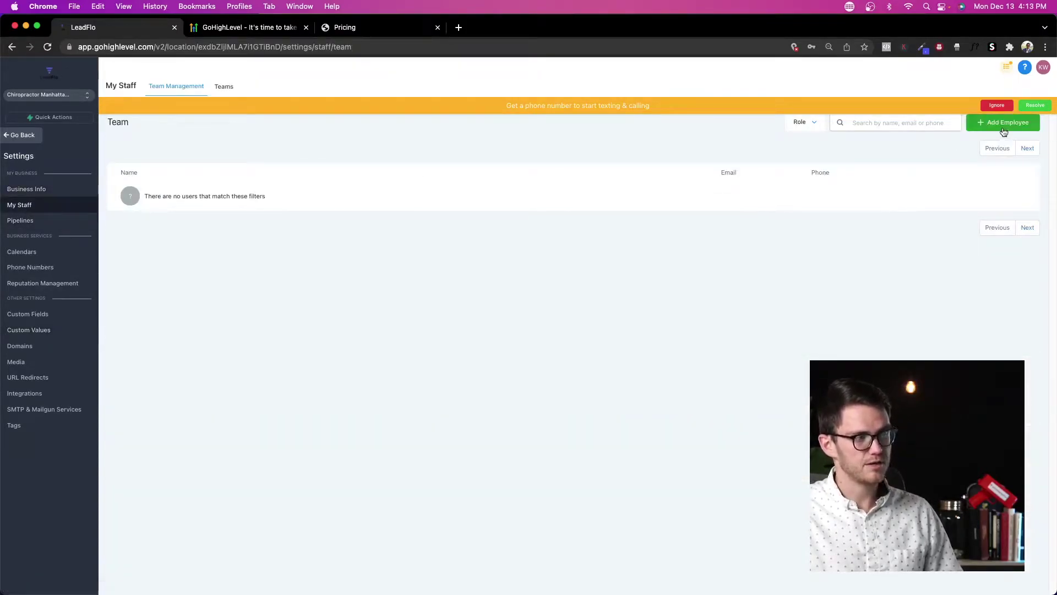
left_click(1024, 128)
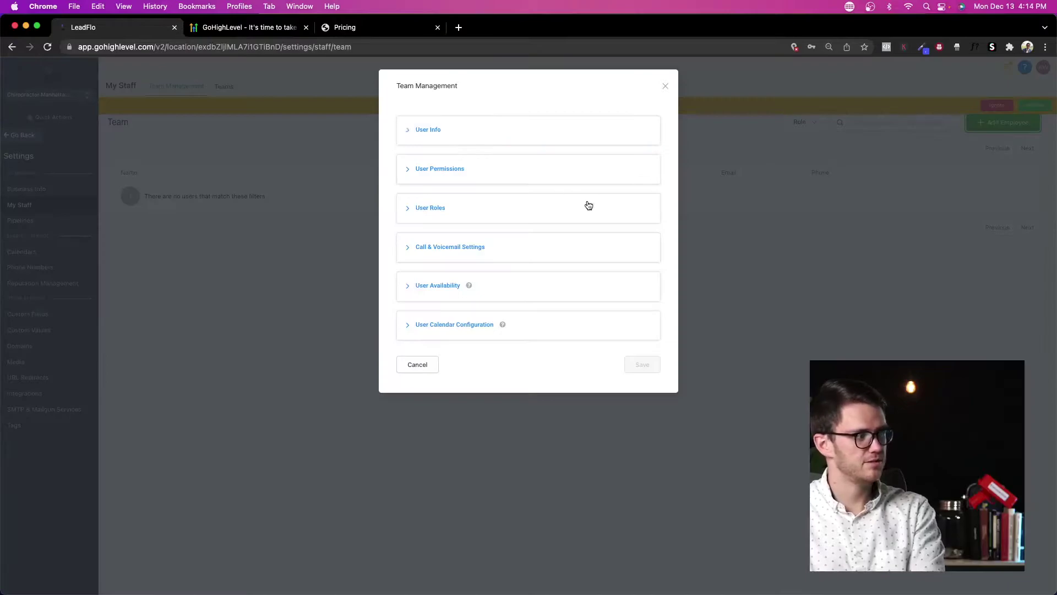
left_click(439, 131)
left_click(461, 270)
key("Tab")
key("Tab")
type("test@test.com")
Step: Set the staff member's password and expand the User Permissions section
left_click(489, 388)
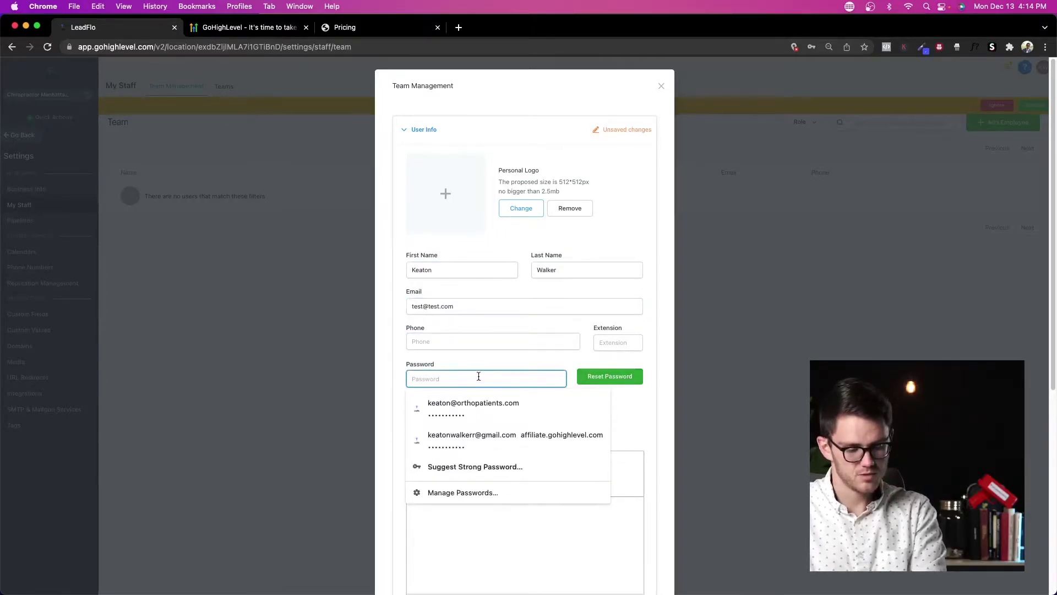
scroll(602, 338, "down", 3)
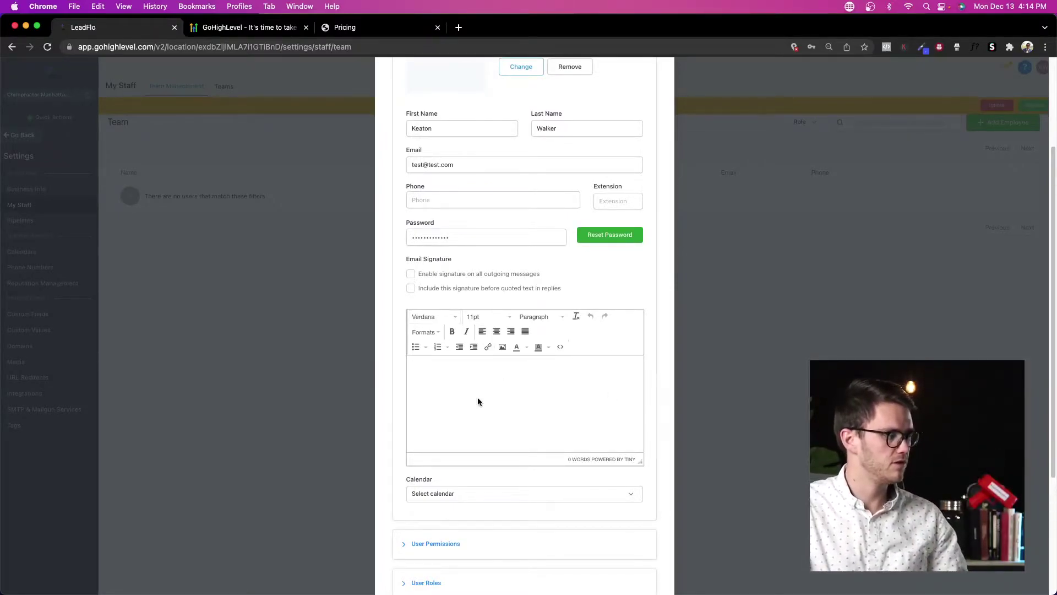
scroll(474, 394, "down", 3)
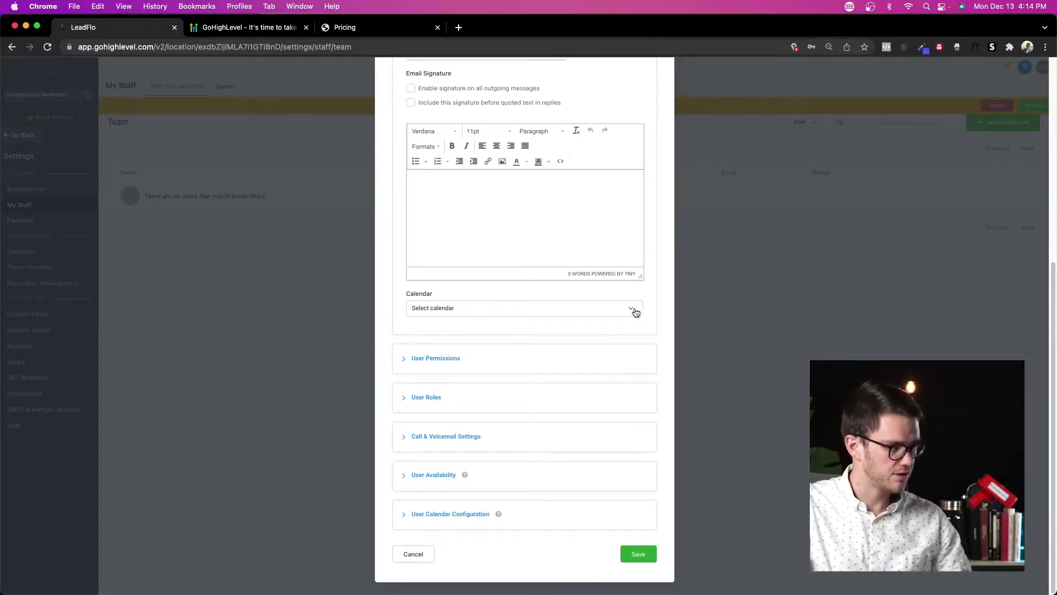
scroll(484, 477, "up", 1)
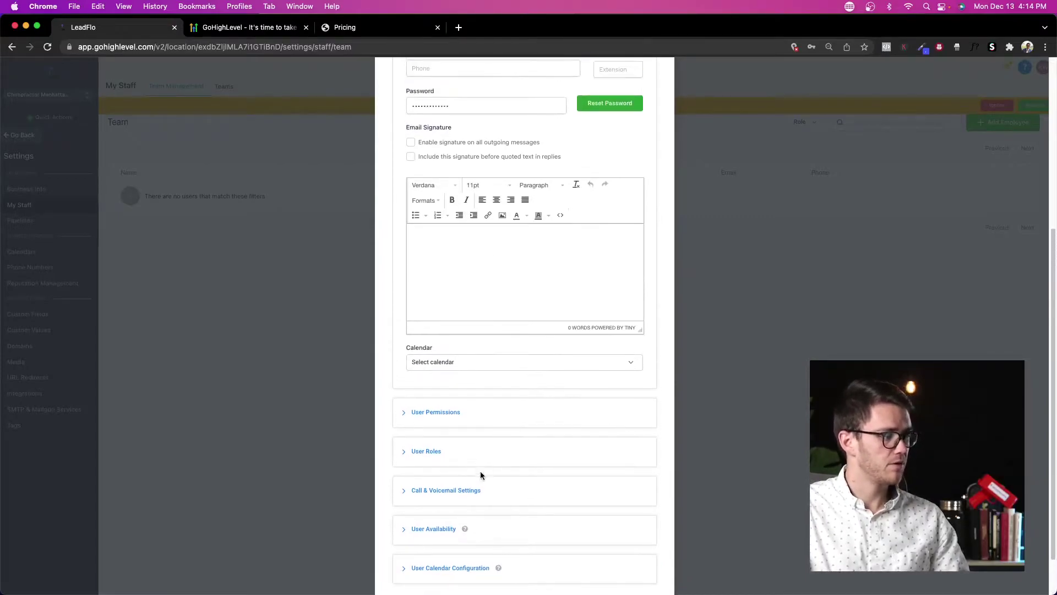
left_click(435, 412)
scroll(523, 429, "down", 5)
scroll(523, 418, "up", 2)
scroll(524, 406, "down", 1)
scroll(523, 408, "down", 1)
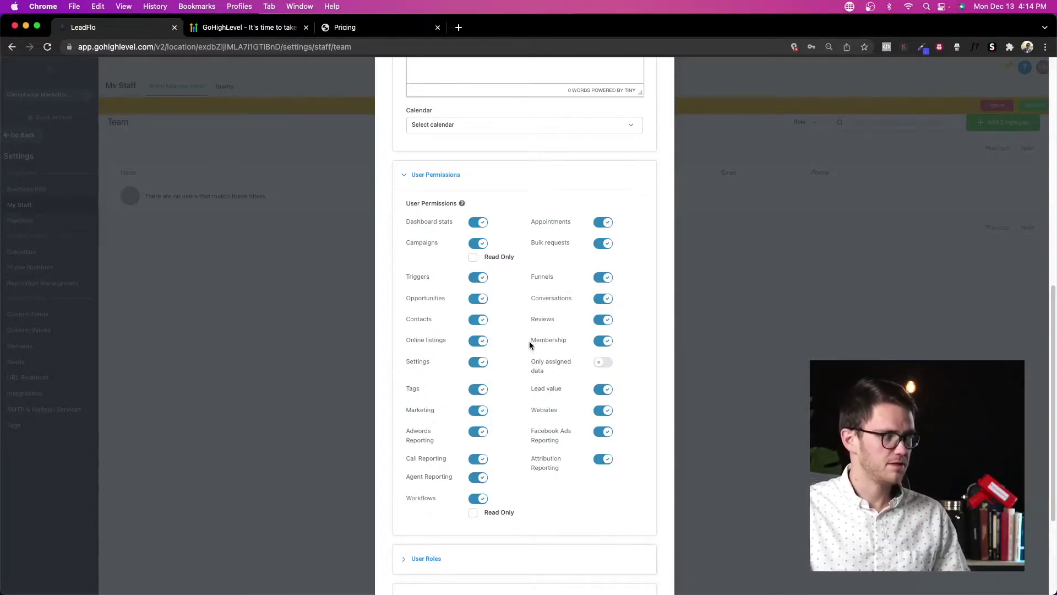
Step: Turn off the Campaigns, Funnels, Membership and Websites permissions, leaving Workflows on
left_click(484, 247)
left_click(483, 247)
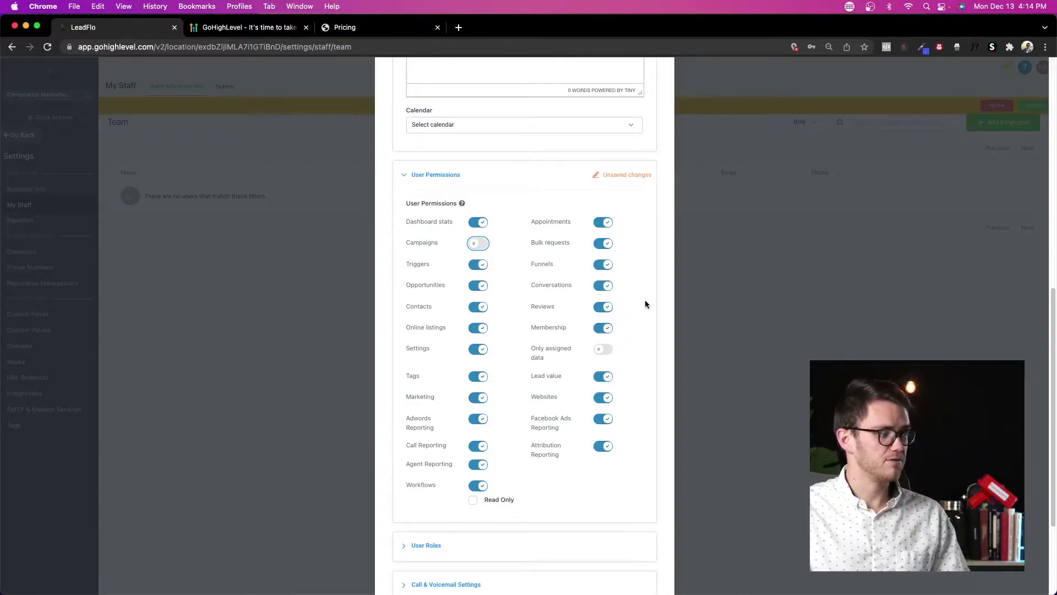
left_click(603, 264)
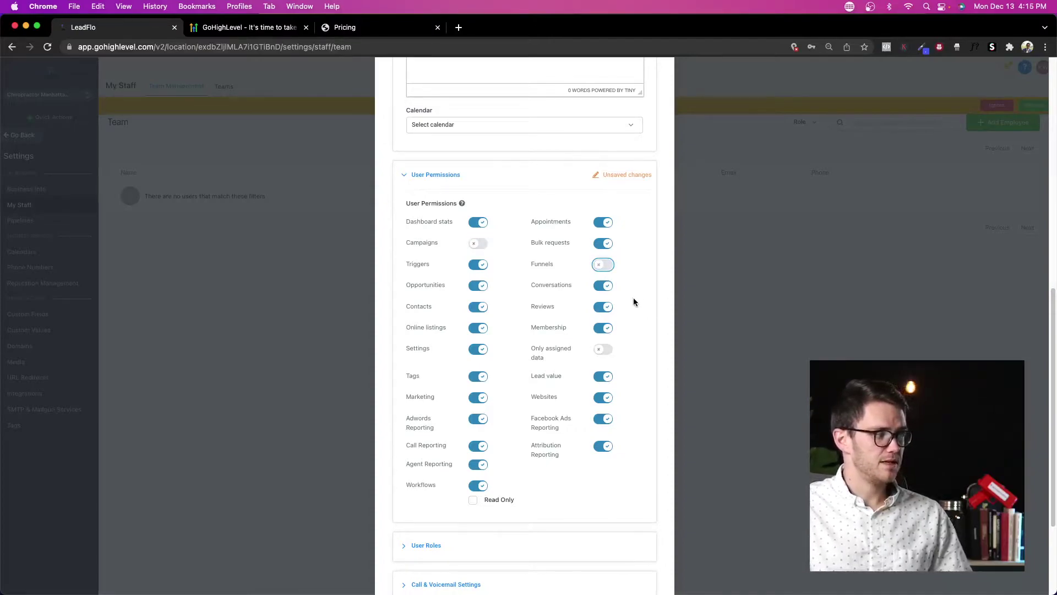
left_click(606, 328)
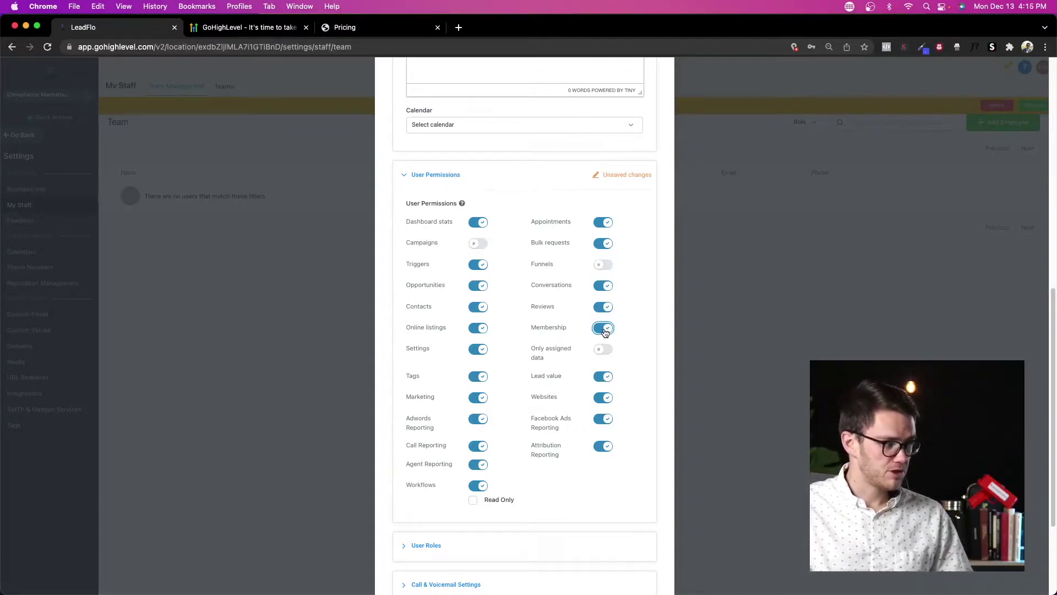
left_click(609, 401)
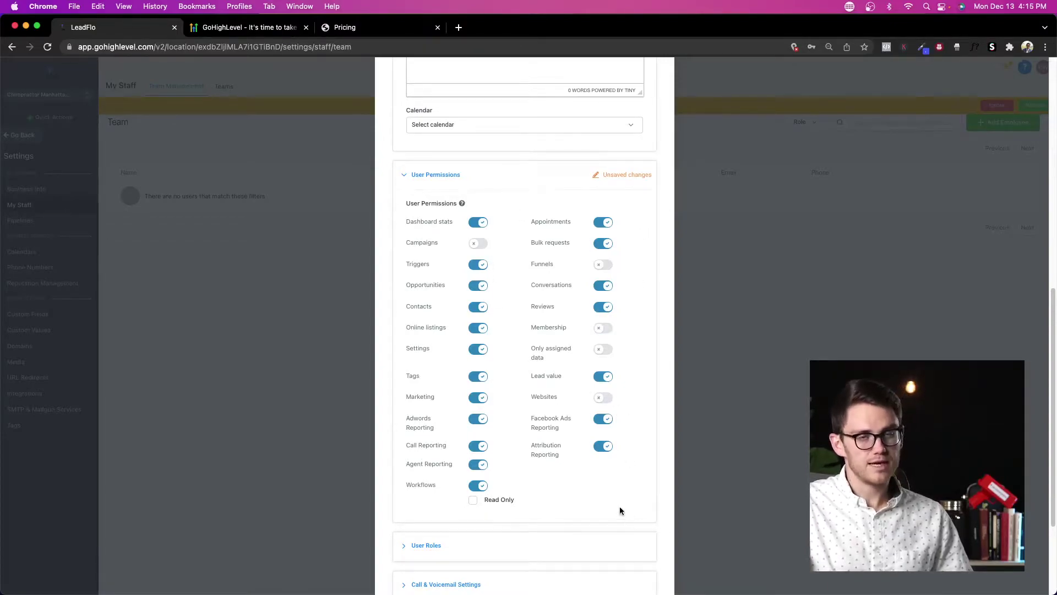
scroll(619, 364, "down", 3)
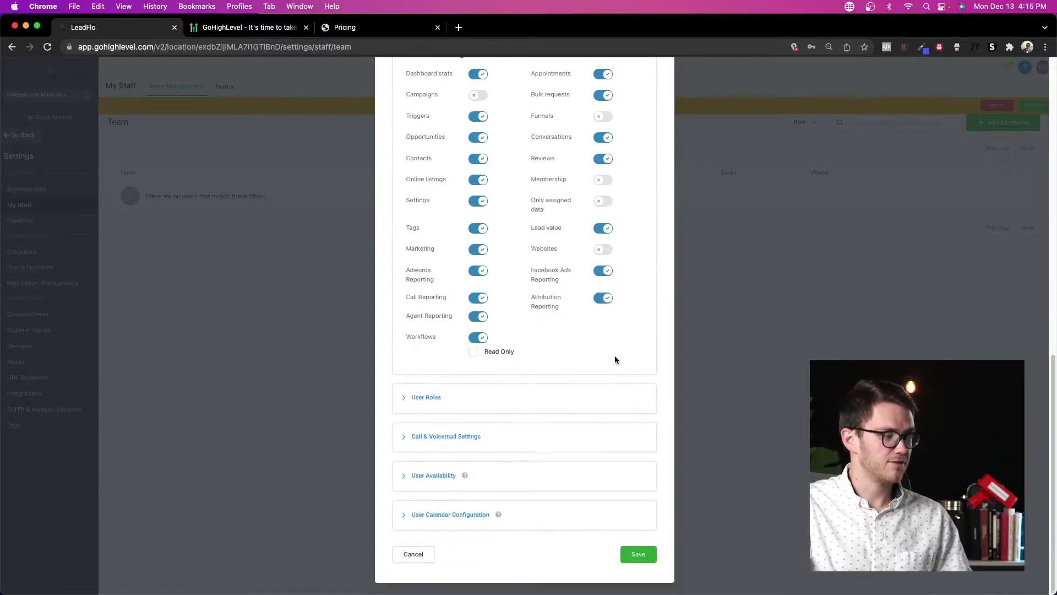
scroll(543, 346, "up", 2)
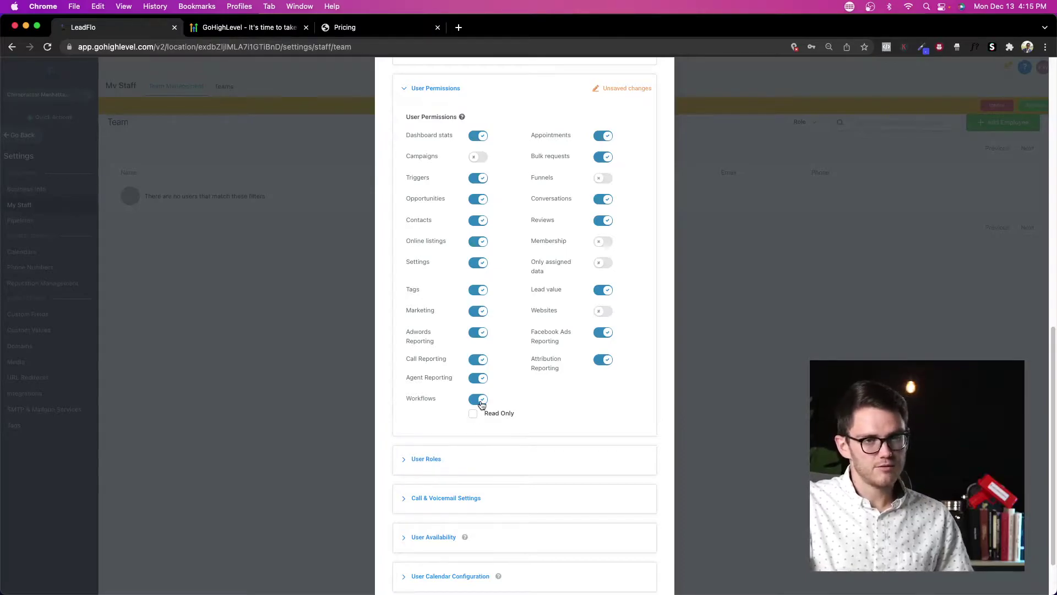
scroll(495, 349, "down", 2)
scroll(484, 364, "up", 4)
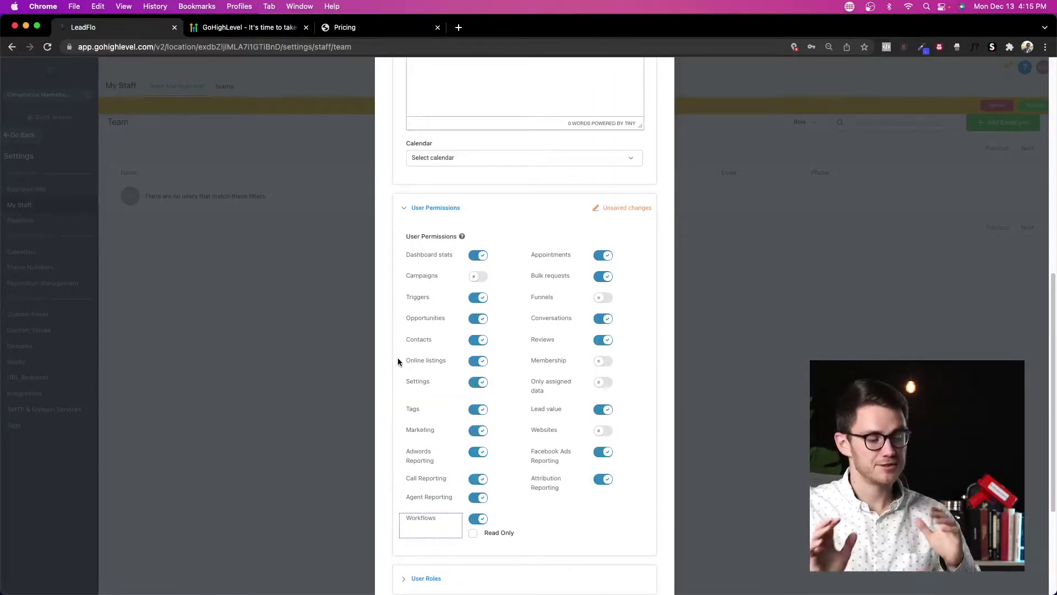
scroll(413, 382, "down", 4)
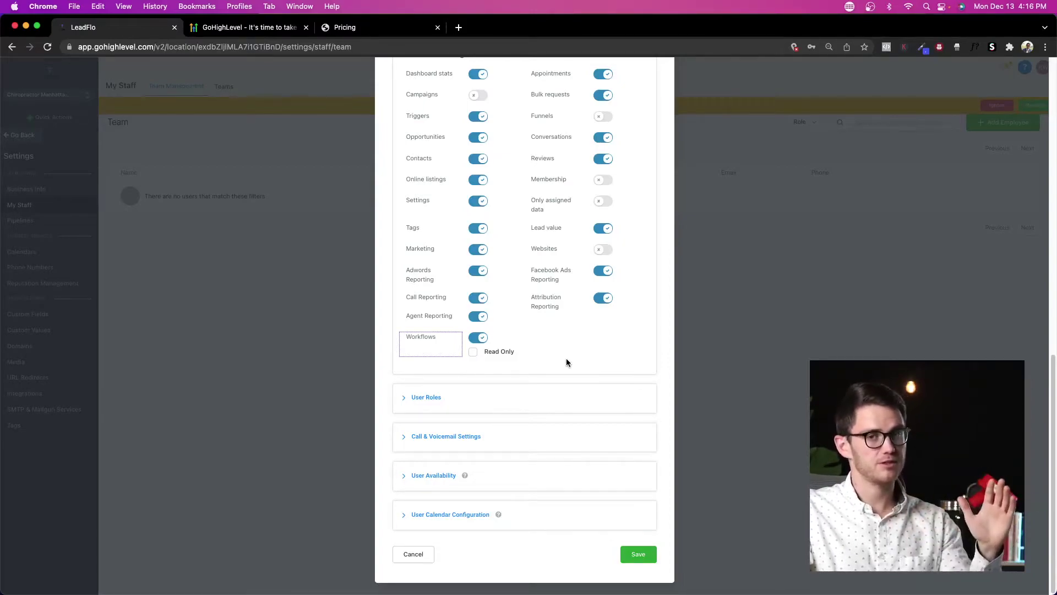
Step: Expand User Roles and keep the staff member's role as User
left_click(439, 406)
scroll(557, 395, "down", 2)
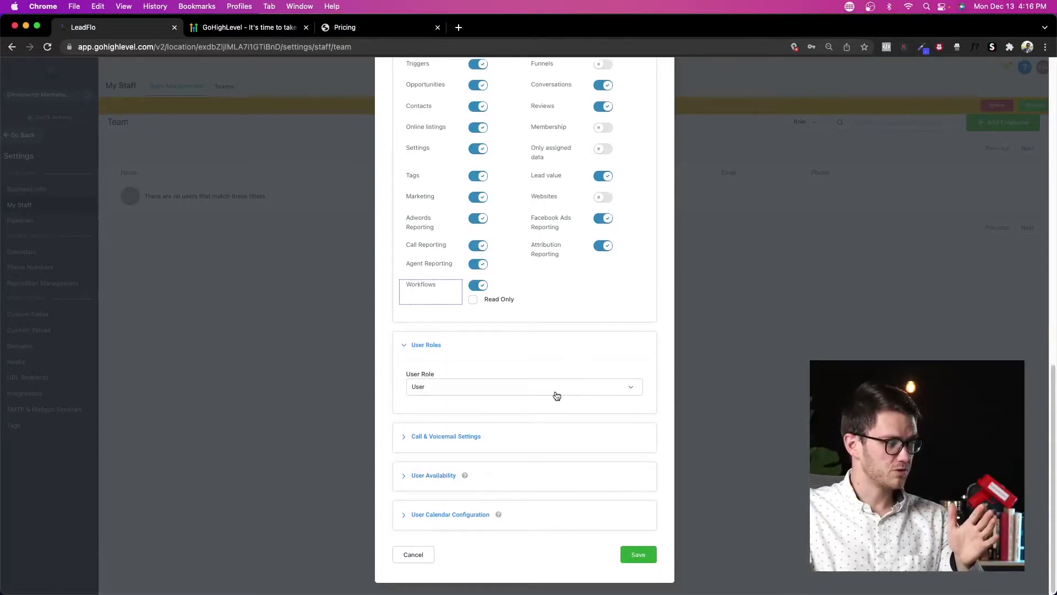
left_click(630, 388)
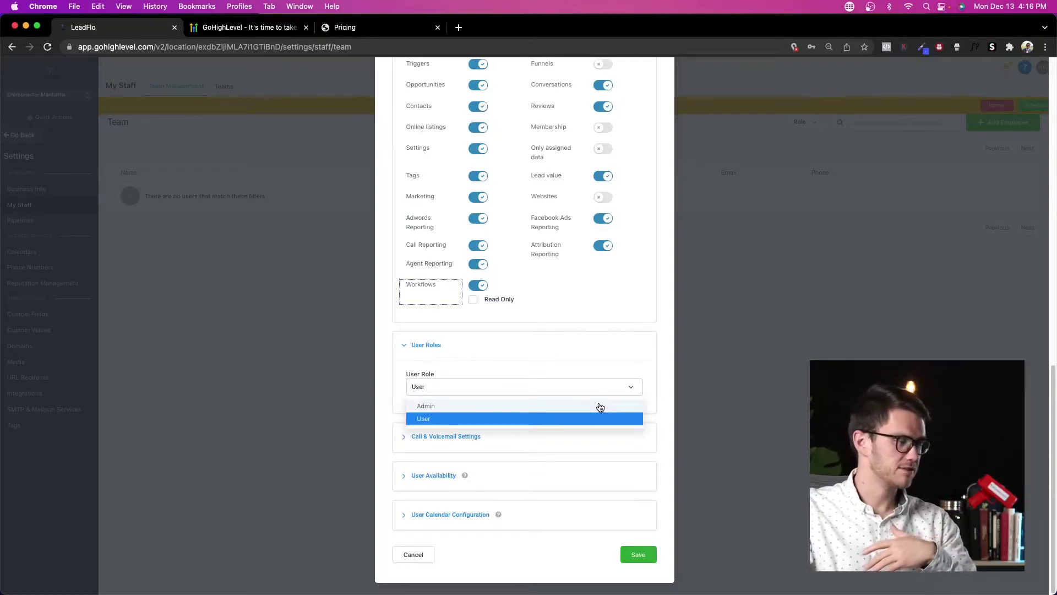
left_click(637, 387)
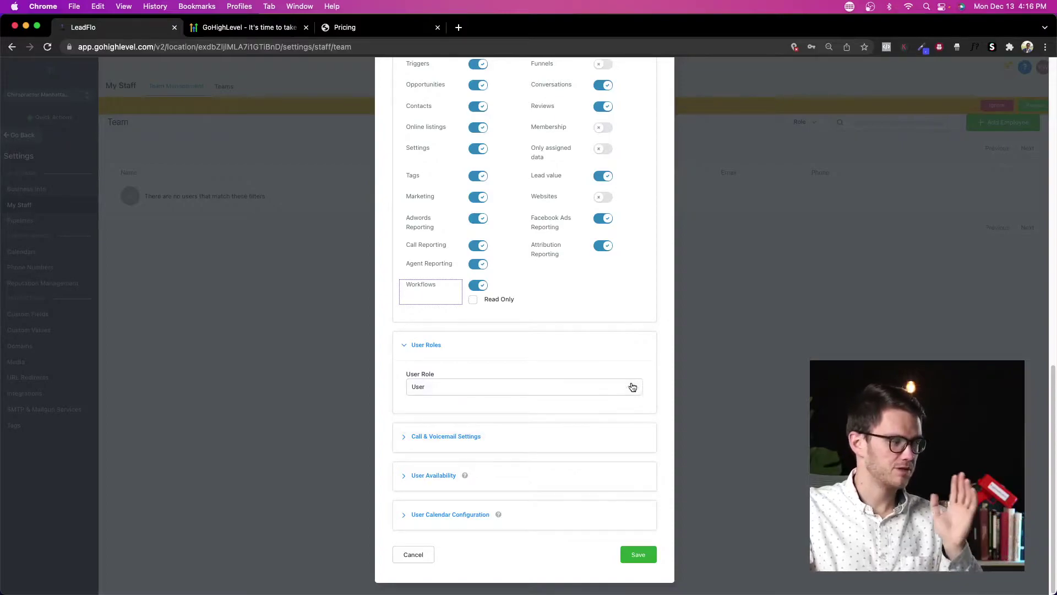
Step: Expand Call & Voicemail, User Availability and Calendar Configuration, then save the staff member
left_click(464, 441)
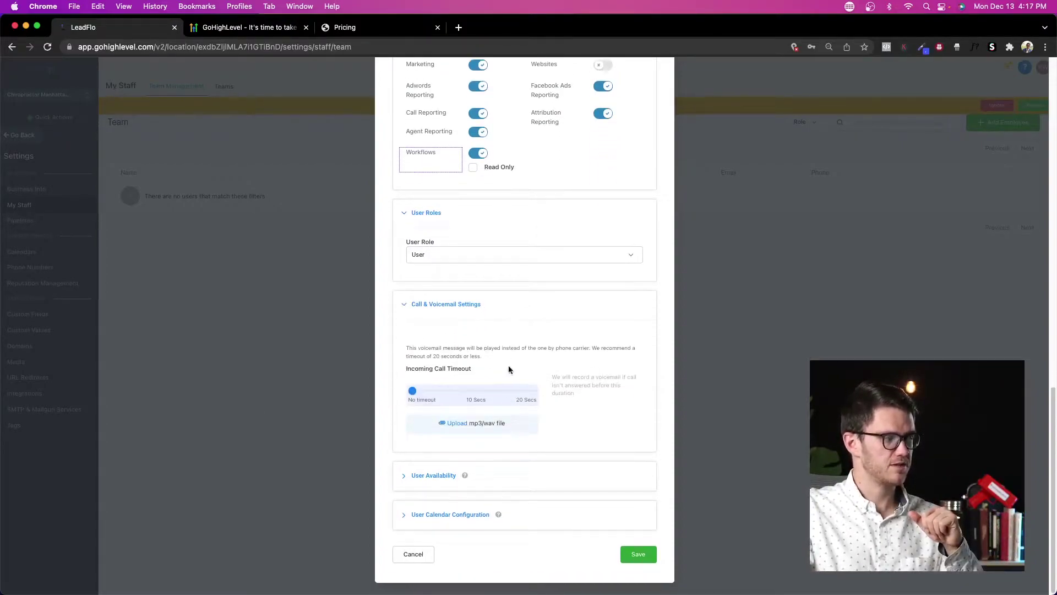
left_click(432, 476)
left_click(441, 516)
scroll(494, 457, "down", 2)
scroll(500, 429, "up", 10)
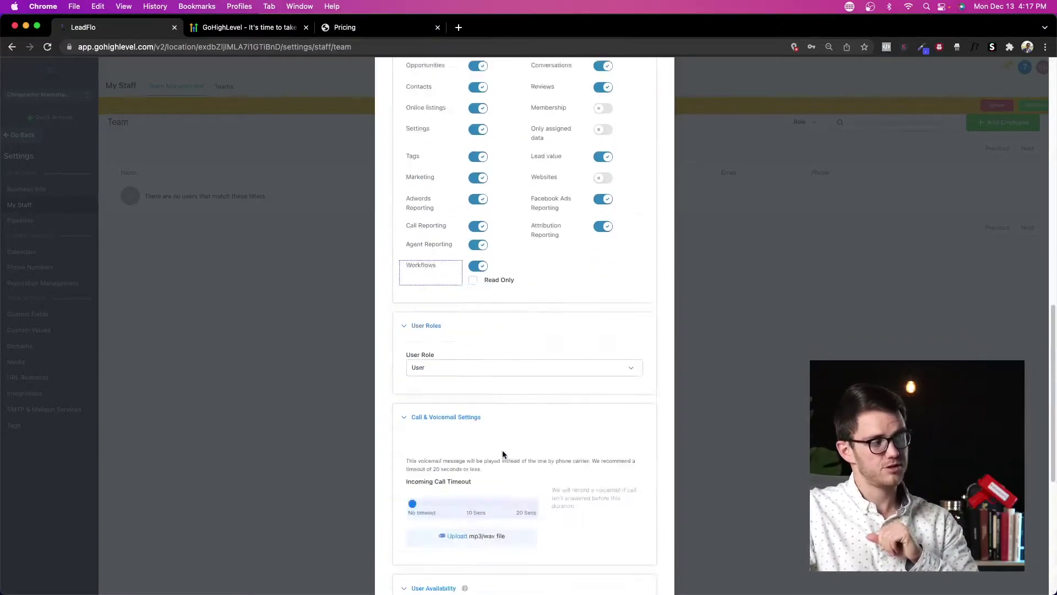
scroll(505, 394, "up", 10)
scroll(520, 329, "down", 6)
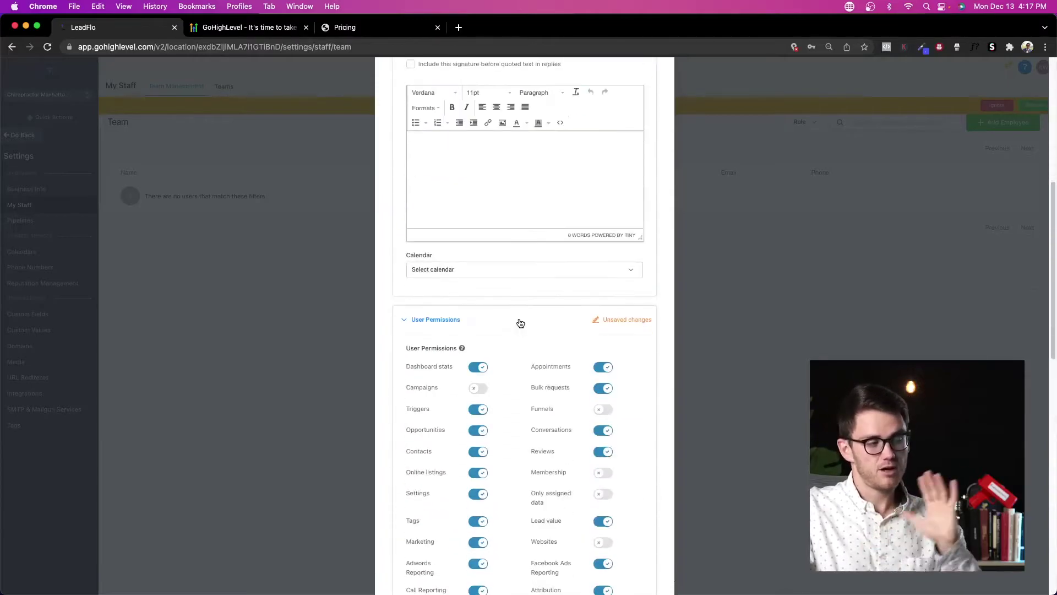
scroll(521, 323, "down", 10)
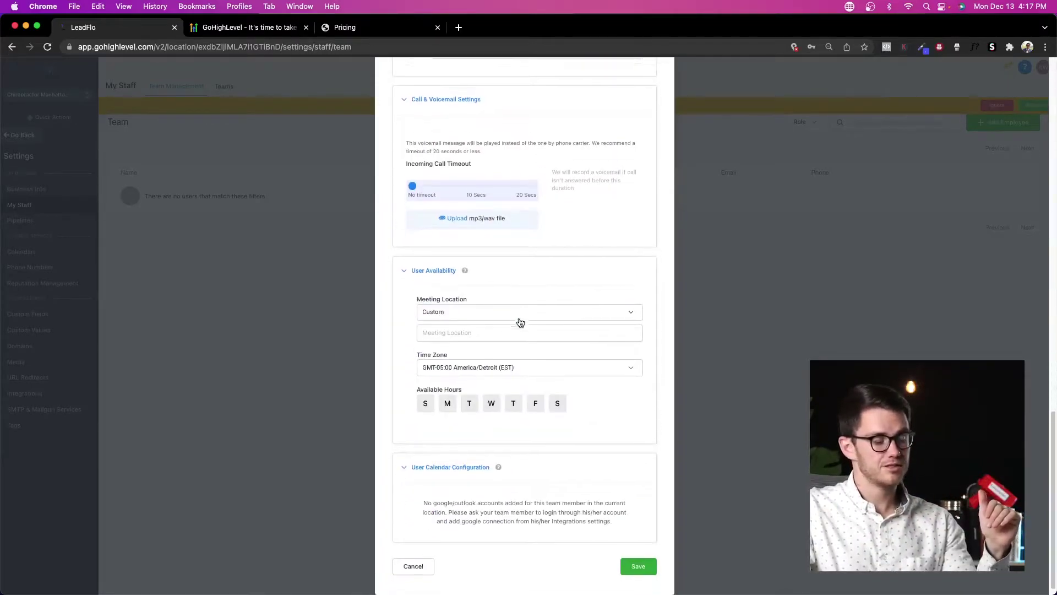
scroll(600, 425, "up", 2)
scroll(606, 440, "down", 2)
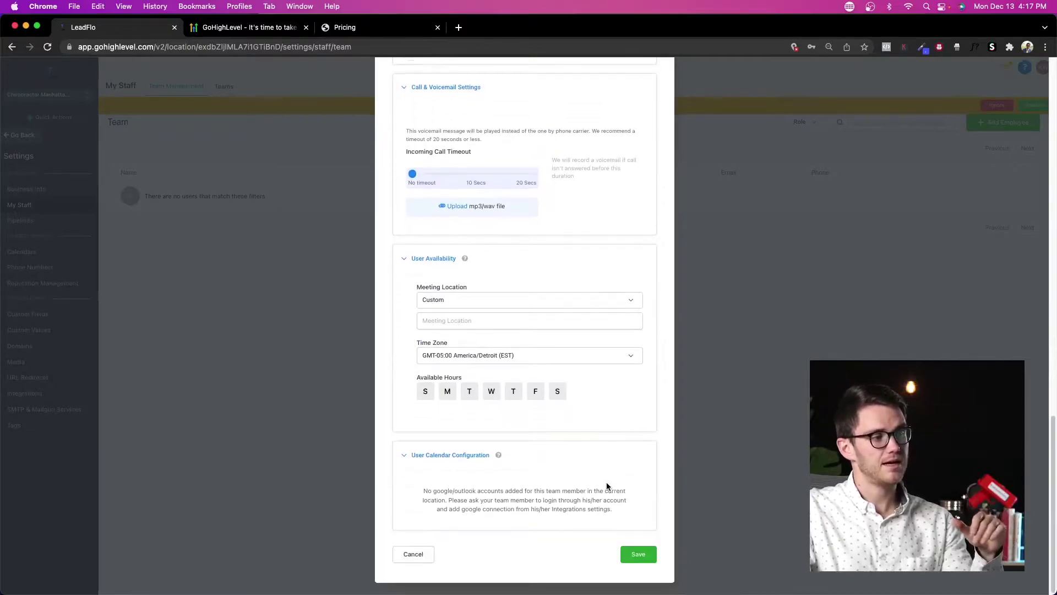
scroll(624, 312, "up", 8)
scroll(624, 311, "up", 5)
scroll(603, 372, "down", 15)
left_click(638, 553)
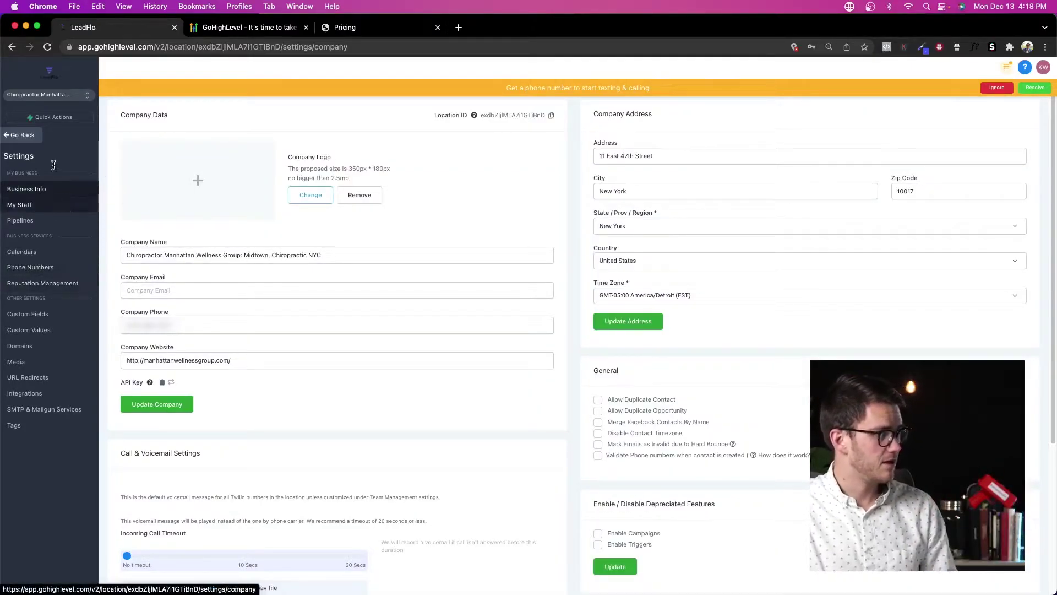
Step: Go to the Launchpad and highlight the Google My Business, Facebook and webchat descriptions
left_click(37, 139)
left_click(37, 137)
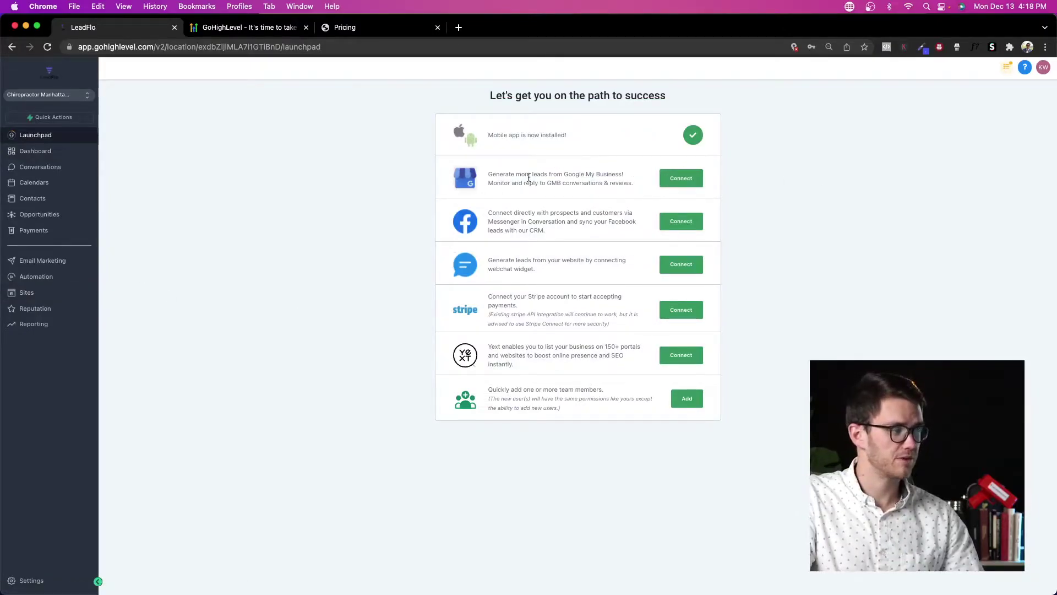
left_click_drag(488, 177, 642, 185)
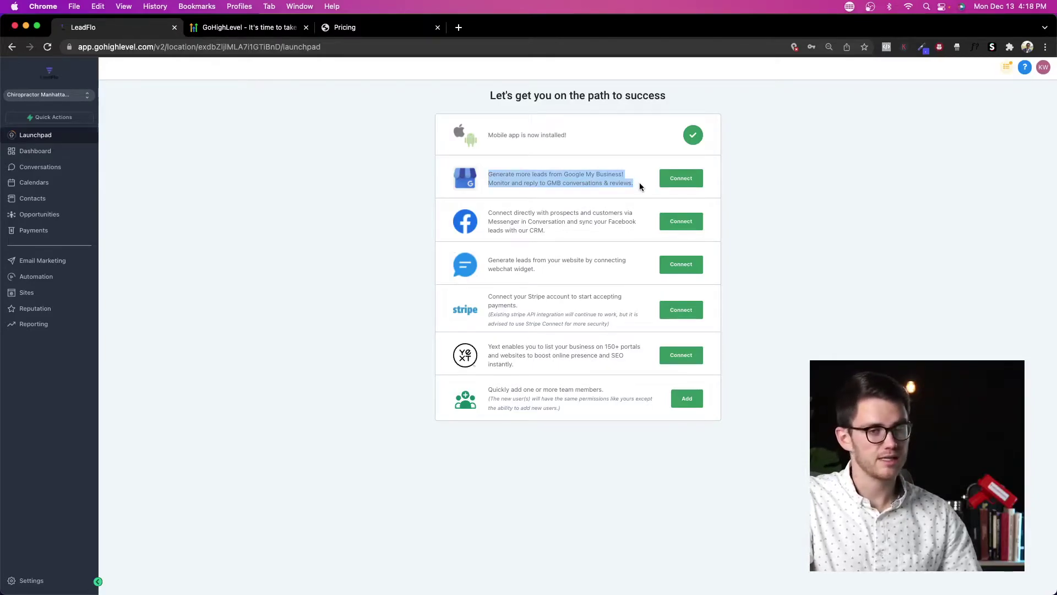
left_click_drag(489, 213, 565, 231)
left_click(565, 235)
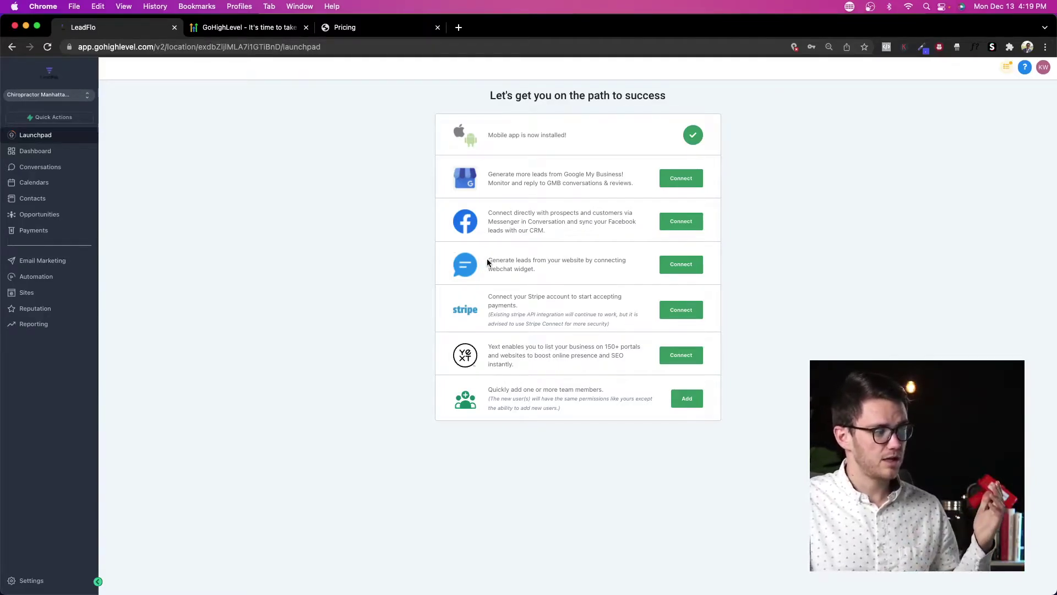
left_click_drag(487, 262, 537, 269)
Step: Load orthopatients.com in a new tab, open and close its chat widget, then return to LeadFlo
left_click(459, 28)
type("ortho")
key("Return")
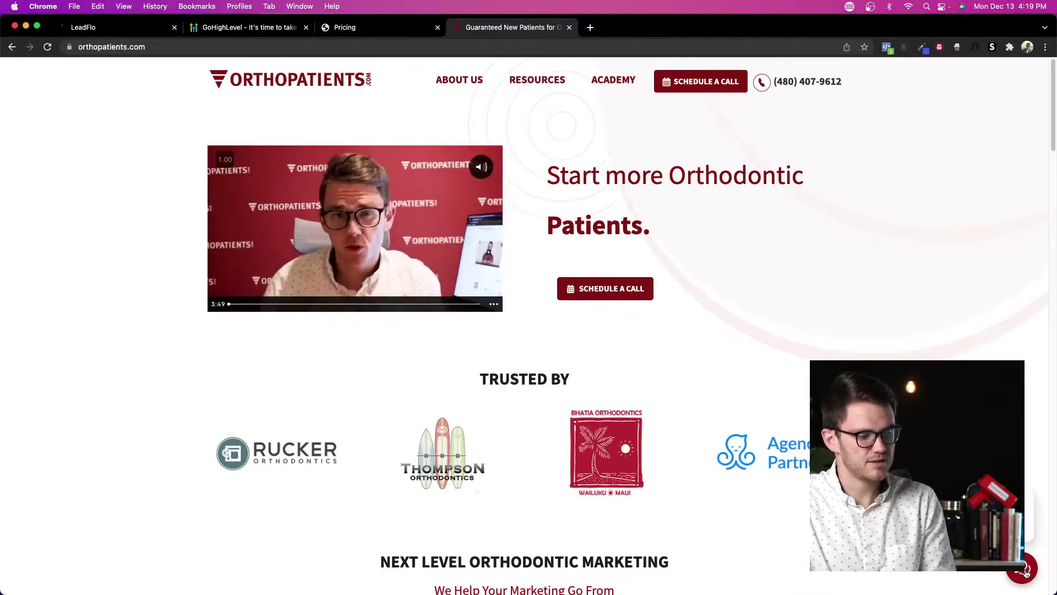
left_click(1025, 573)
left_click(1026, 573)
left_click(113, 27)
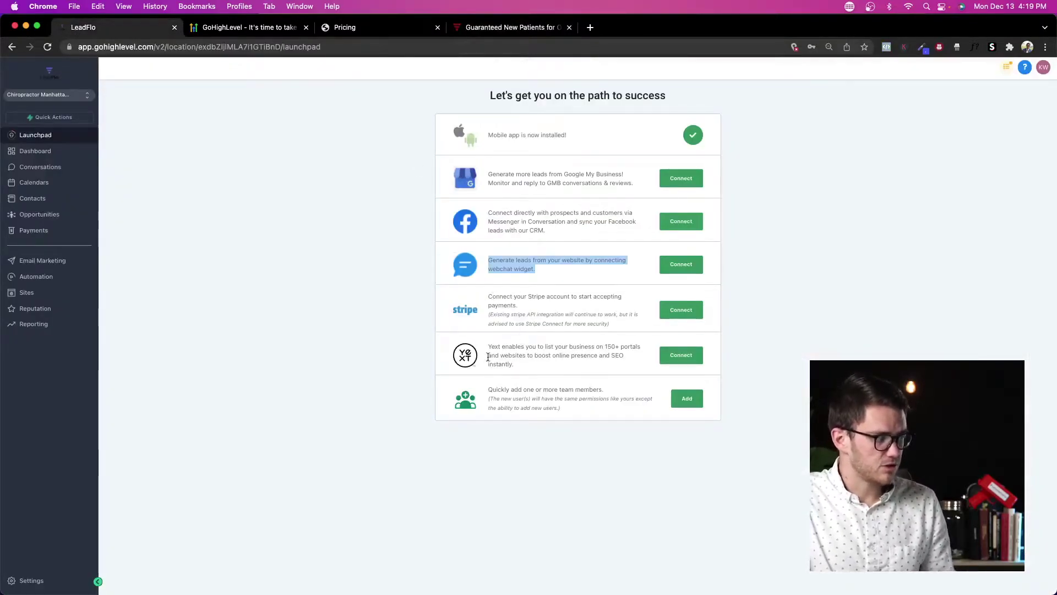
left_click_drag(488, 347, 661, 365)
left_click(841, 300)
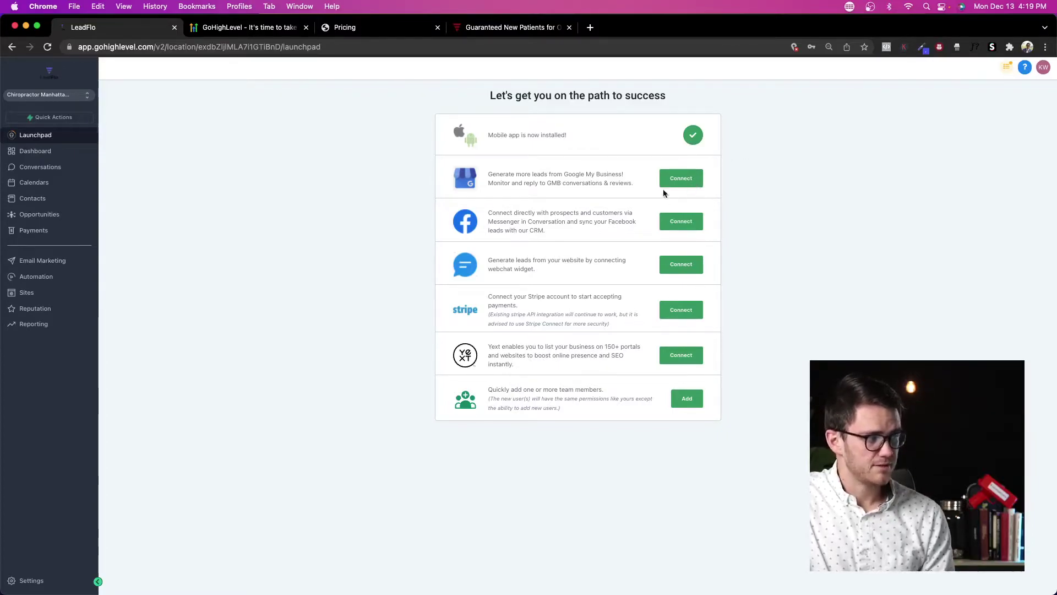
left_click(674, 180)
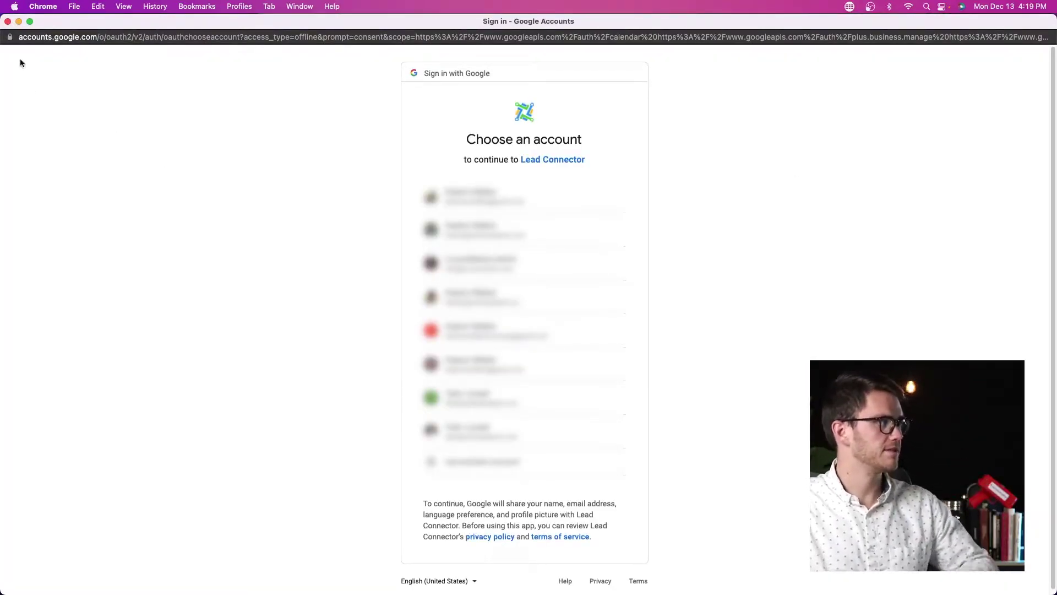
left_click(8, 21)
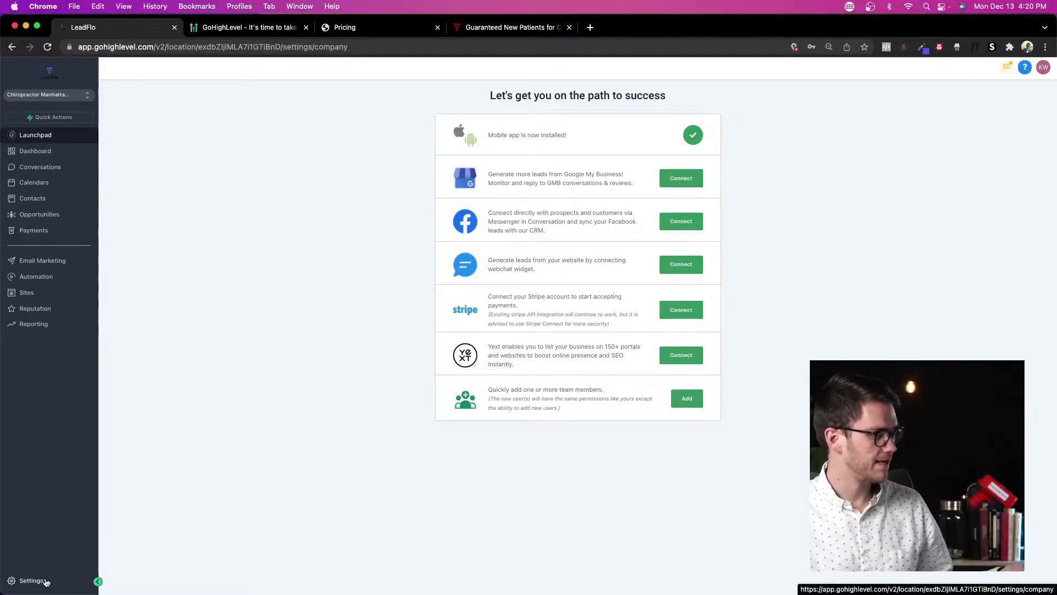
Step: Open the sub-account's Business Info settings and scroll through its company details
left_click(28, 580)
left_click(59, 210)
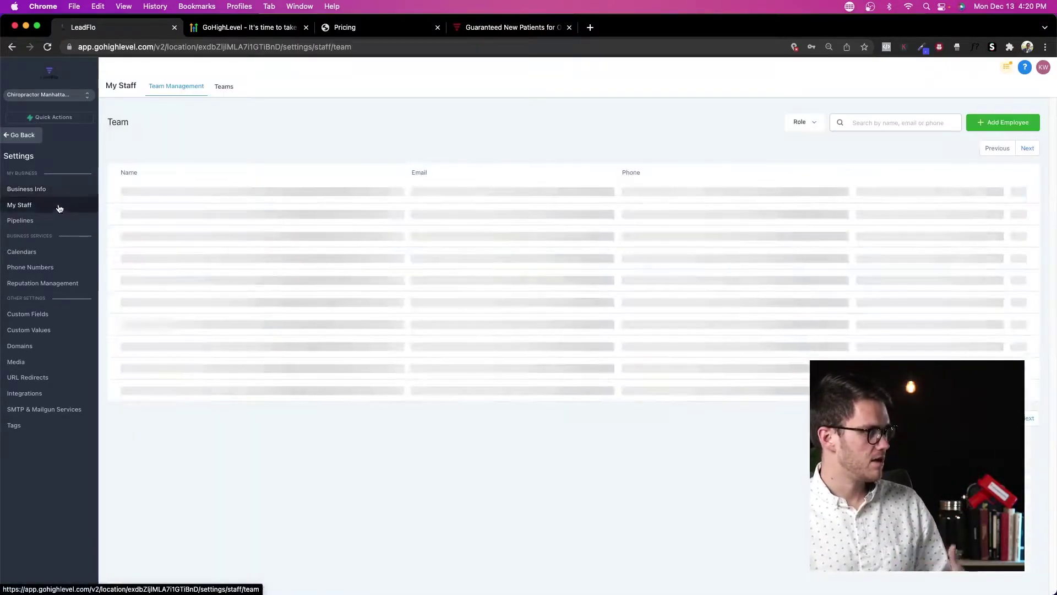
left_click(62, 188)
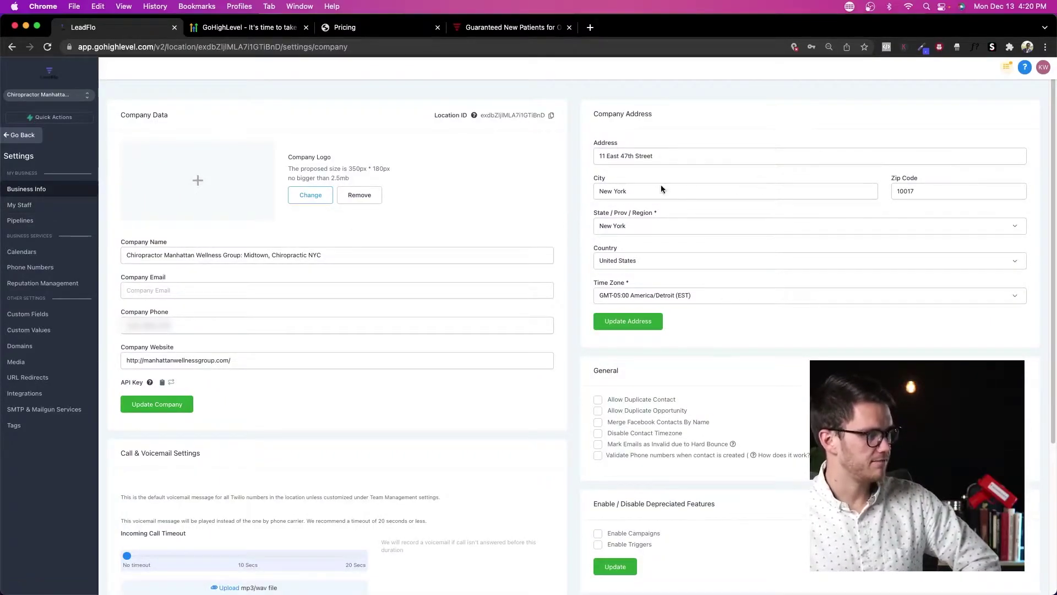
scroll(553, 236, "down", 4)
scroll(594, 217, "up", 4)
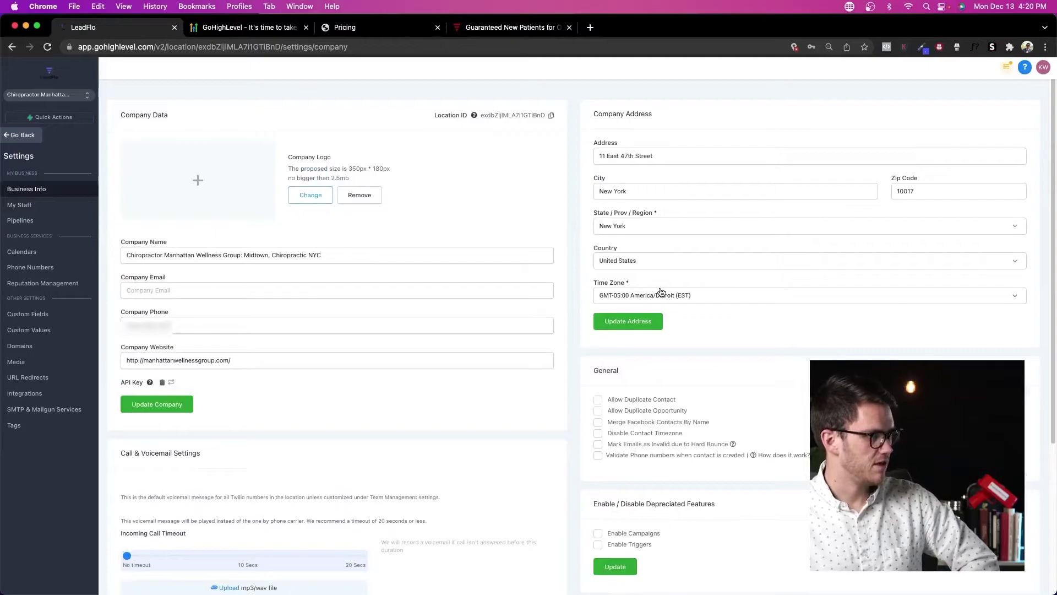
scroll(579, 397, "down", 4)
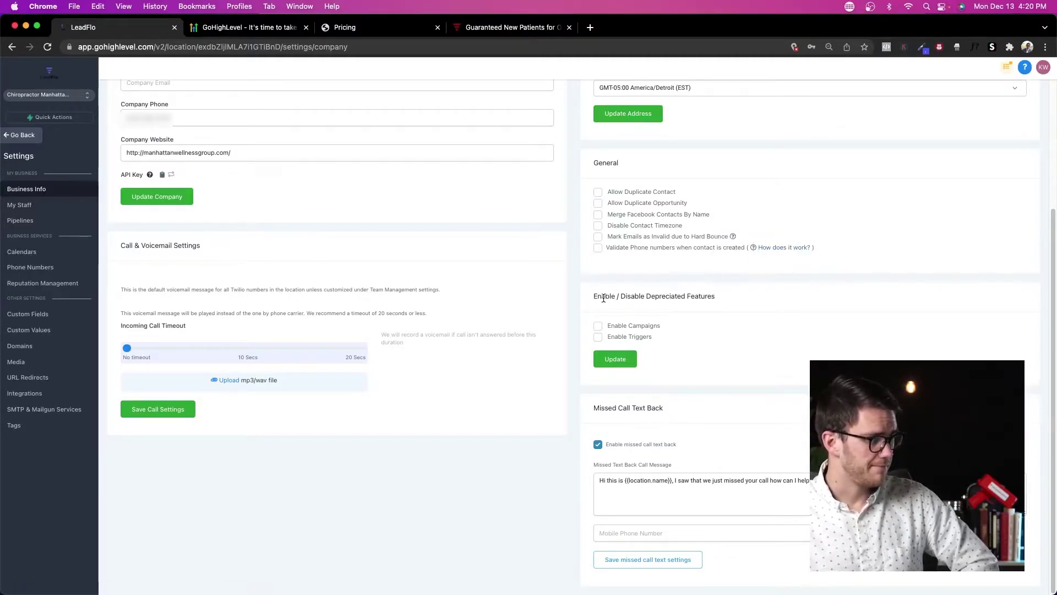
Step: Inspect the deprecated-features heading and the Missed Call Text Back message's contact field picker
left_click_drag(590, 296, 721, 294)
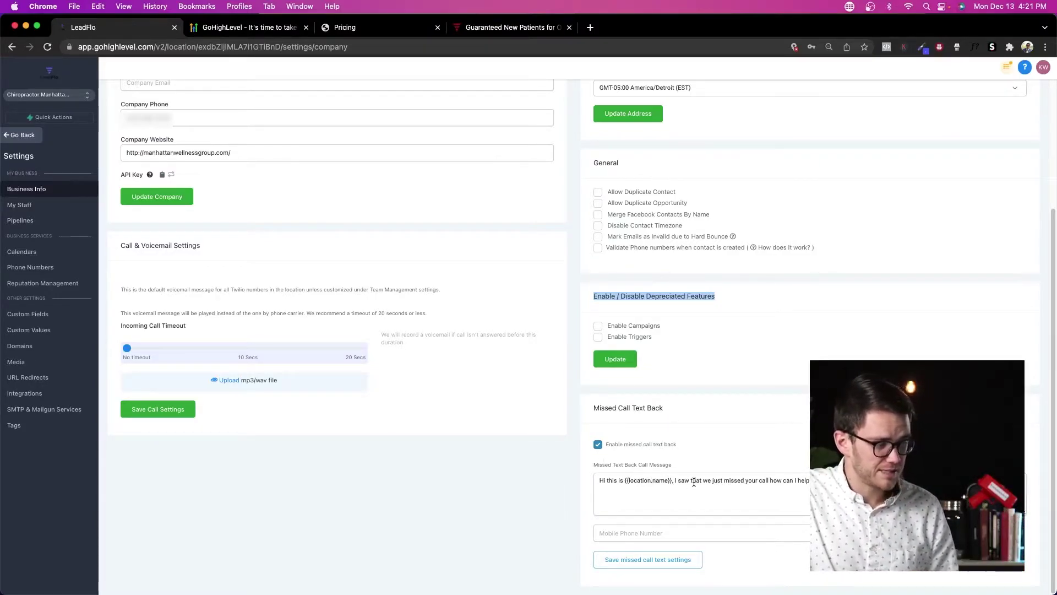
double_click(800, 480)
left_click(1019, 479)
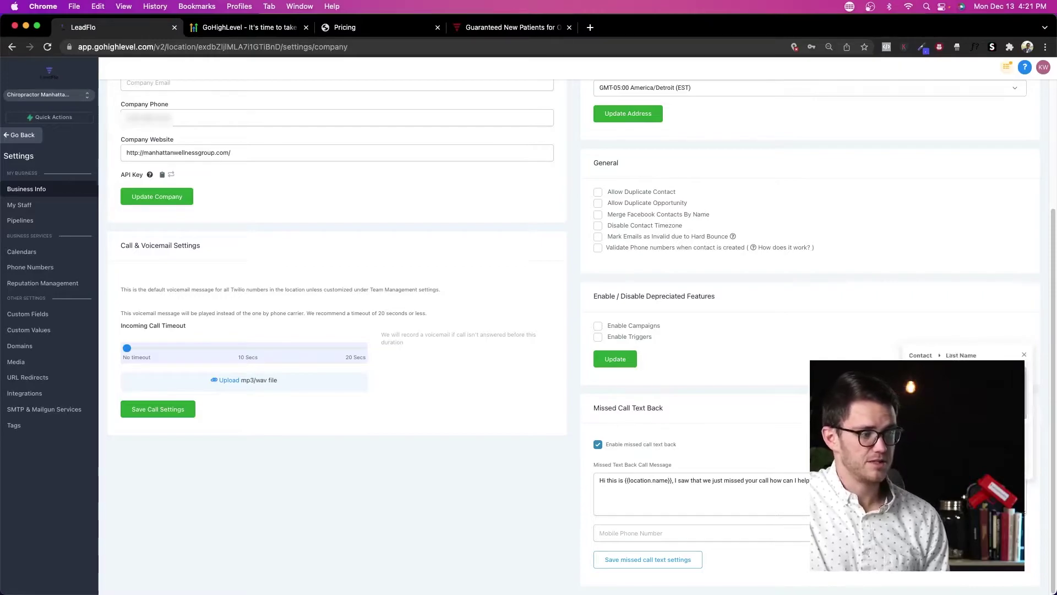
left_click(685, 488)
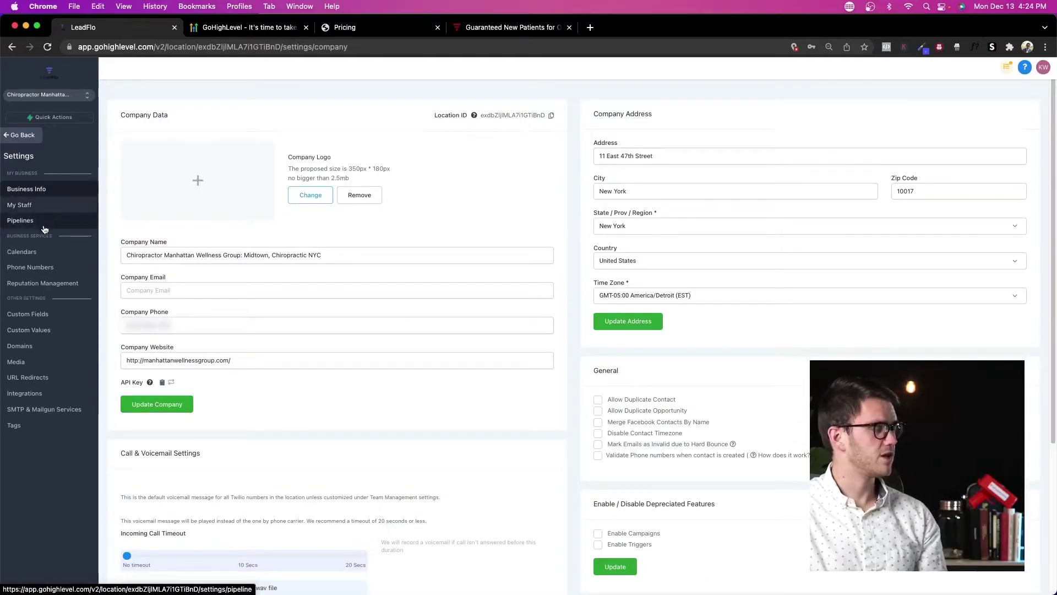
Step: Leave settings and switch to another sub-account's Dashboard
left_click(24, 137)
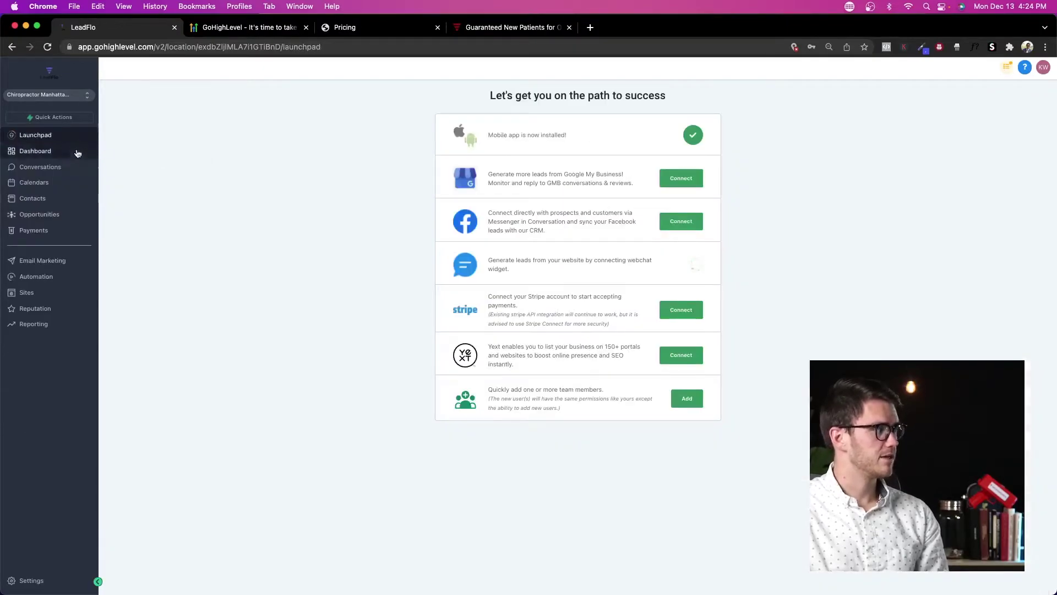
left_click(76, 151)
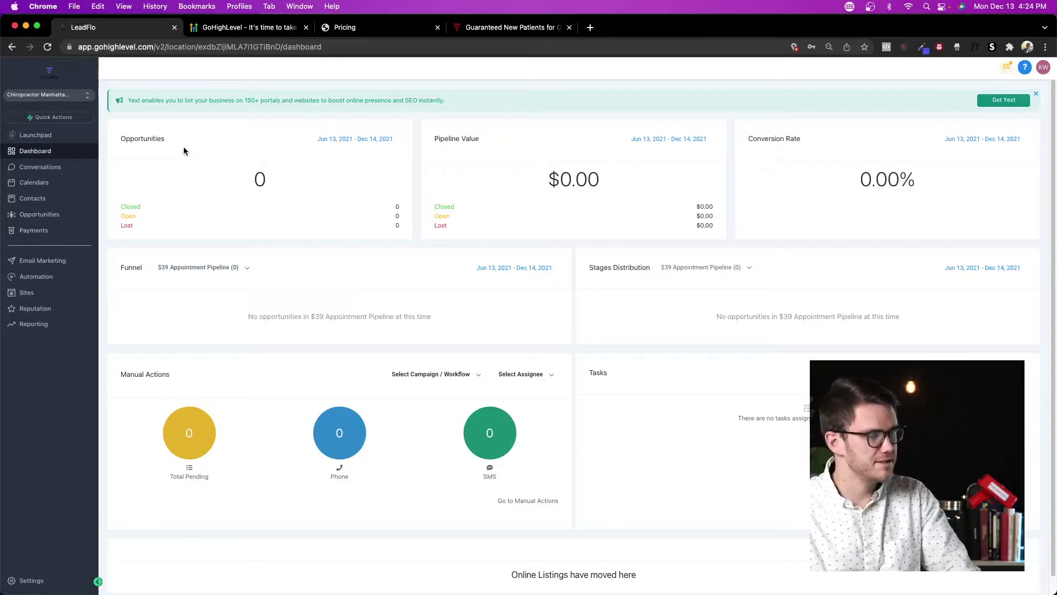
left_click(87, 97)
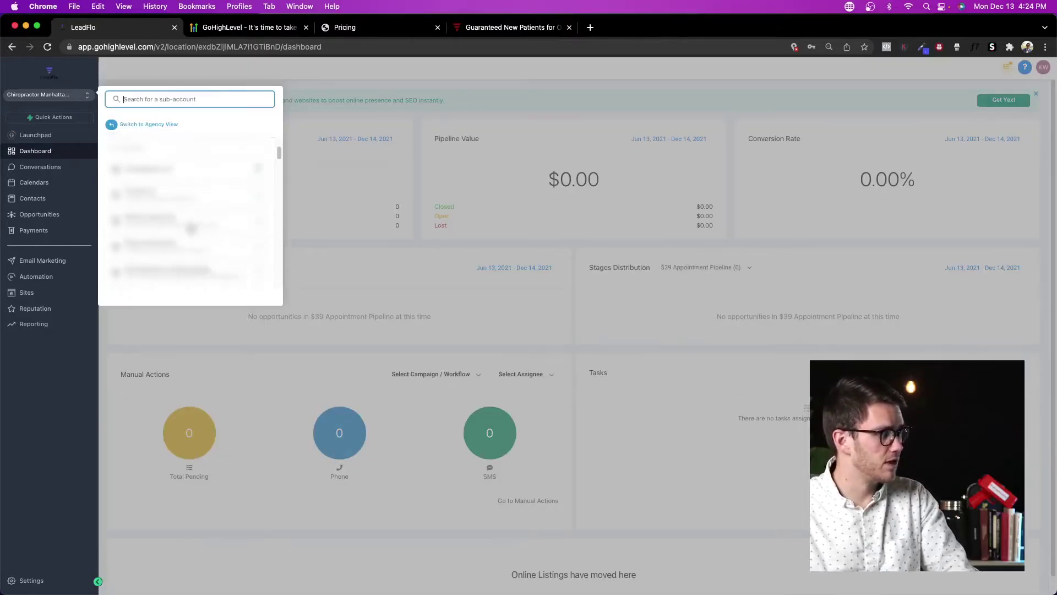
left_click(182, 227)
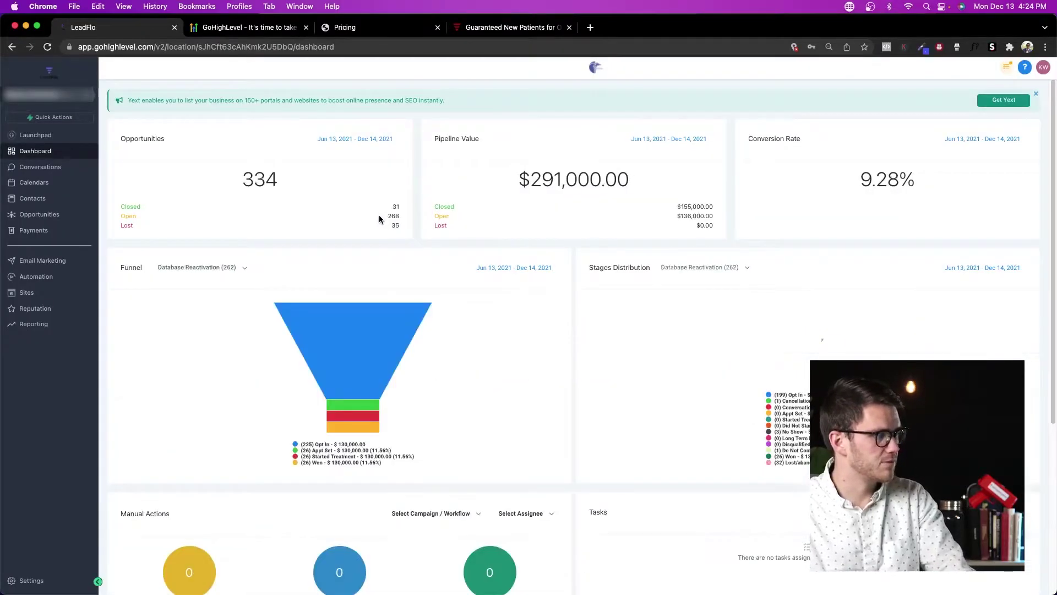
Step: Highlight the dashboard figures: 334 opportunities, $291,000.00 pipeline value and 9.28% conversion rate
double_click(249, 182)
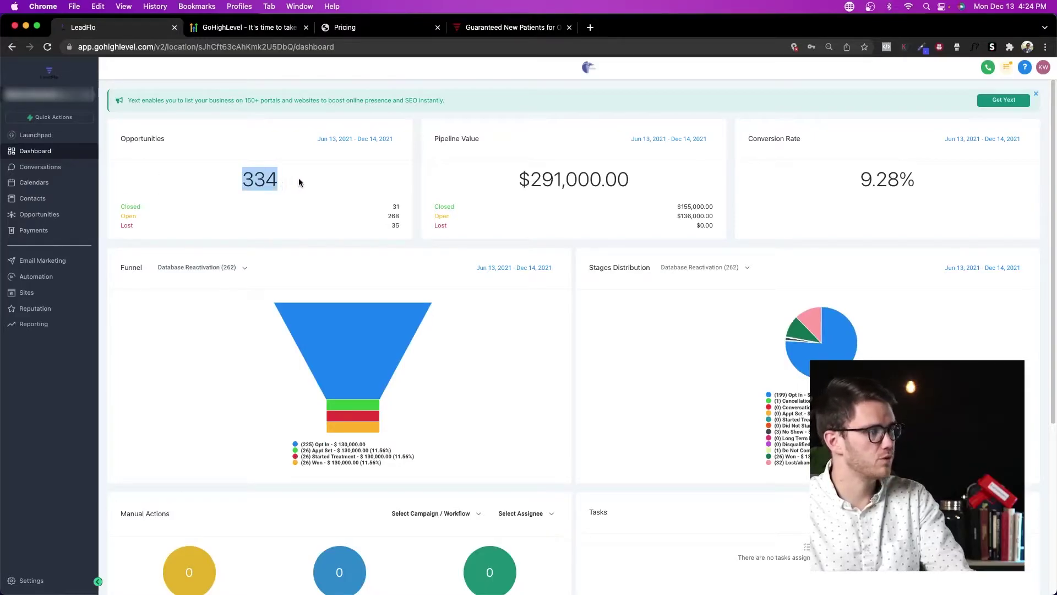
left_click_drag(522, 181, 689, 190)
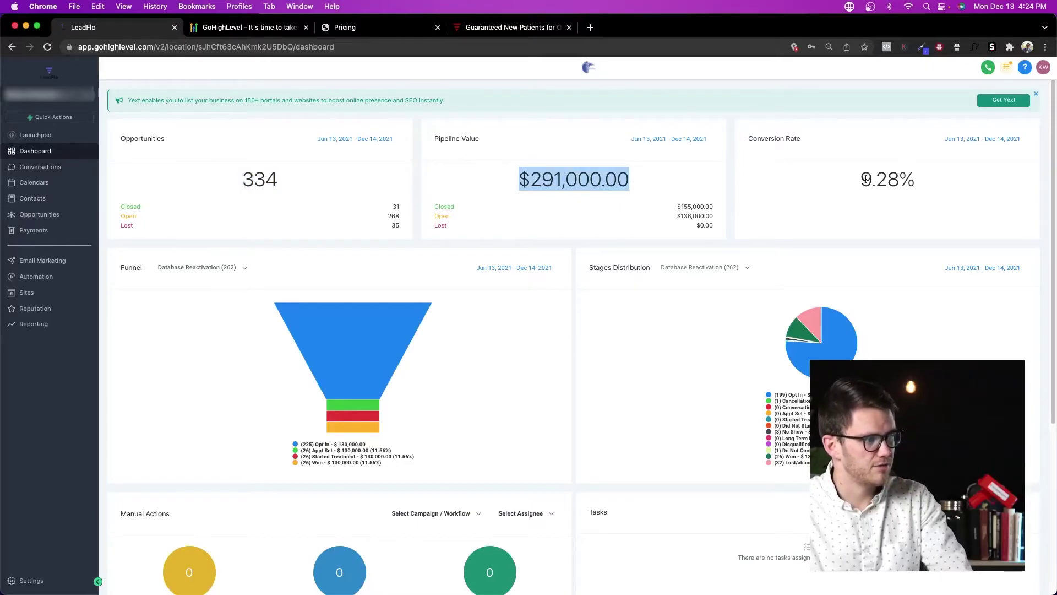
left_click_drag(865, 180, 948, 179)
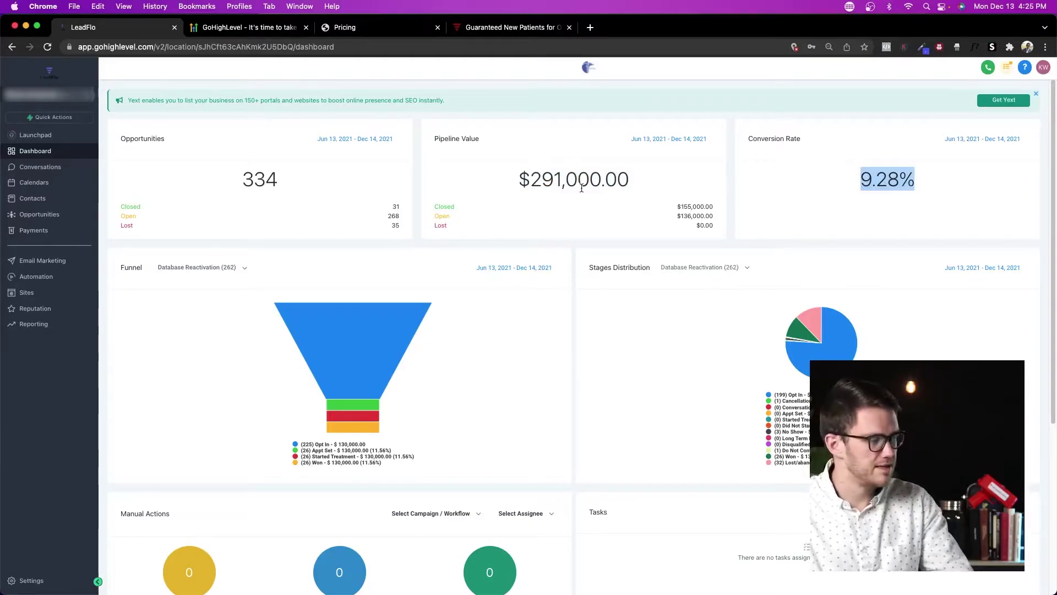
scroll(582, 188, "down", 1)
scroll(576, 184, "up", 1)
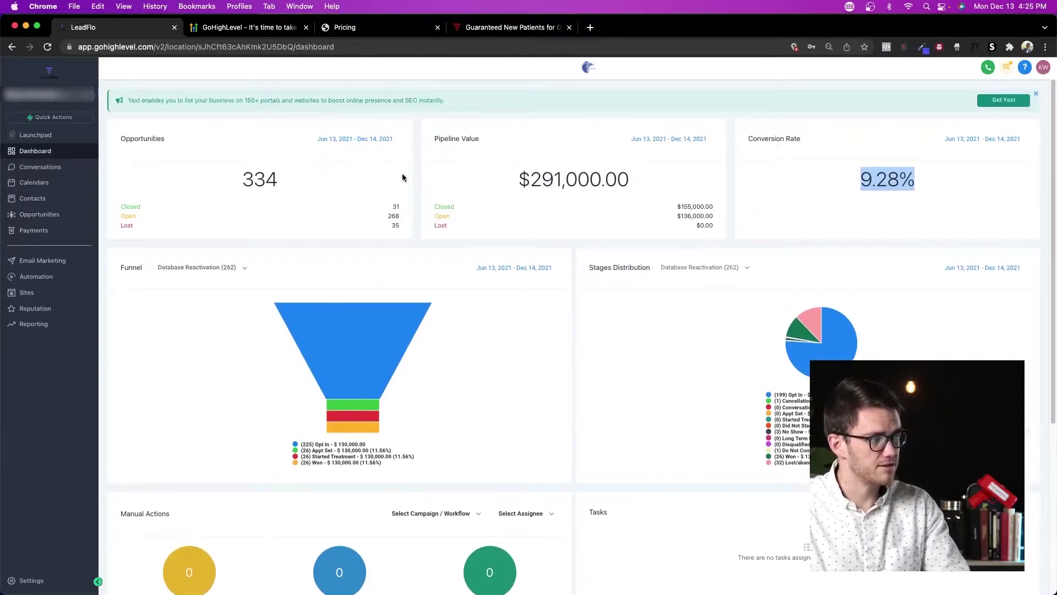
double_click(268, 179)
left_click_drag(861, 179, 914, 179)
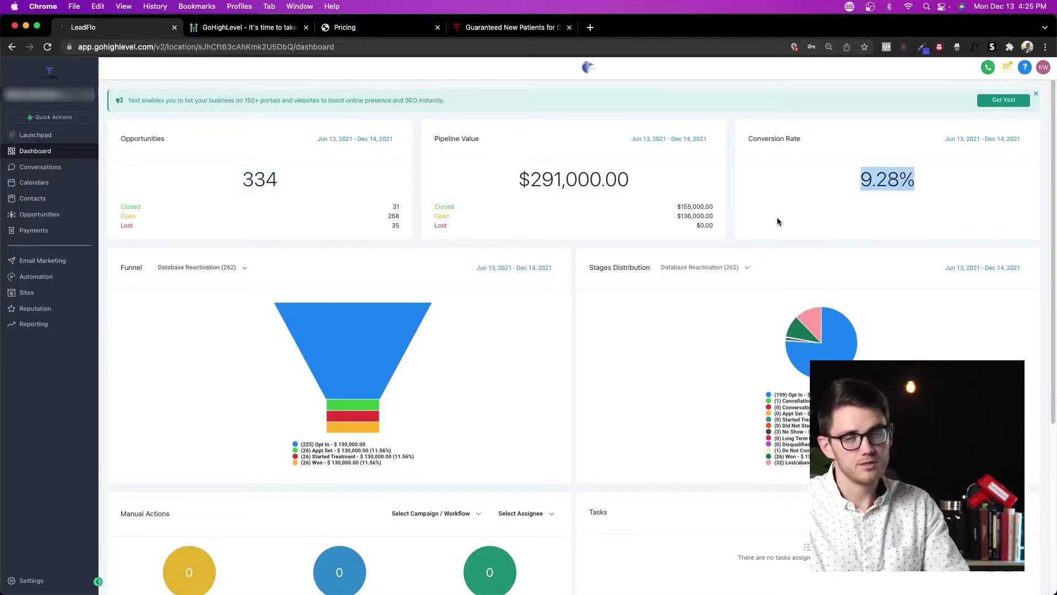
left_click(435, 271)
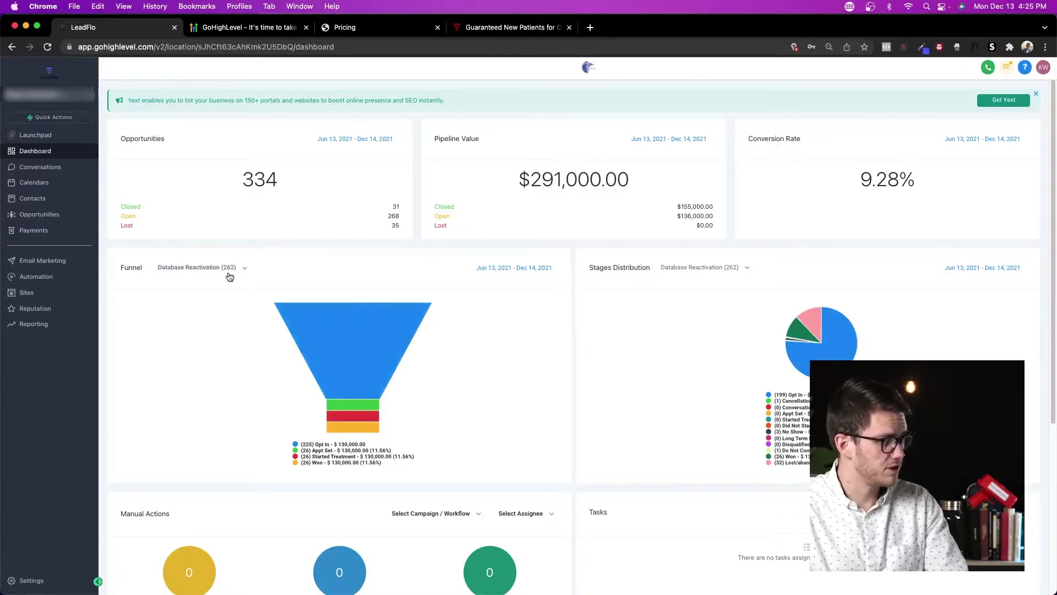
Step: Switch the Funnel chart's pipeline to FB Ads and review the Lead Source Report below
left_click(205, 268)
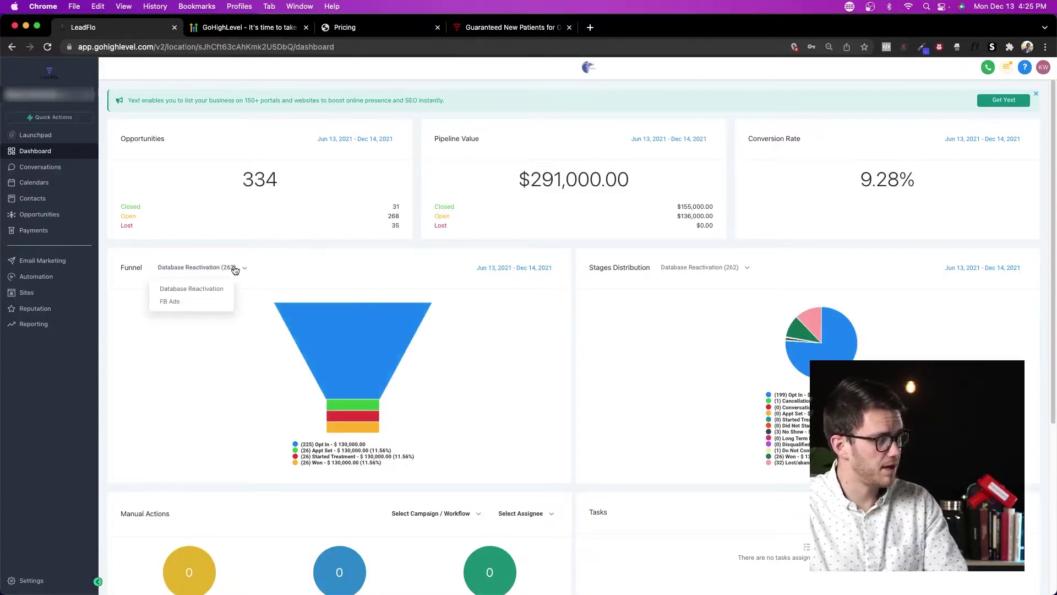
left_click(192, 301)
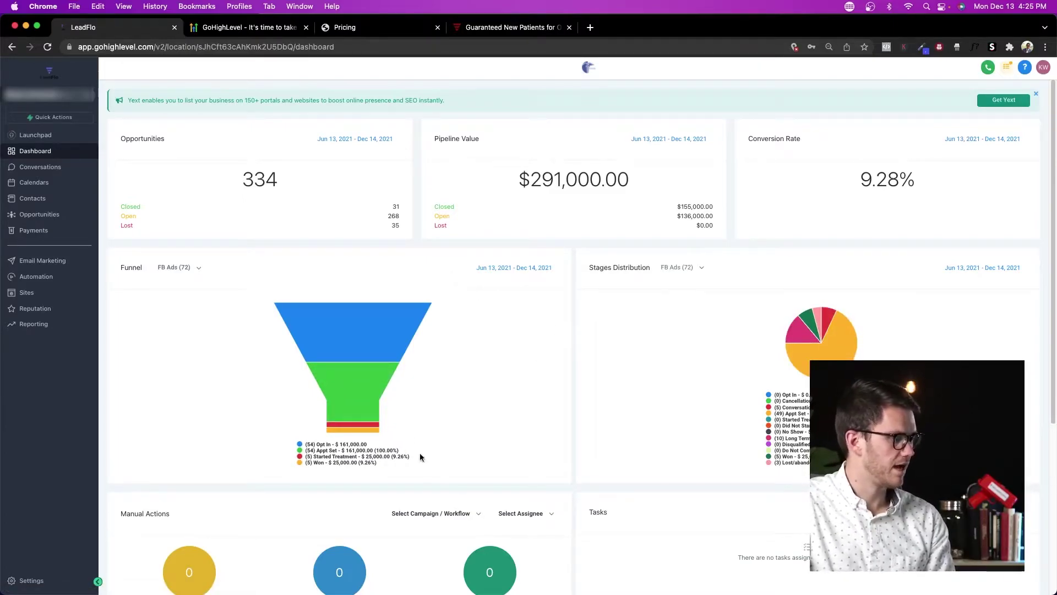
scroll(500, 325, "down", 5)
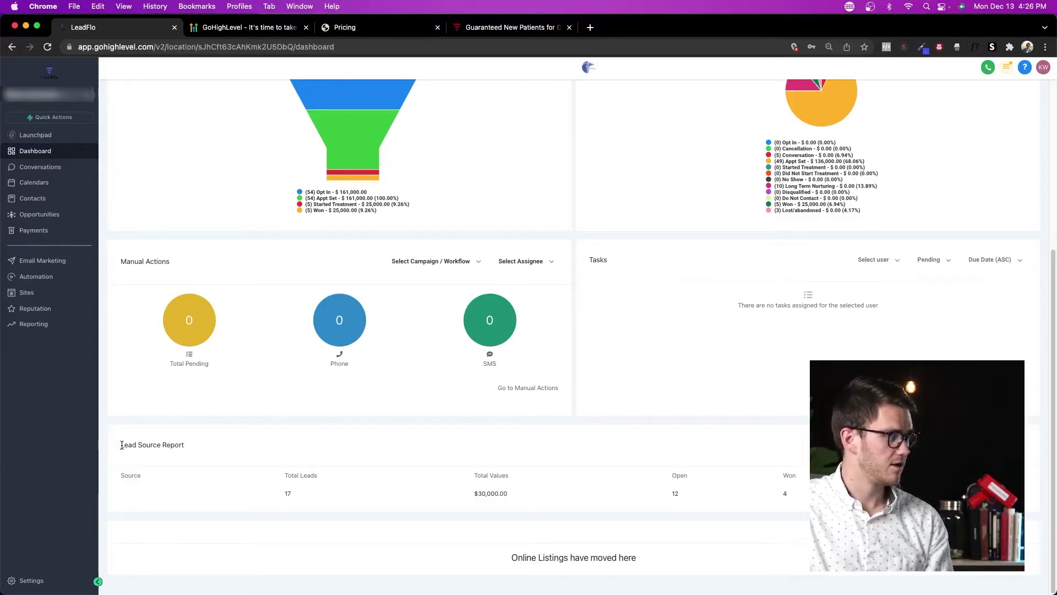
left_click_drag(118, 449, 227, 451)
left_click(270, 444)
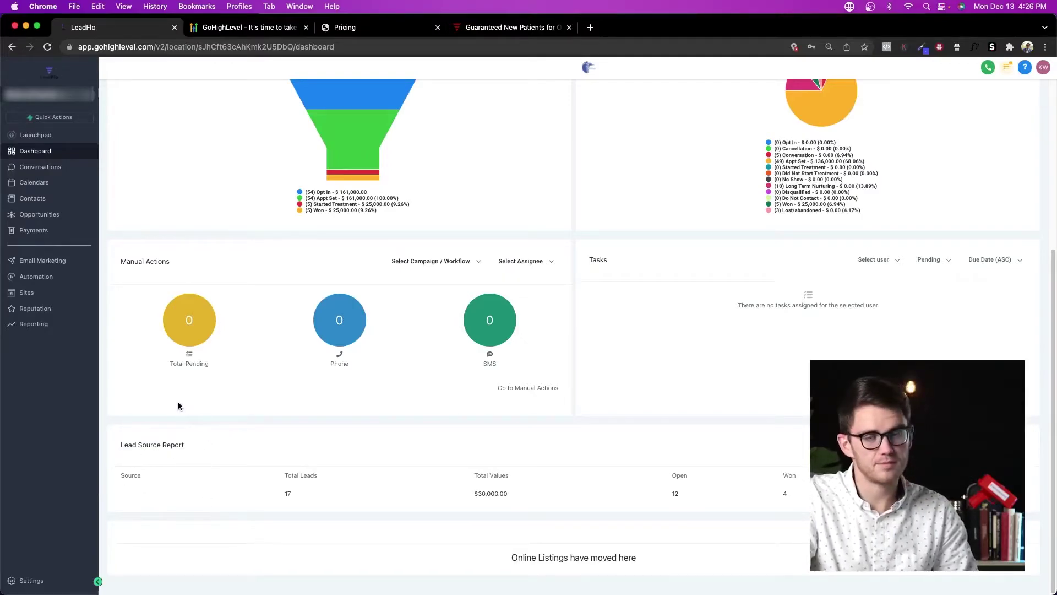
scroll(246, 438, "up", 5)
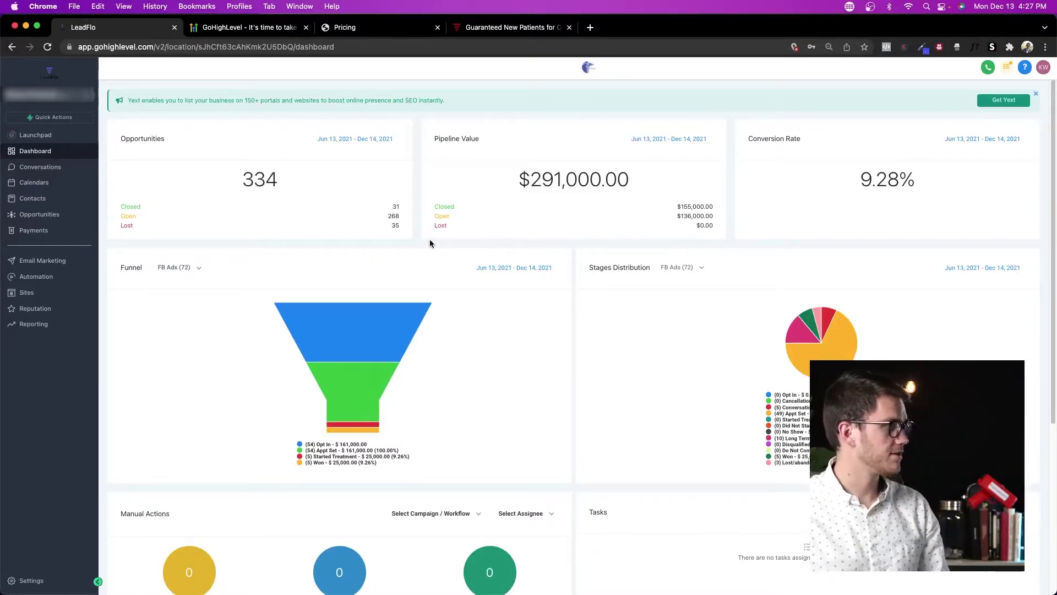
Step: Under Opportunities > Pipelines, view the Database Reactivation and FB Ads stages without changes
left_click(53, 219)
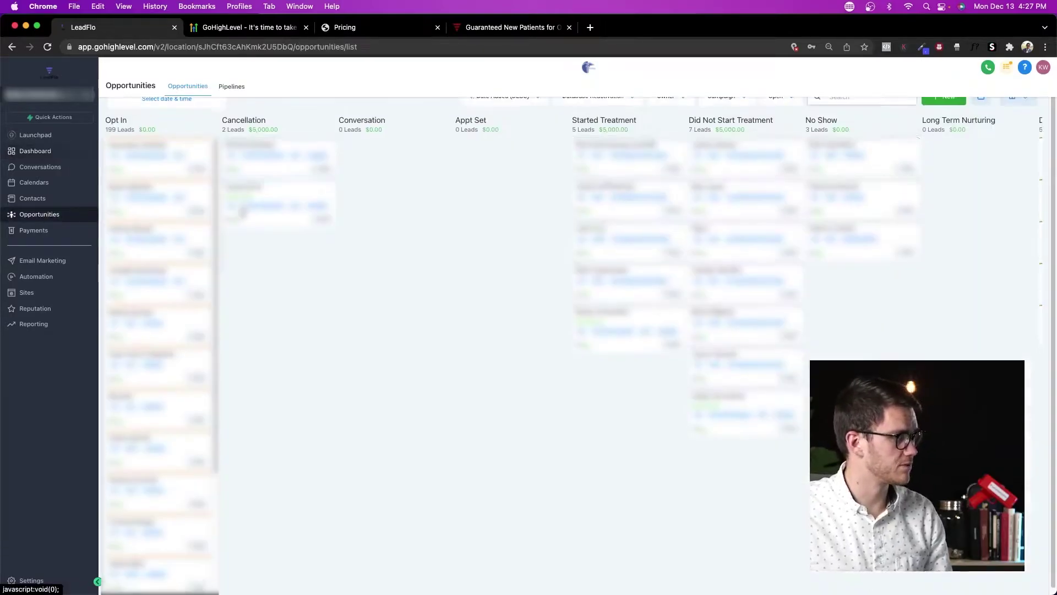
left_click(234, 86)
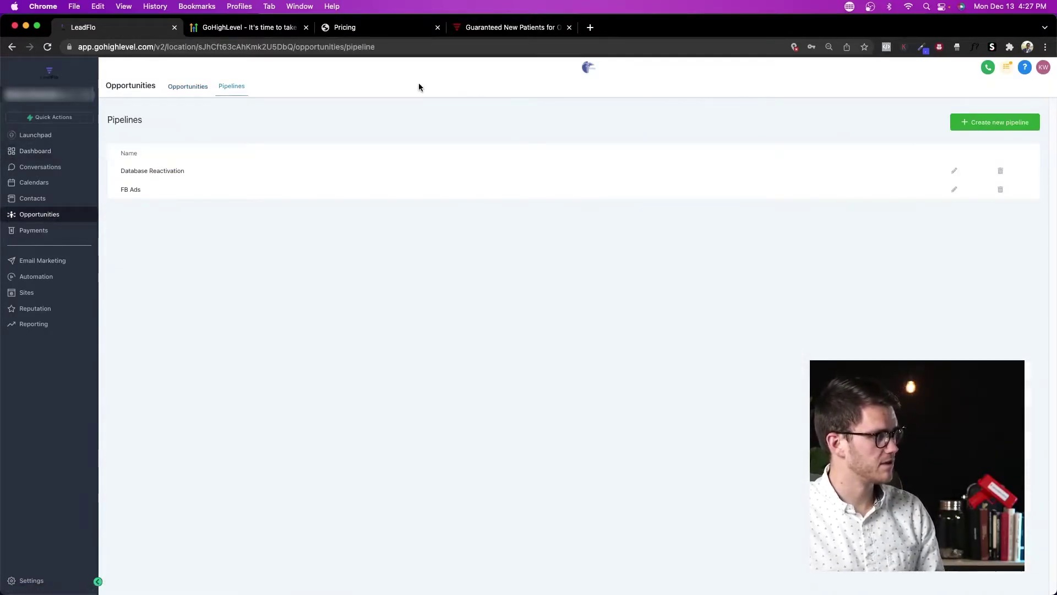
left_click(954, 171)
left_click(279, 243)
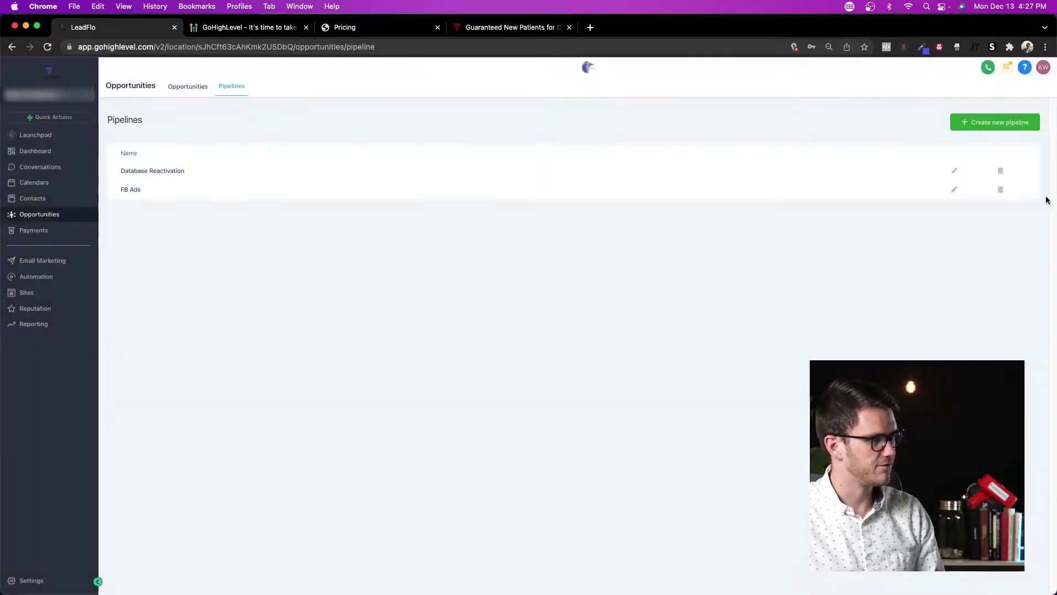
left_click(954, 190)
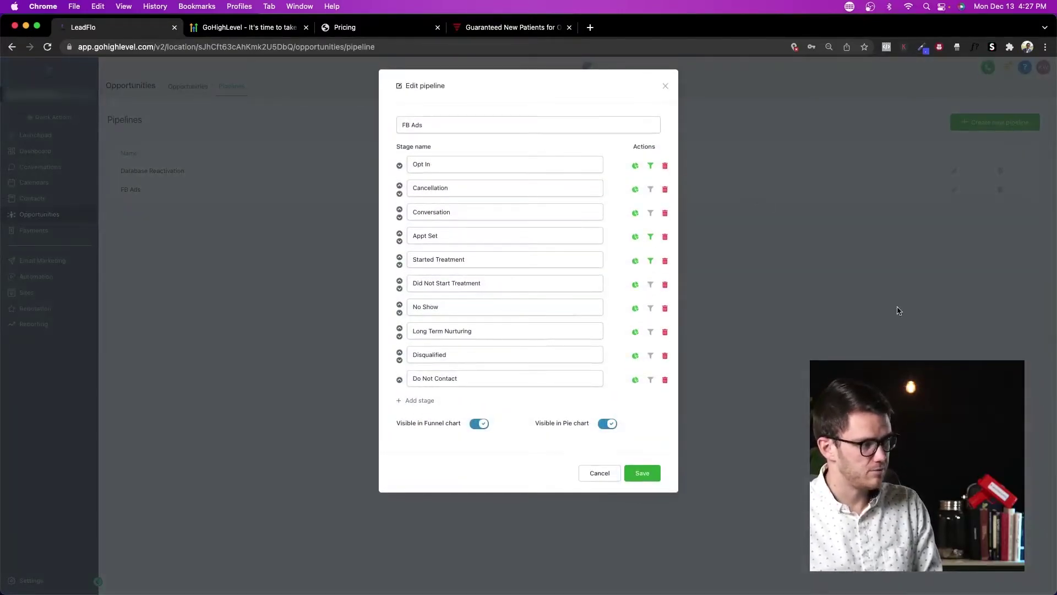
left_click(906, 324)
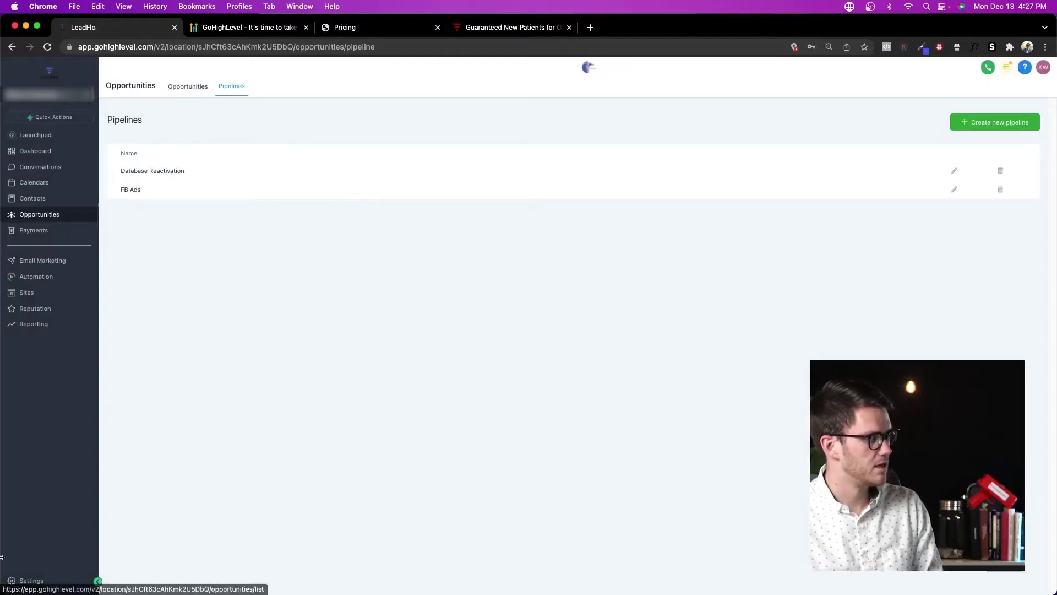
Step: Check the Database Reactivation pipeline in Settings > Pipelines, then go back
left_click(30, 580)
left_click(37, 220)
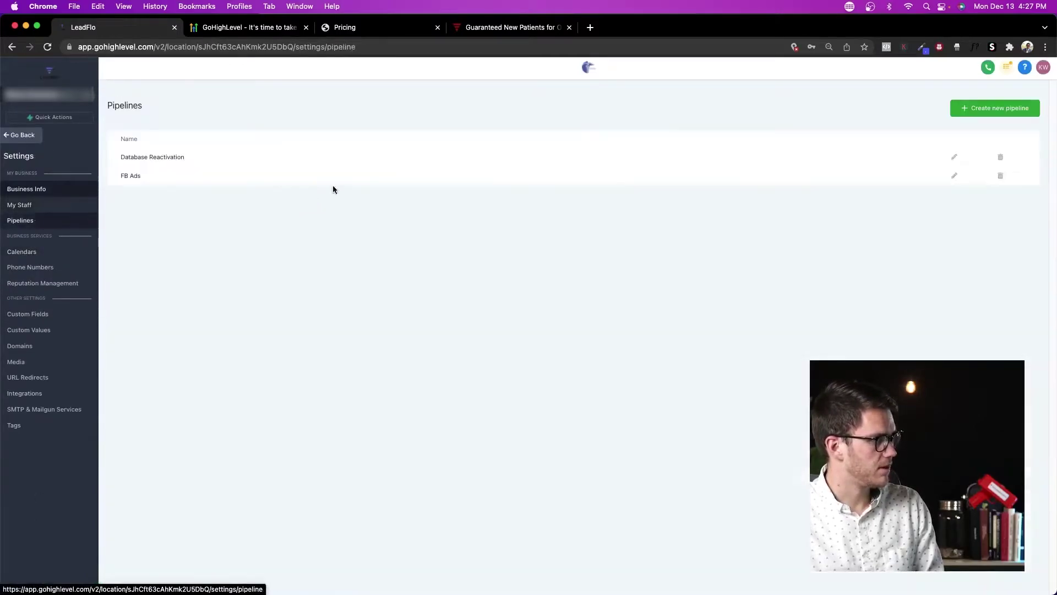
left_click(953, 159)
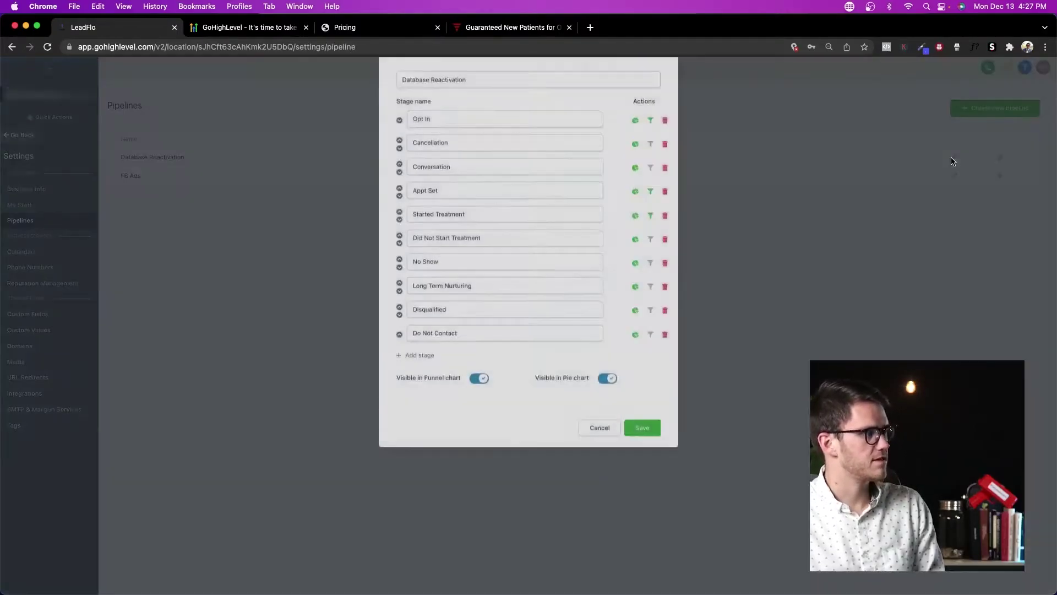
left_click(787, 356)
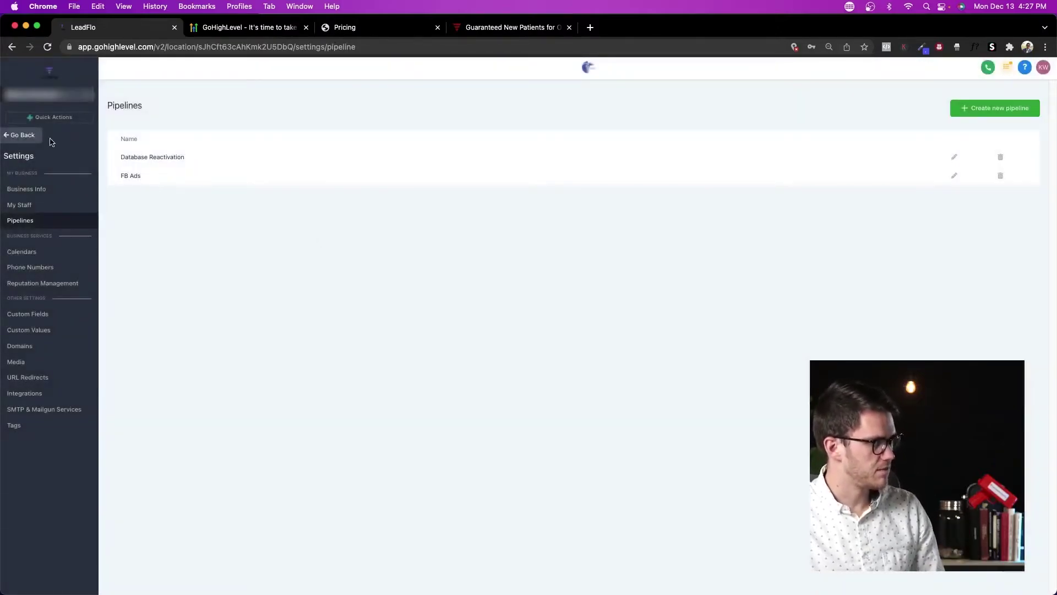
left_click(22, 135)
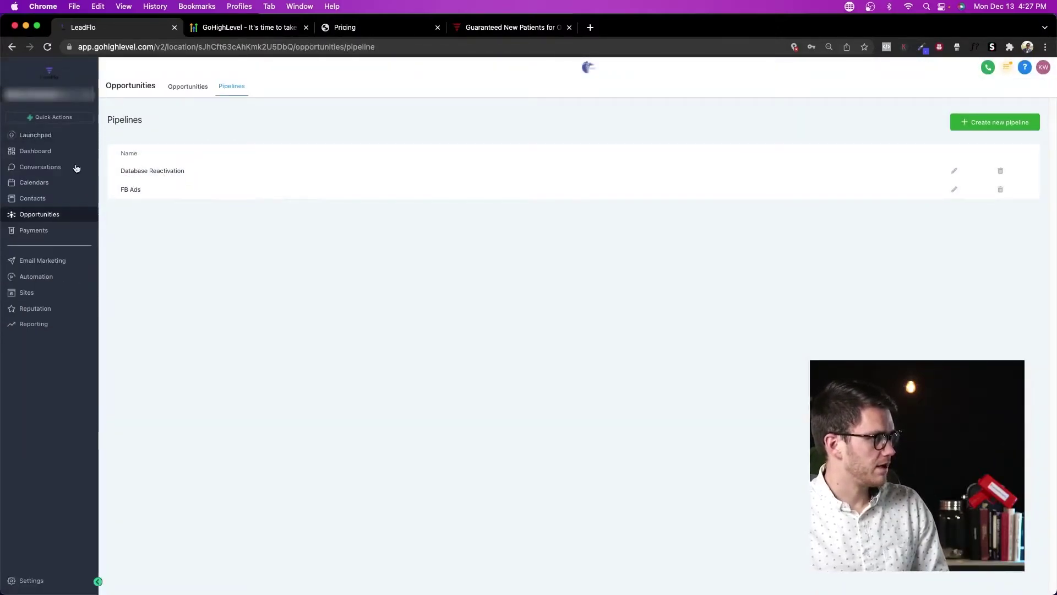
Step: Open the Opportunities board and scroll across its pipeline stages
left_click(192, 87)
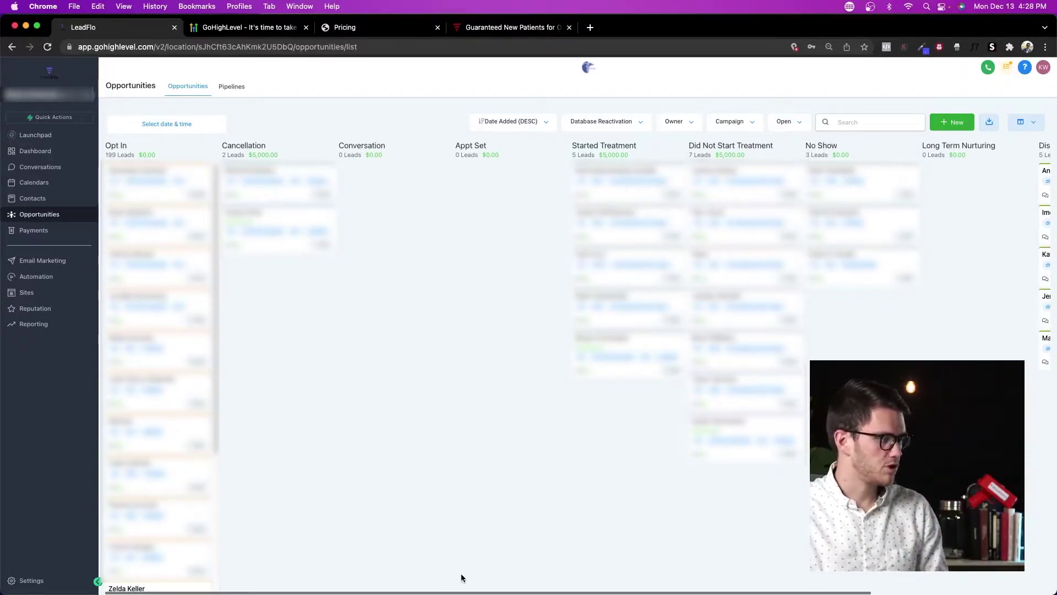
scroll(480, 584, "right", 2)
left_click_drag(480, 590, 663, 588)
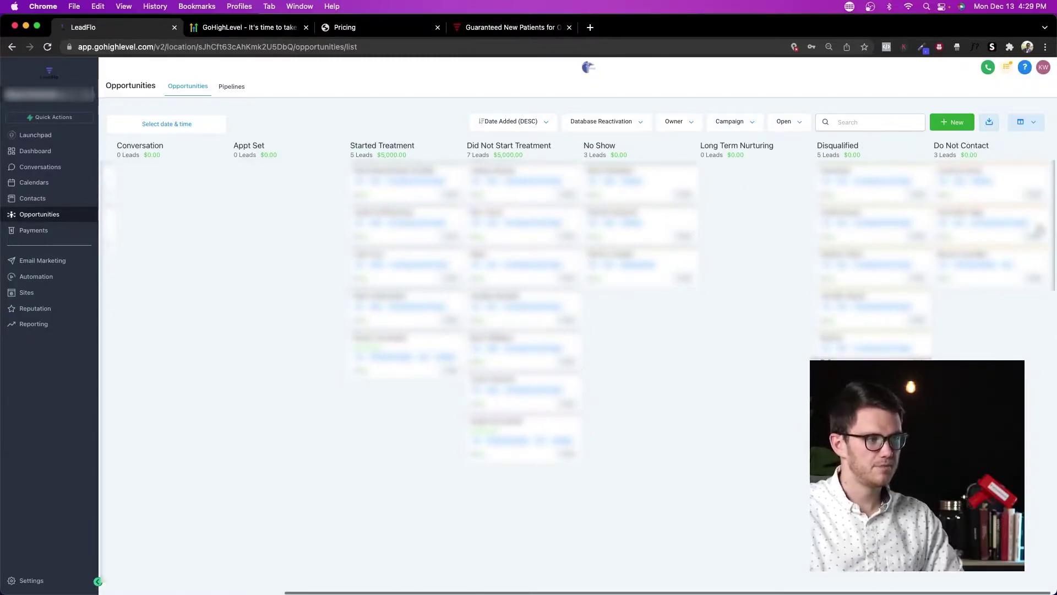
Step: Show the FB Ads pipeline, try moving an Appt Set lead to Started Treatment, then return to Dashboard
left_click(646, 126)
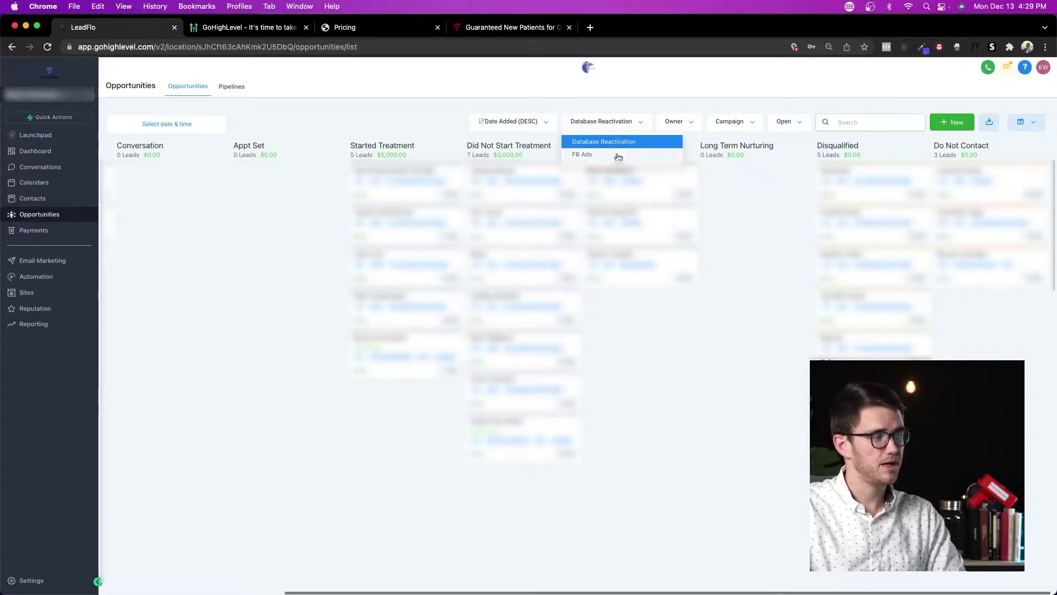
left_click(583, 154)
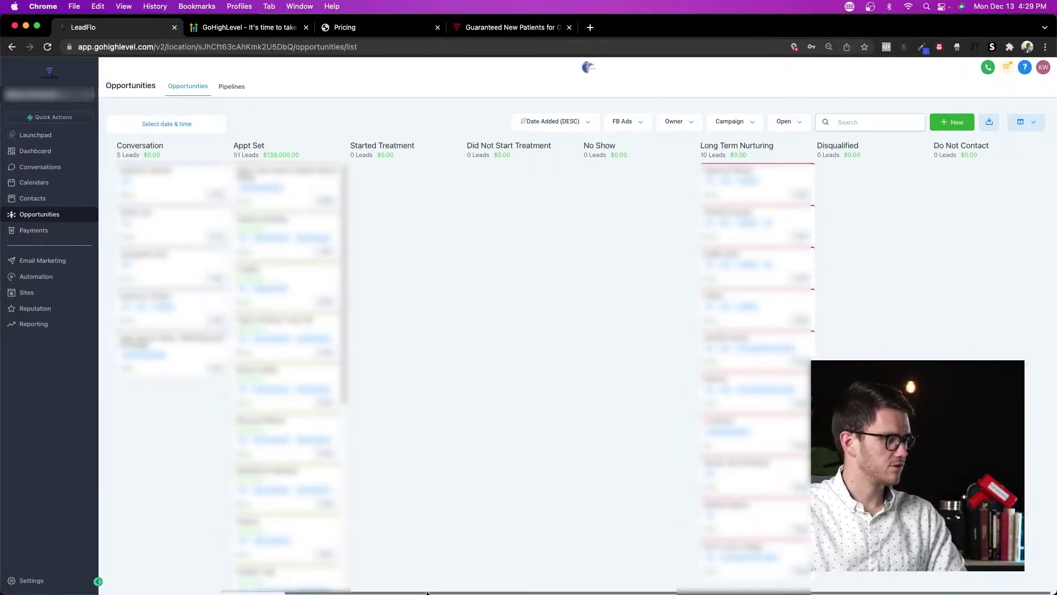
scroll(273, 345, "left", 5)
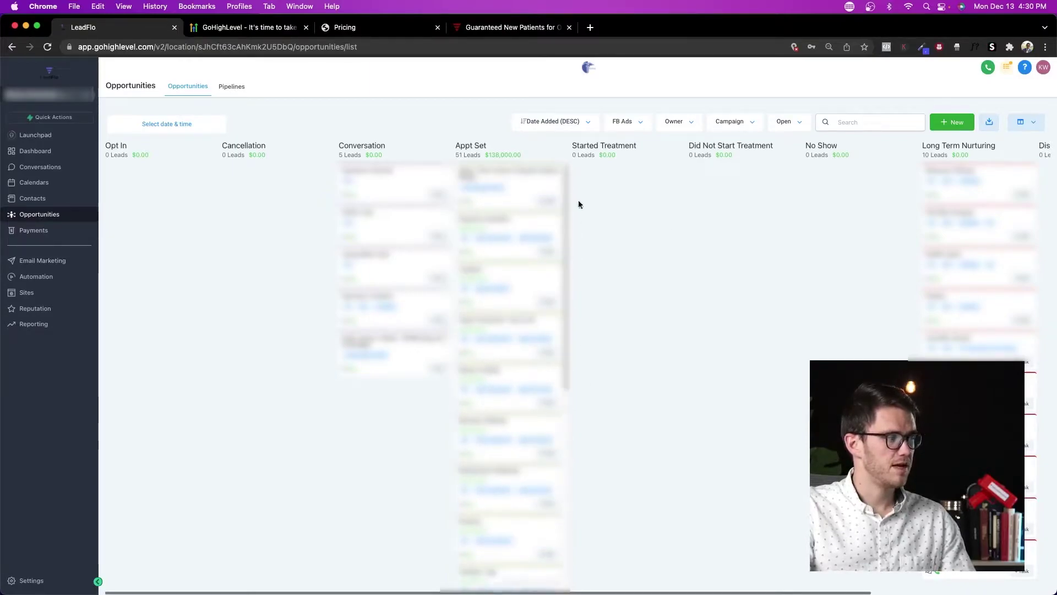
left_click_drag(528, 280, 660, 182)
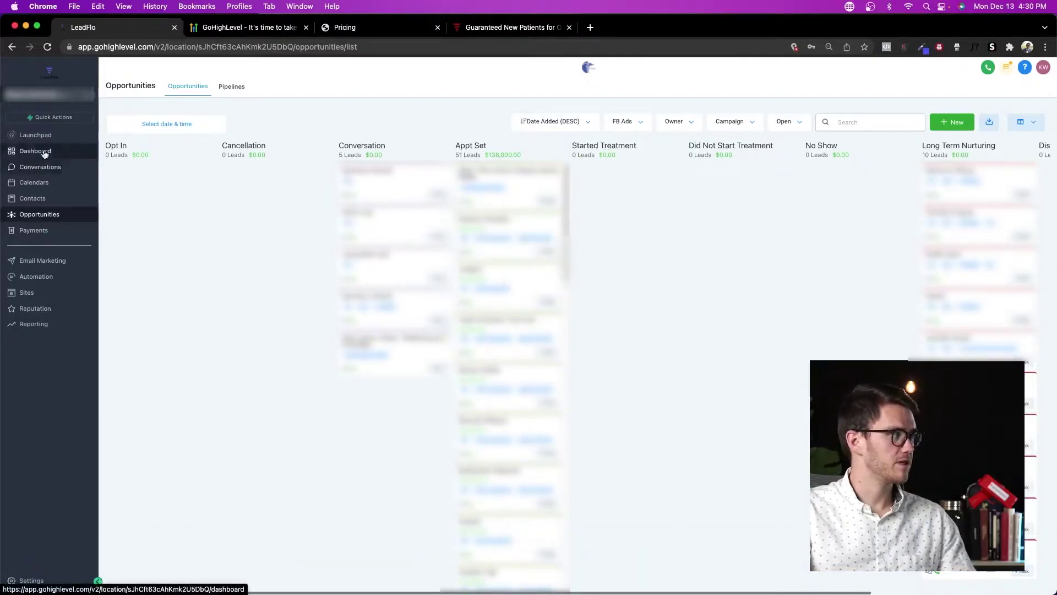
left_click(35, 151)
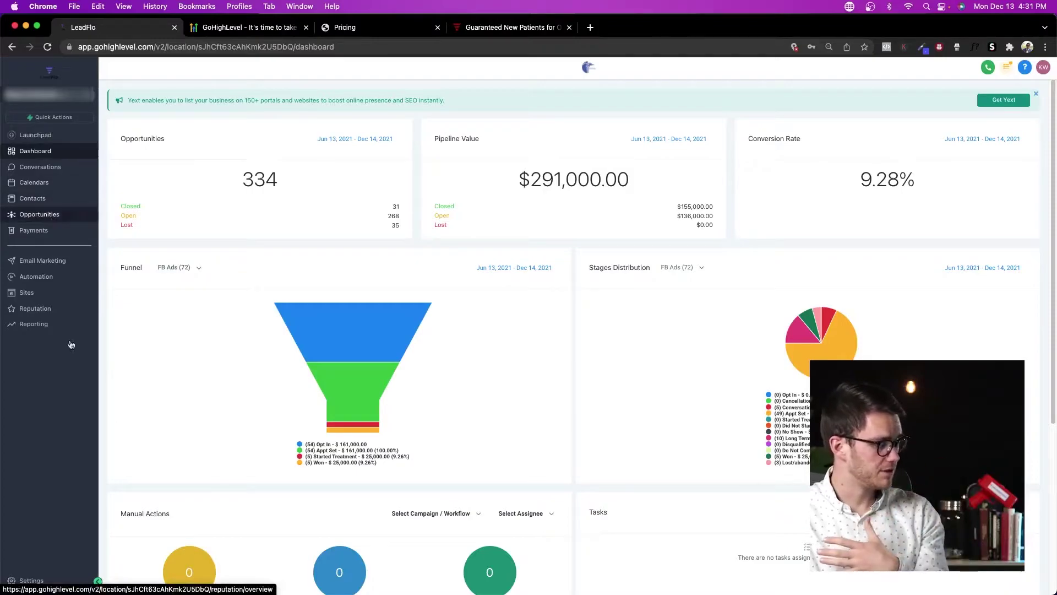
Step: Go to the Pipelines settings and switch to a different sub-account
left_click(28, 585)
left_click(22, 220)
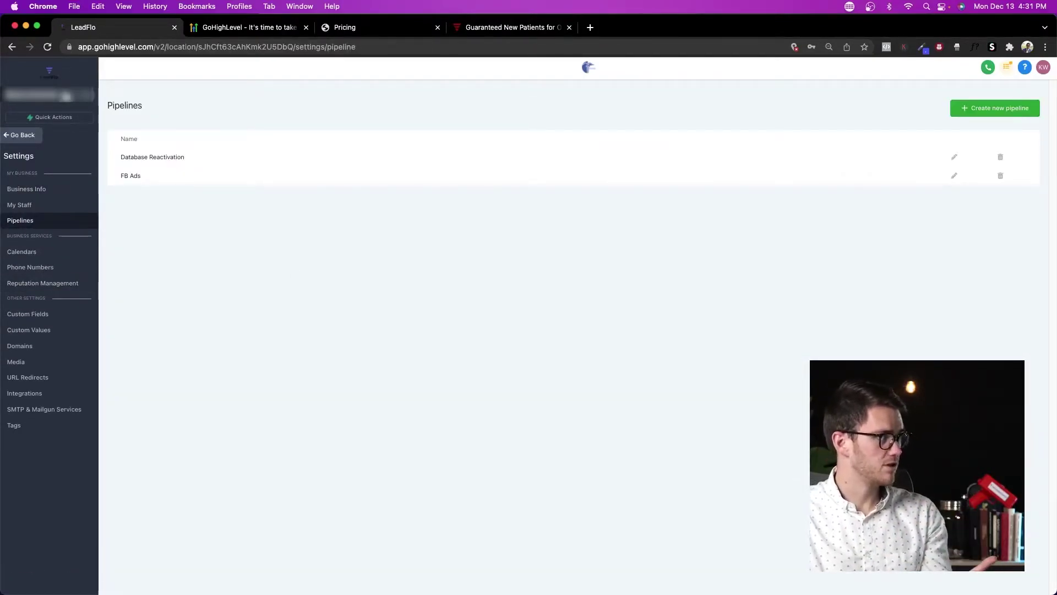
left_click(60, 94)
left_click(207, 171)
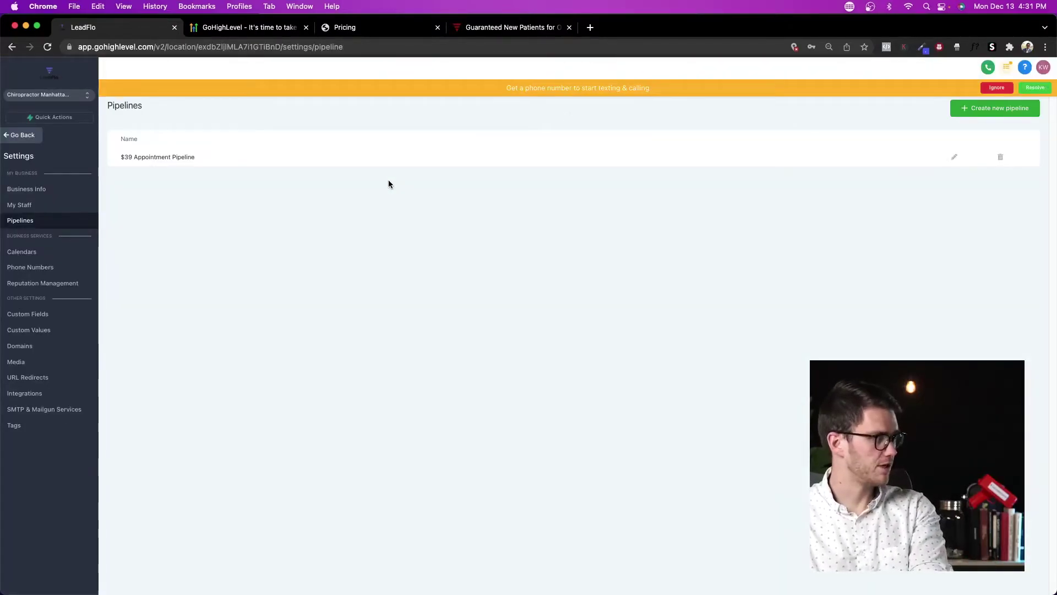
Step: View the $39 Appointment Pipeline's stages, then start a new pipeline and close it unsaved
left_click(956, 159)
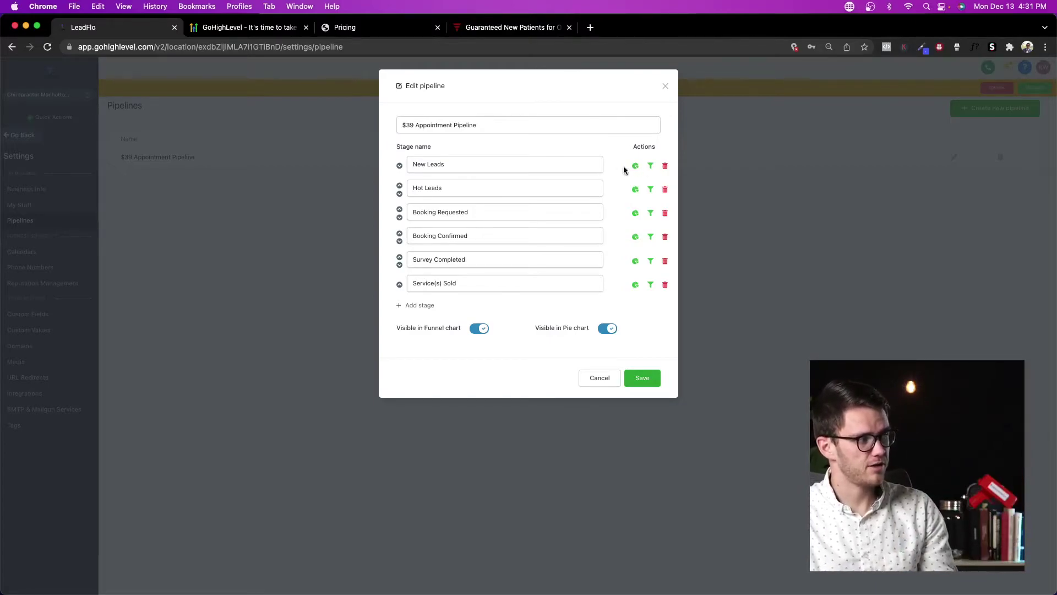
left_click(666, 87)
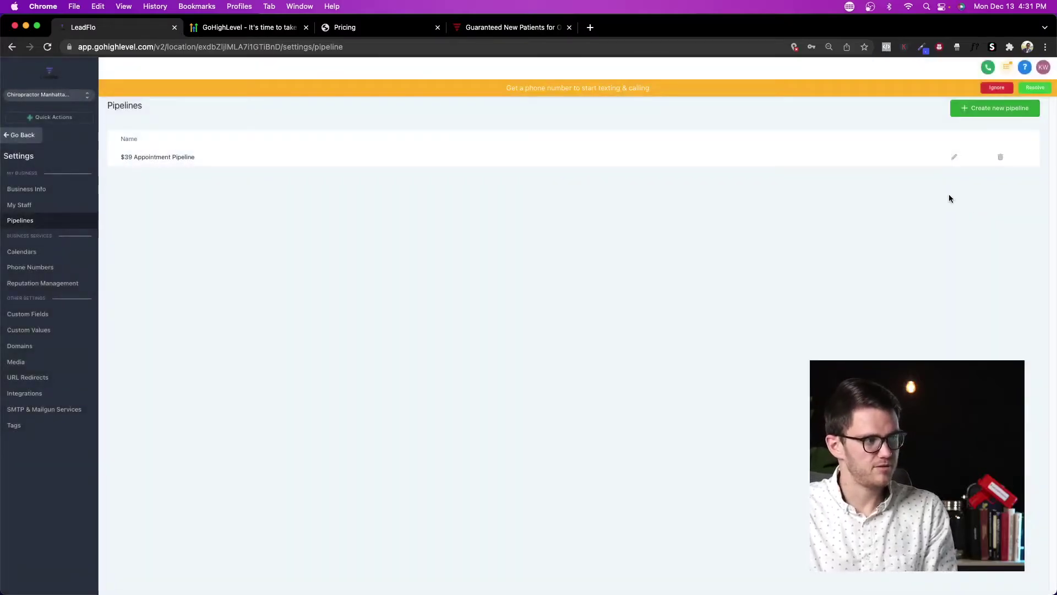
left_click(1000, 116)
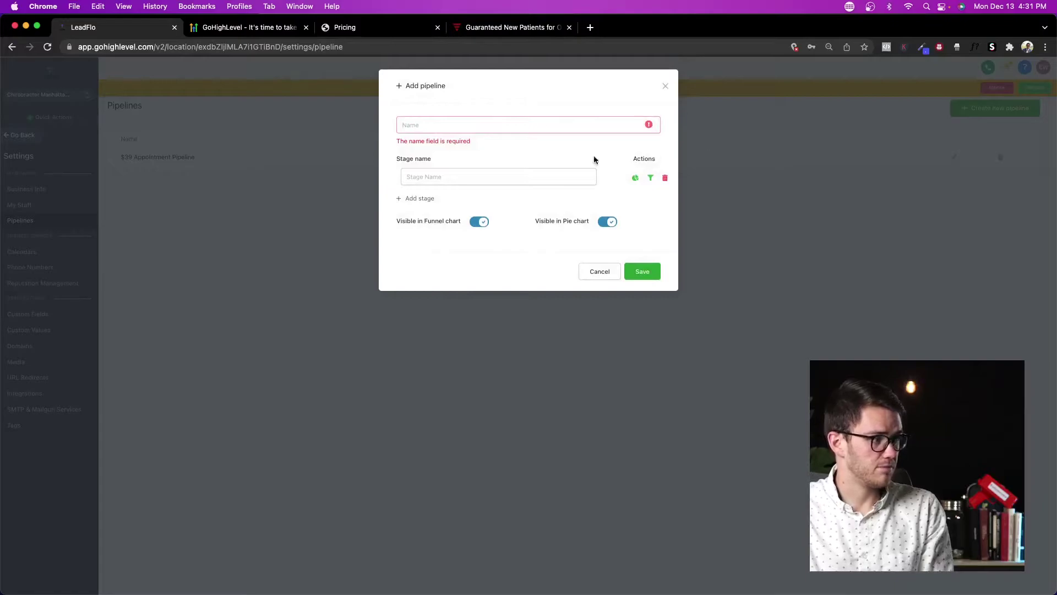
left_click(665, 88)
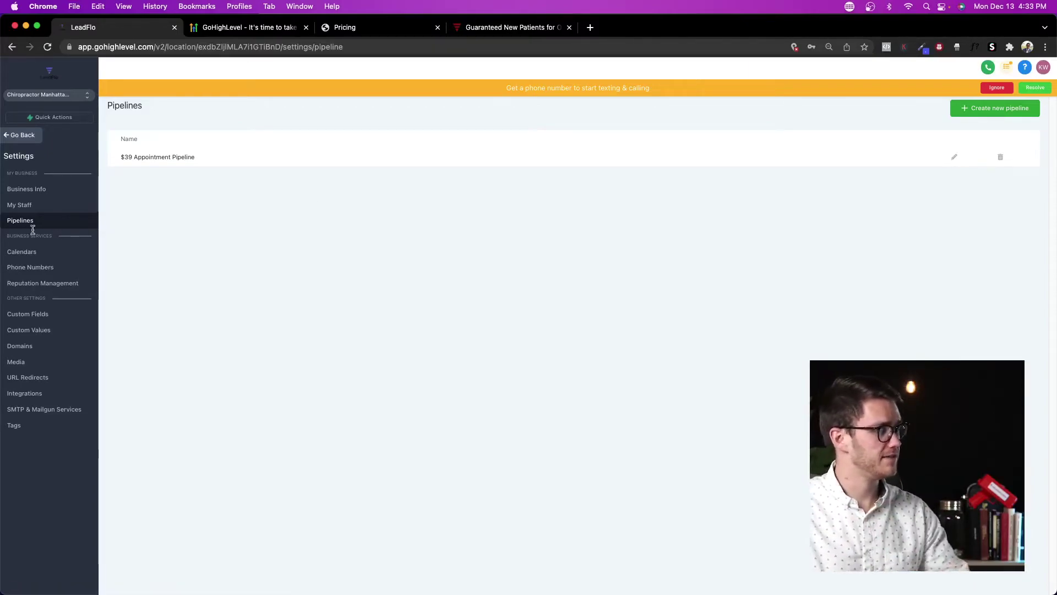
Step: Preview the $39 Appointment public booking page through to its contact form, then return
left_click(66, 252)
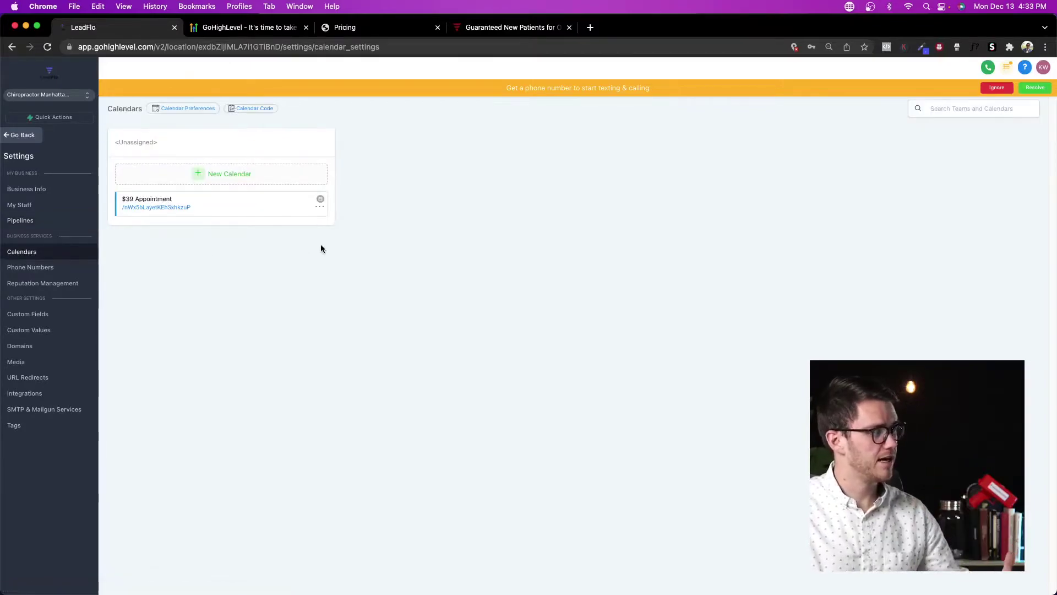
left_click(172, 207)
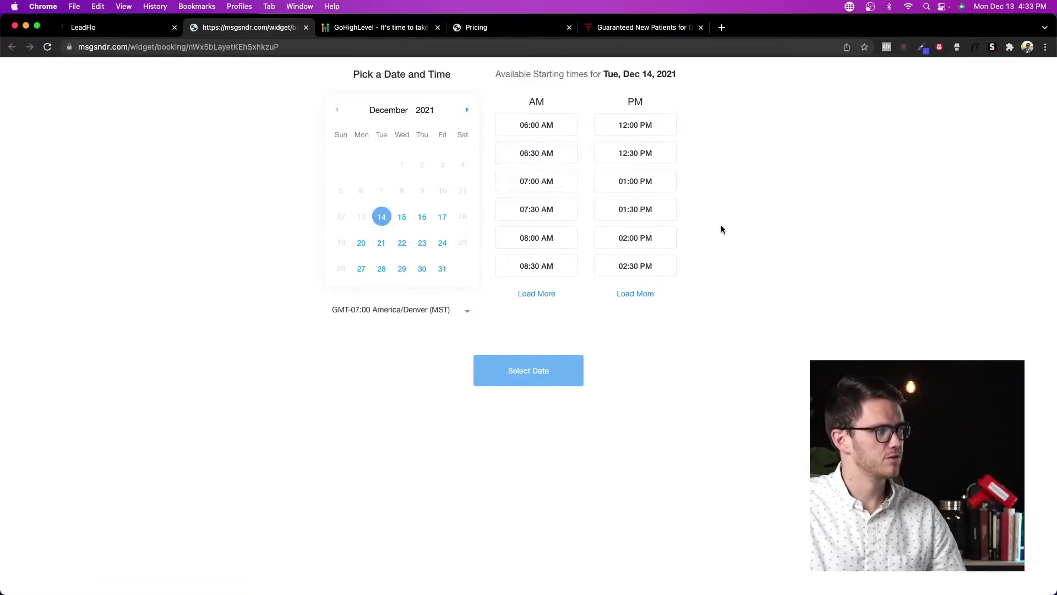
left_click(556, 370)
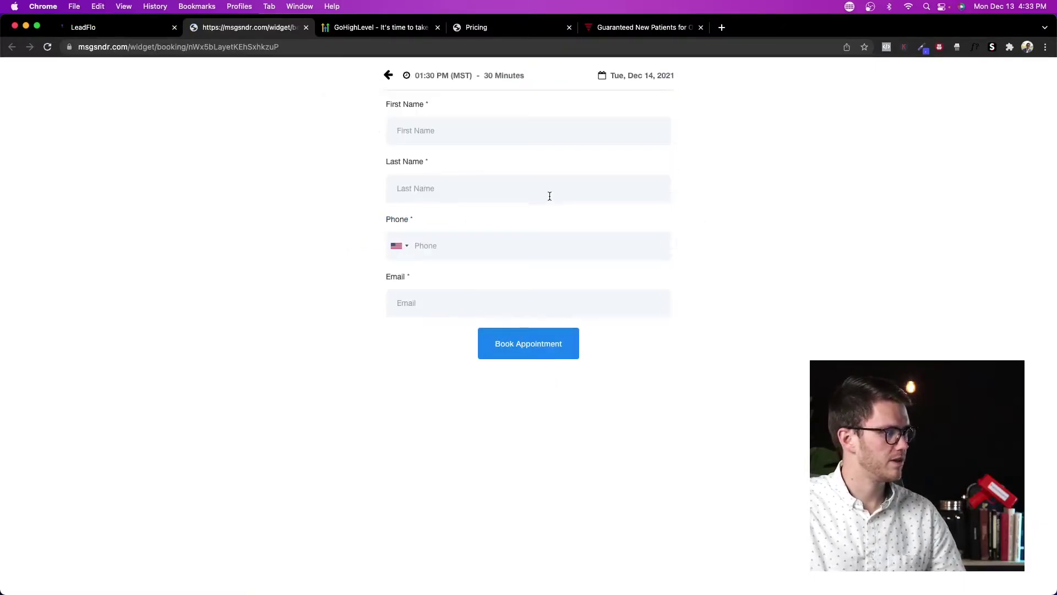
left_click(124, 27)
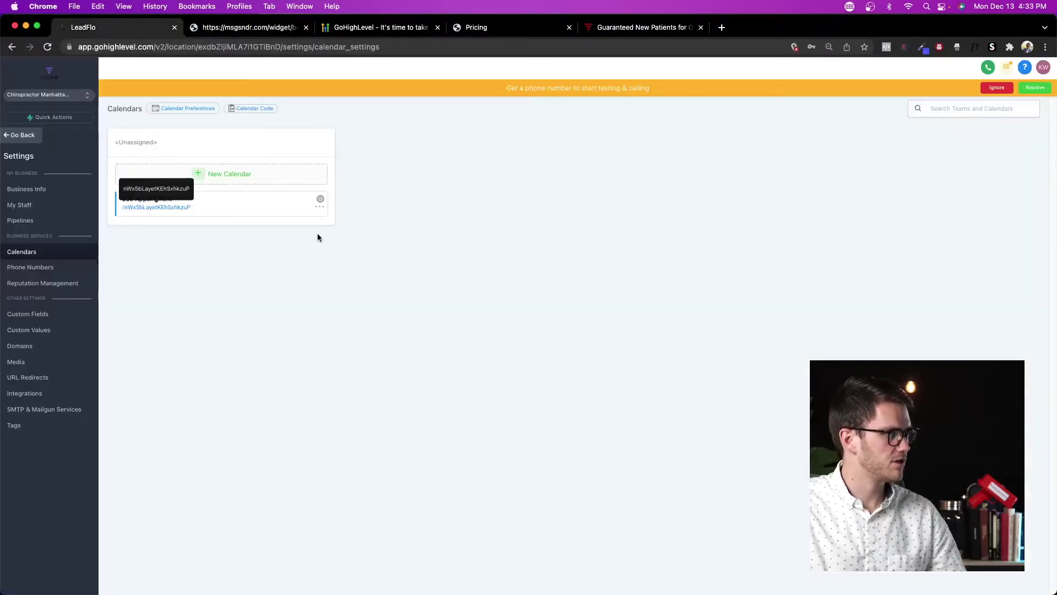
Step: Open the $39 Appointment calendar for editing, view its availability and confirmation steps, then close
left_click(320, 208)
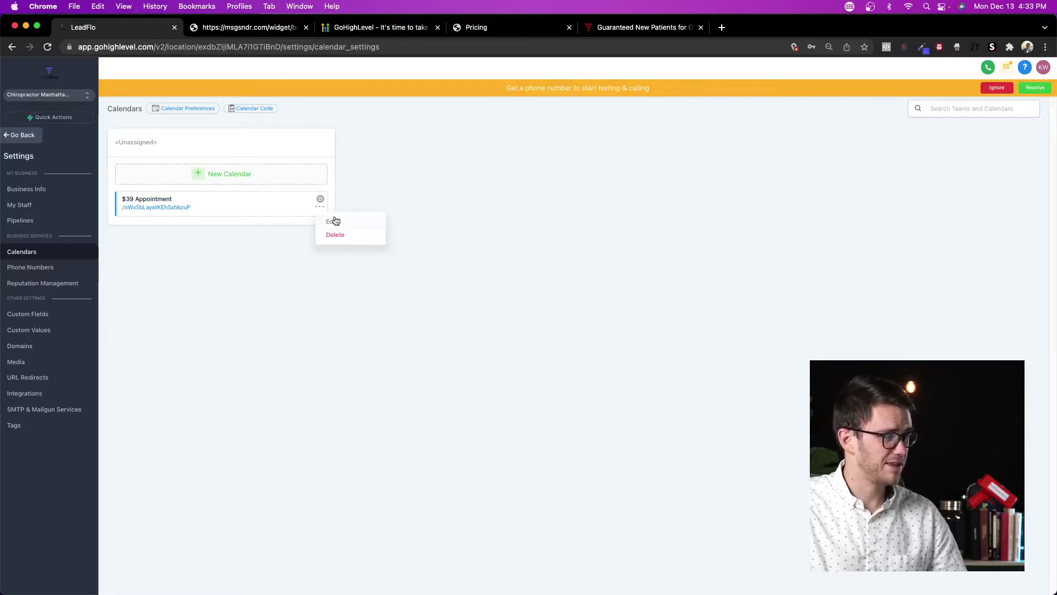
left_click(332, 230)
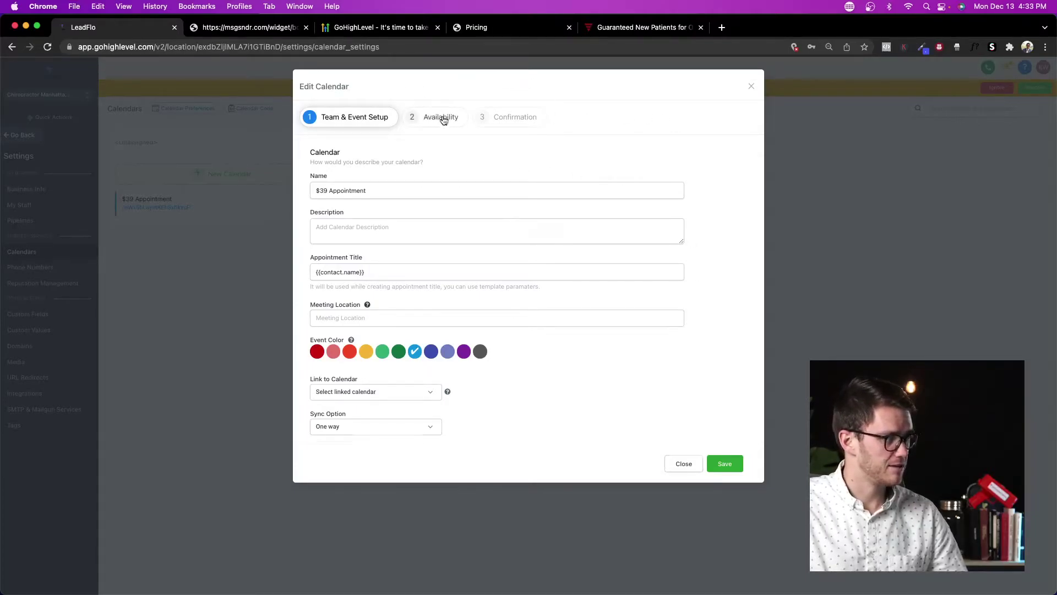
left_click(440, 117)
left_click(514, 117)
left_click(752, 87)
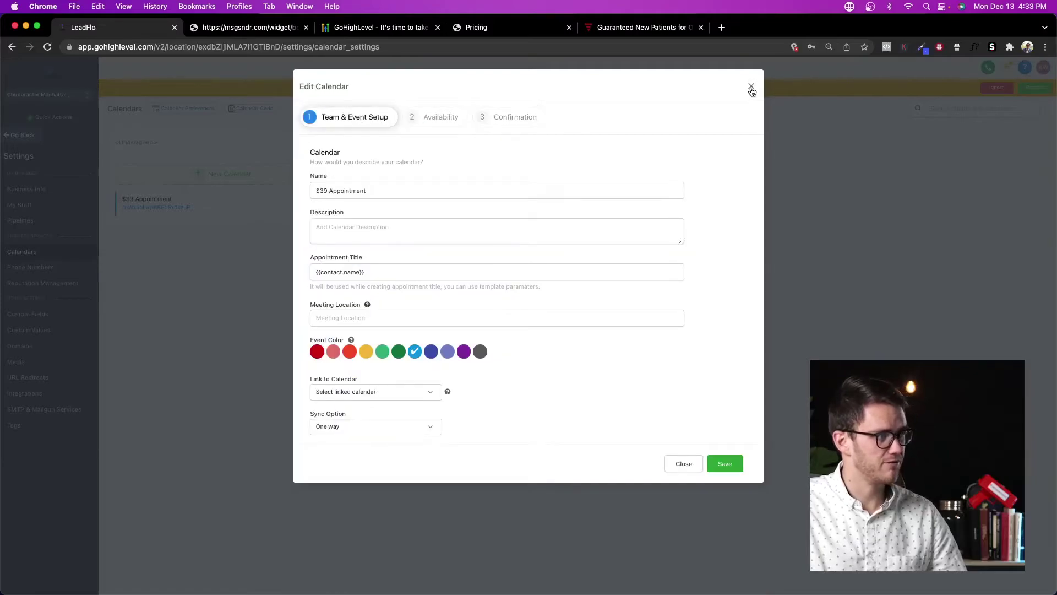
left_click(751, 87)
Step: Add team 'Test team' with the only staff member and team calendar name 'TEst', description 't'
left_click(44, 208)
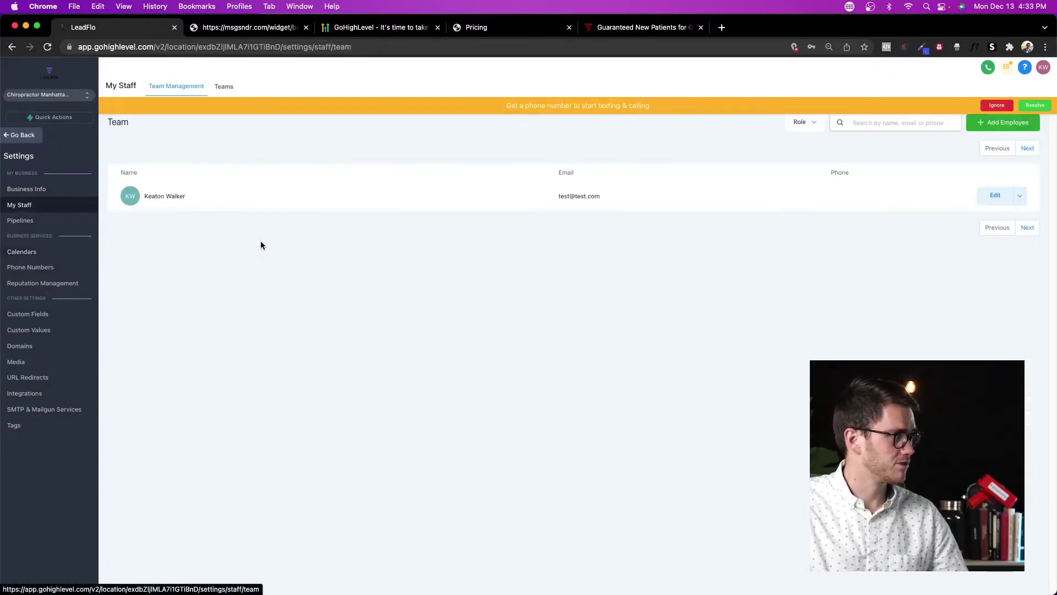
left_click(223, 87)
left_click(1031, 122)
left_click(502, 133)
left_click(476, 175)
type("Test team")
left_click(376, 208)
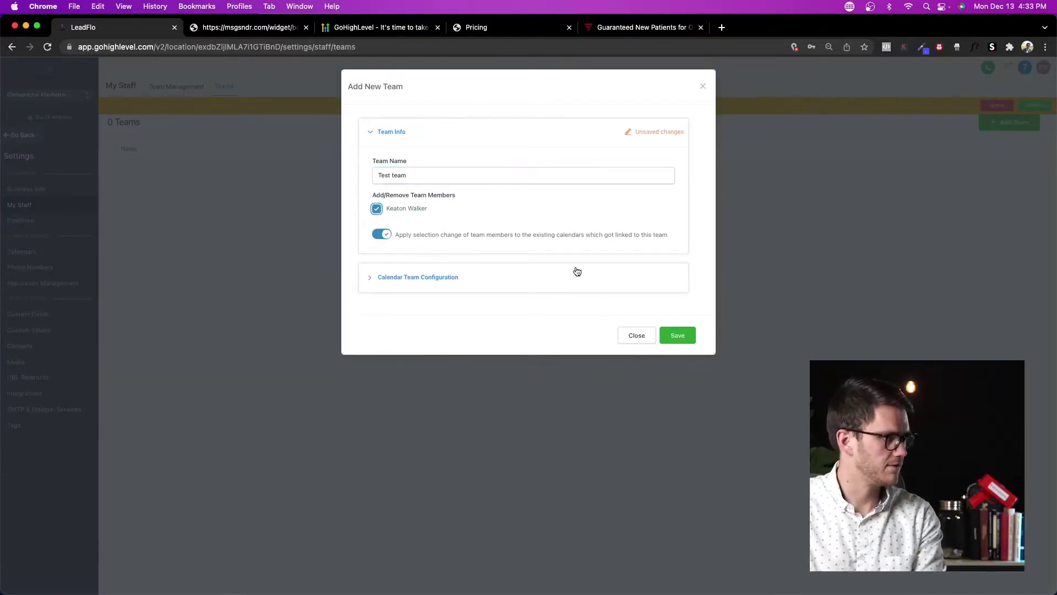
left_click(589, 282)
left_click(484, 318)
type("TEst")
key("Tab")
type("t")
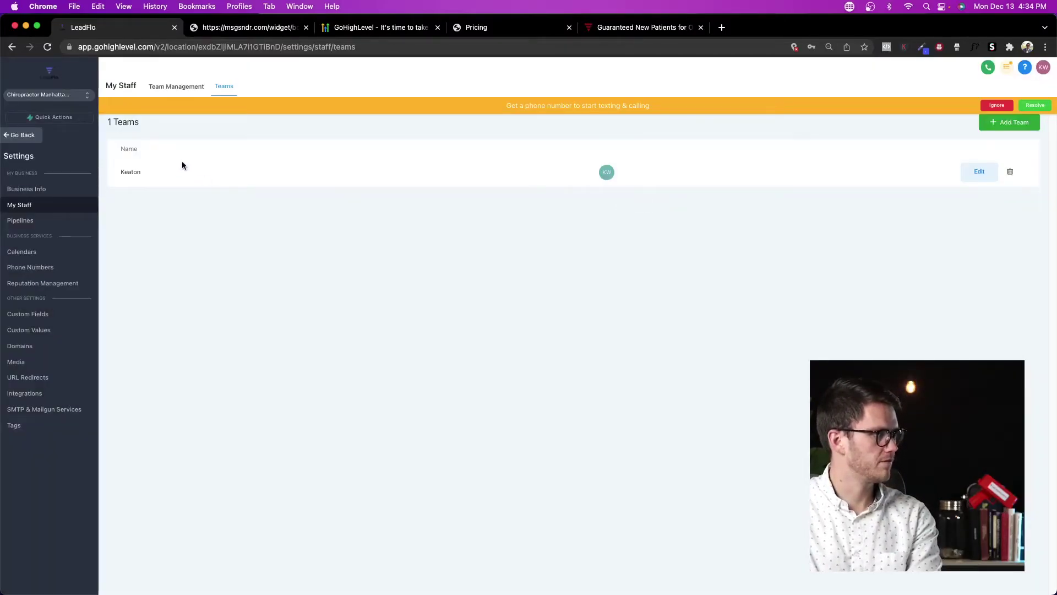
Step: Start a new calendar for the TEst team and give it the Coaching Session appointment title
left_click(38, 255)
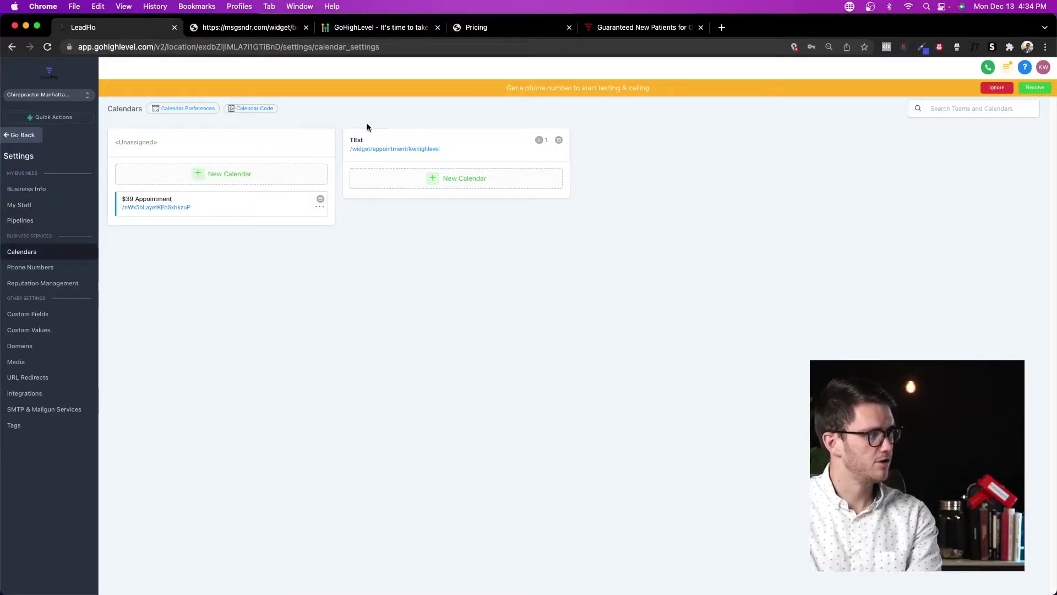
left_click(465, 182)
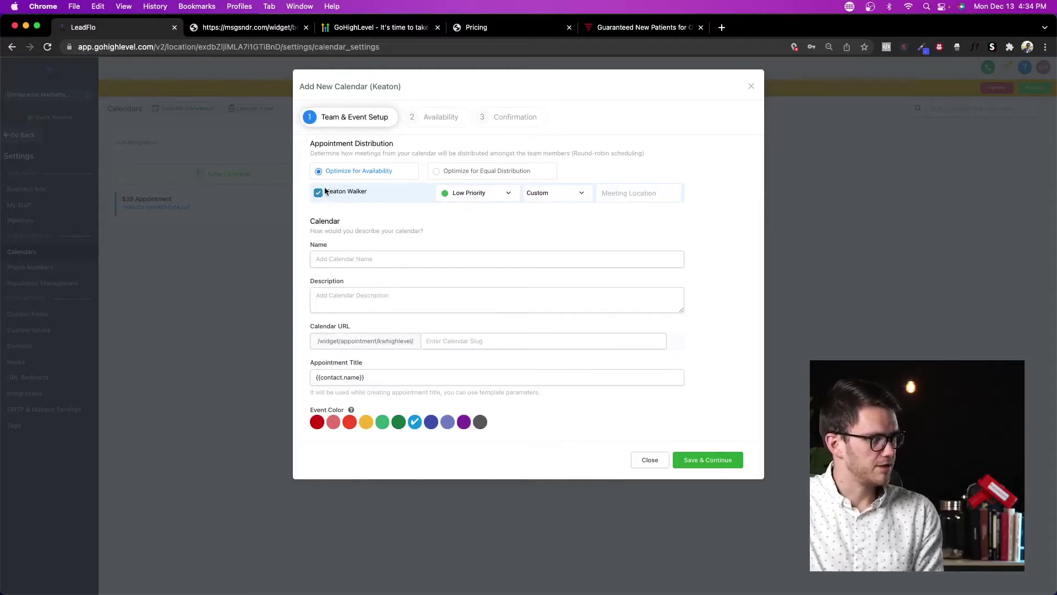
left_click(510, 198)
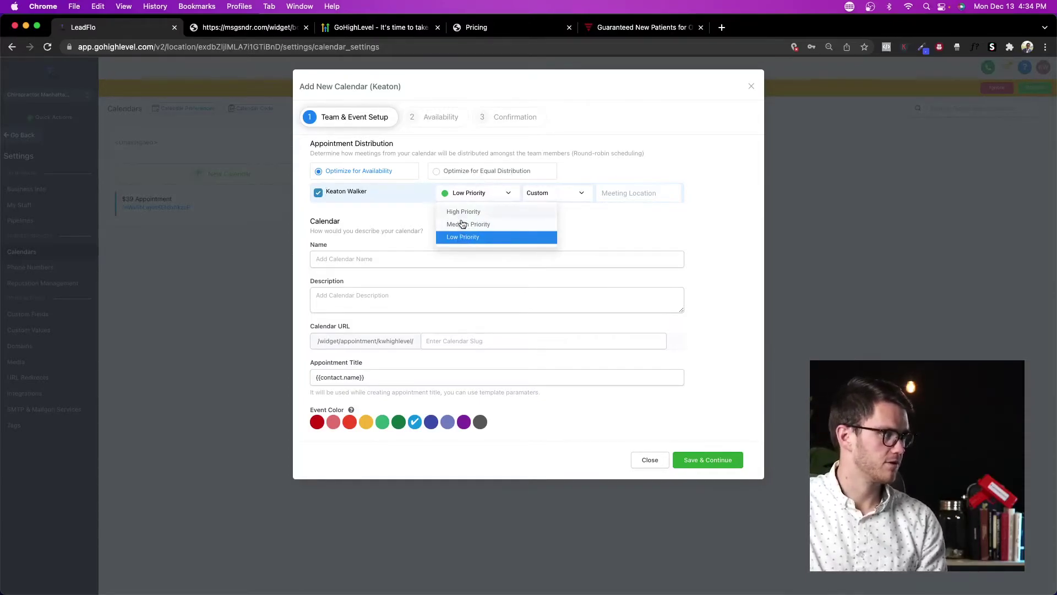
left_click(538, 193)
left_click(582, 193)
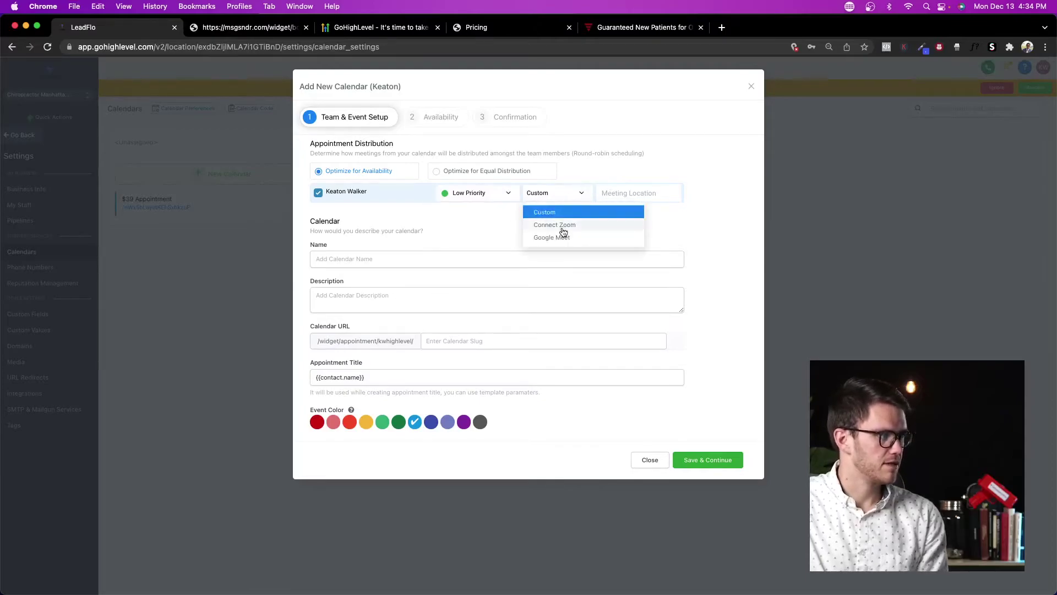
left_click(444, 214)
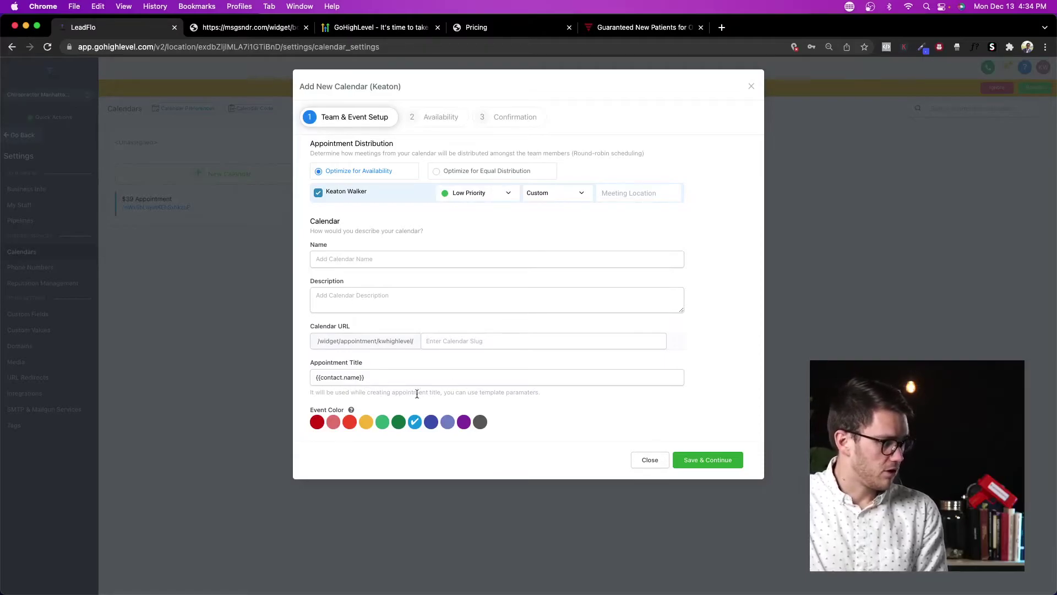
left_click(388, 378)
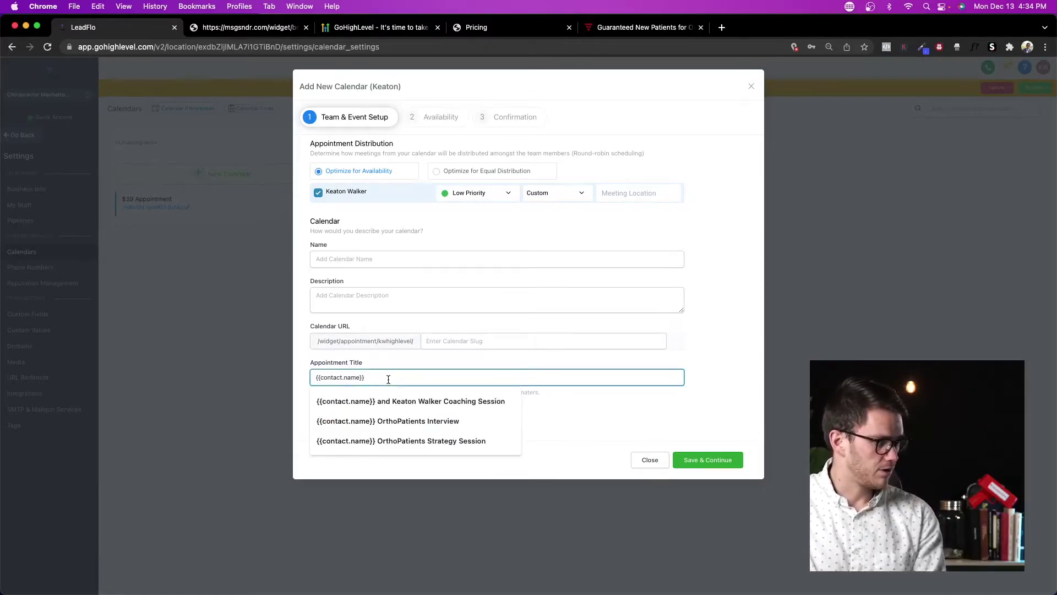
left_click(429, 400)
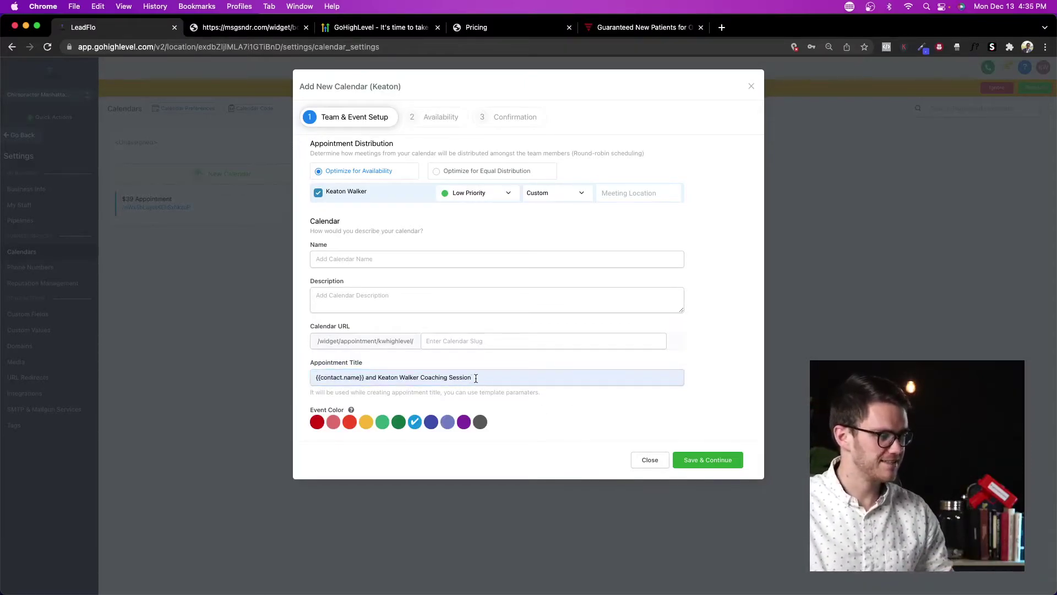
Step: Remove Friday from office hours and set weekdays to 09:00 AM–05:10 PM
left_click(433, 122)
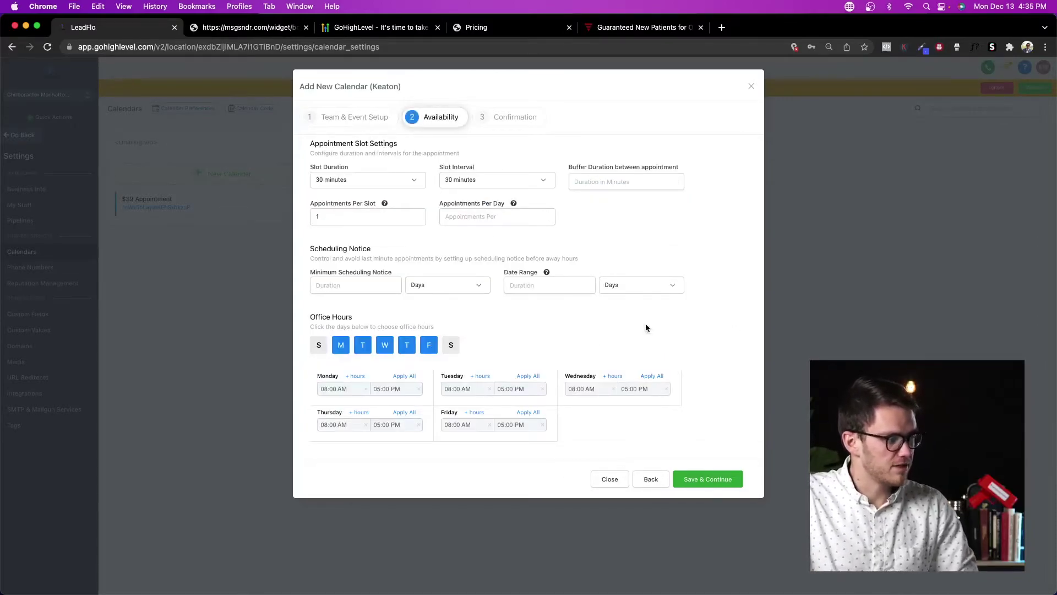
left_click(429, 344)
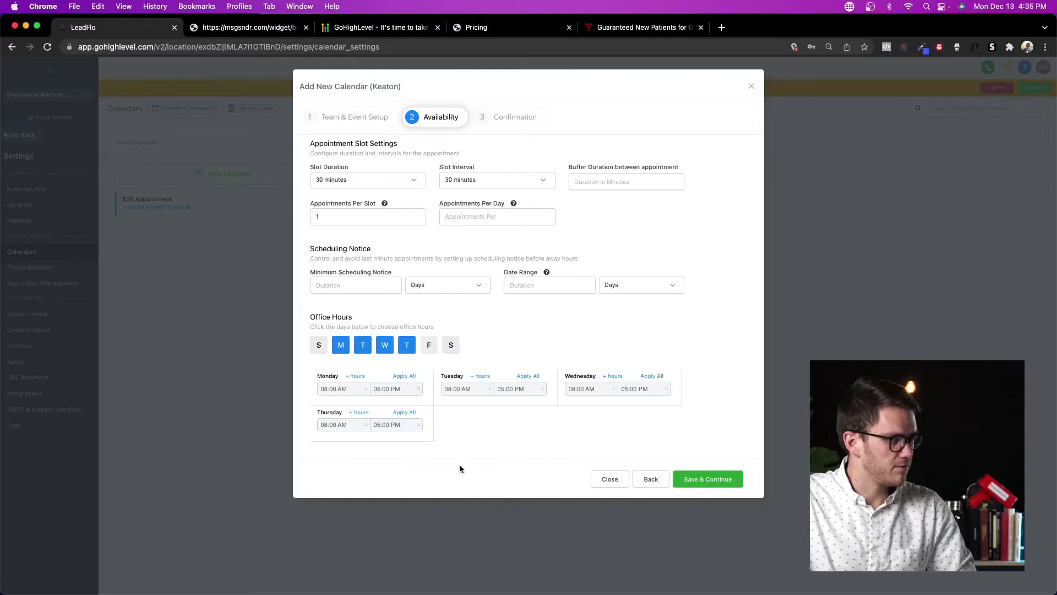
left_click(340, 389)
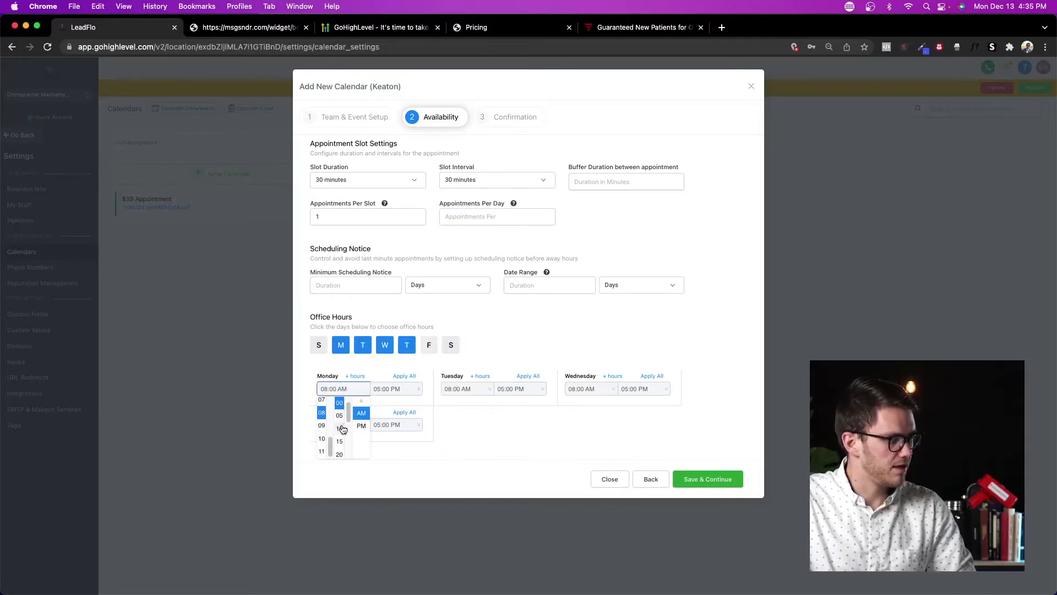
left_click(322, 425)
left_click(395, 388)
left_click(392, 428)
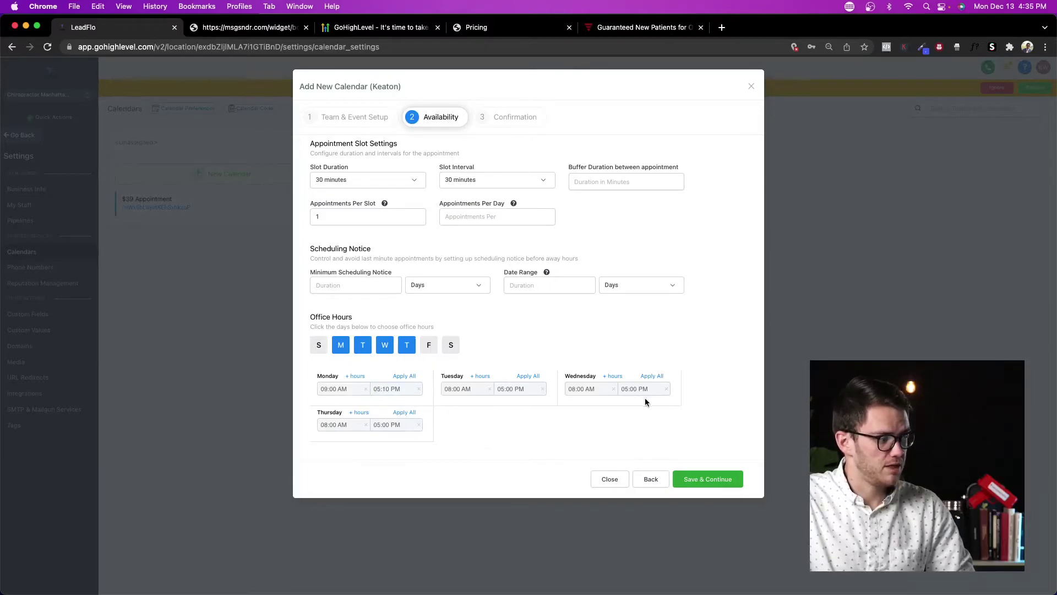
left_click(405, 376)
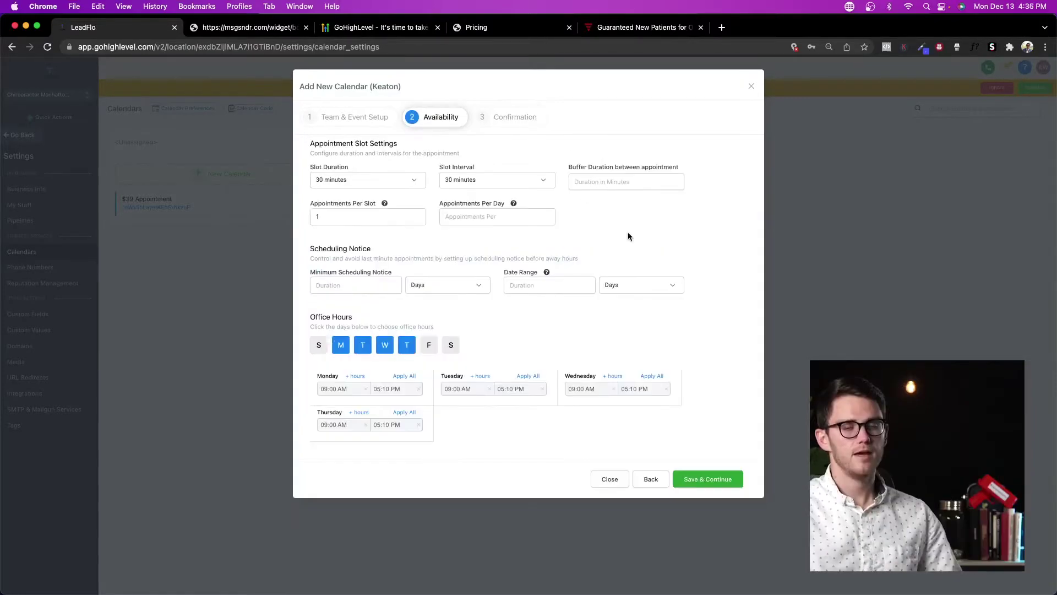
Step: Review the confirmation settings, then close the new calendar form without saving
left_click(515, 118)
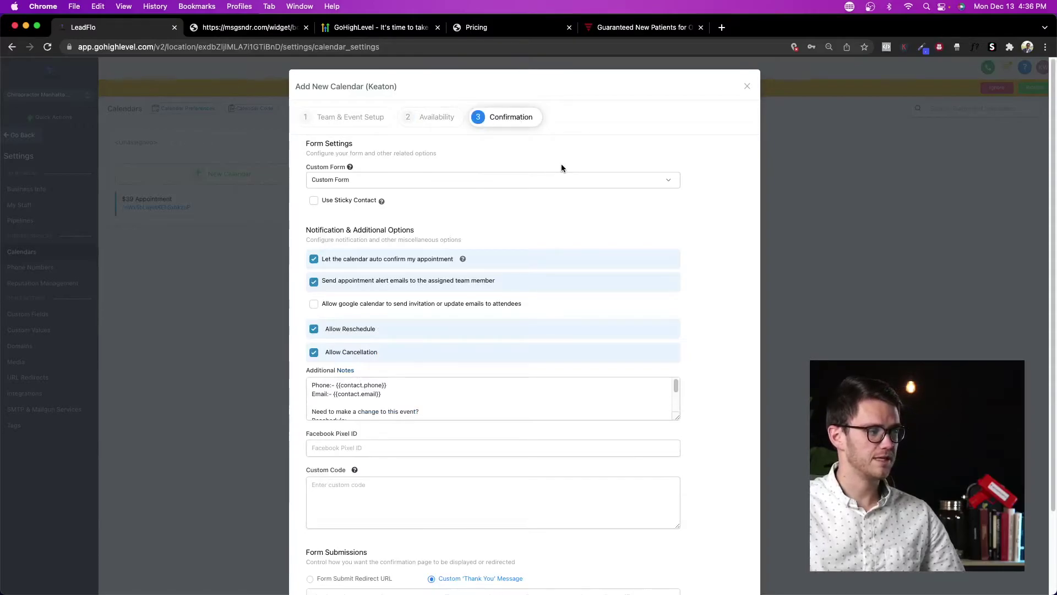
scroll(662, 328, "down", 3)
scroll(622, 286, "up", 3)
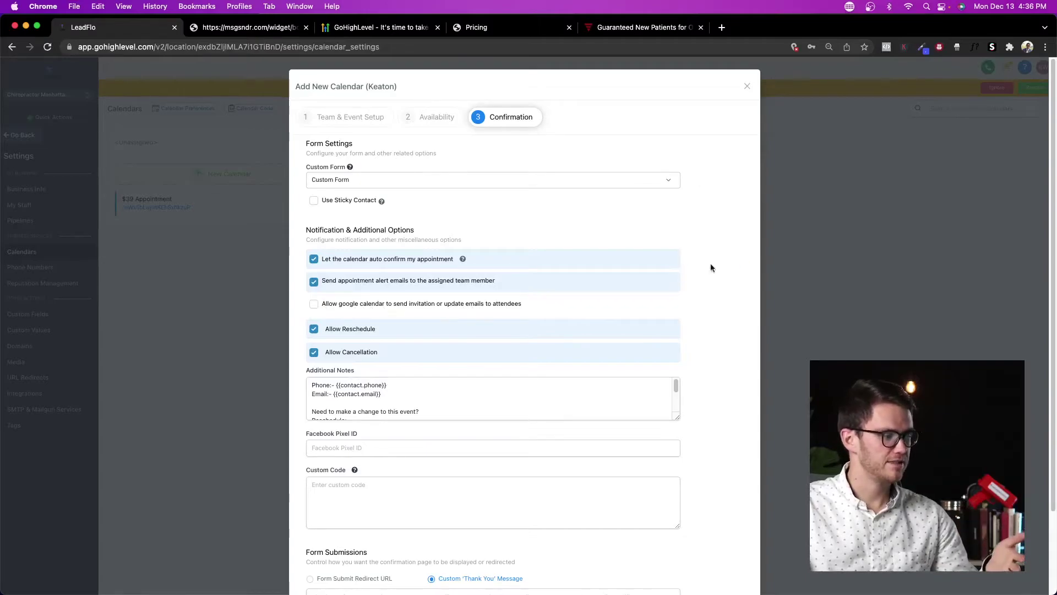
scroll(713, 245, "down", 2)
scroll(692, 244, "up", 2)
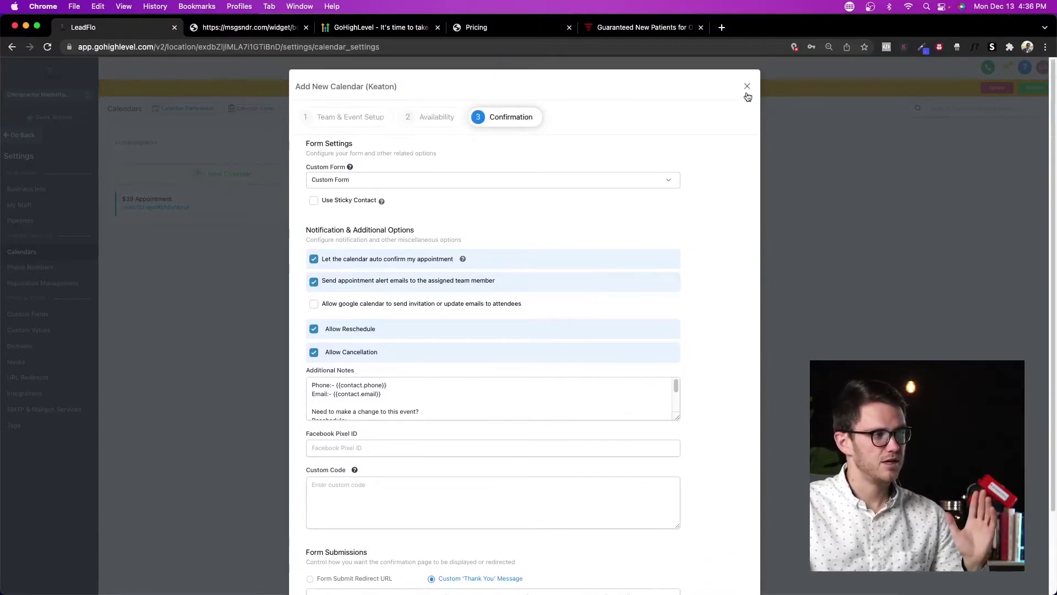
left_click(748, 87)
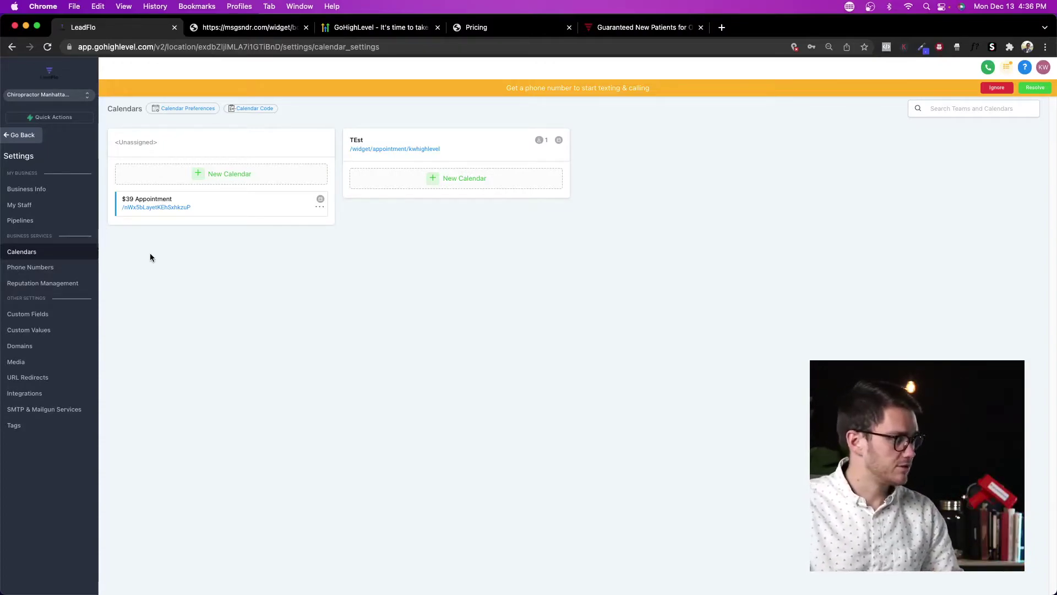
left_click(55, 268)
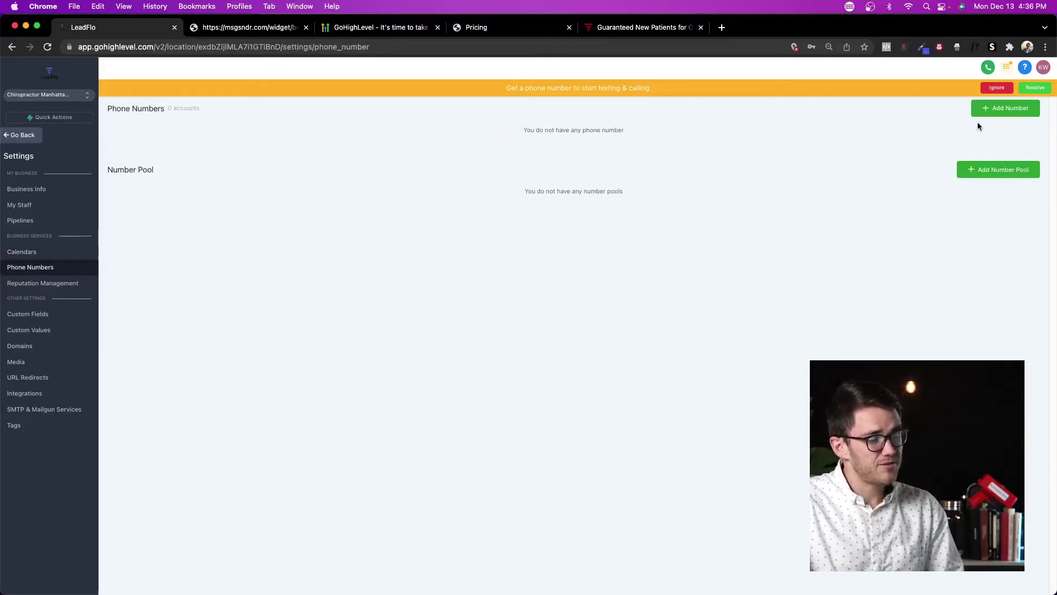
left_click(998, 109)
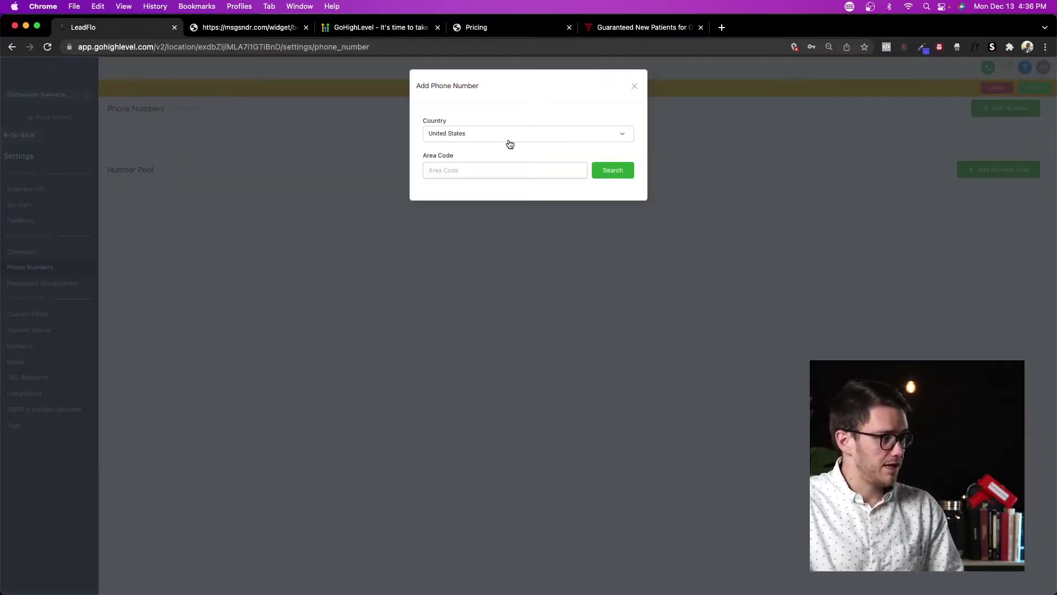
left_click(476, 170)
type("801")
left_click(629, 171)
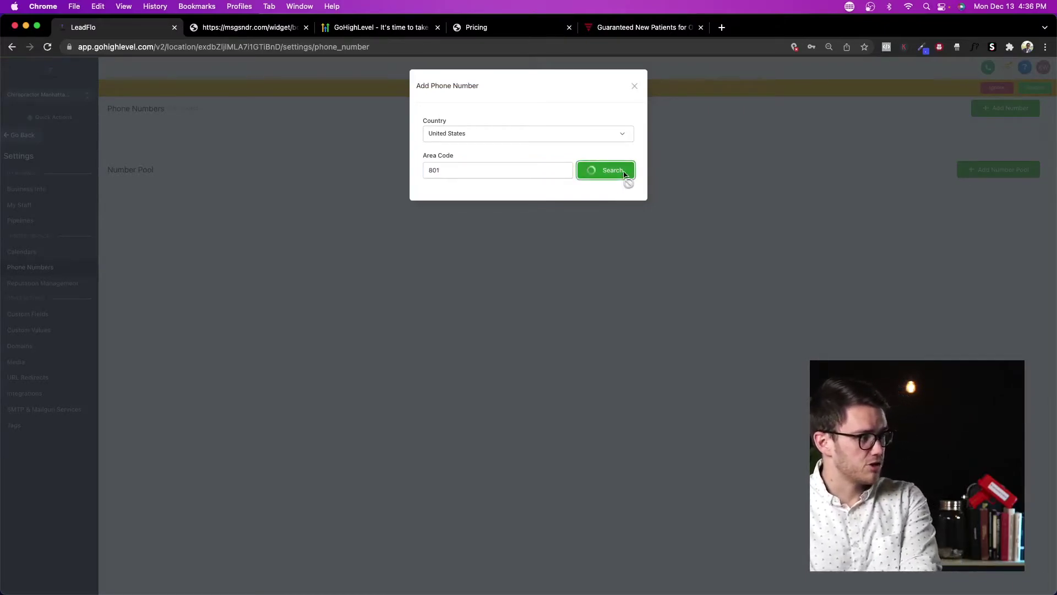
left_click_drag(456, 192, 547, 191)
double_click(466, 169)
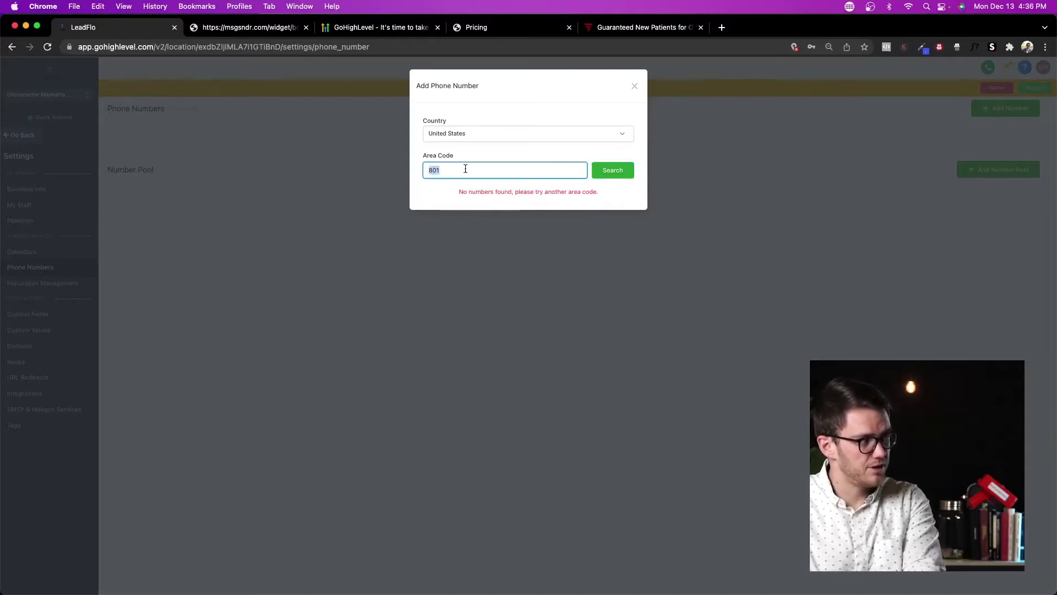
type("385")
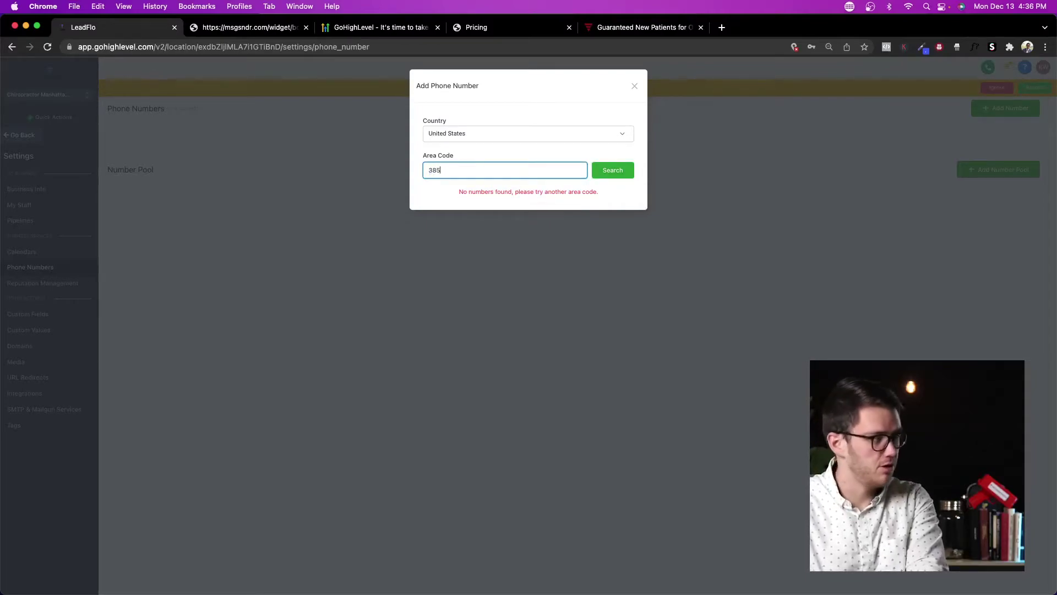
left_click(613, 170)
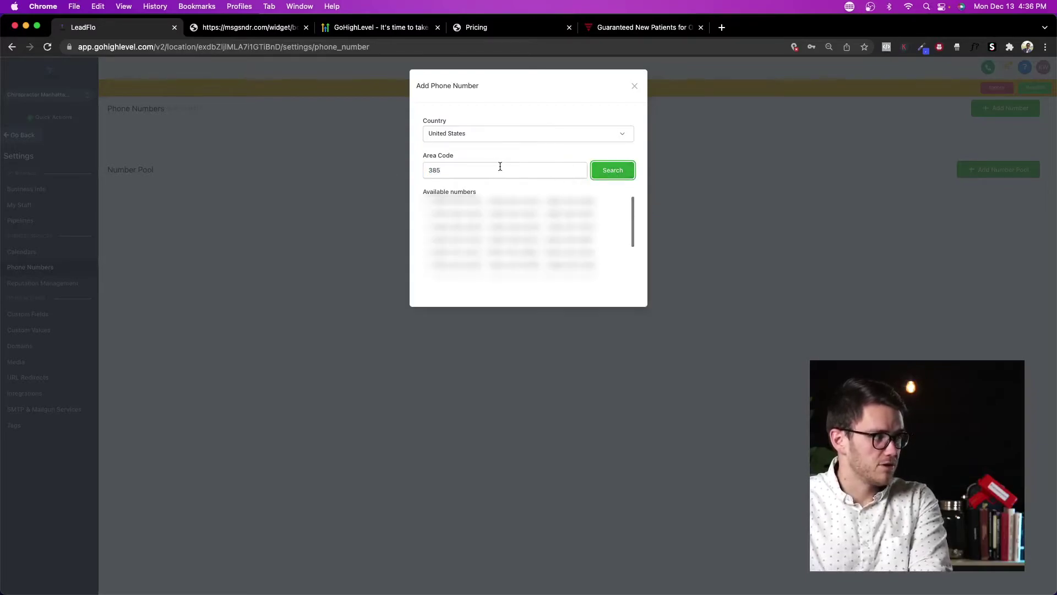
scroll(508, 226, "down", 3)
scroll(501, 229, "up", 3)
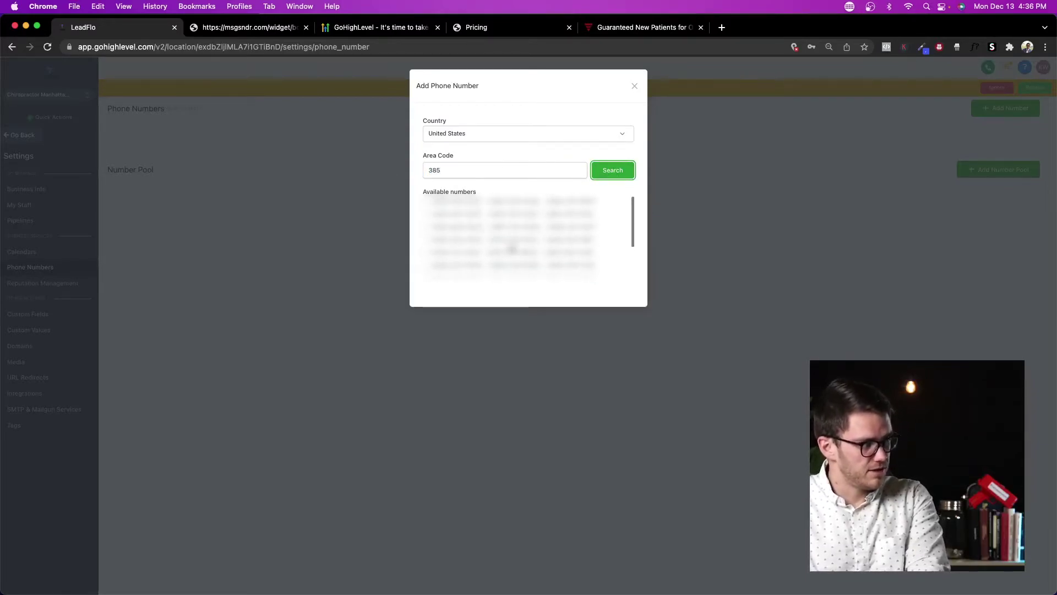
left_click(485, 228)
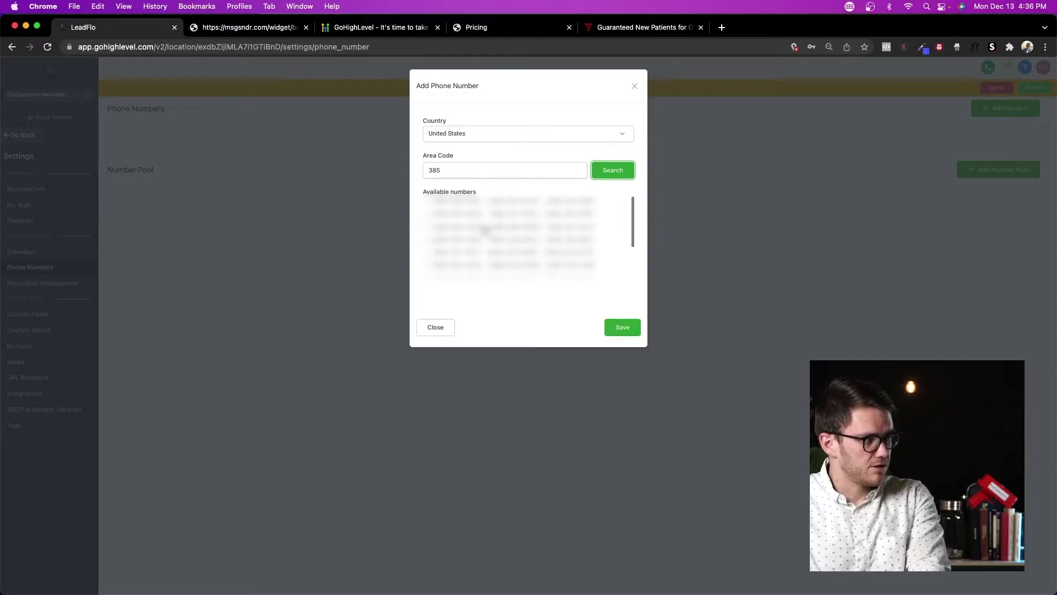
scroll(548, 263, "down", 2)
scroll(549, 263, "down", 1)
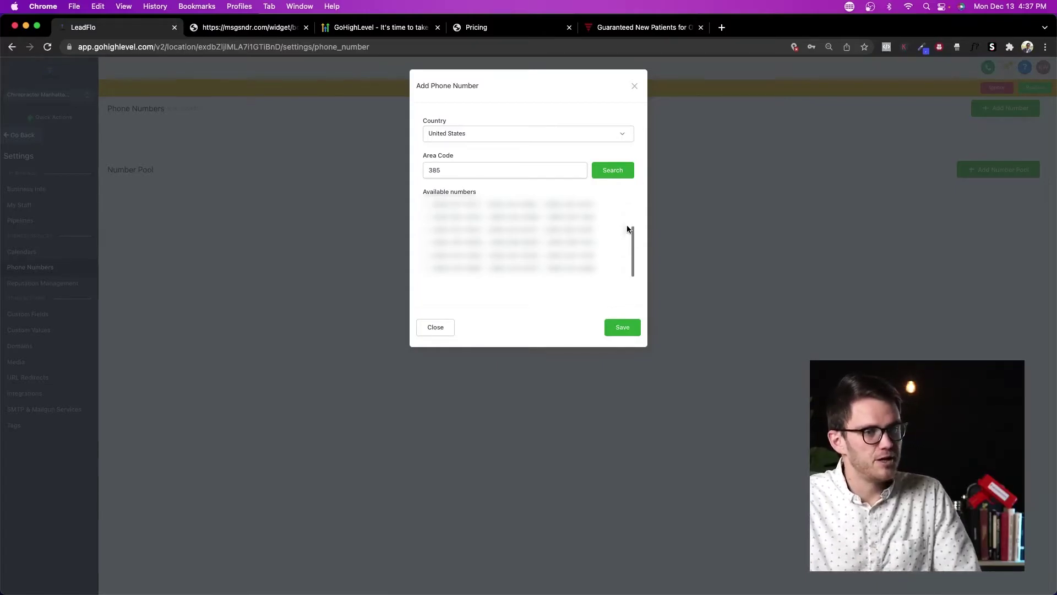
left_click(636, 86)
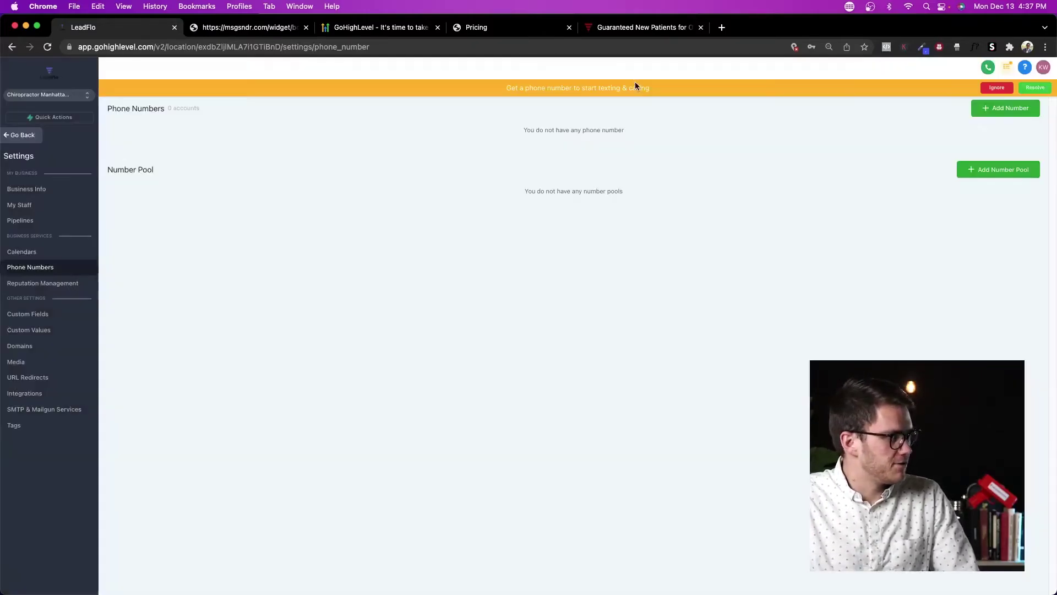
left_click(1016, 174)
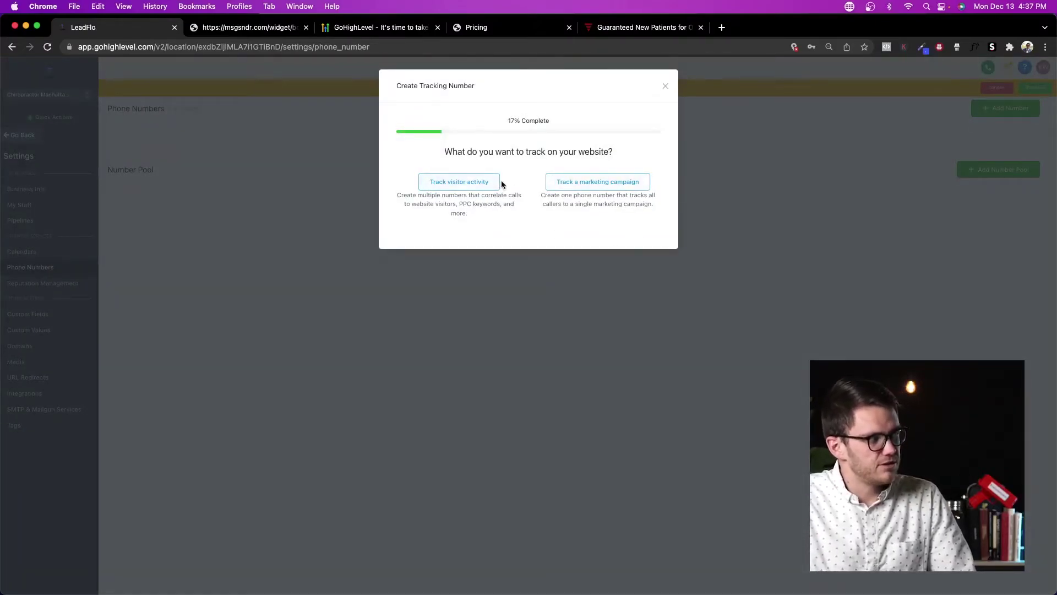
left_click(665, 87)
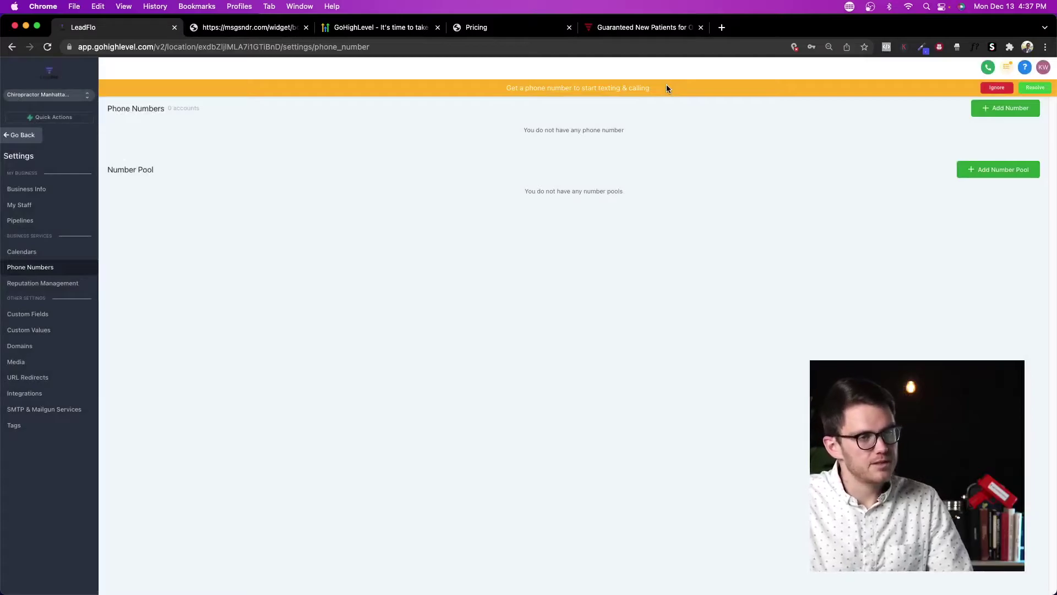
left_click(38, 285)
Step: Scroll through the review link and review request SMS settings
scroll(434, 282, "down", 10)
scroll(446, 276, "up", 6)
scroll(453, 272, "up", 5)
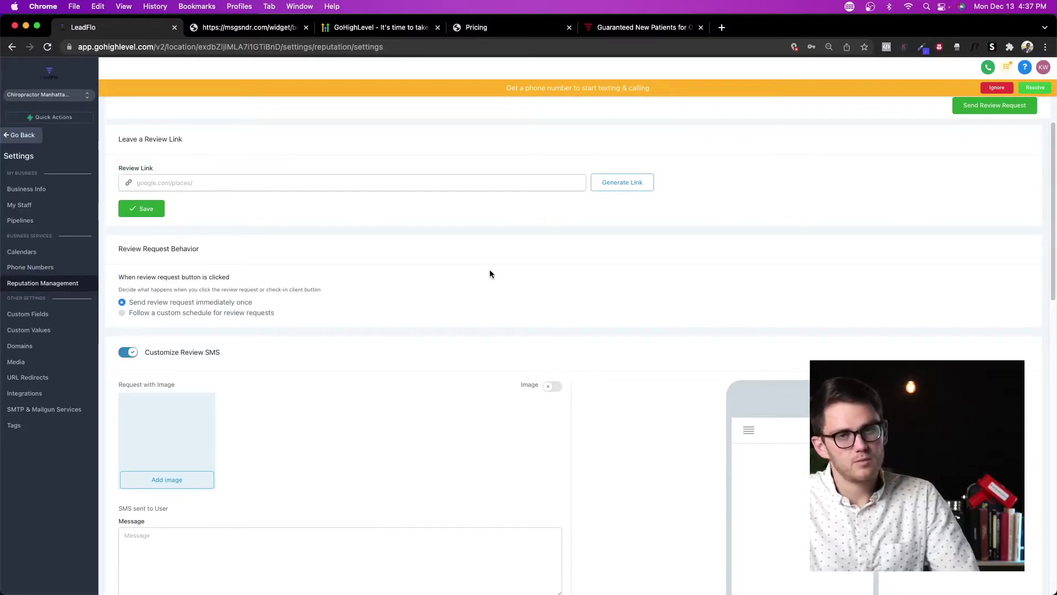
scroll(490, 268, "down", 10)
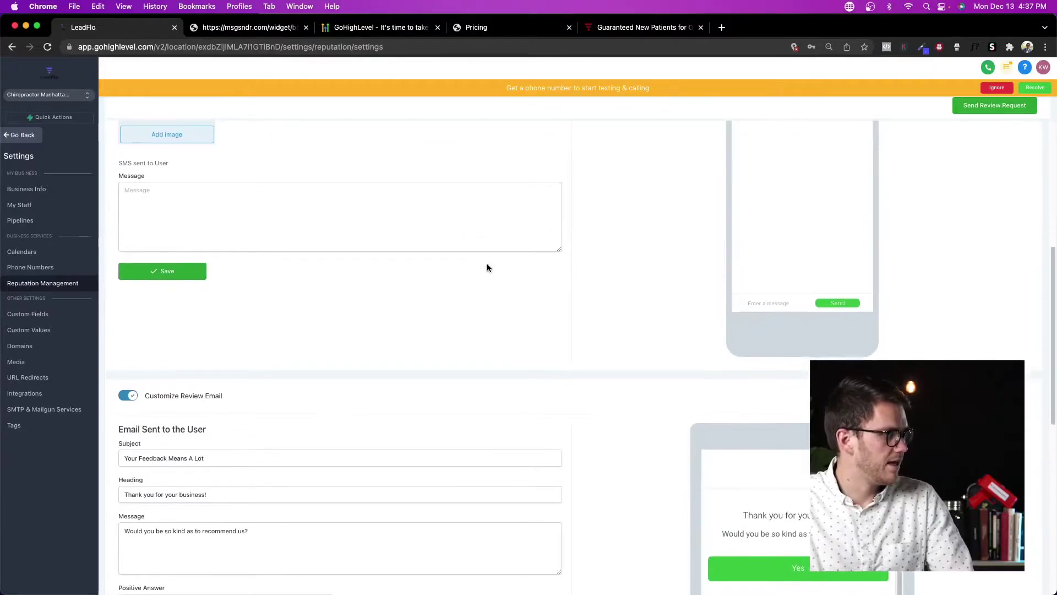
scroll(488, 264, "up", 6)
left_click(186, 401)
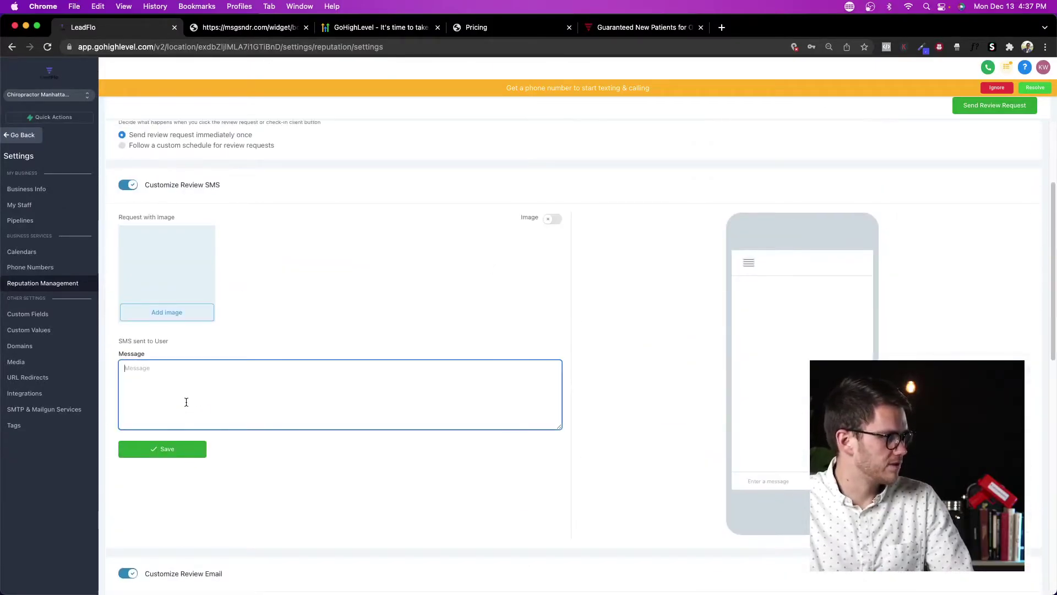
scroll(322, 392, "down", 9)
scroll(264, 323, "up", 4)
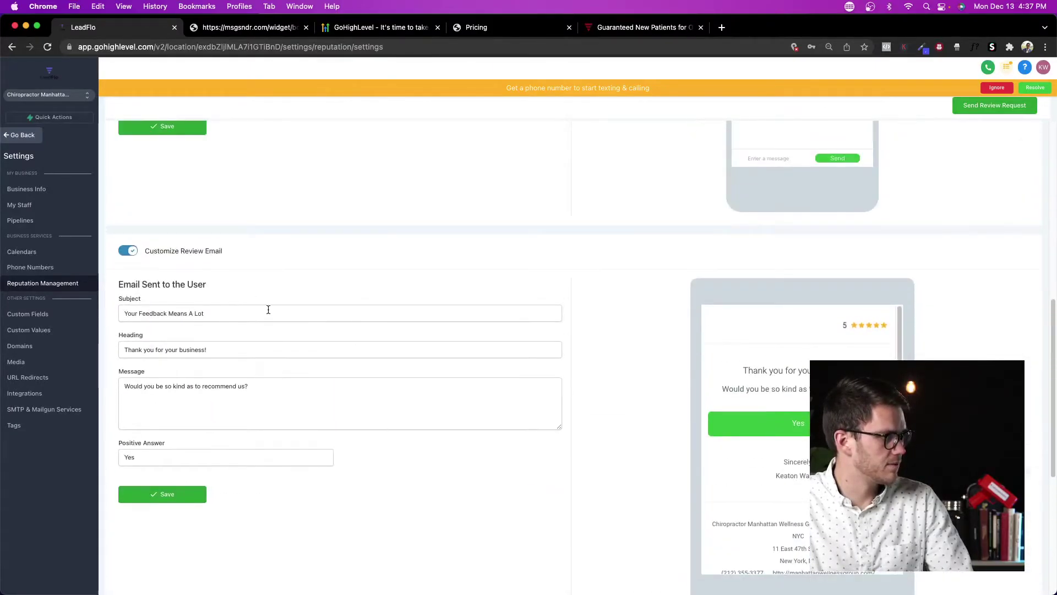
scroll(278, 314, "down", 5)
scroll(259, 308, "up", 5)
Step: Look over the review request email and review widget sections, then open Custom Fields
left_click(248, 386)
scroll(333, 386, "down", 7)
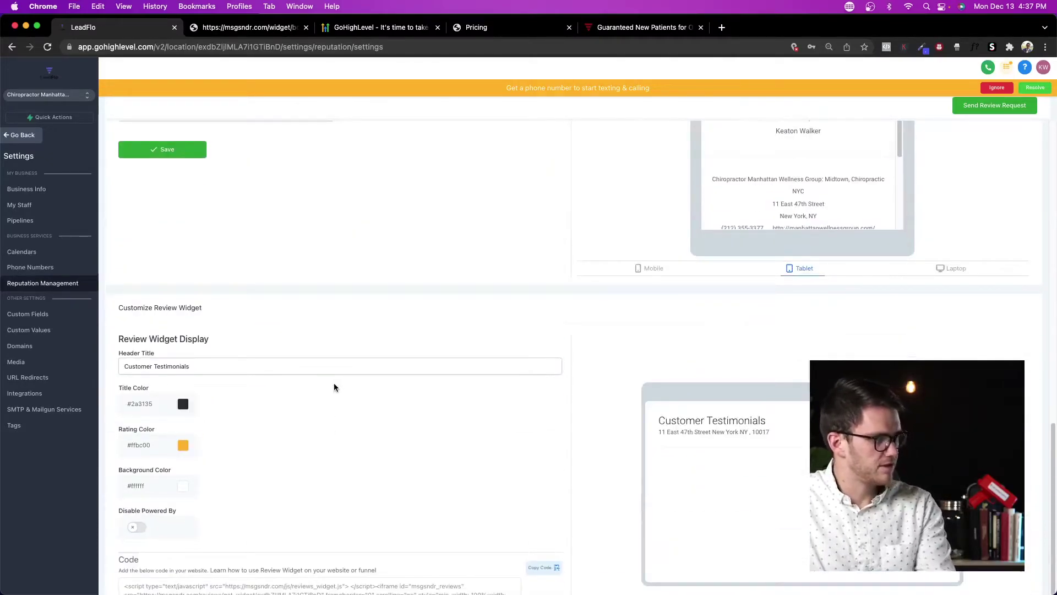
scroll(334, 382, "down", 1)
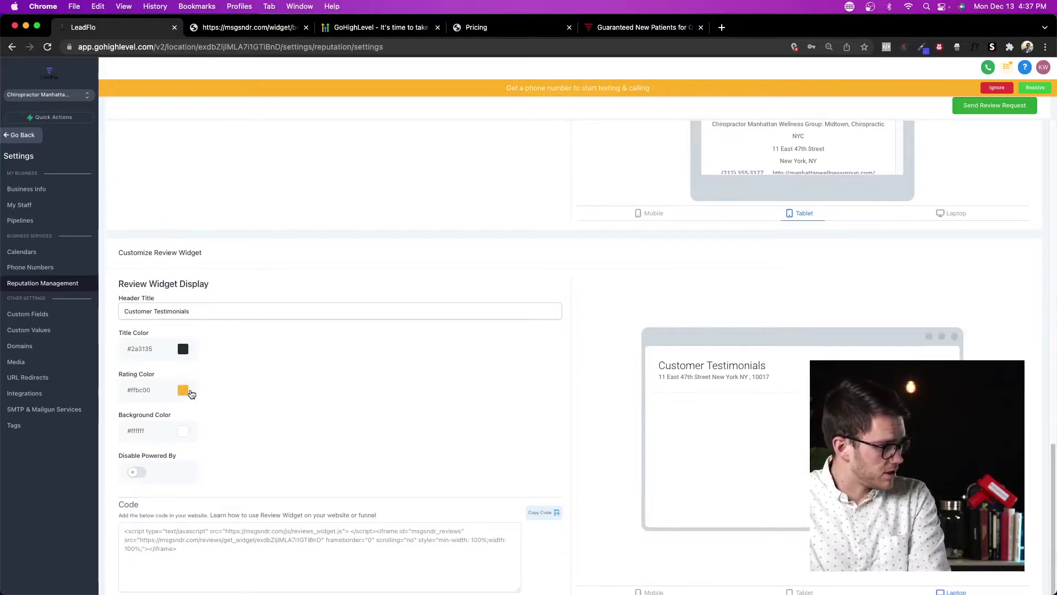
left_click_drag(144, 284, 225, 286)
left_click(321, 363)
scroll(467, 406, "up", 15)
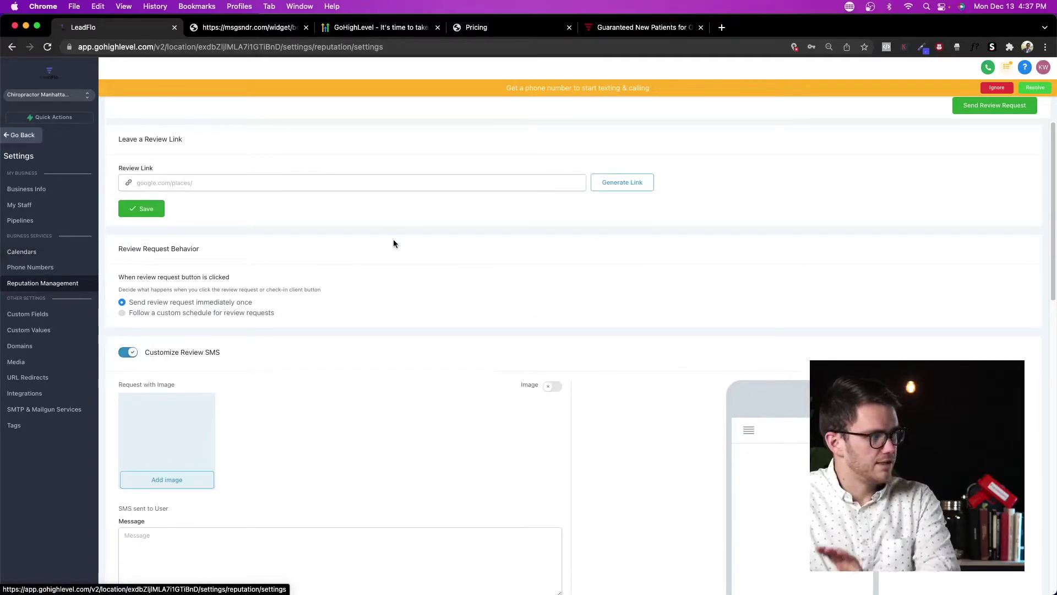
left_click(37, 319)
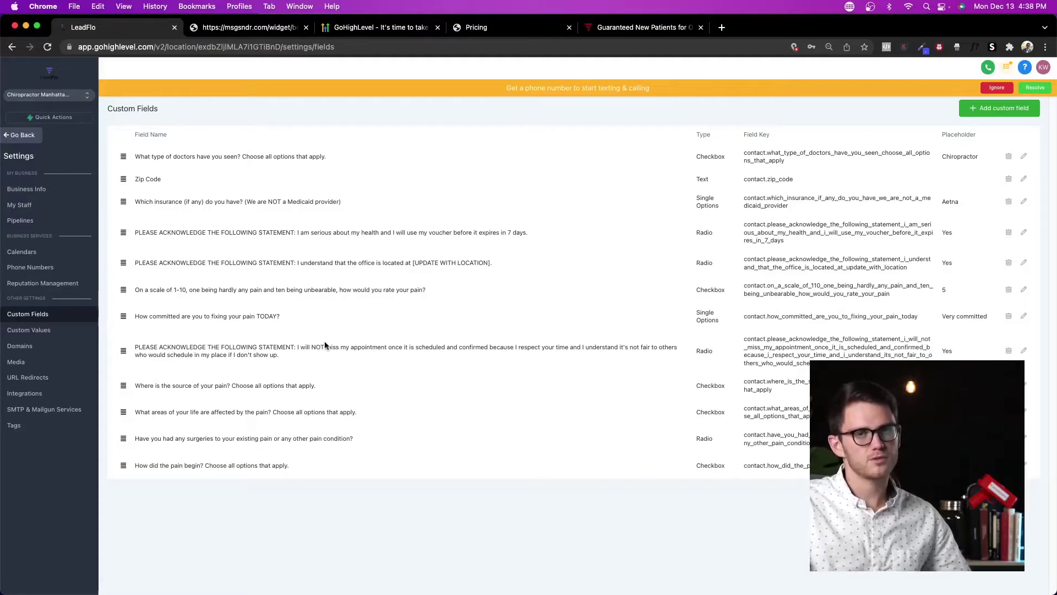
Step: Visit the Custom Values, Domains, Media, URL Redirects and Integrations settings pages in turn
left_click(45, 331)
left_click(52, 345)
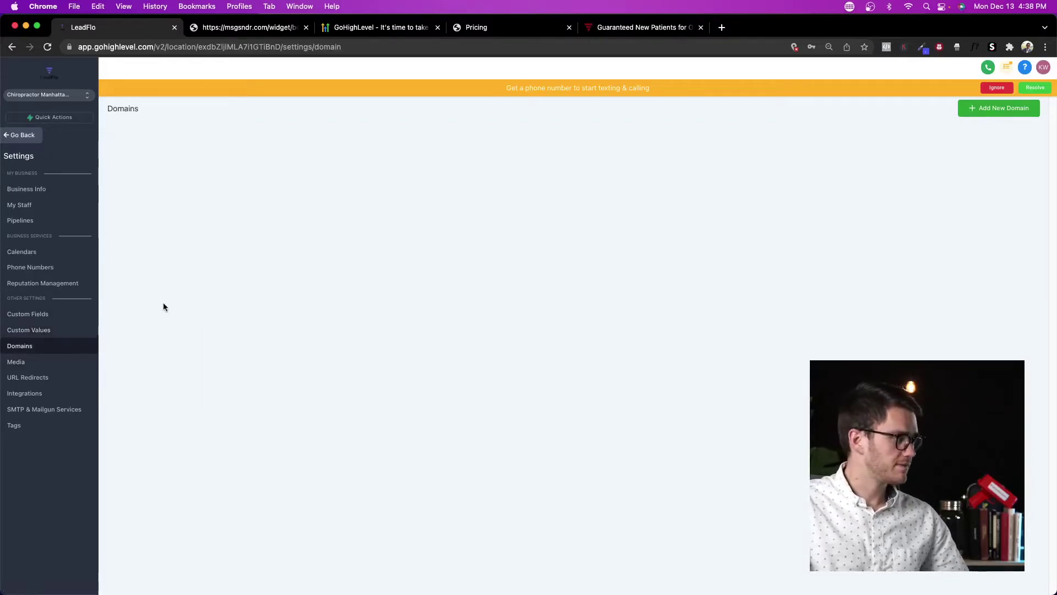
left_click(80, 361)
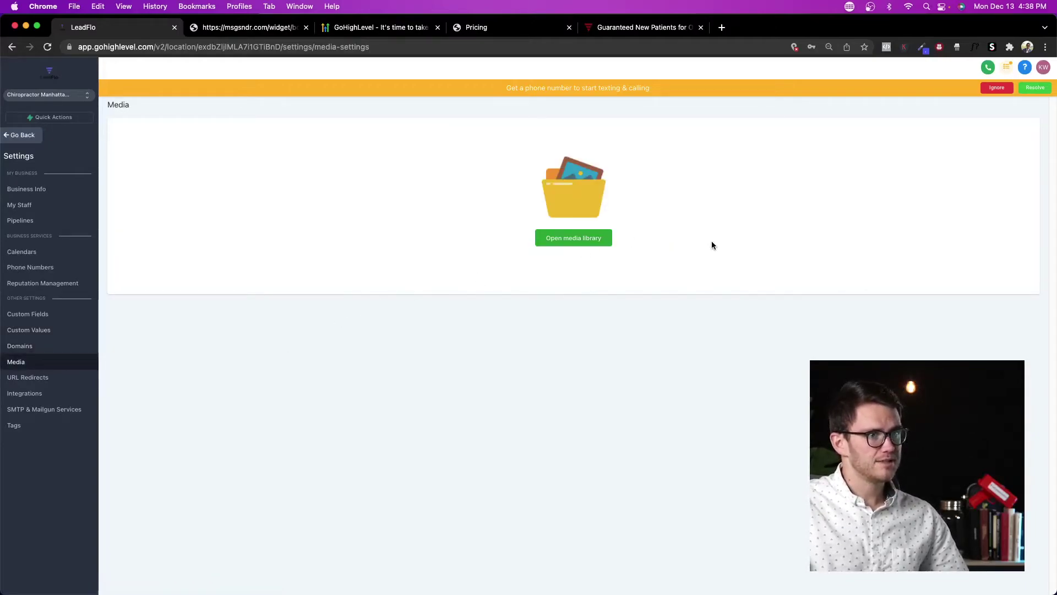
left_click(34, 377)
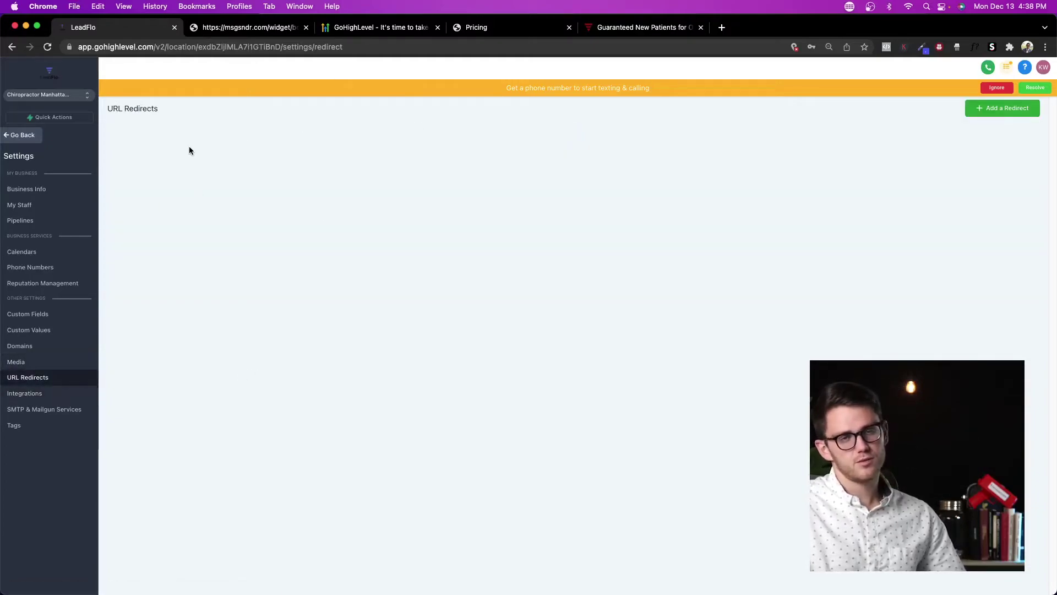
left_click(78, 393)
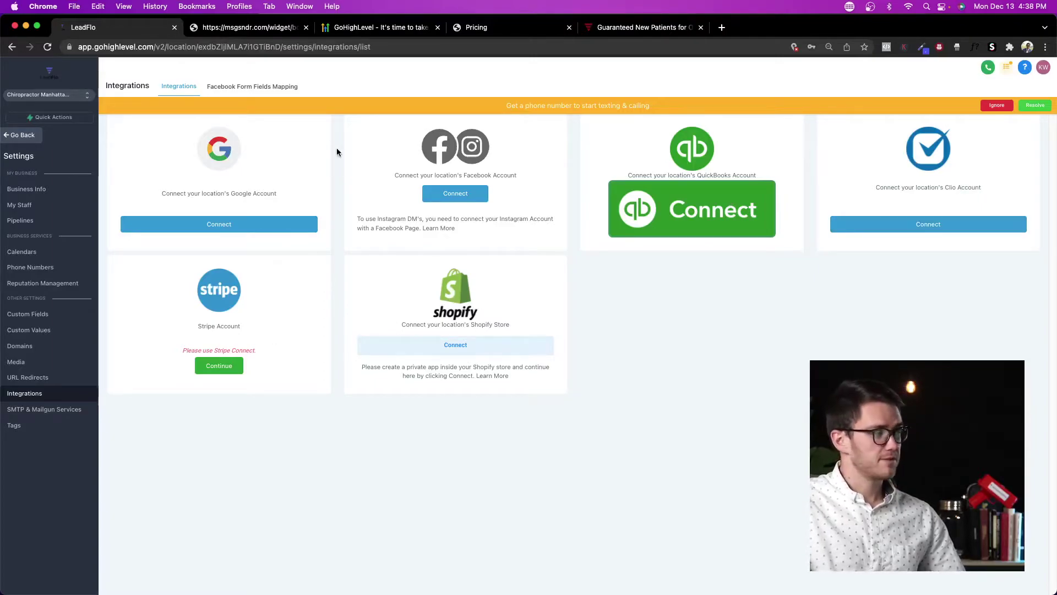
Step: Check Facebook Form Fields Mapping, dismiss the missing-page alert, and view SMTP & Mailgun Services
left_click(259, 86)
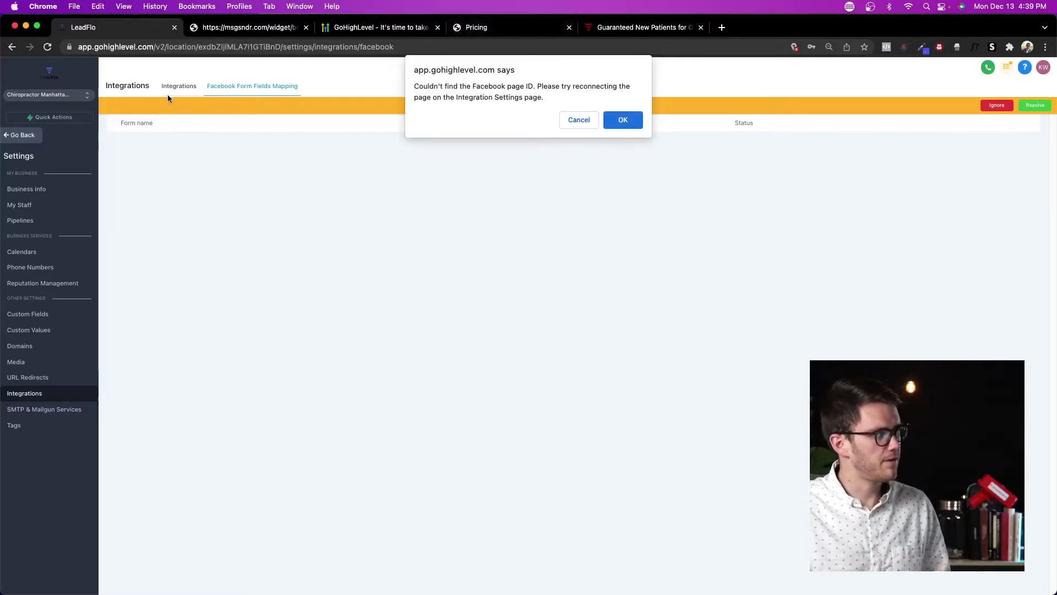
left_click(562, 120)
left_click(82, 409)
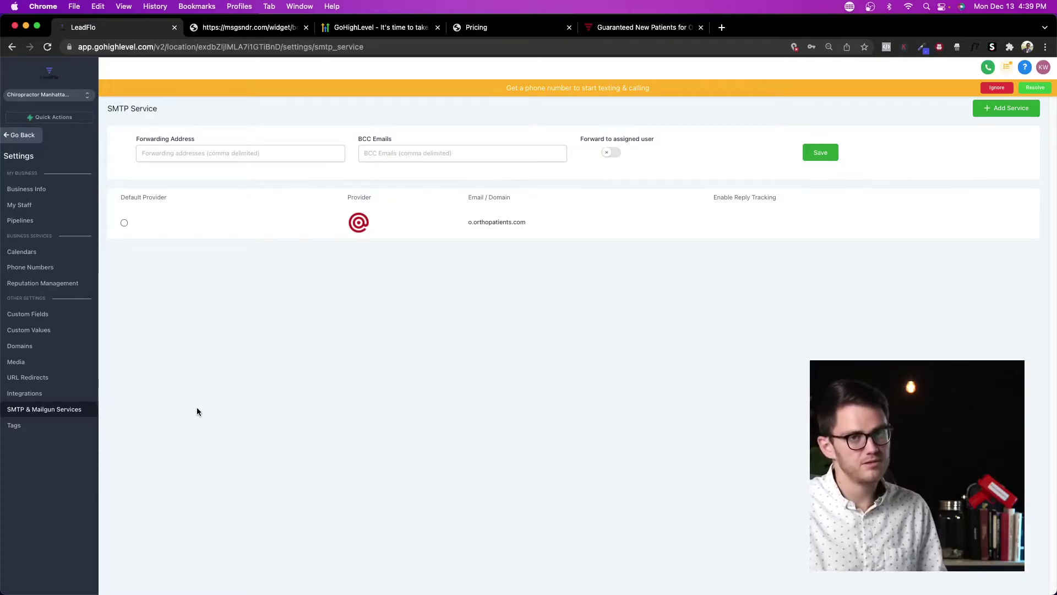
Step: Open the Tags settings and start a new tag, then cancel it
left_click(14, 425)
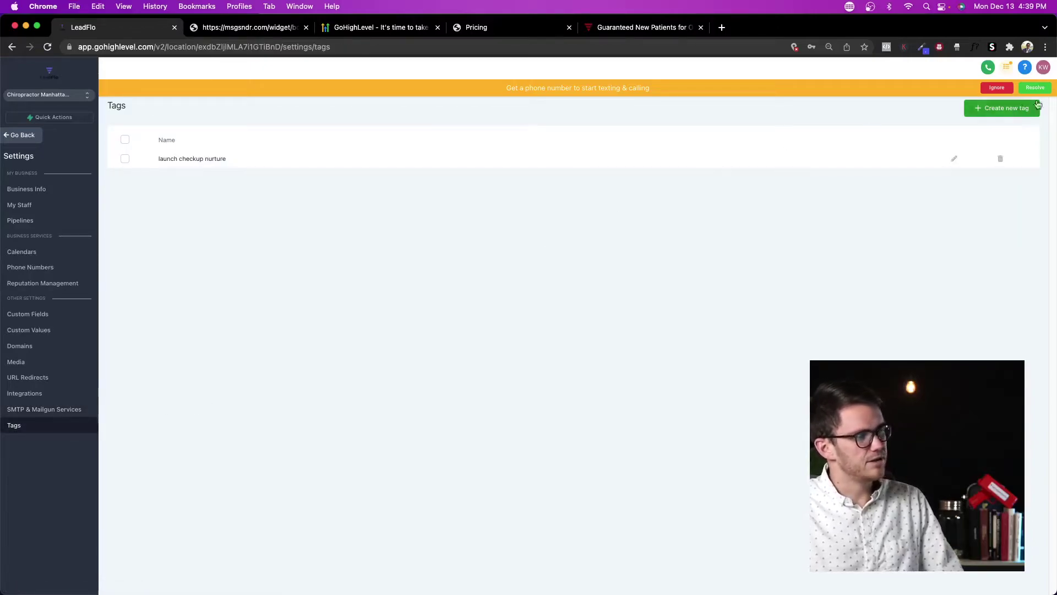
left_click(1011, 114)
left_click(609, 172)
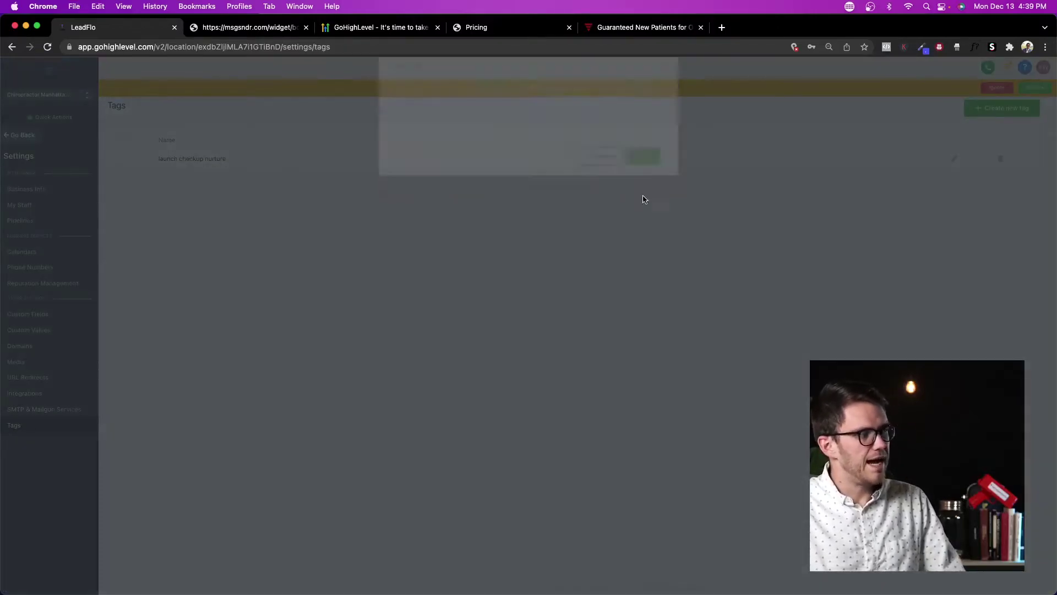
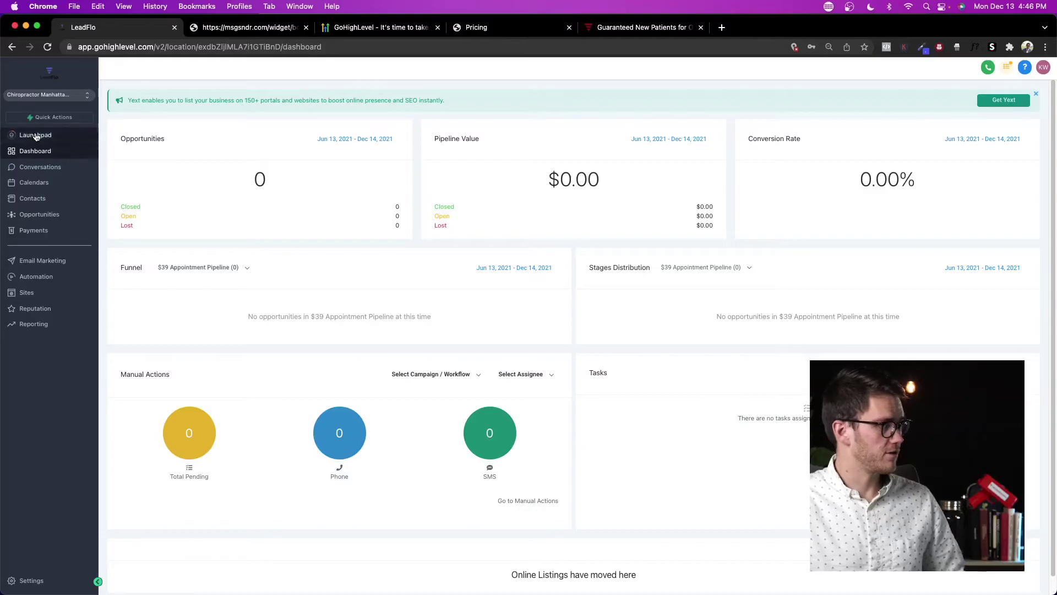
Step: Open Conversations, switch to another sub-account, and list all of its conversations
left_click(44, 169)
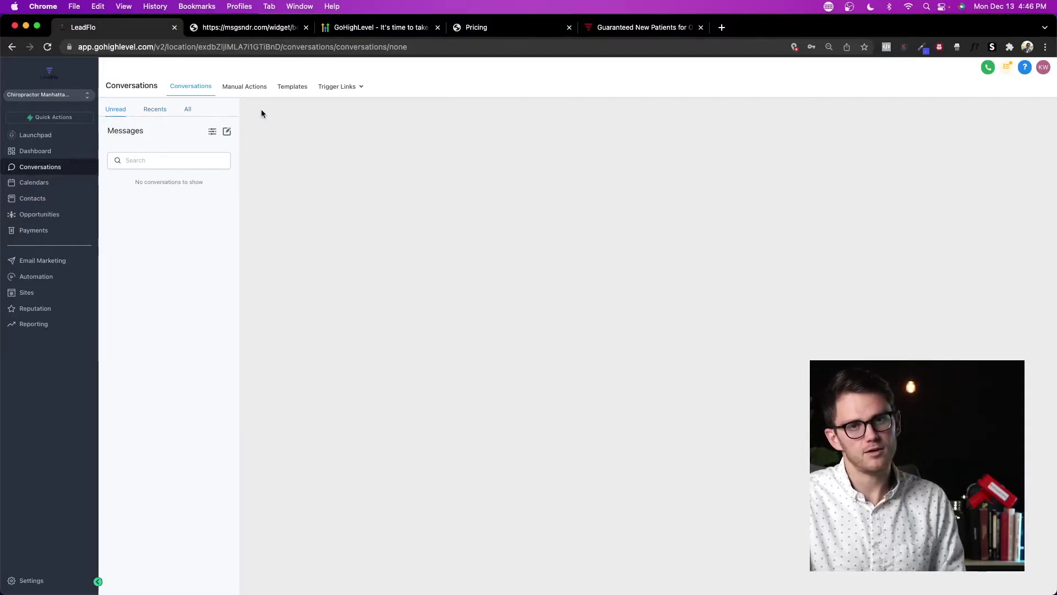
left_click(54, 95)
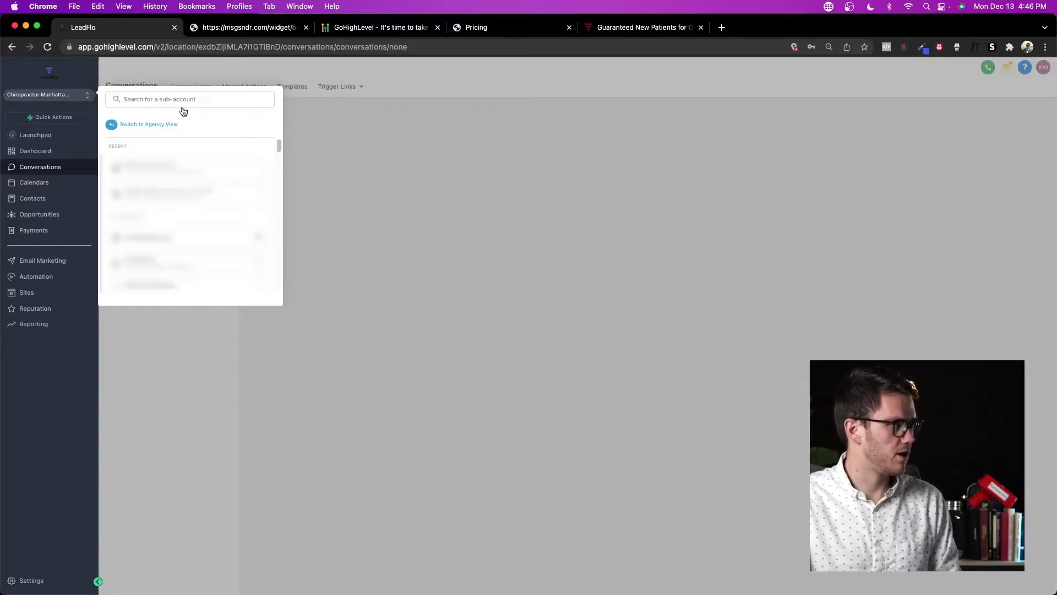
left_click(177, 171)
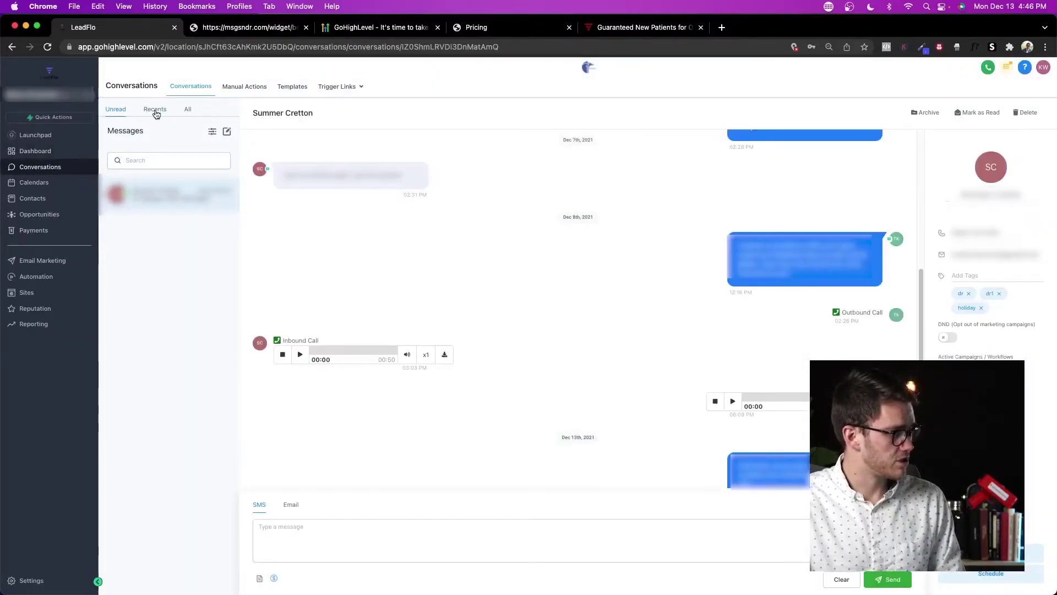
left_click(186, 109)
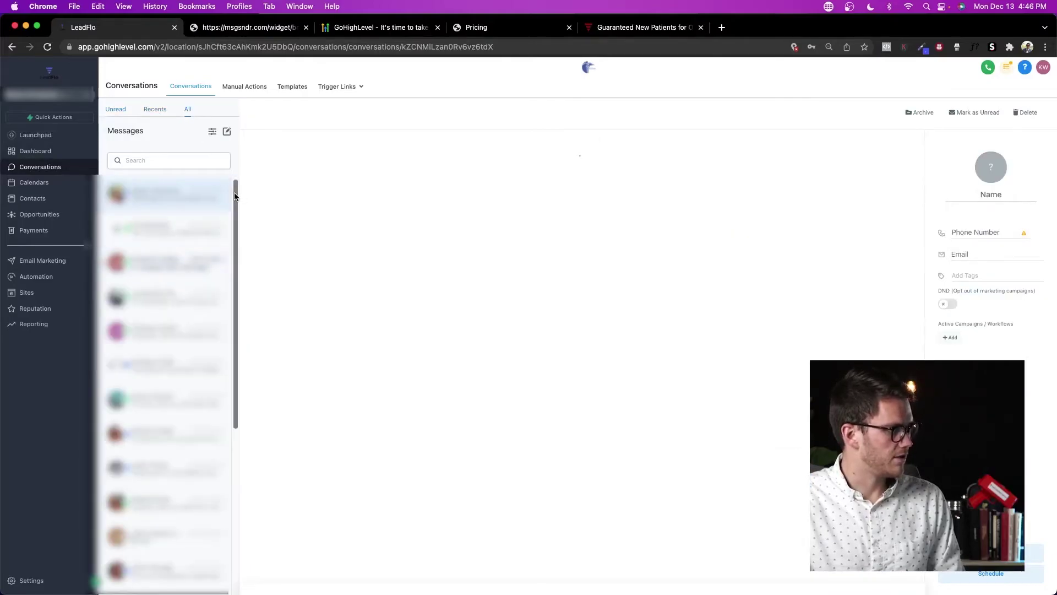
left_click_drag(232, 219, 229, 177)
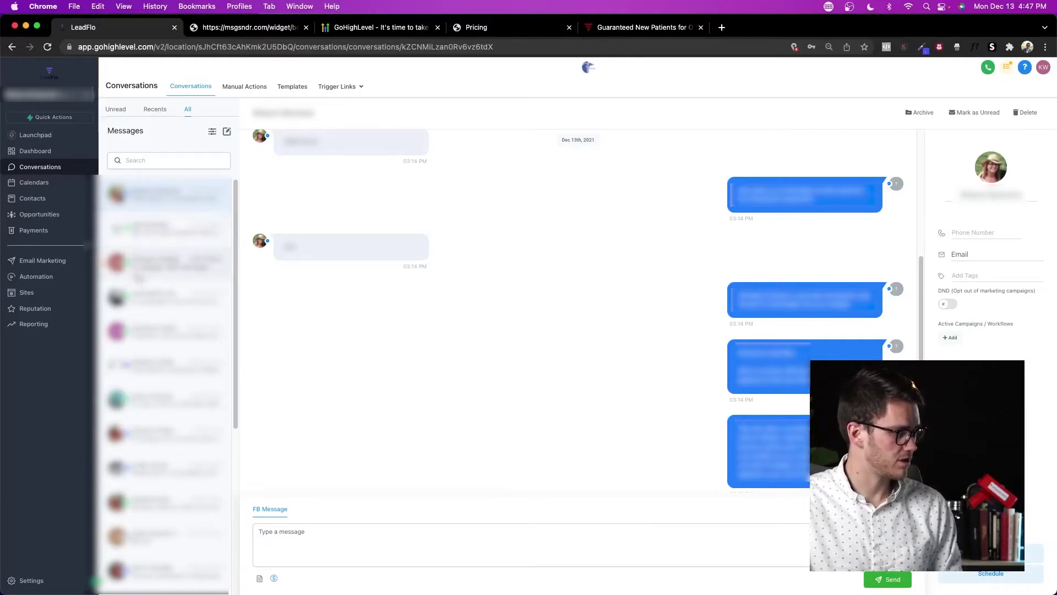
scroll(128, 267, "down", 5)
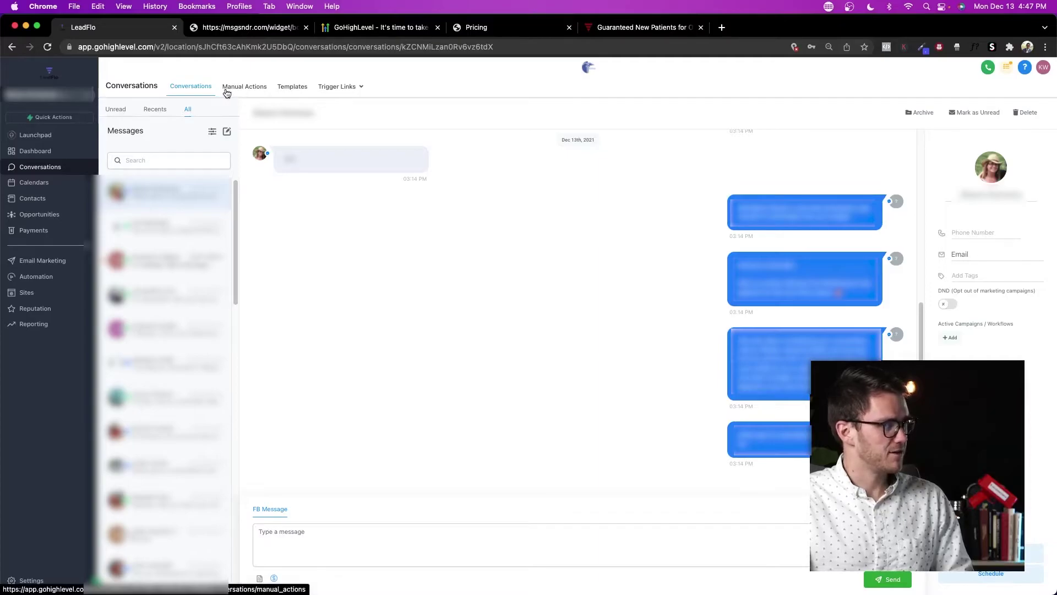
Step: Review the pending Manual Actions and its campaign filter, then the saved message Templates
left_click(228, 88)
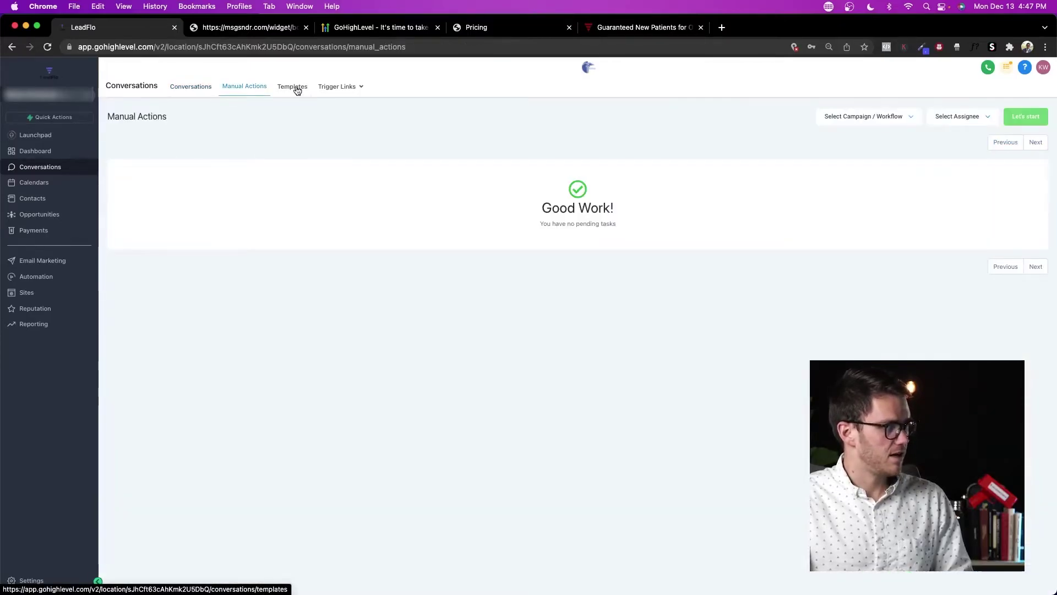
left_click(917, 118)
left_click(660, 143)
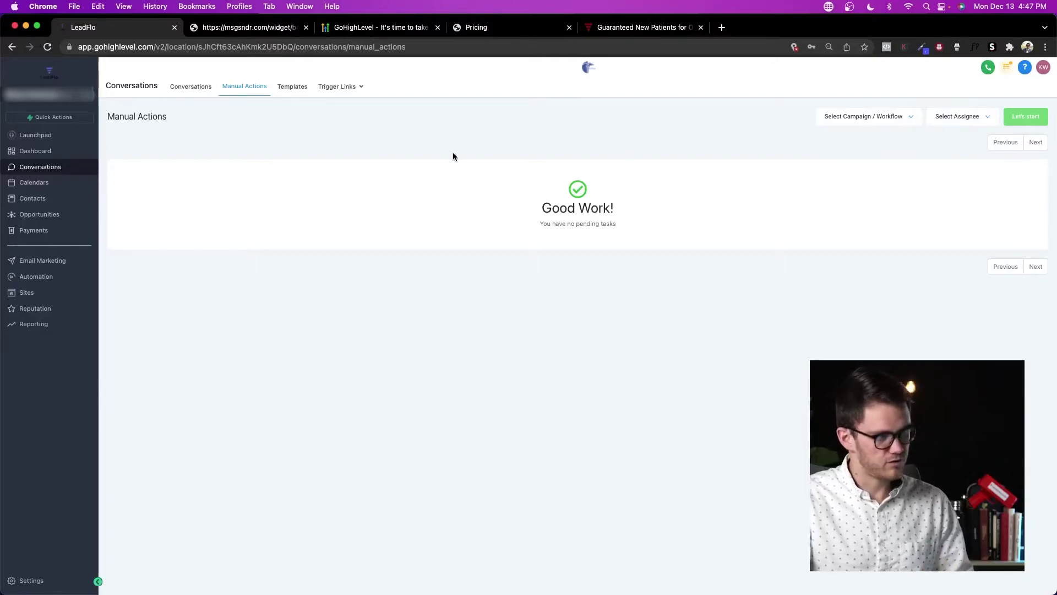
left_click(288, 90)
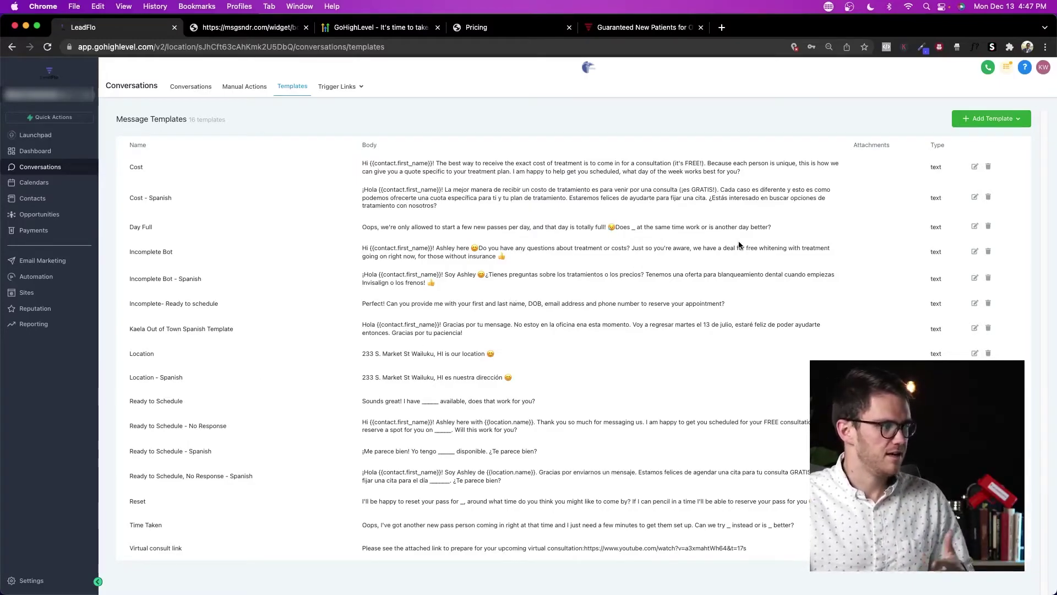
Step: Browse message templates from the inbox's template picker, then dismiss it without inserting any
left_click(201, 91)
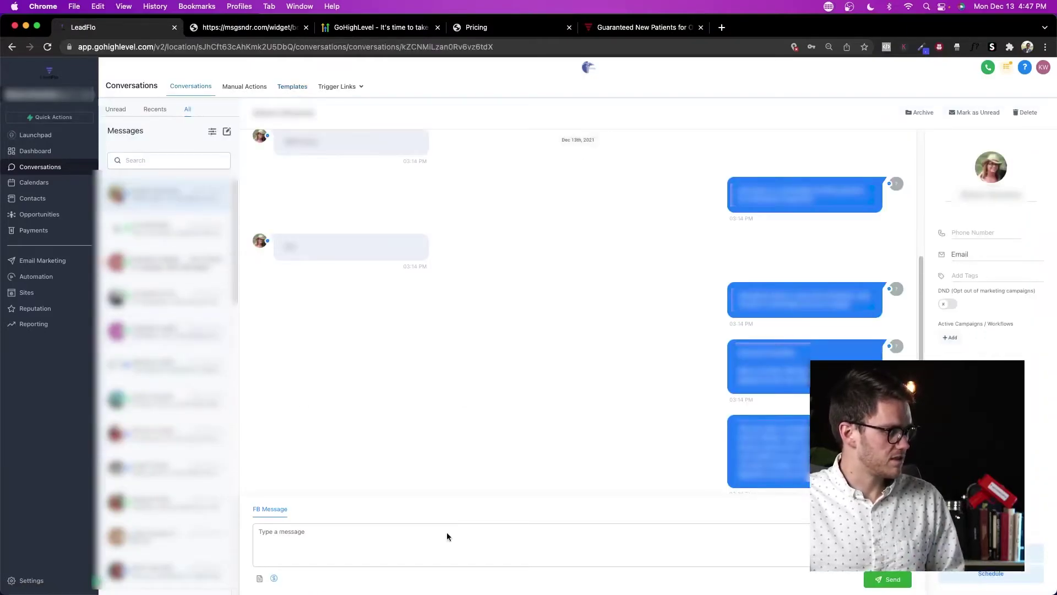
left_click(259, 579)
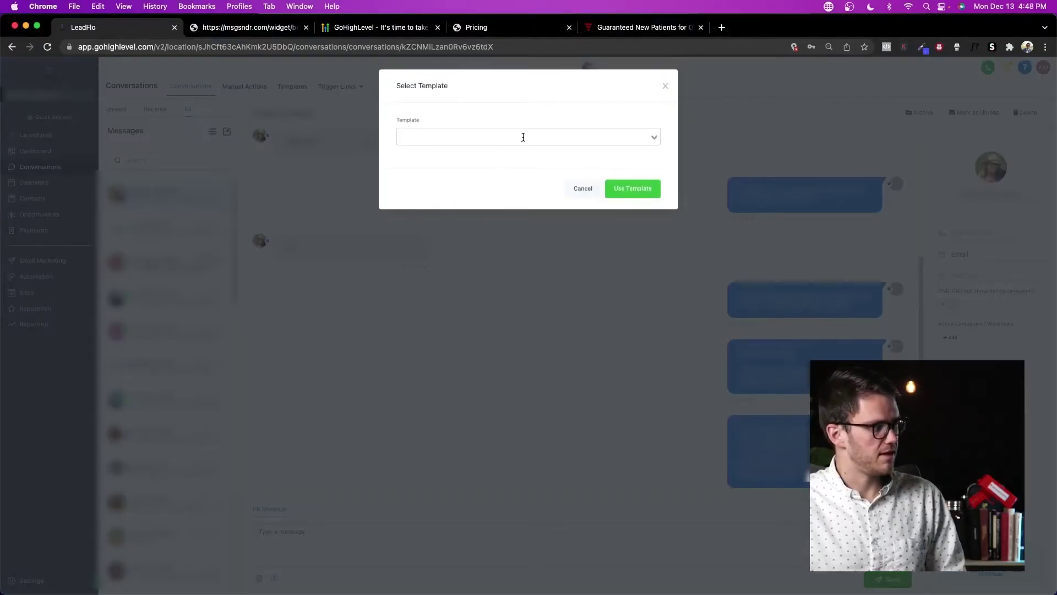
left_click(522, 137)
scroll(527, 176, "down", 5)
scroll(605, 170, "up", 5)
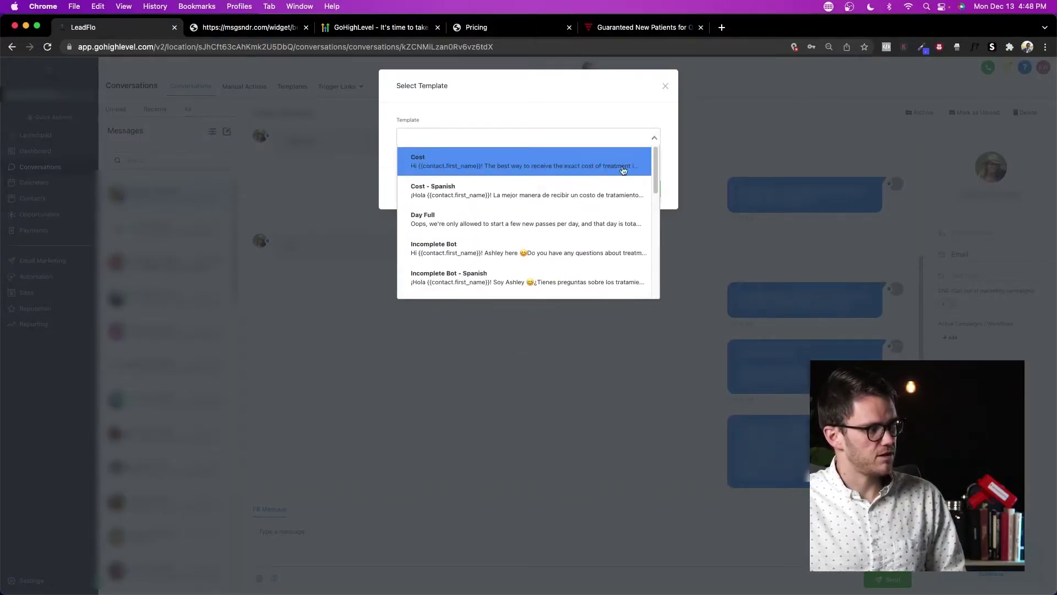
left_click(665, 166)
left_click(665, 85)
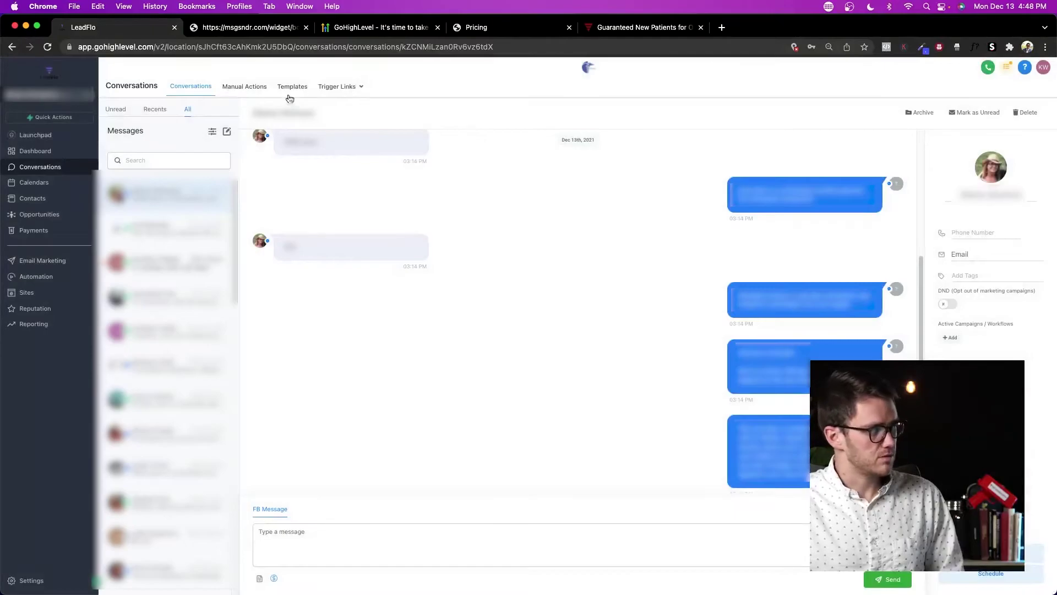
Step: Check the Trigger Links list and its analytics, then bring up the Calendars
mouse_move(342, 90)
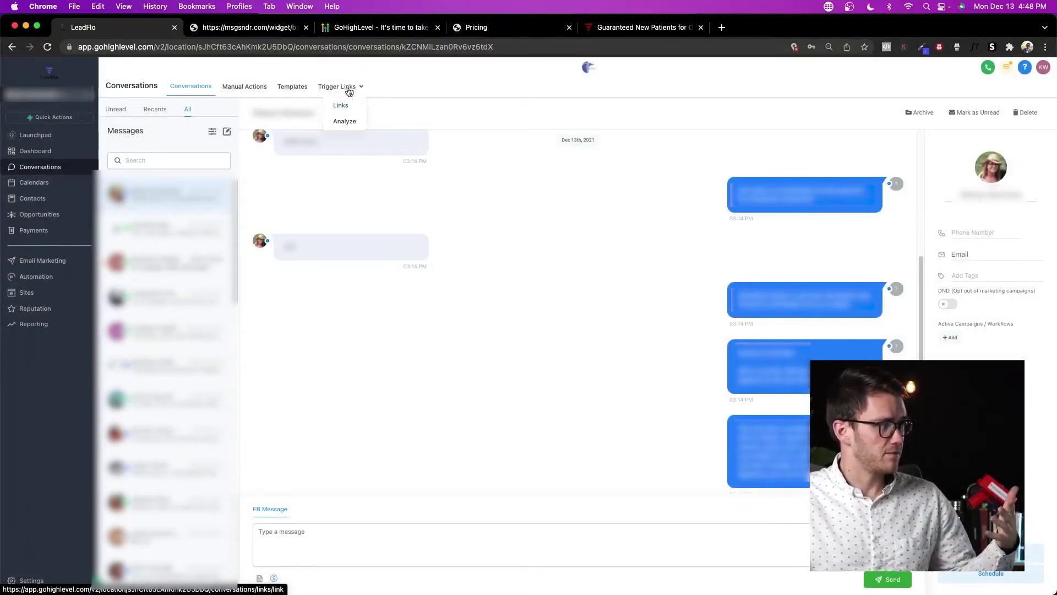
left_click(353, 107)
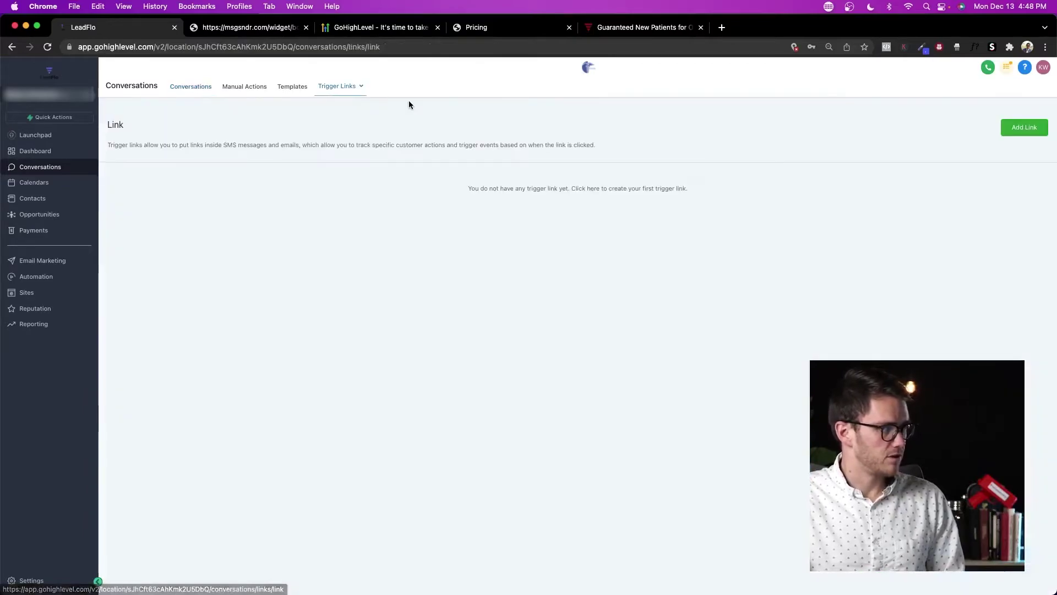
mouse_move(358, 90)
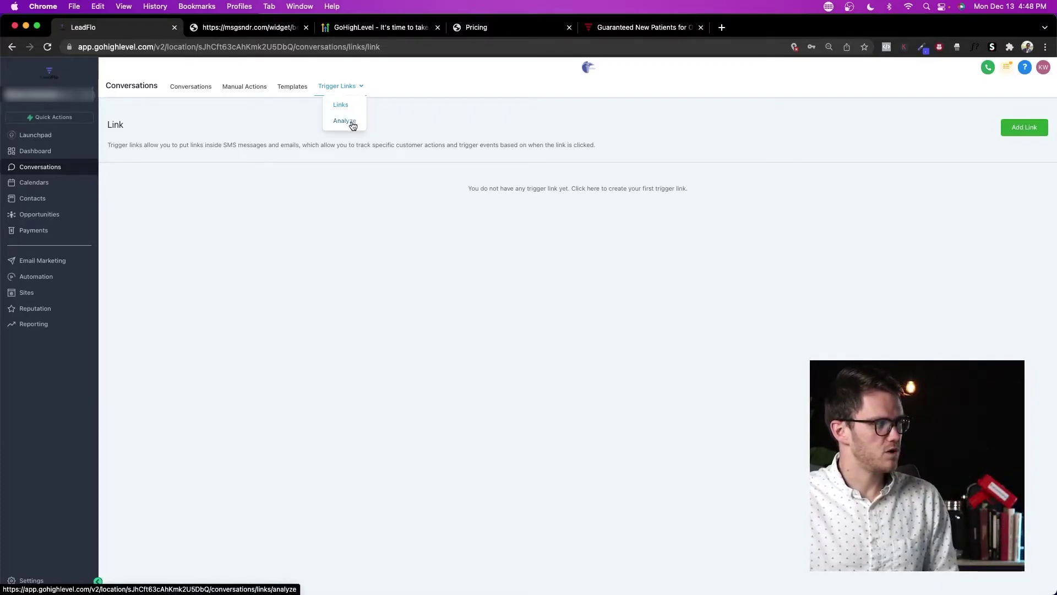
left_click(347, 121)
left_click(341, 105)
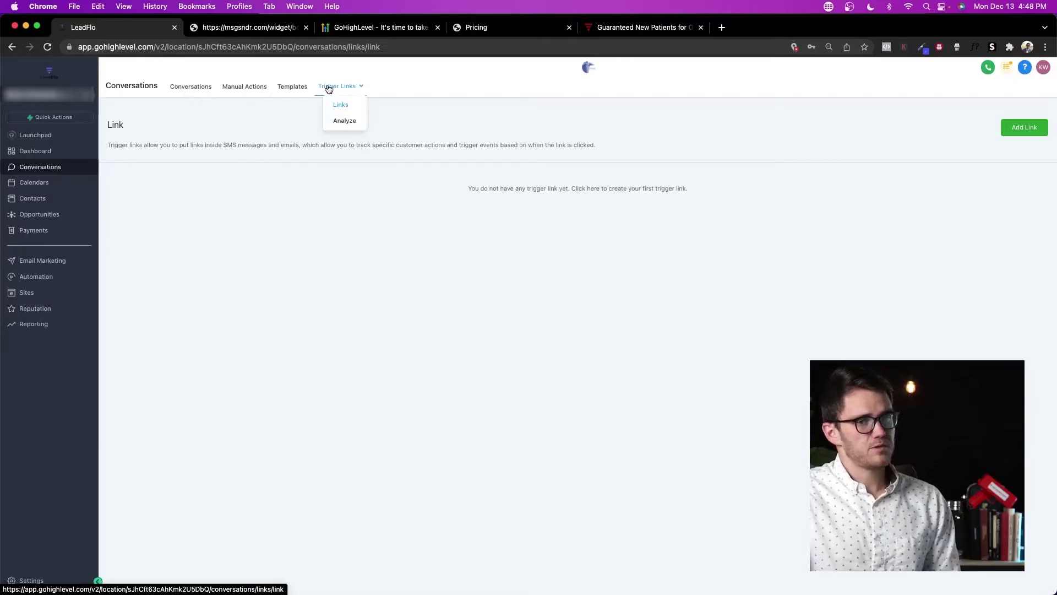
left_click(57, 167)
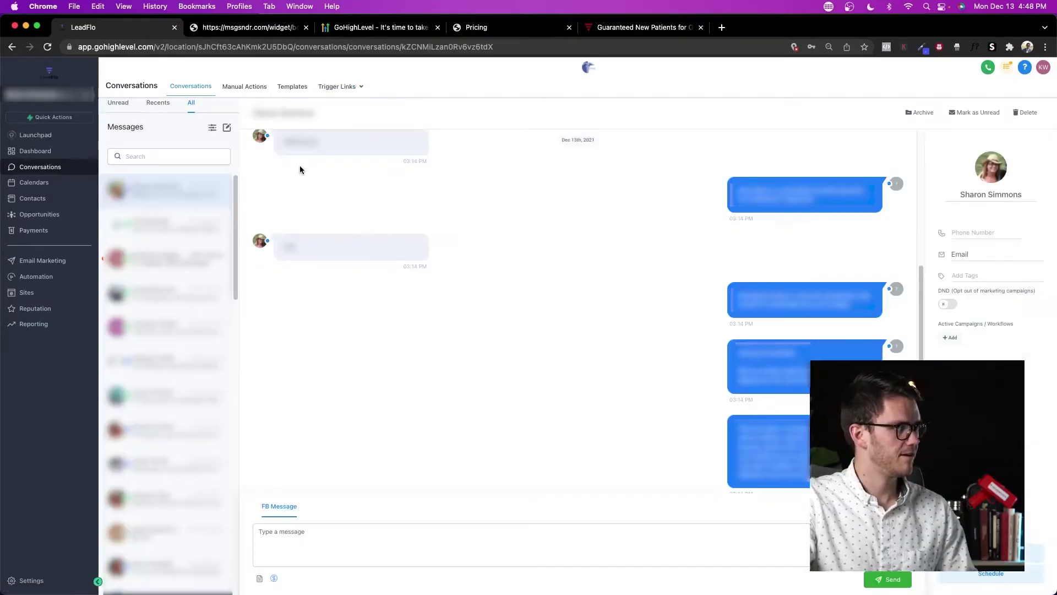
left_click(41, 182)
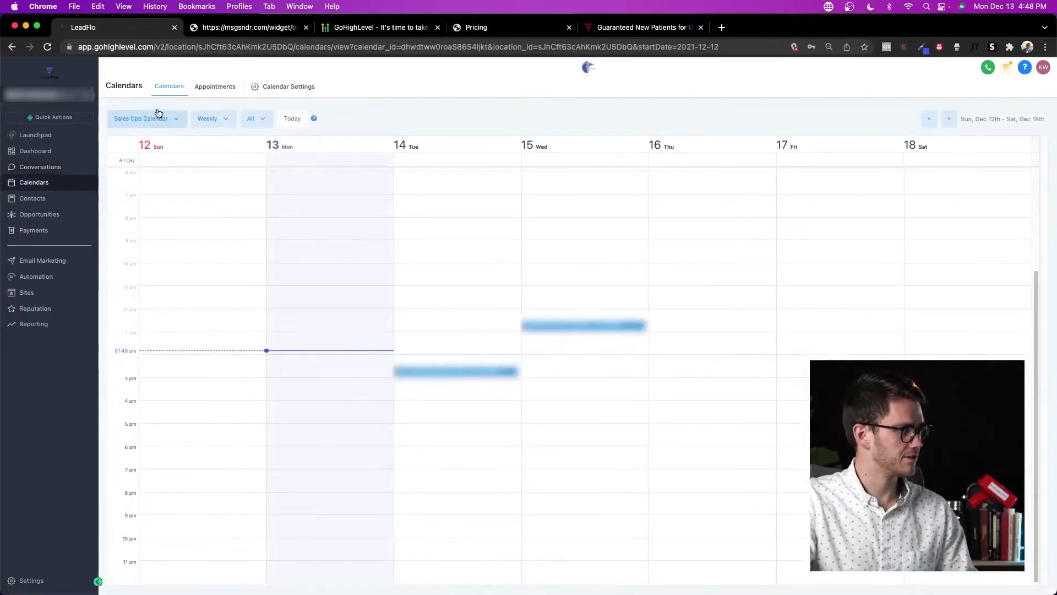
Step: Compare the Appointments list with the weekly Sales Opp Calendar, then go to Contacts
left_click(214, 87)
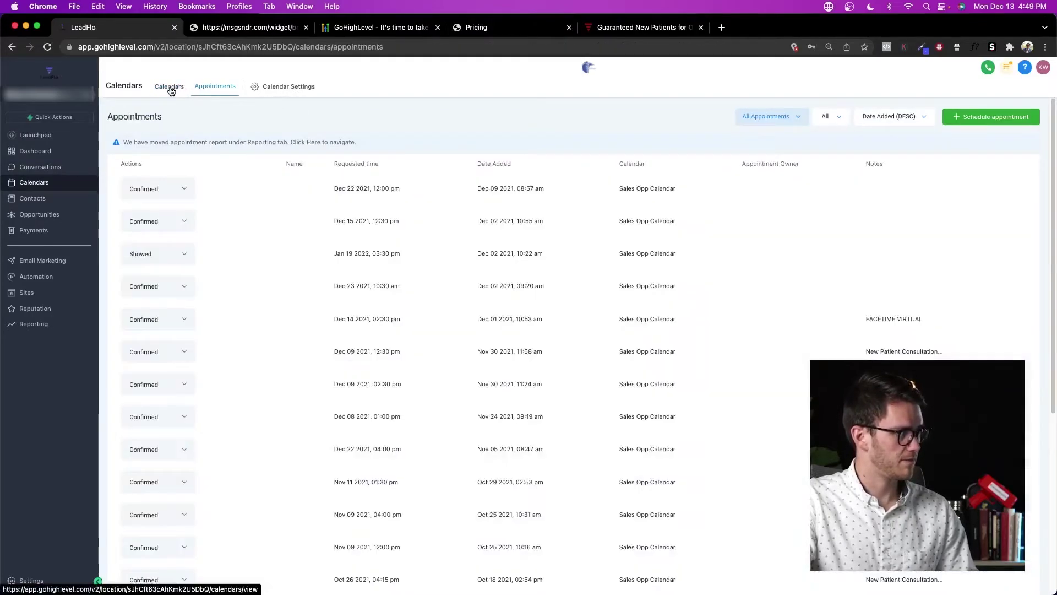
left_click(170, 88)
left_click(166, 123)
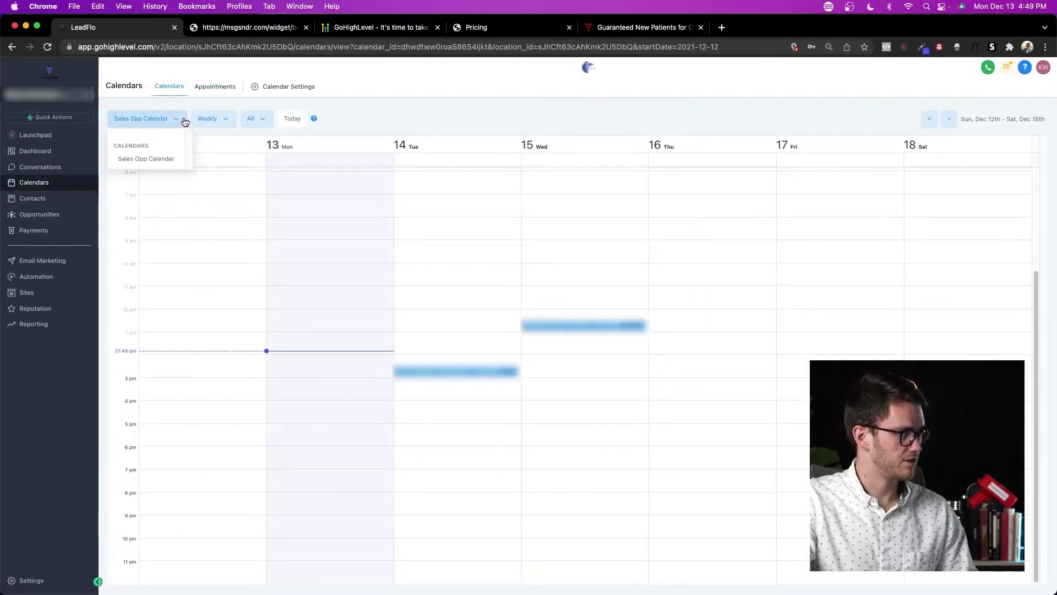
left_click(180, 124)
left_click(218, 86)
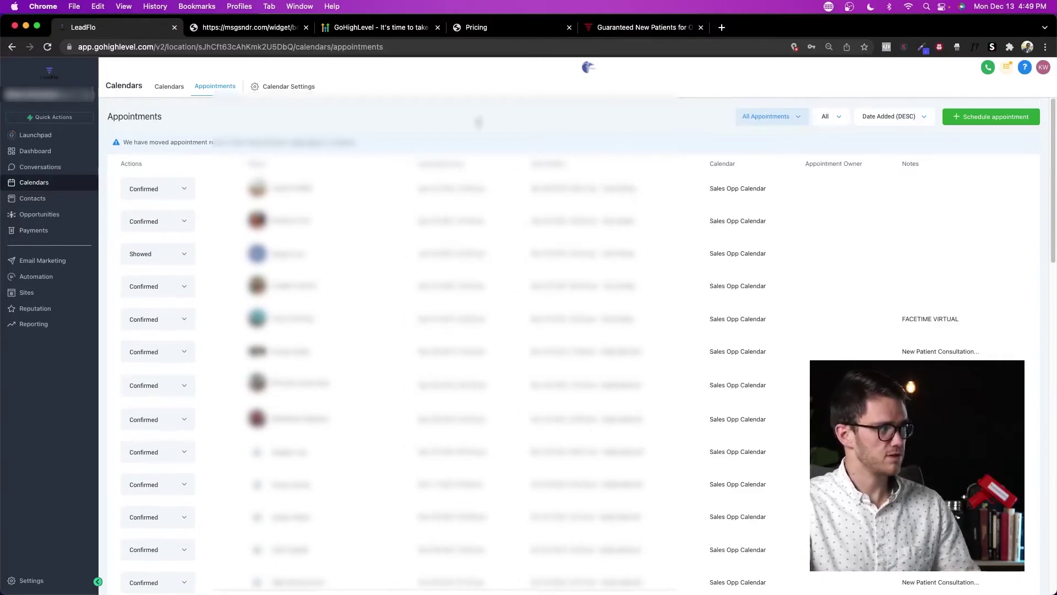
left_click(170, 89)
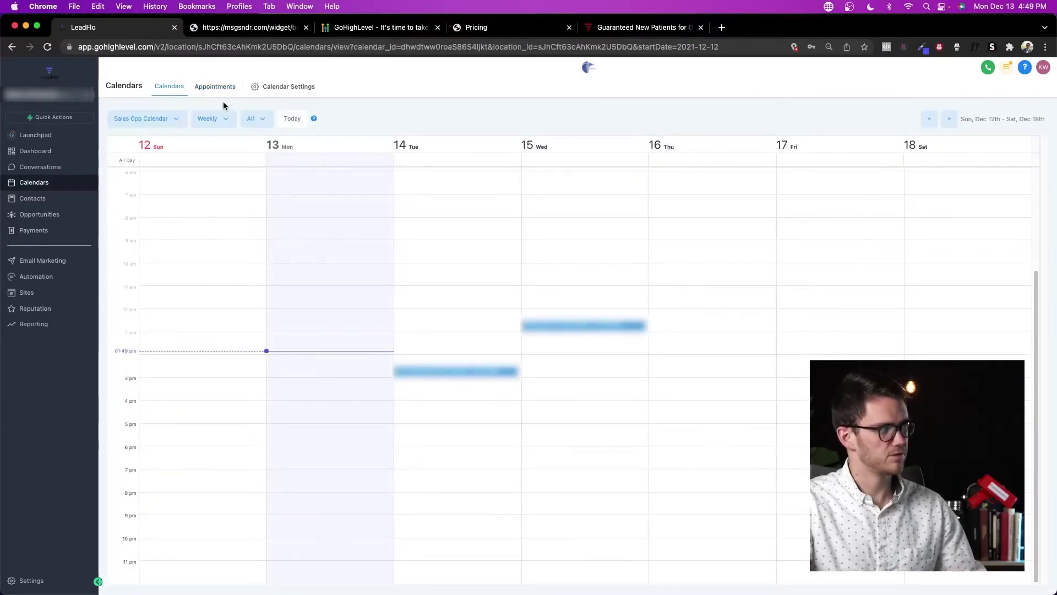
left_click(48, 199)
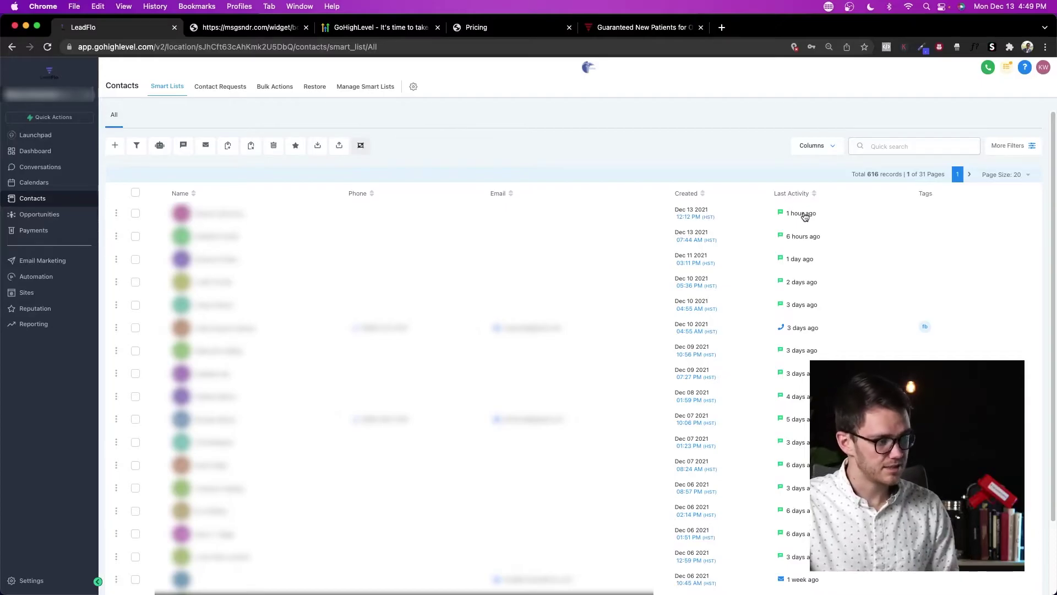
Step: Open the first contact and view its general and additional info sections
left_click(245, 220)
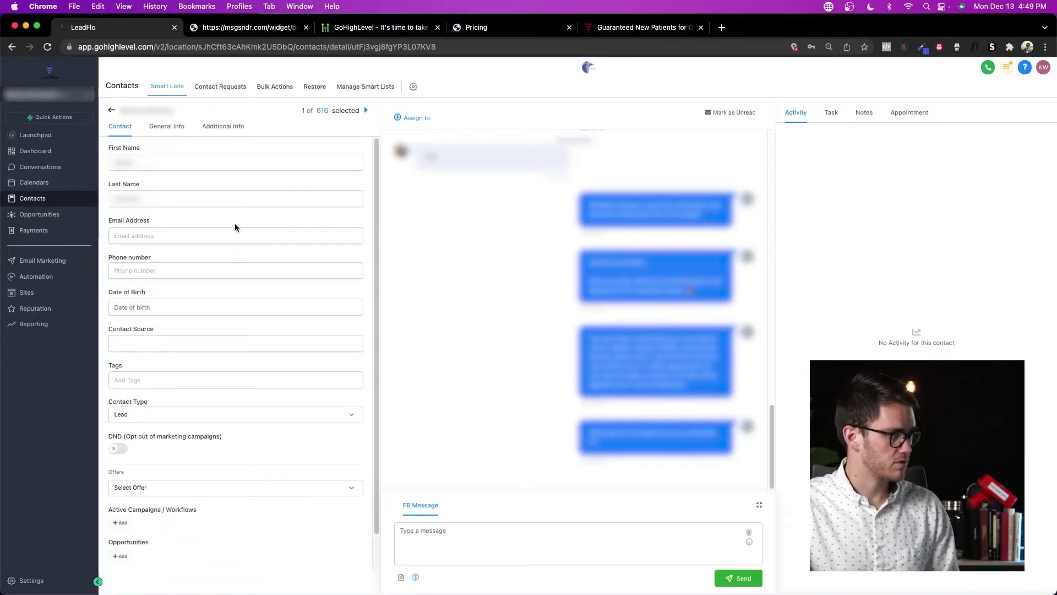
scroll(209, 220, "down", 2)
scroll(231, 204, "up", 2)
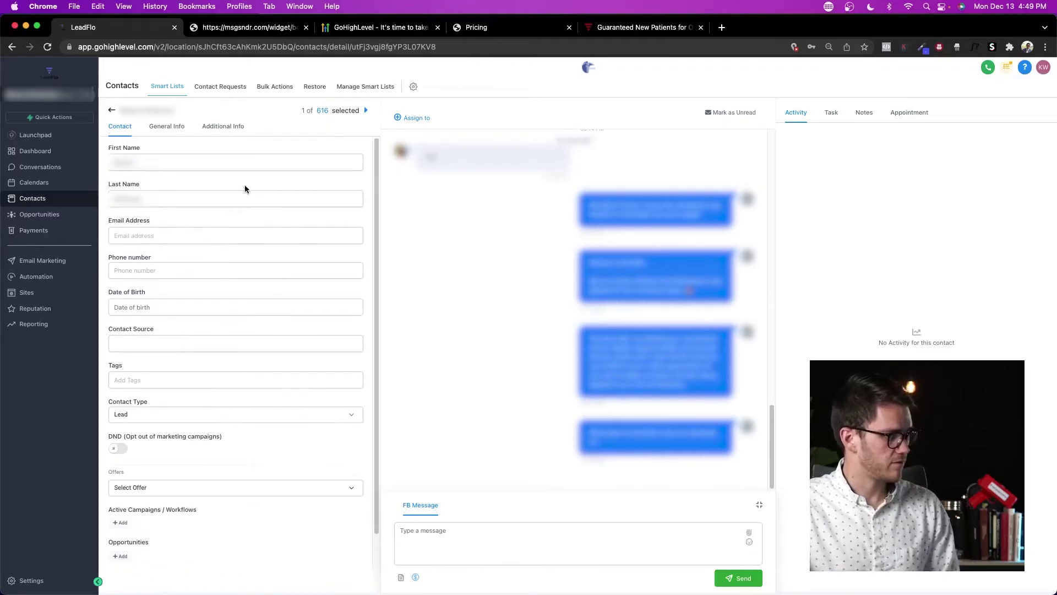
left_click(166, 131)
left_click(222, 130)
left_click(128, 130)
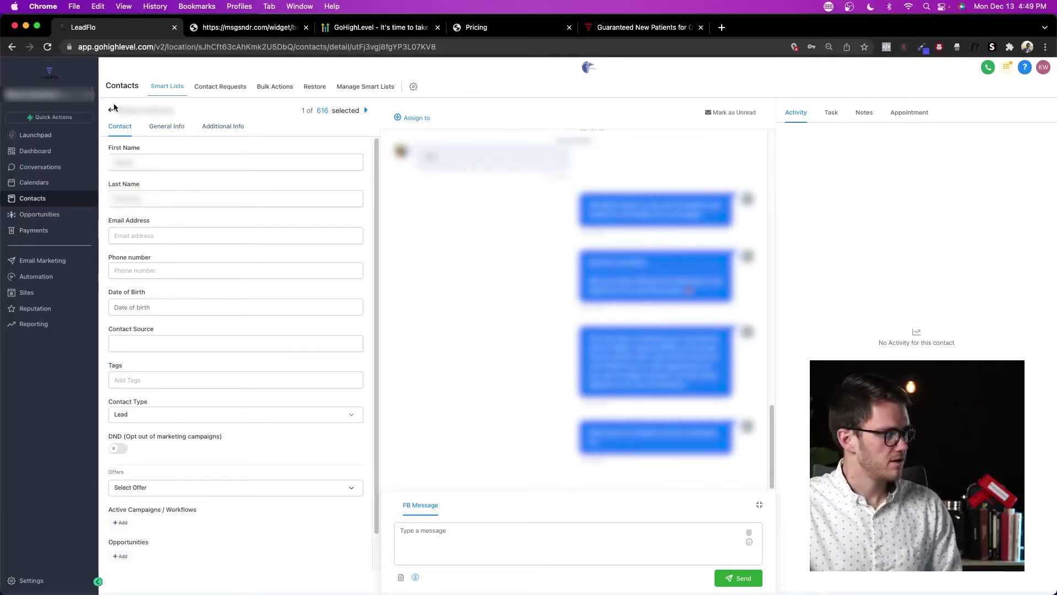
Step: Switch to the sub-account found by searching 'orthopat'
left_click(83, 95)
left_click(177, 99)
type("ort")
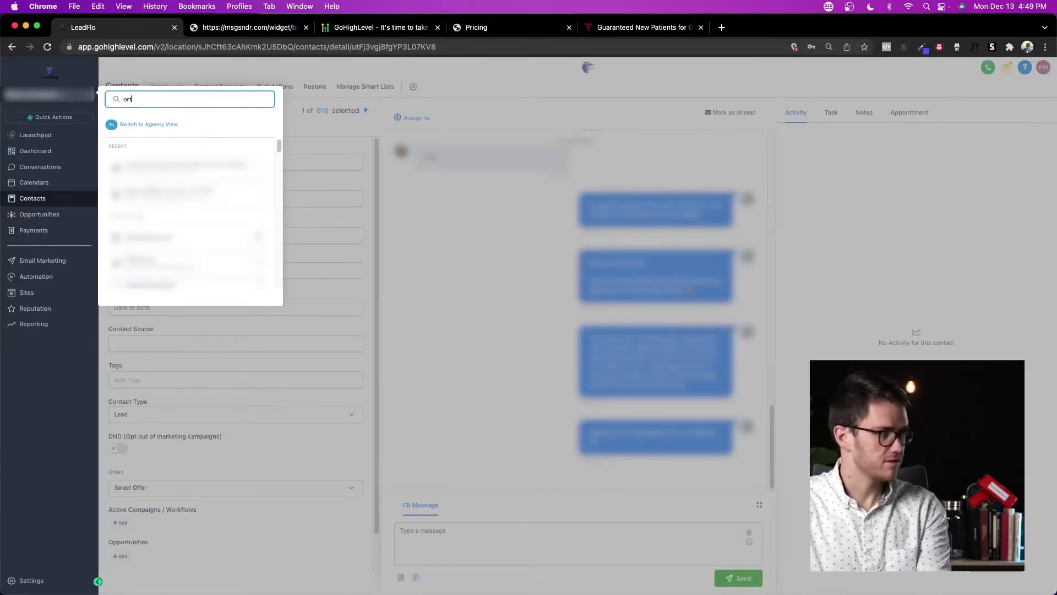
type("hopat")
left_click(176, 175)
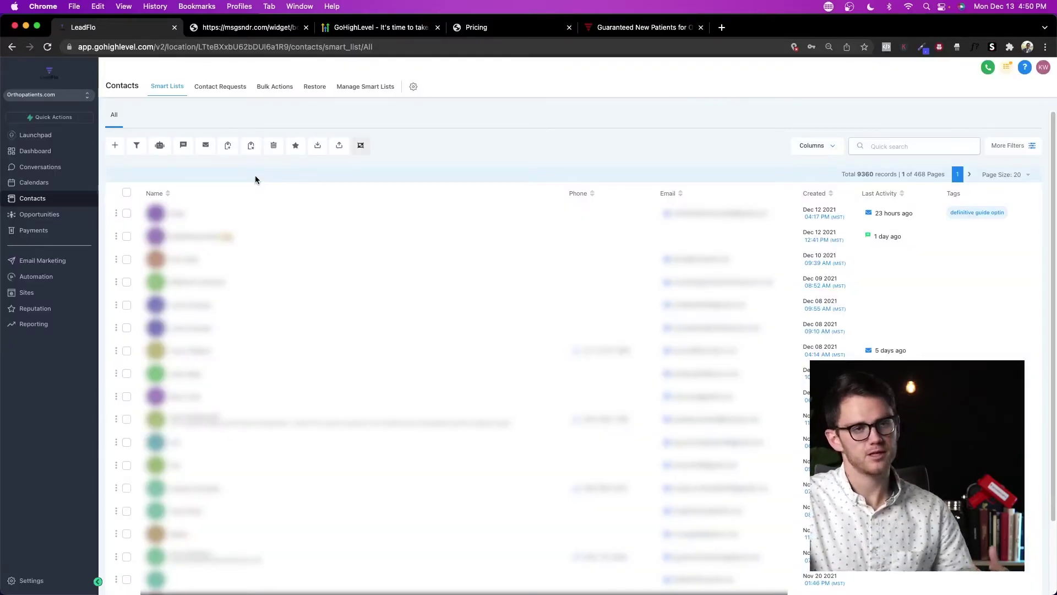
Step: Open the first and seventh contact records, then switch to a different sub-account's contacts
left_click(182, 214)
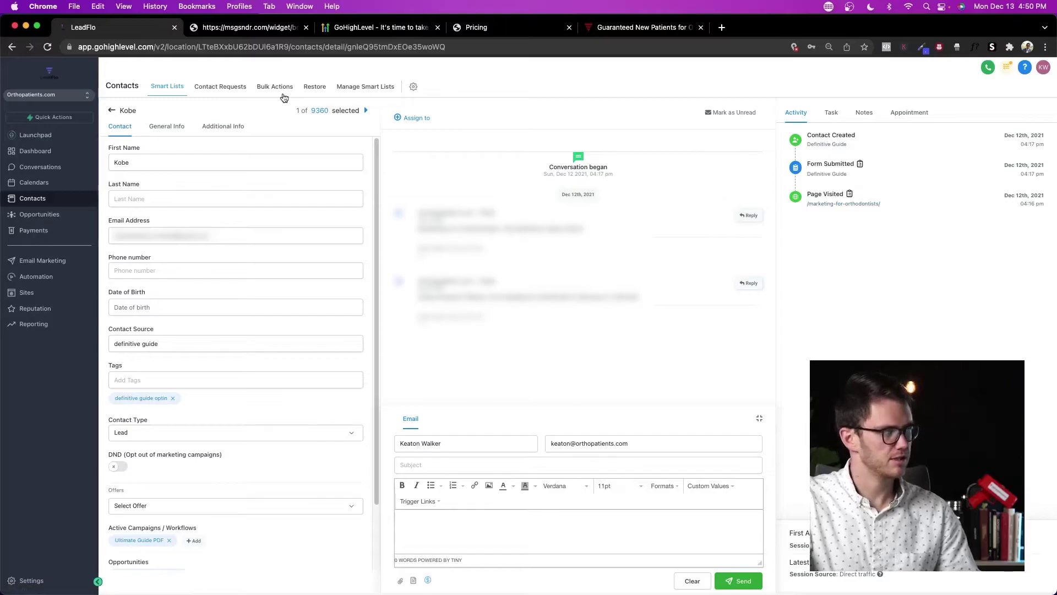
left_click(112, 110)
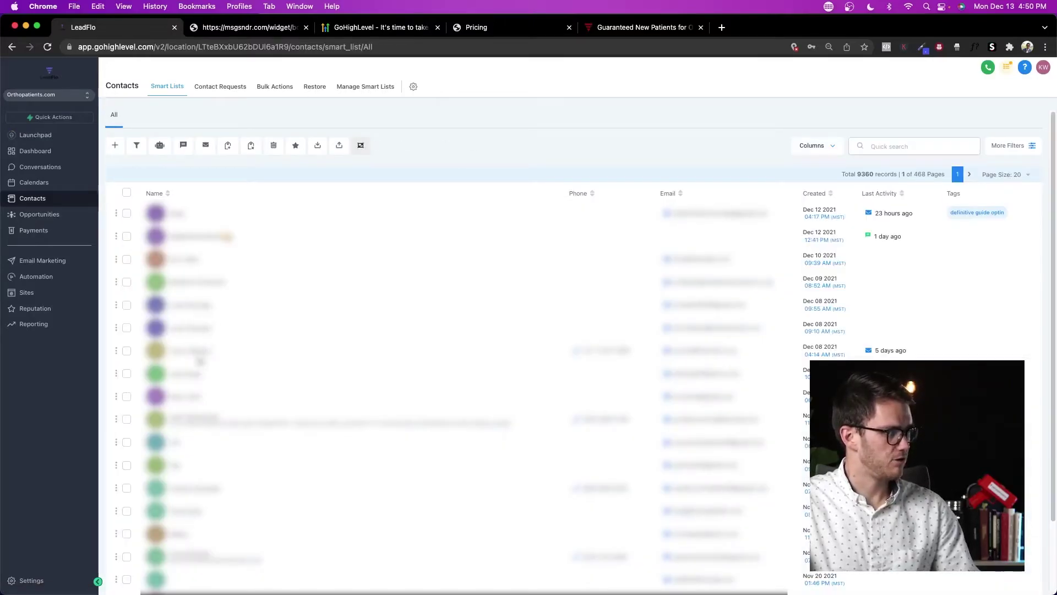
left_click(200, 355)
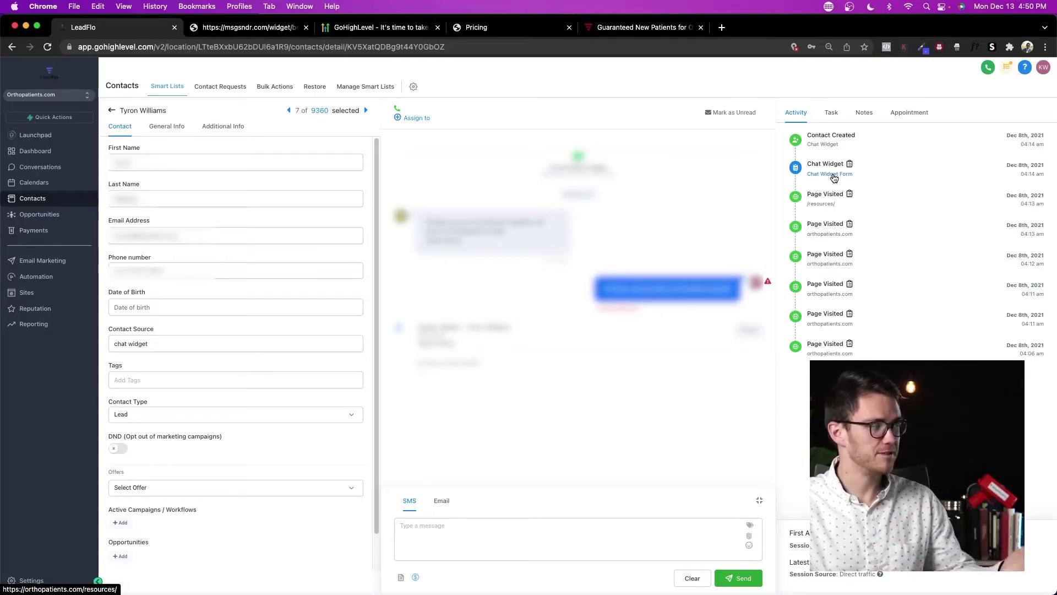
left_click(80, 98)
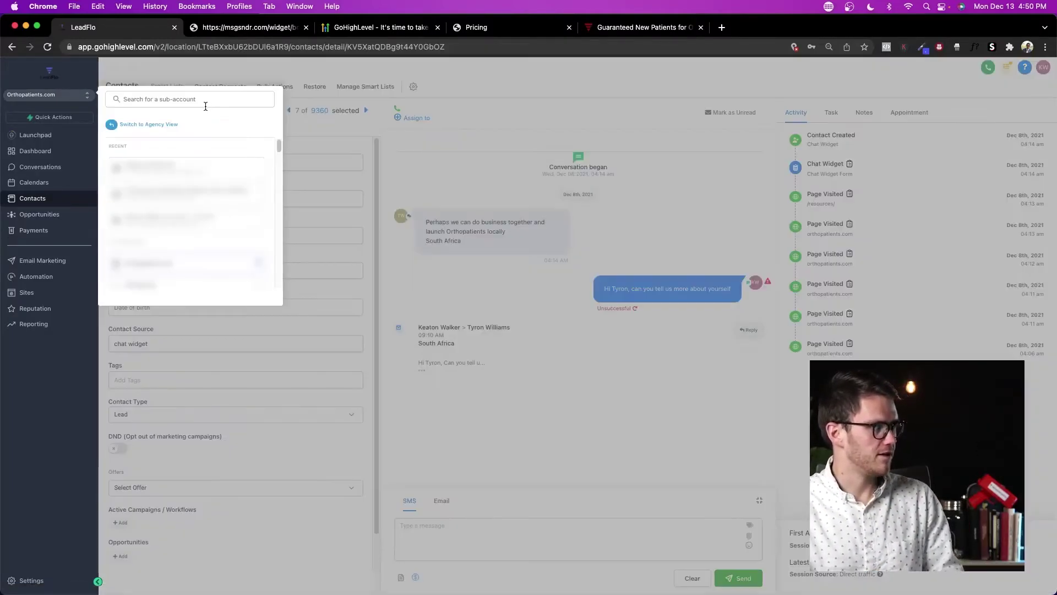
left_click(203, 166)
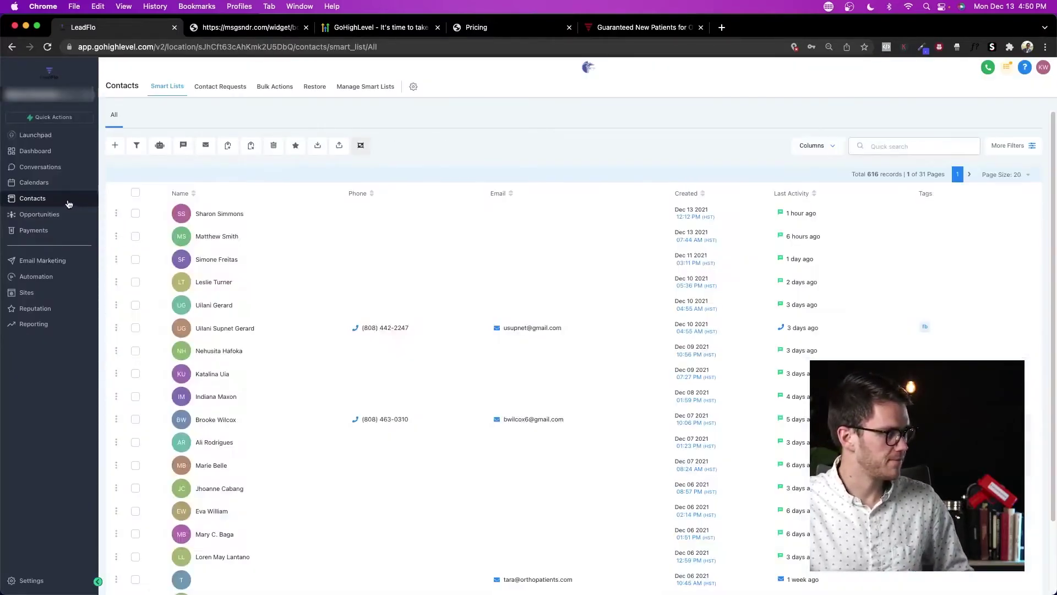
Step: Add a Tag filter under More Filters, then remove it again
left_click(1015, 145)
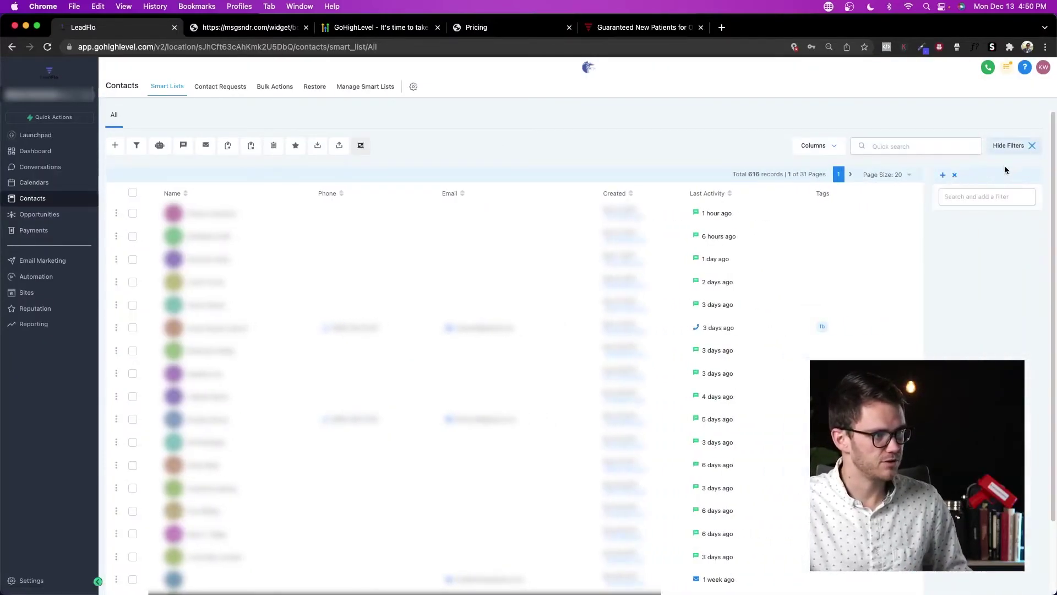
left_click(955, 198)
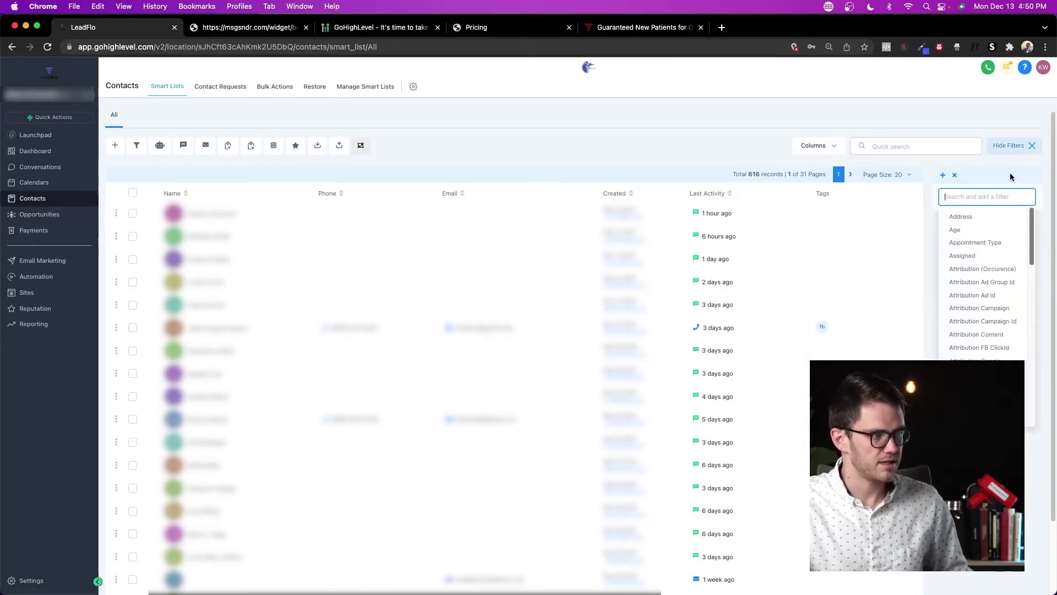
type("tag")
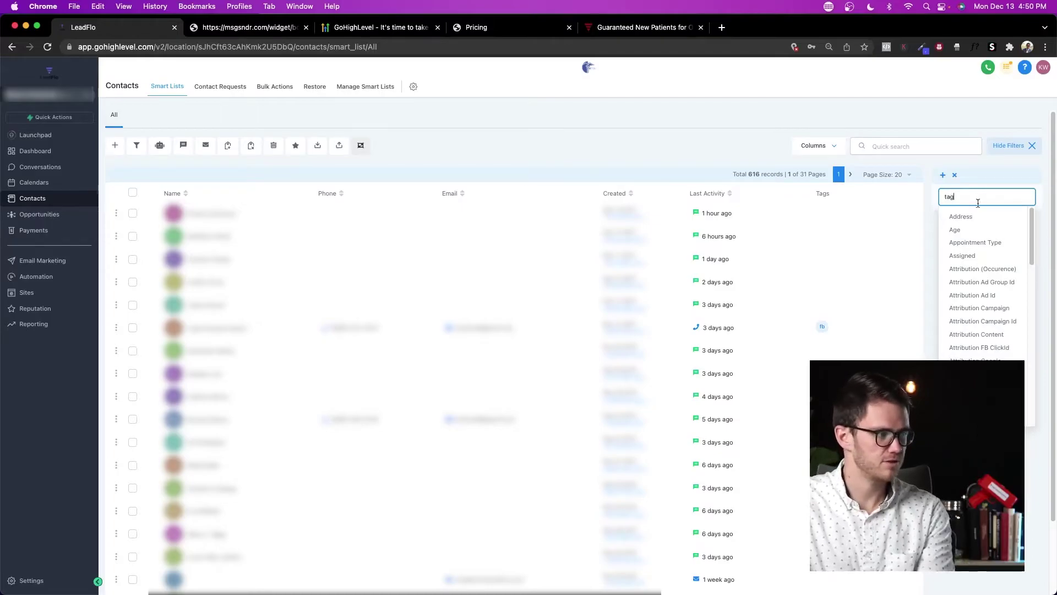
left_click(979, 231)
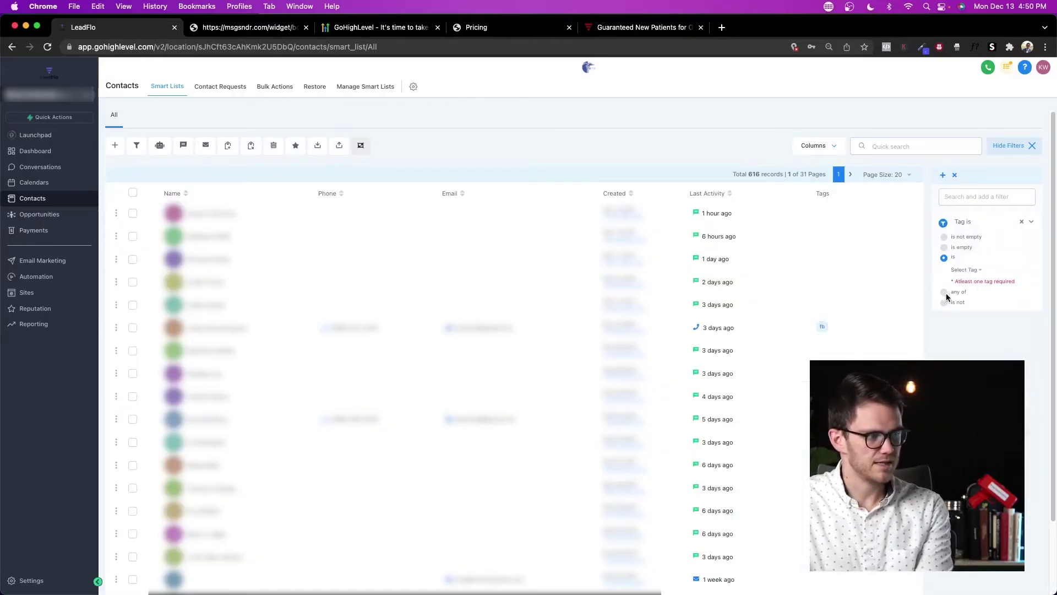
left_click(1021, 221)
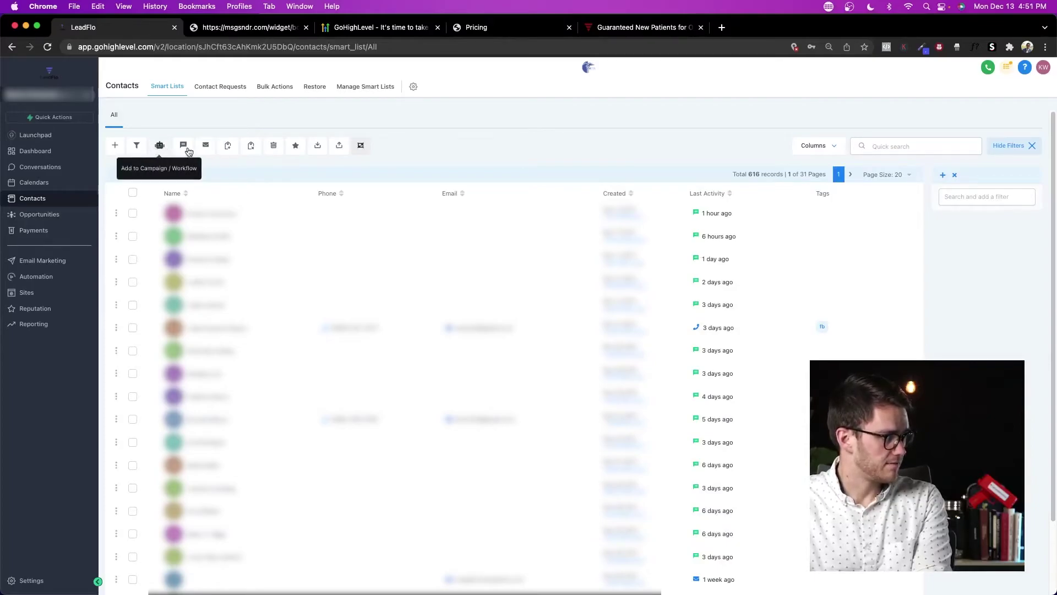
Step: Select all 616 contacts, cancel Add to Campaign, and view the empty Payments product list
left_click(132, 192)
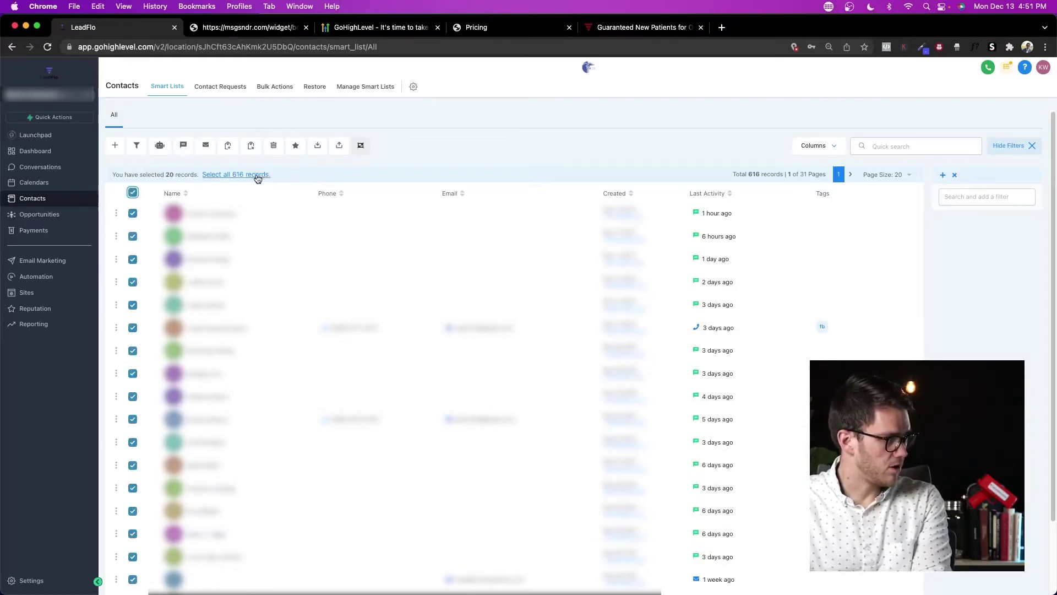
left_click(258, 176)
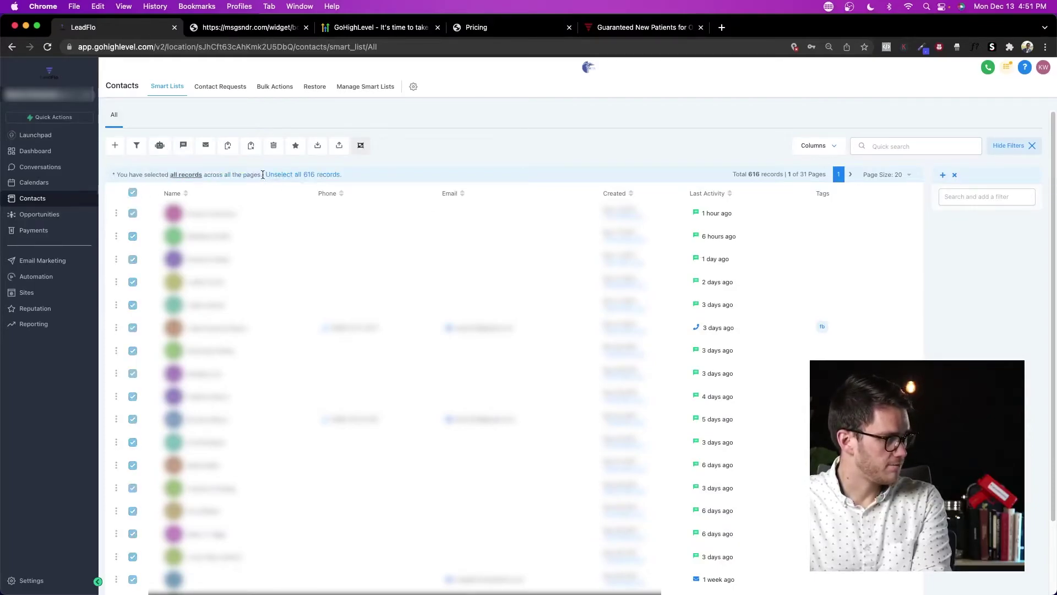
left_click(159, 147)
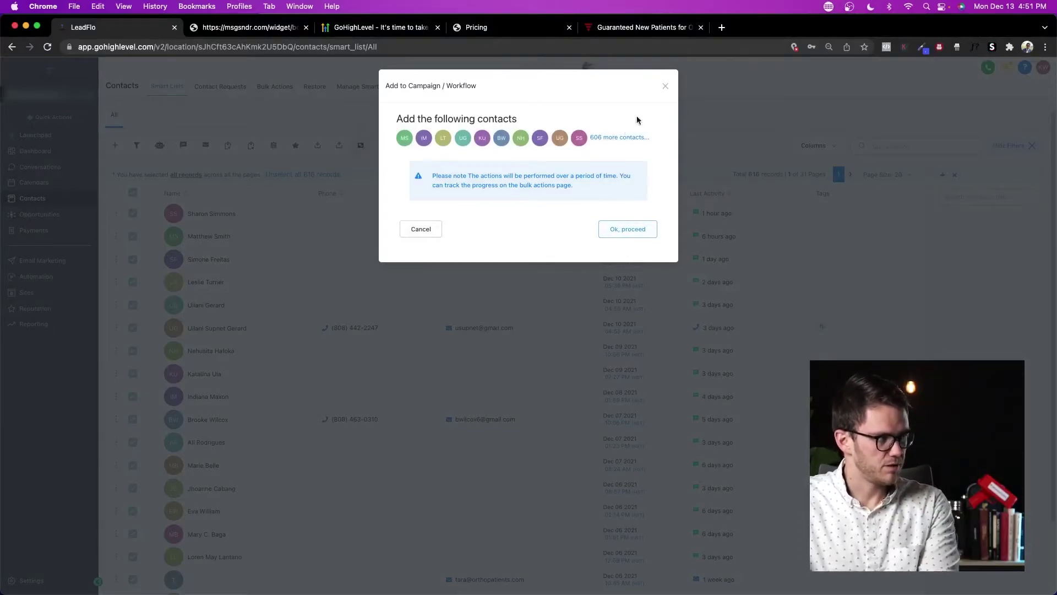
left_click(663, 88)
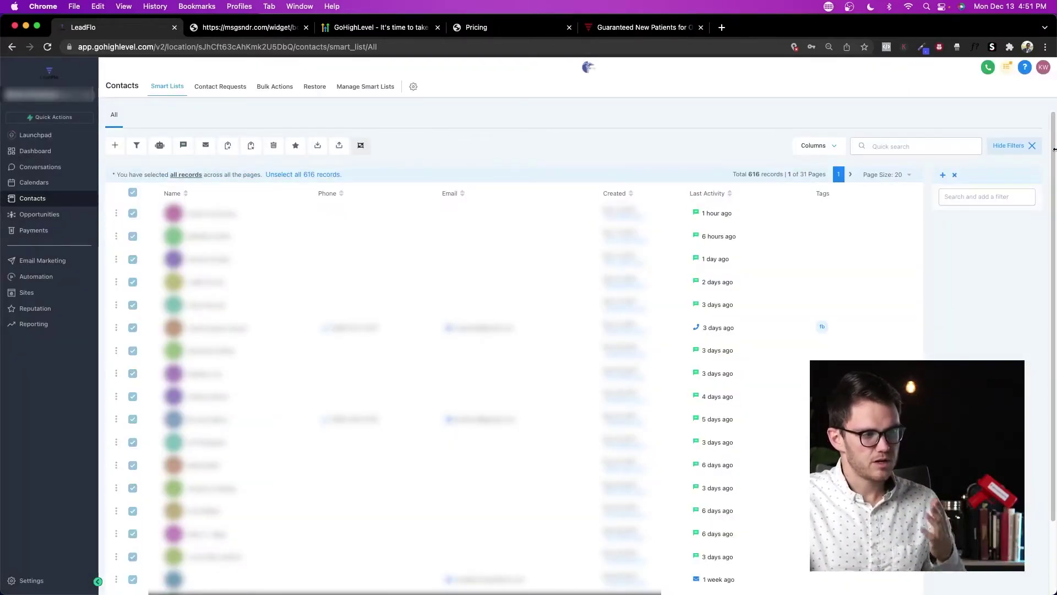
left_click(1033, 146)
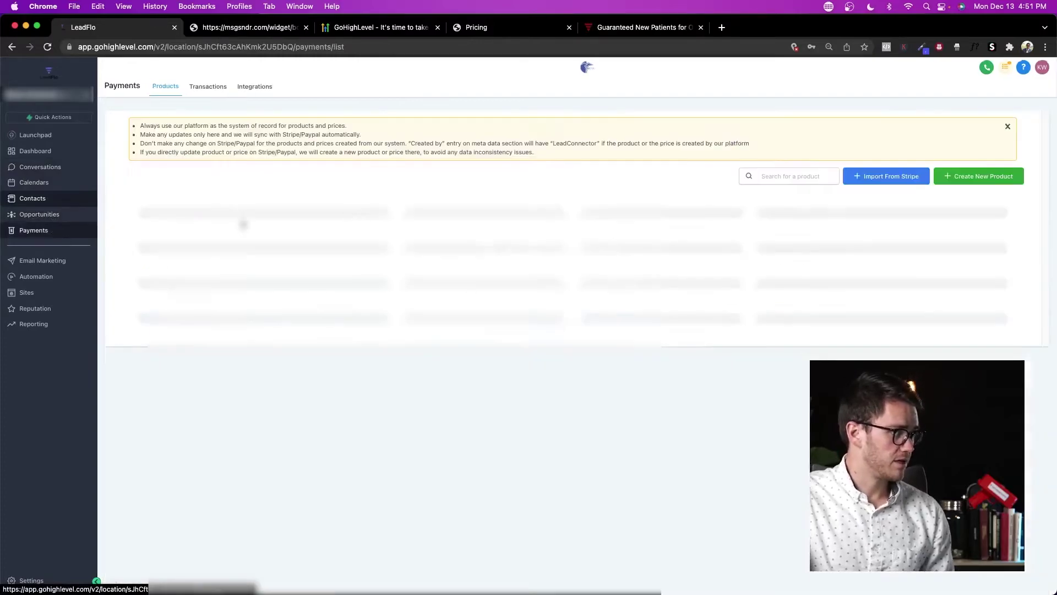
left_click(56, 231)
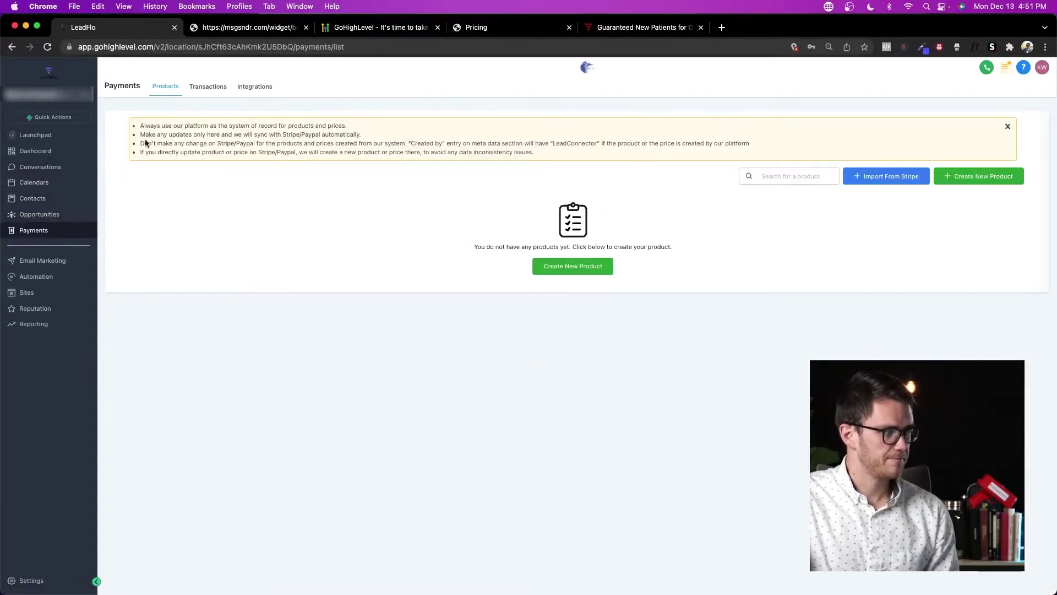
left_click(65, 96)
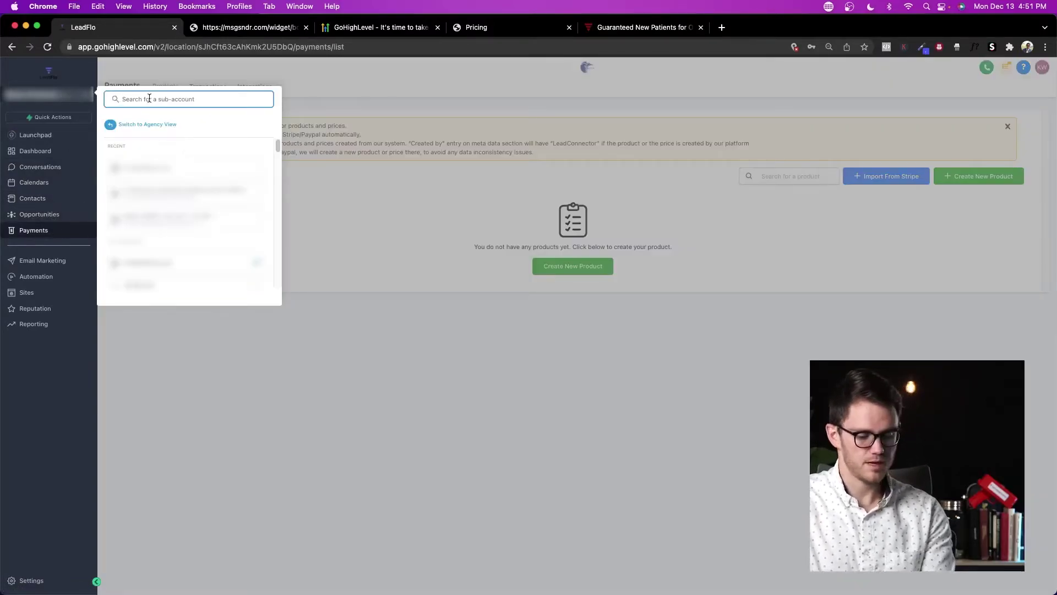
Step: In Orthopatients.com, review OrthoPatients Academy's prices, try Create New Product, then view Transactions
left_click(175, 168)
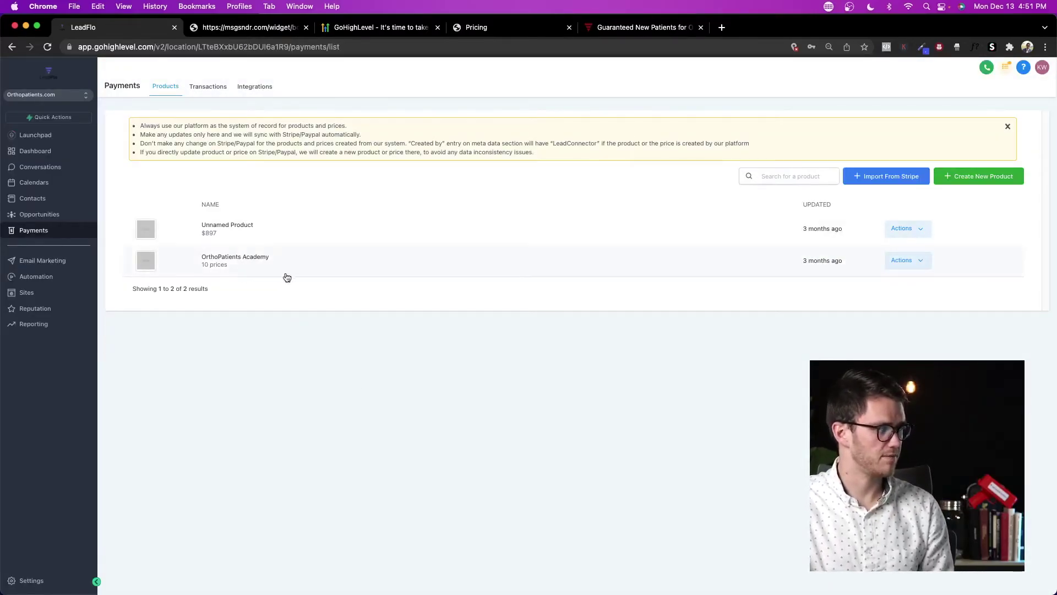
left_click(219, 262)
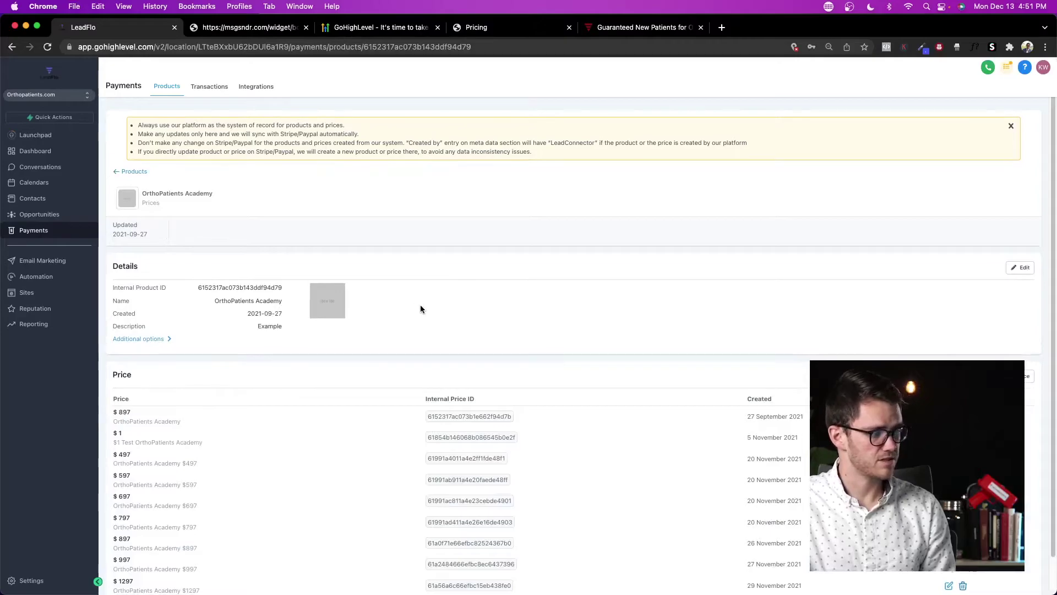
scroll(421, 305, "down", 2)
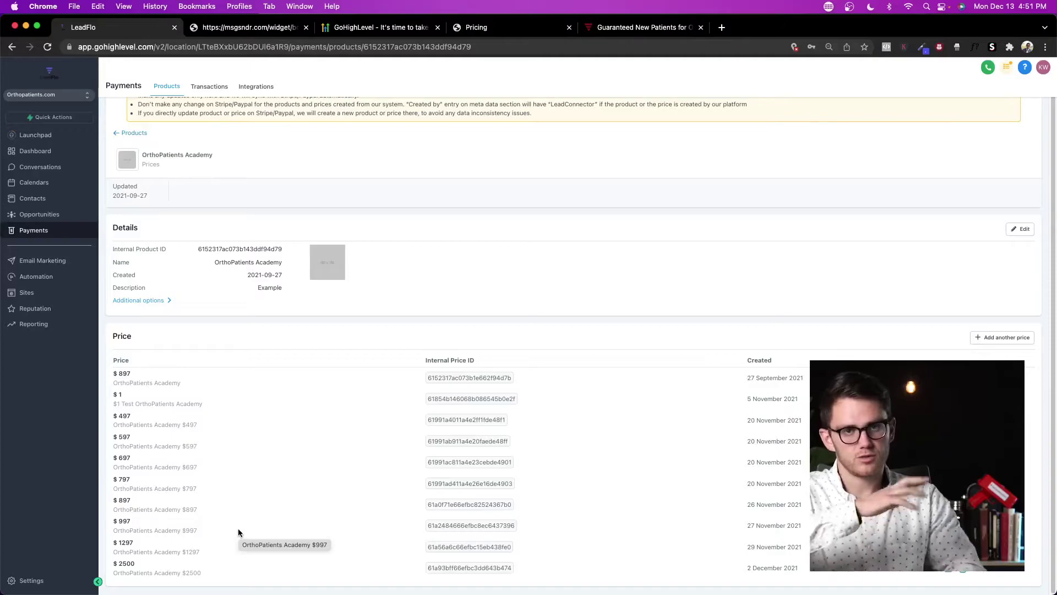
left_click(133, 134)
left_click(972, 177)
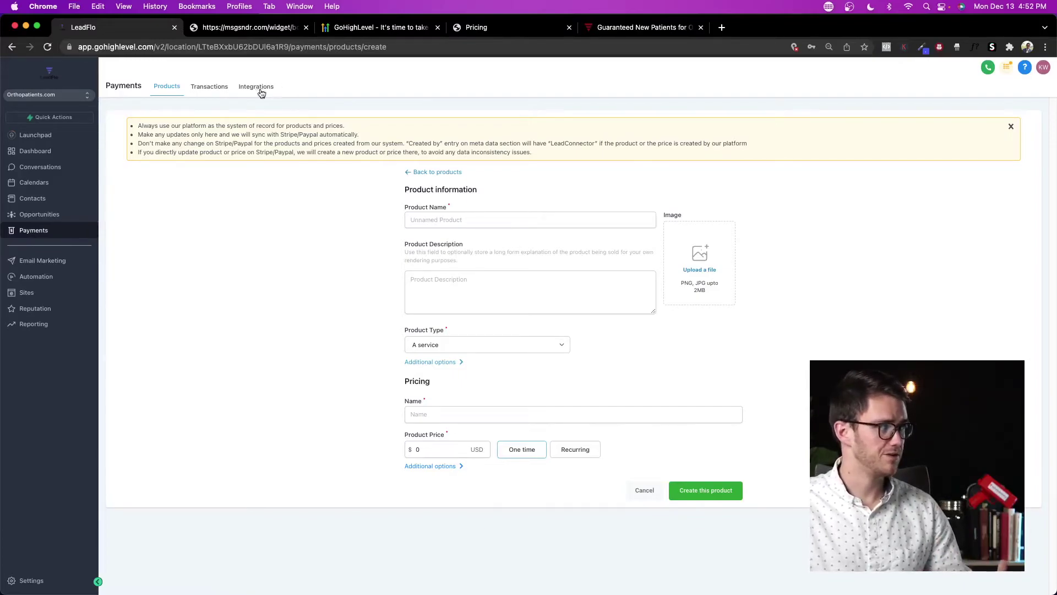
left_click(220, 89)
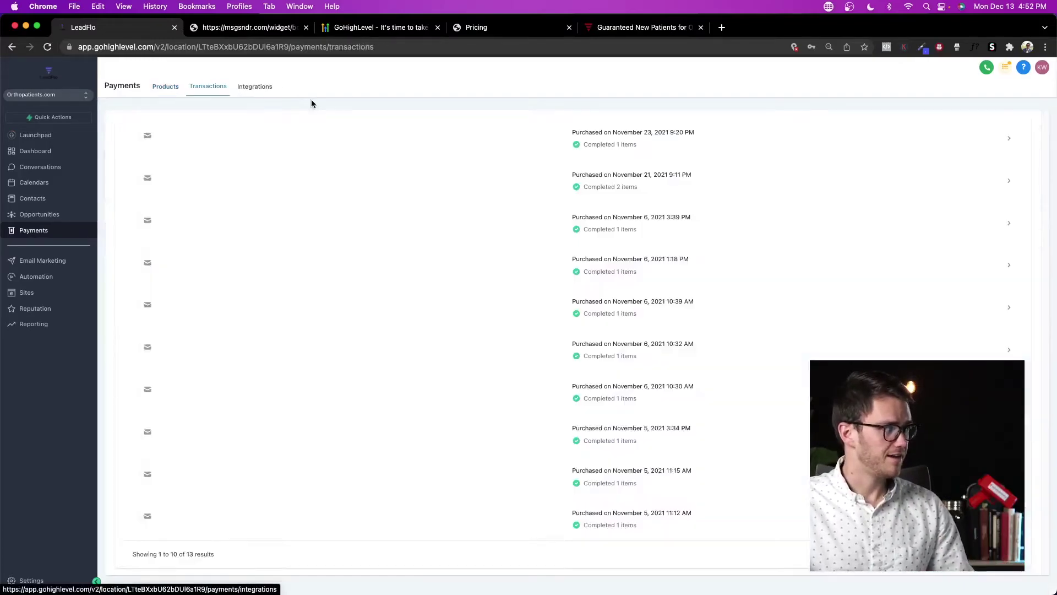
Step: View the PayPal and Stripe payment integrations, then open the Email Marketing email list
left_click(251, 91)
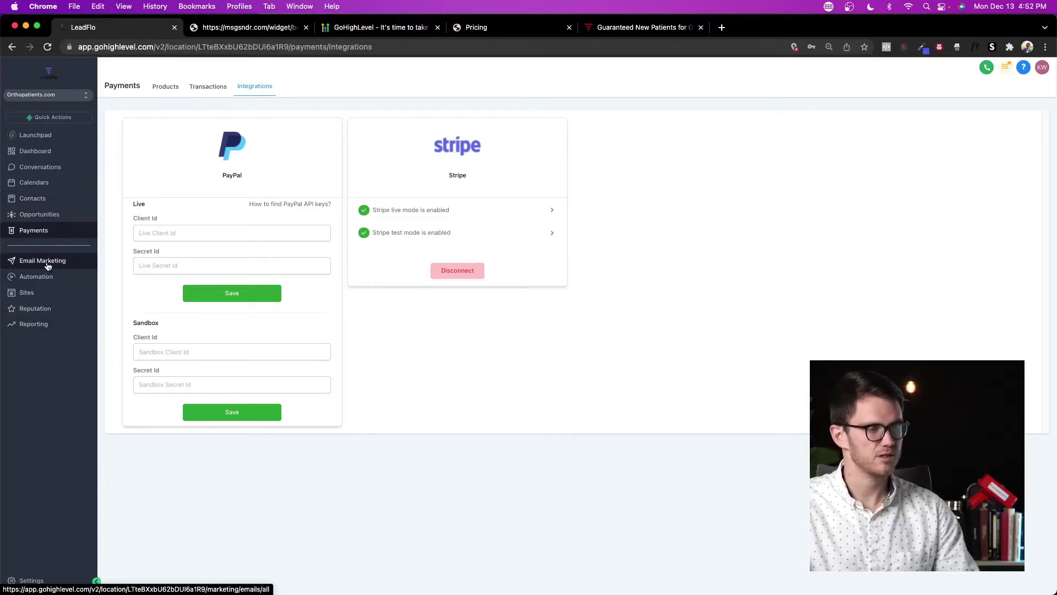
left_click(48, 262)
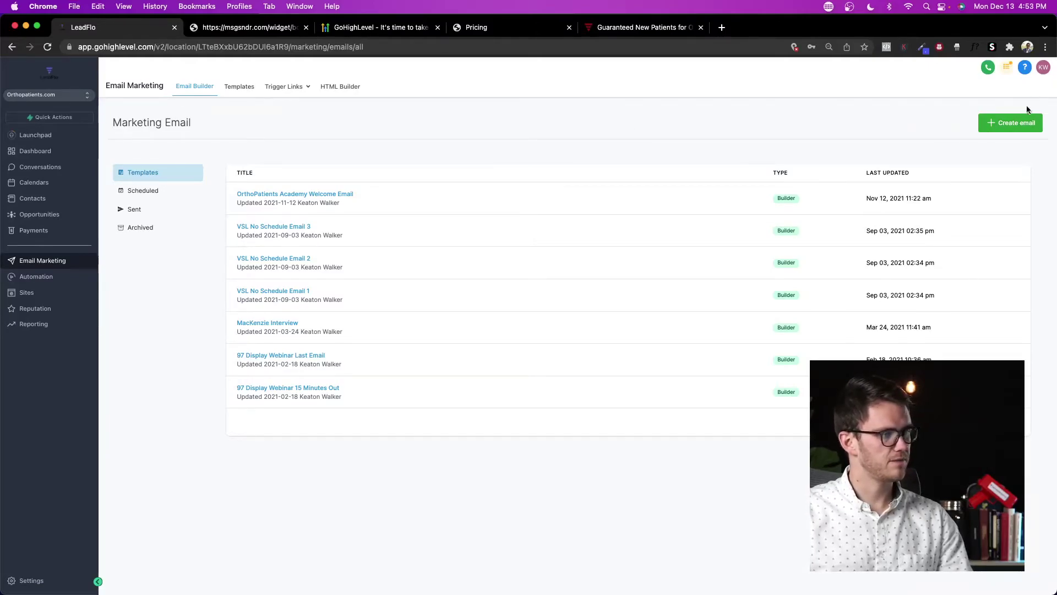
Step: Start a new marketing email from the Simple template, replacing its main image with the people-circles picture
left_click(1012, 122)
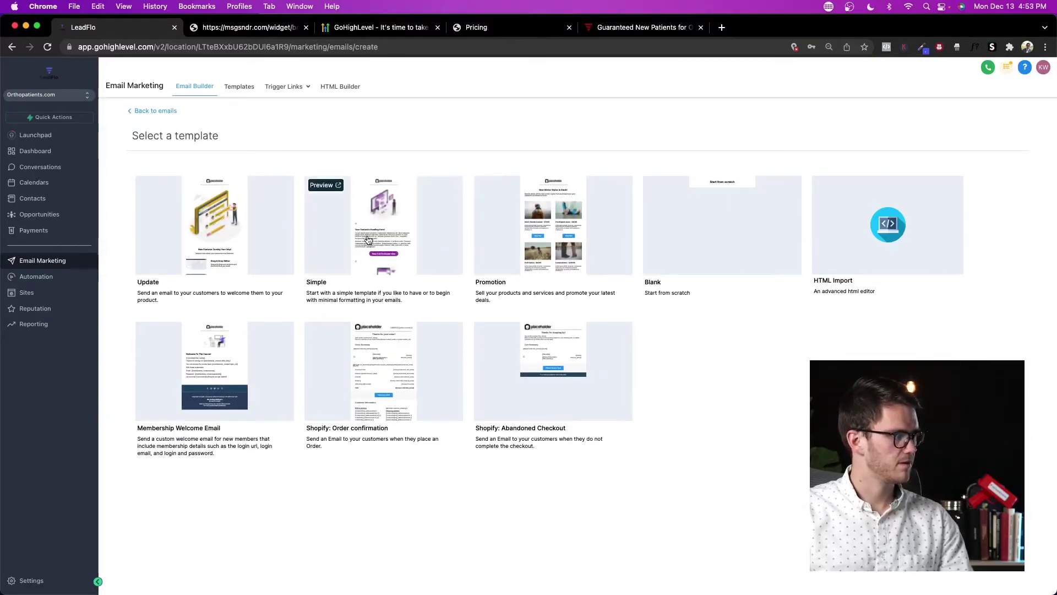
left_click(376, 227)
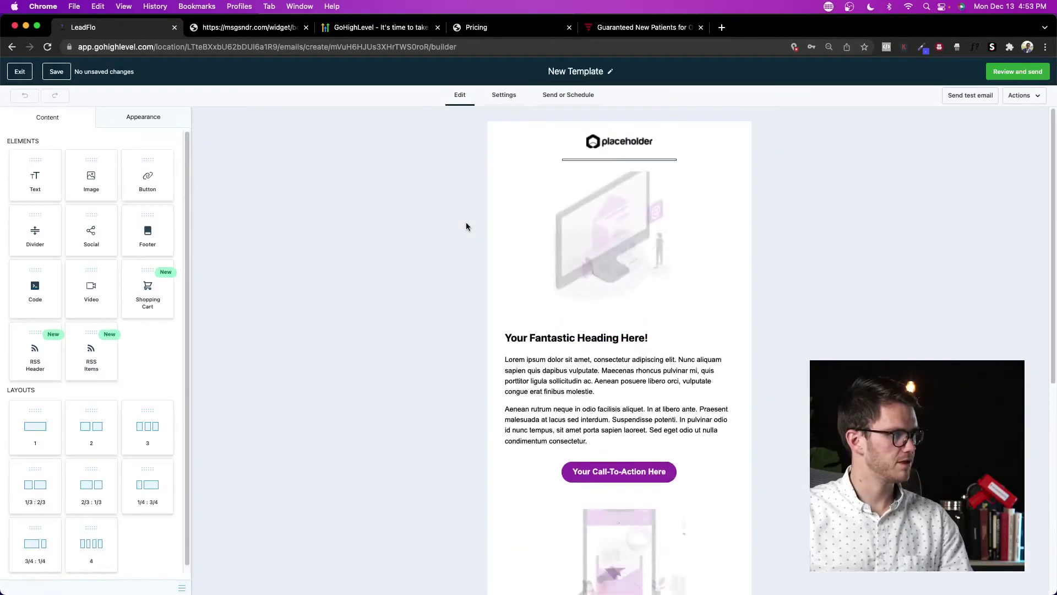
left_click(528, 231)
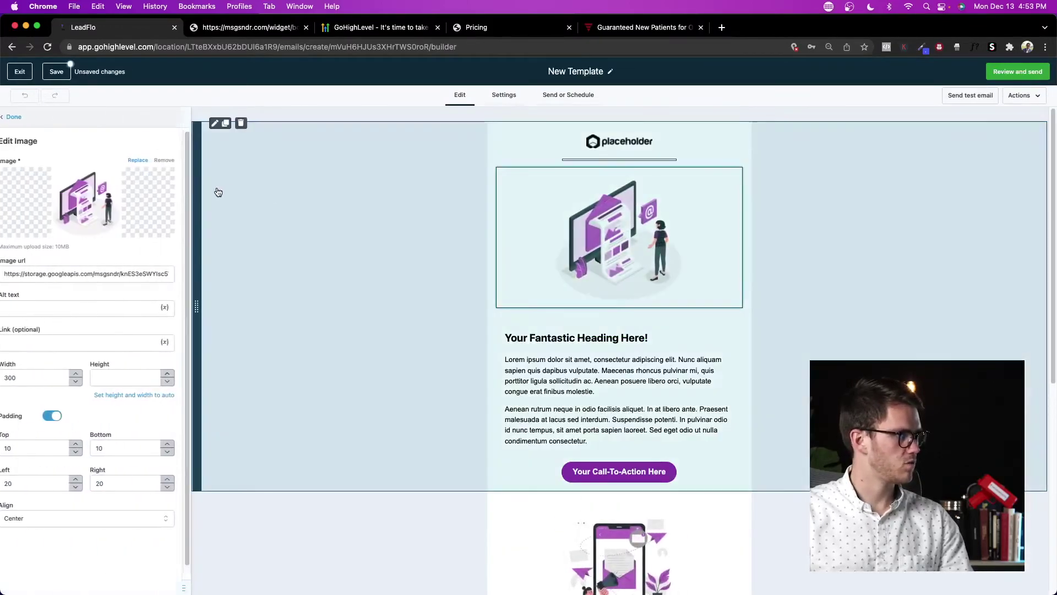
left_click(166, 219)
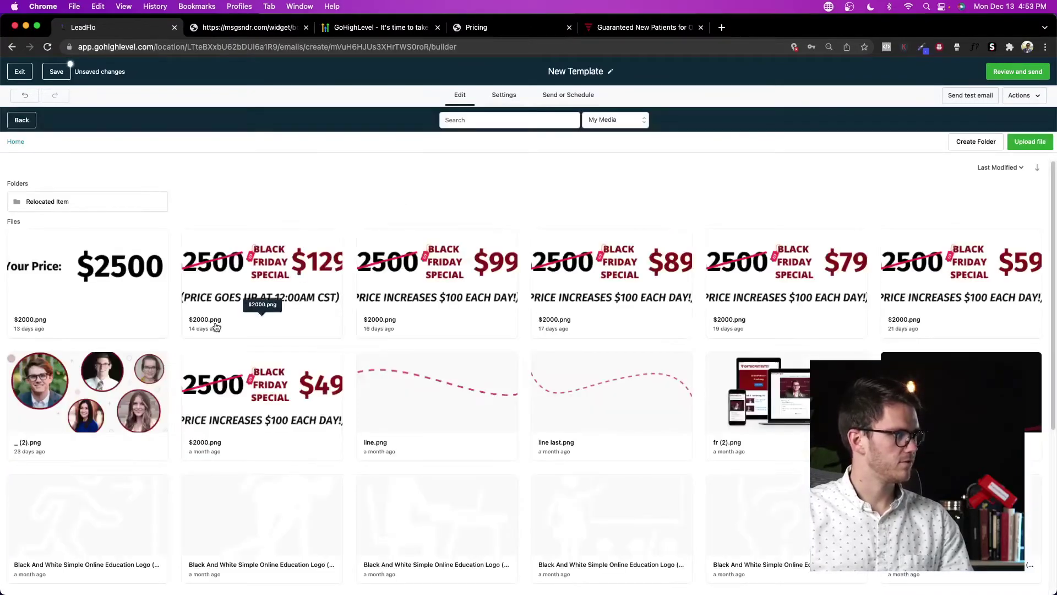
left_click(98, 419)
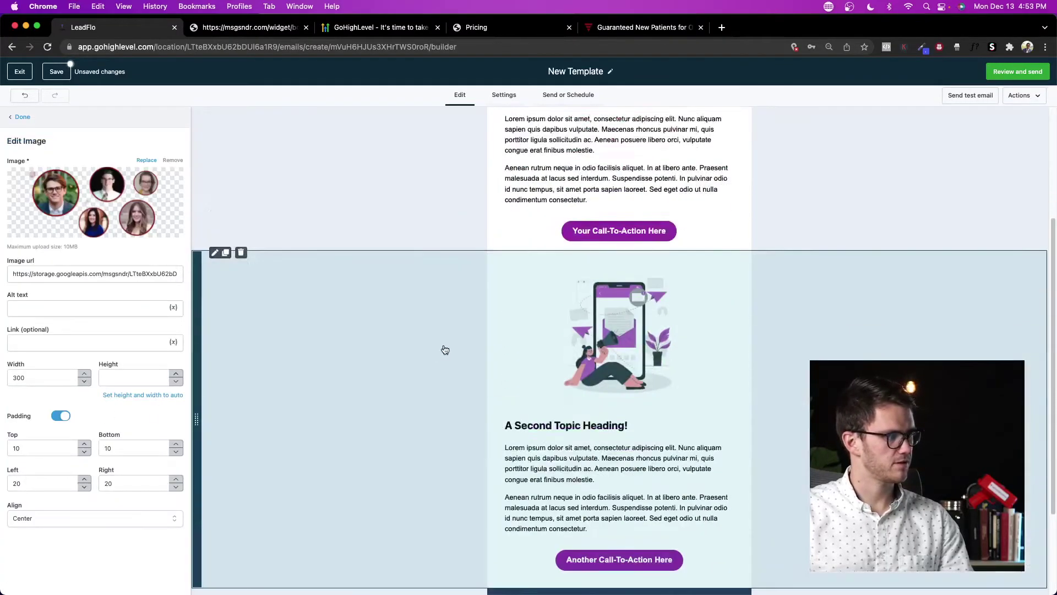
scroll(661, 297, "down", 5)
scroll(750, 311, "up", 5)
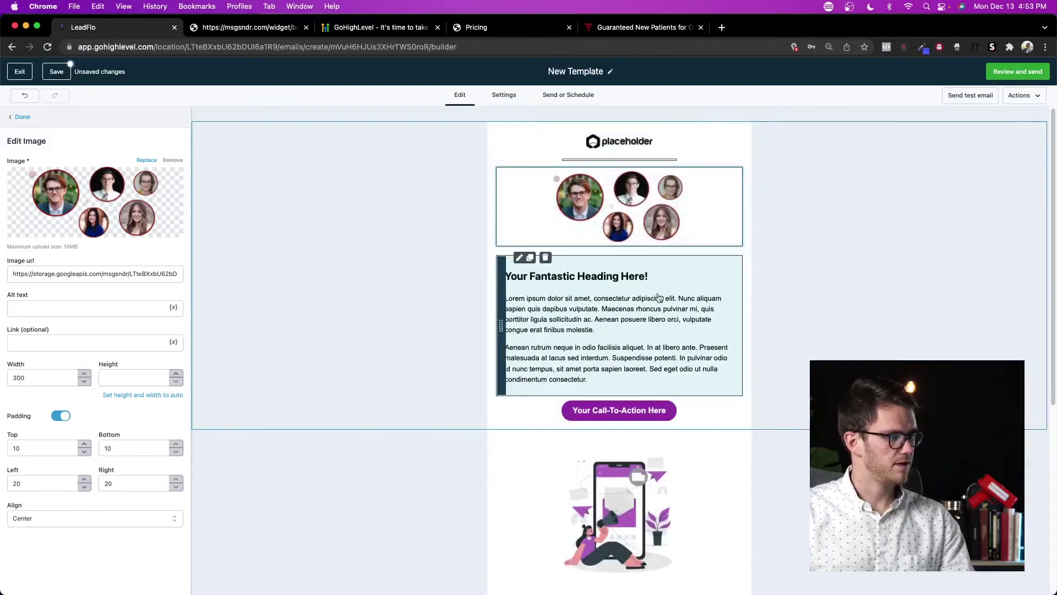
scroll(606, 308, "down", 5)
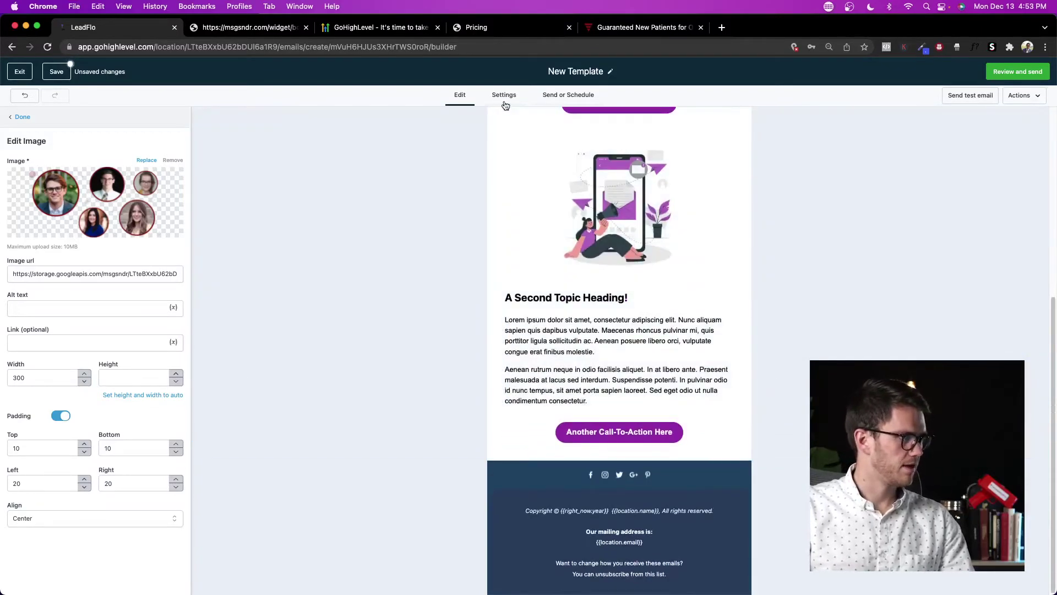
Step: Review the email's sender settings and send options, then bring up the test email form
left_click(504, 96)
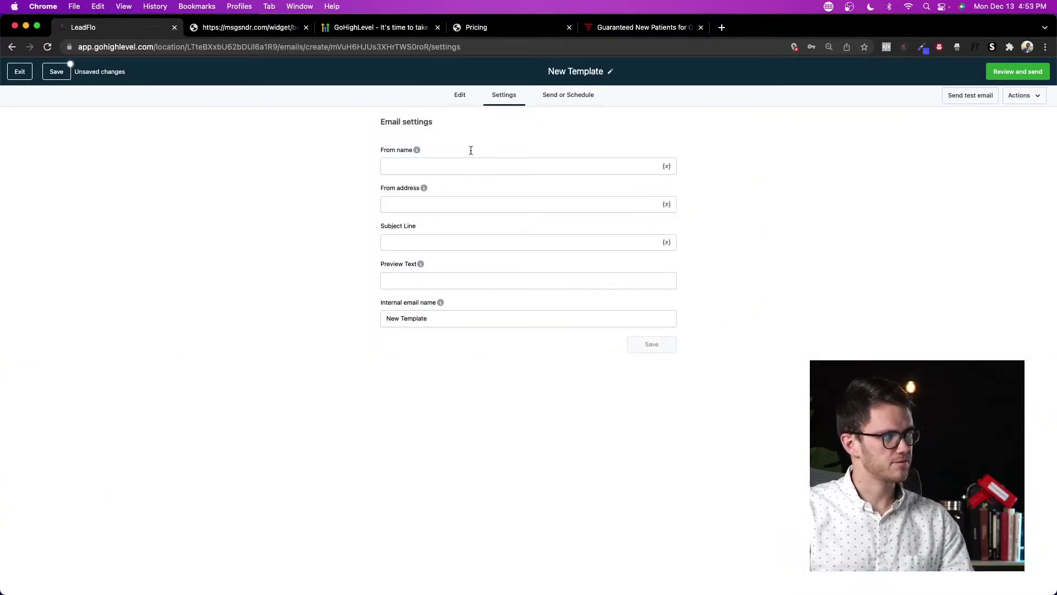
left_click(570, 103)
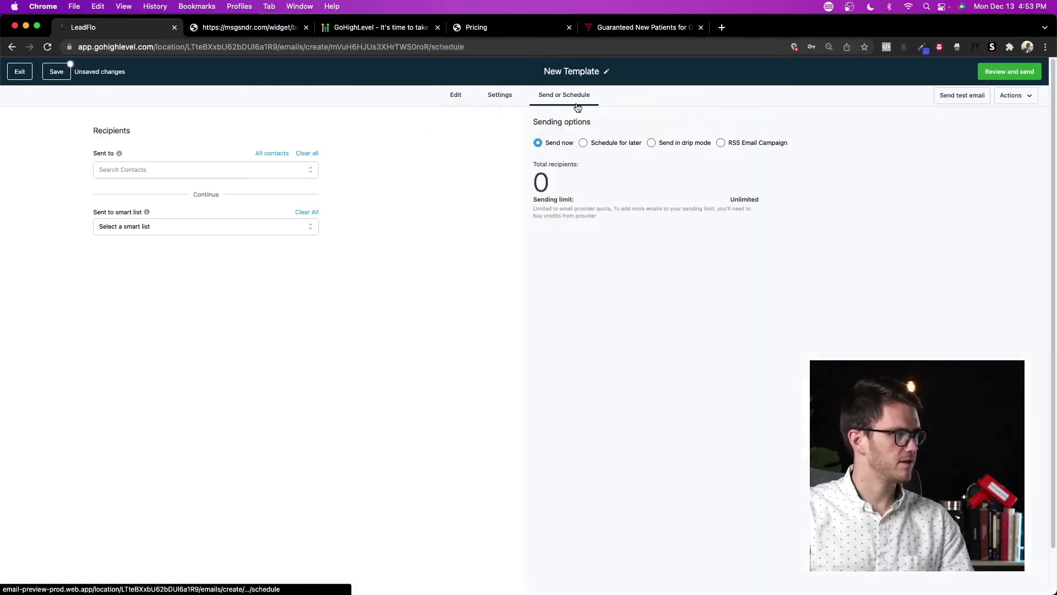
left_click(191, 172)
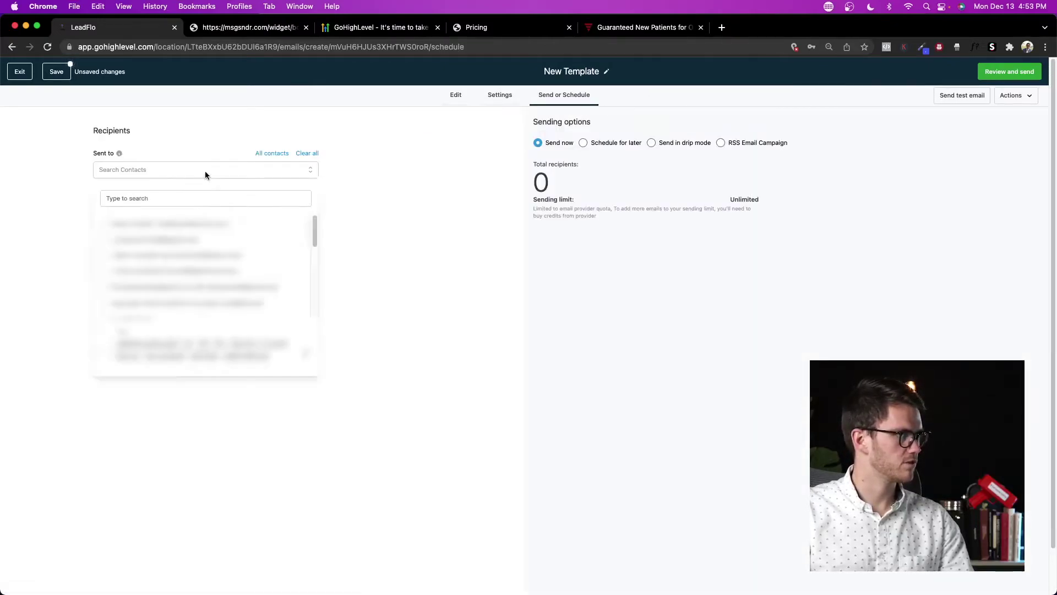
left_click(380, 169)
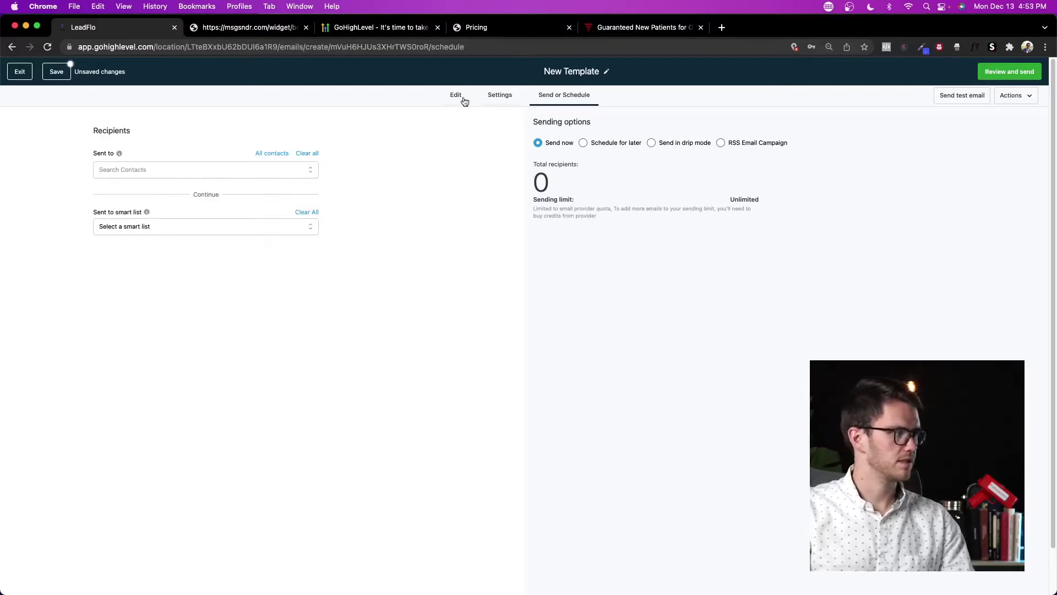
left_click(457, 97)
left_click(980, 98)
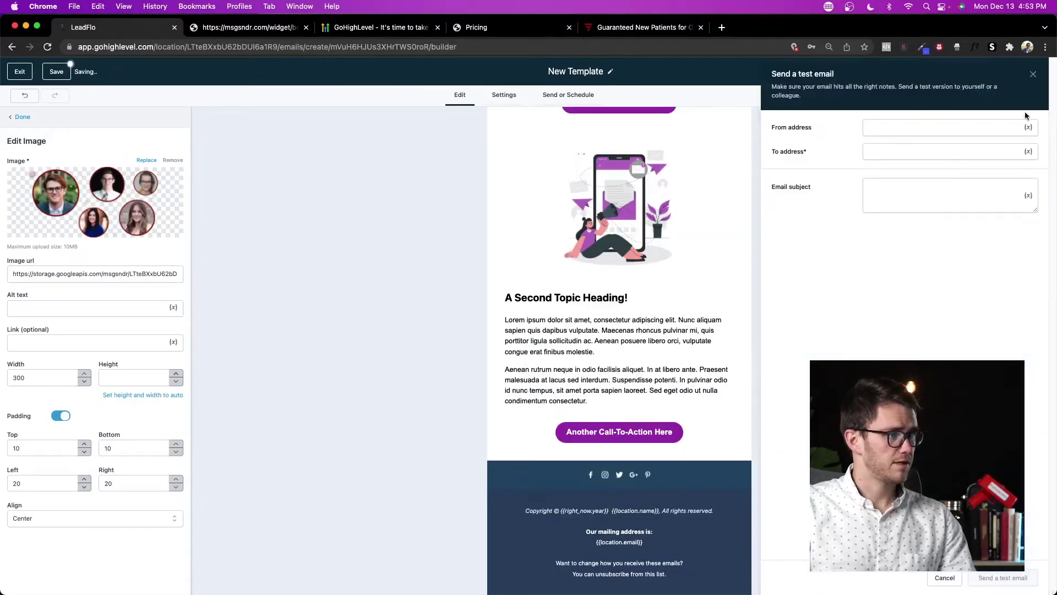
Step: Close the Send a test email panel and exit to the email templates list
left_click(1035, 74)
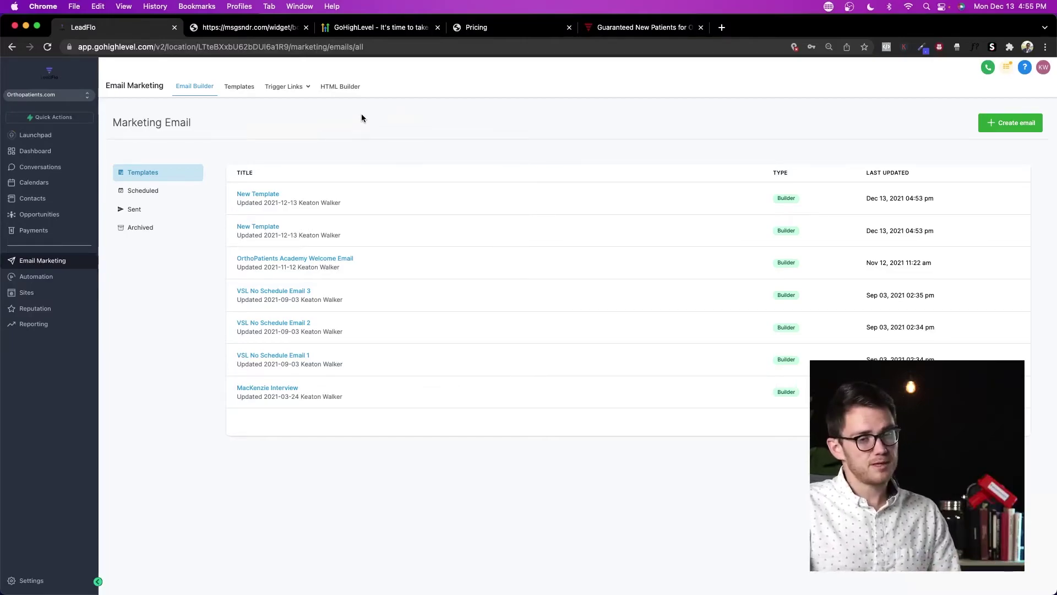
Step: View the message and HTML email template pages, then list all conversations
left_click(238, 92)
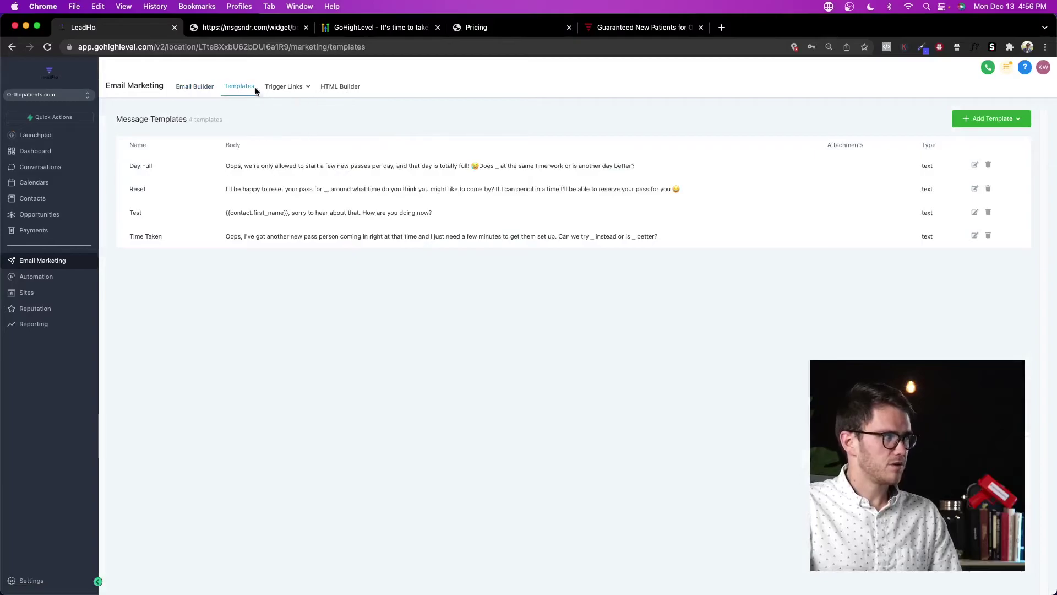
left_click(343, 89)
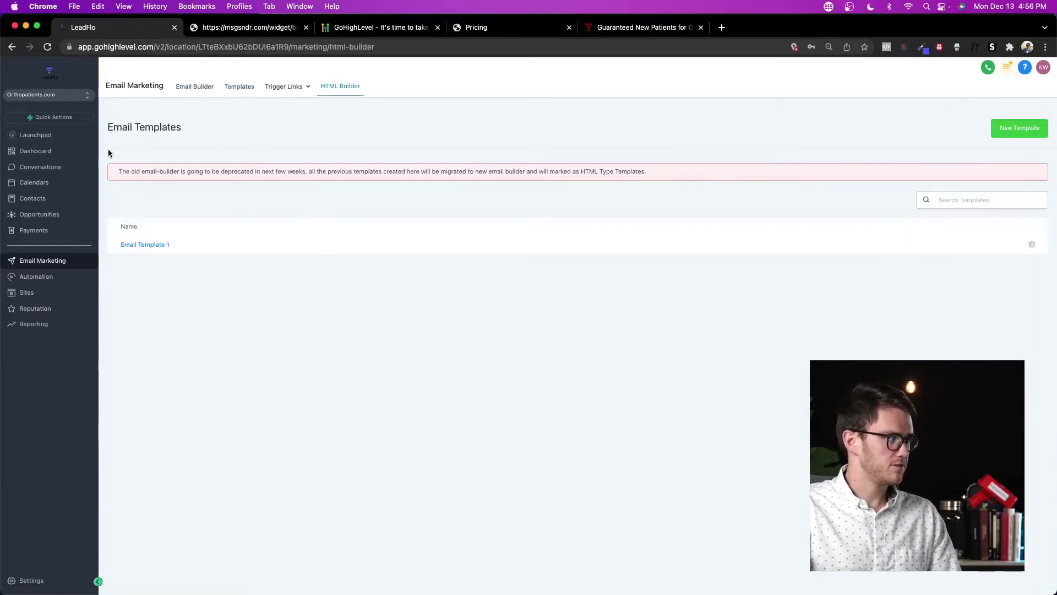
left_click(33, 169)
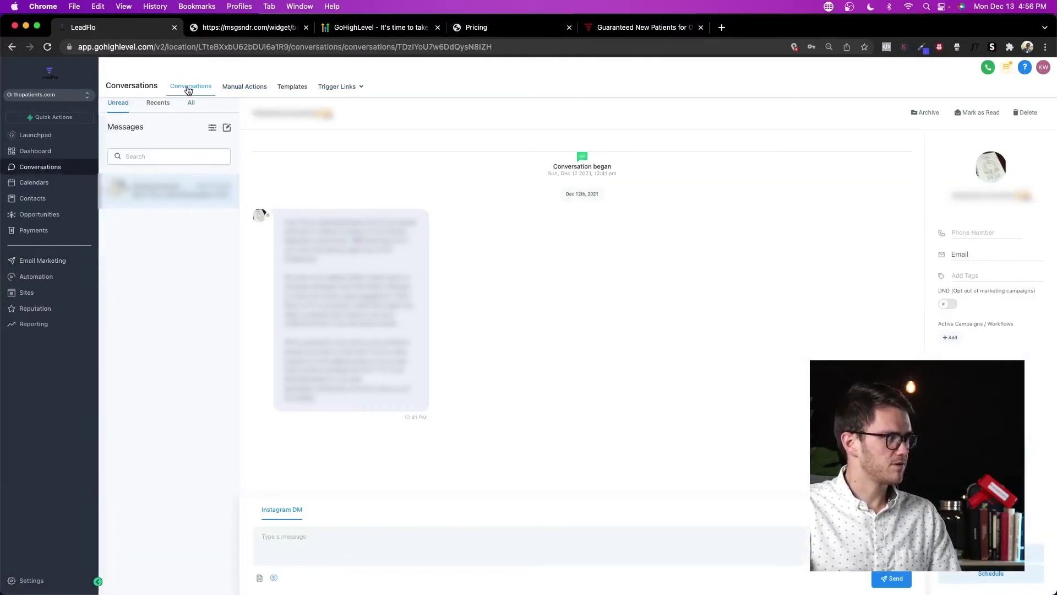
left_click(192, 105)
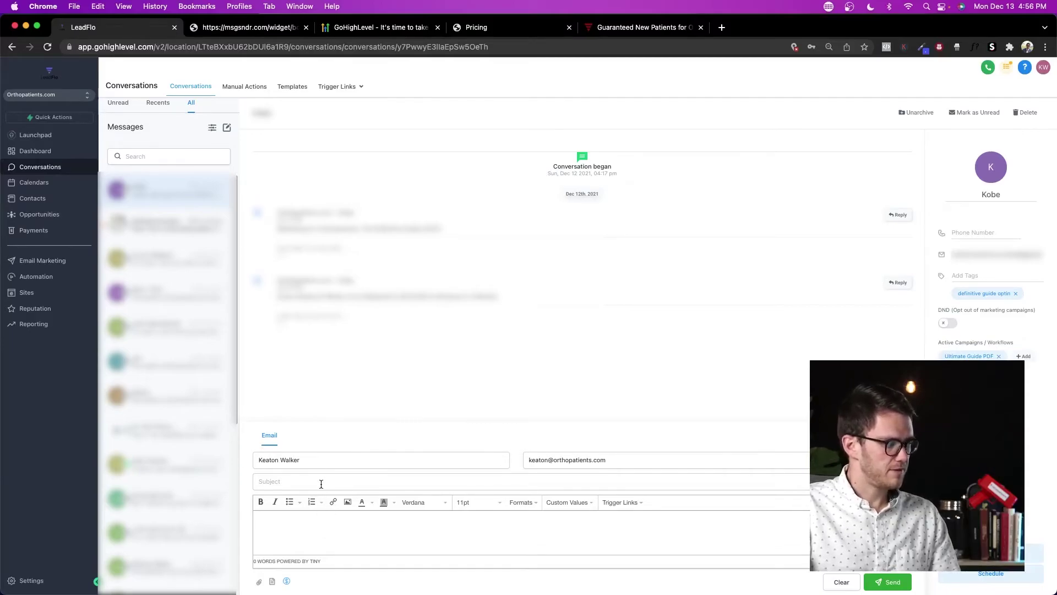
Step: Open another contact's thread, toggle the composer between SMS and email, and open its template picker
left_click(168, 469)
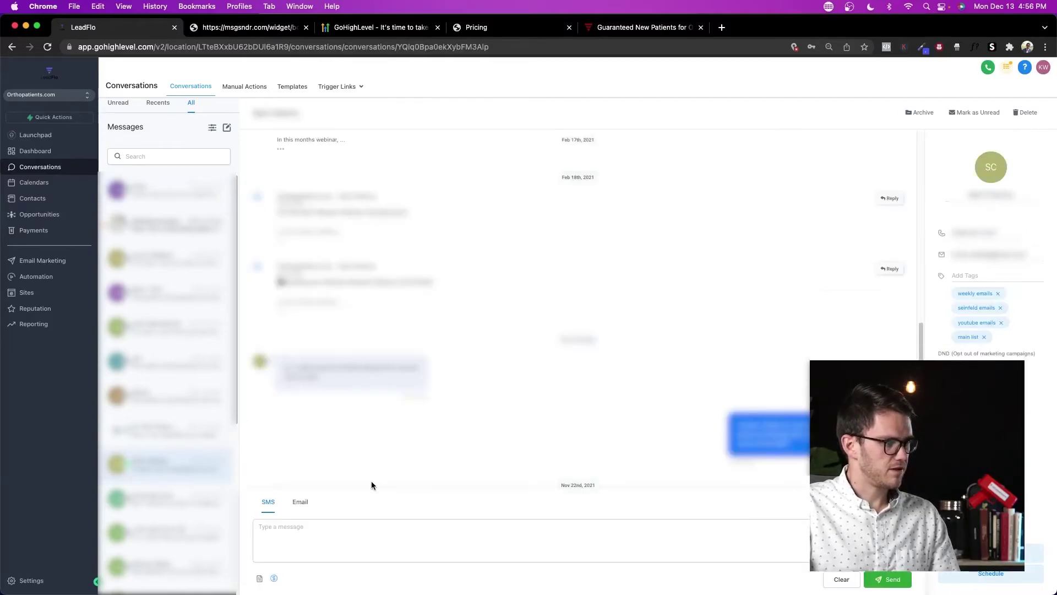
left_click(300, 502)
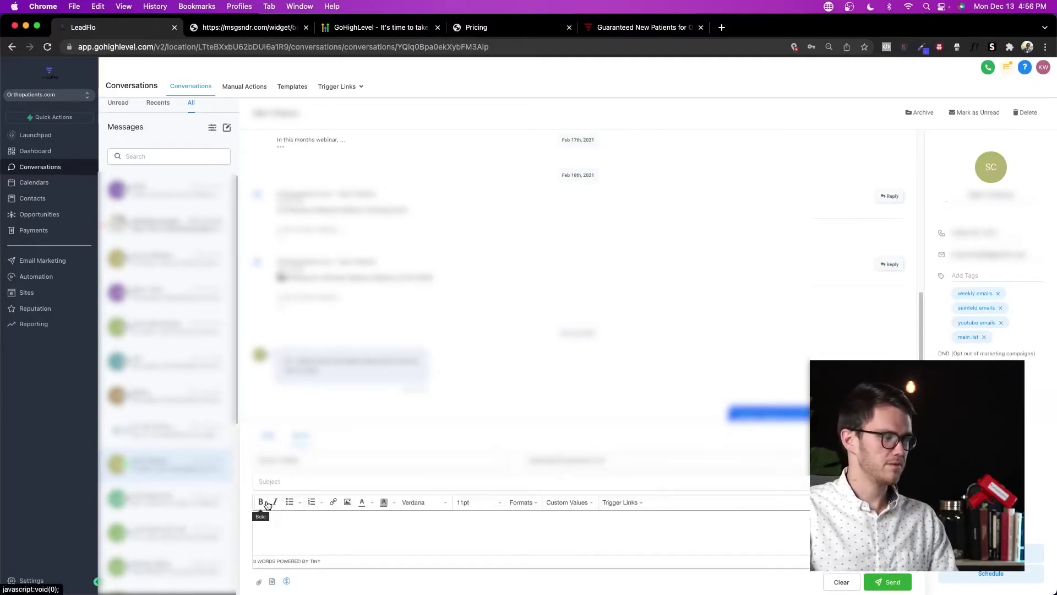
left_click(268, 435)
left_click(297, 503)
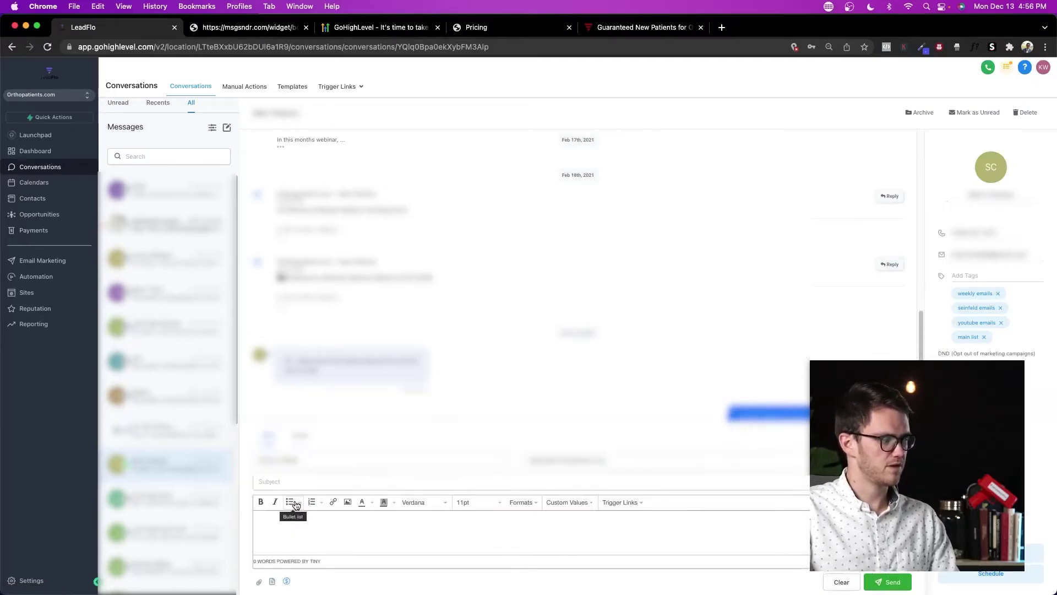
left_click(272, 581)
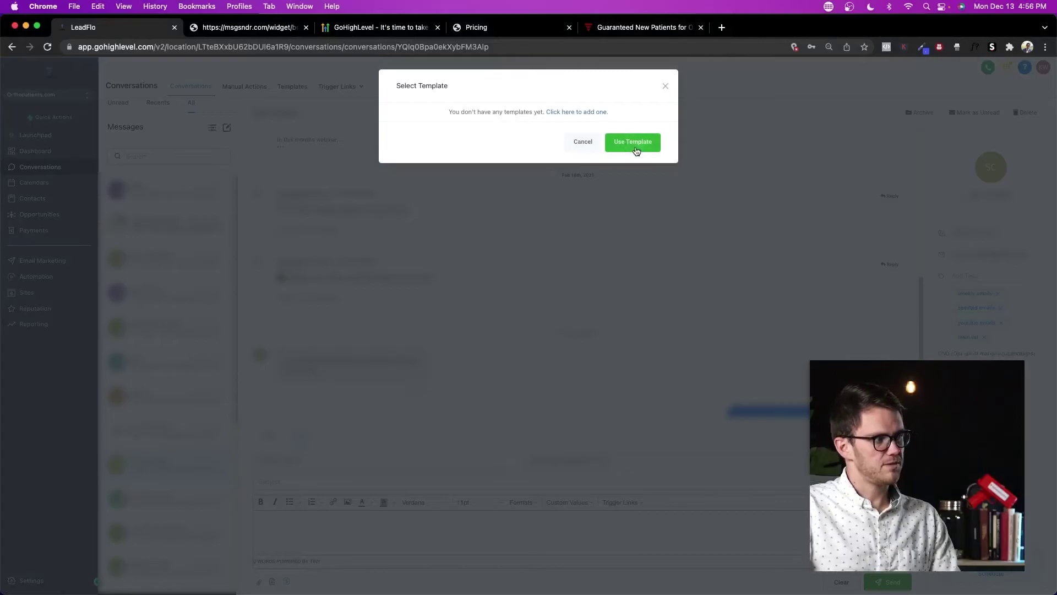
left_click(576, 112)
Step: Start a new HTML email template, then return to the message templates list
left_click(1021, 120)
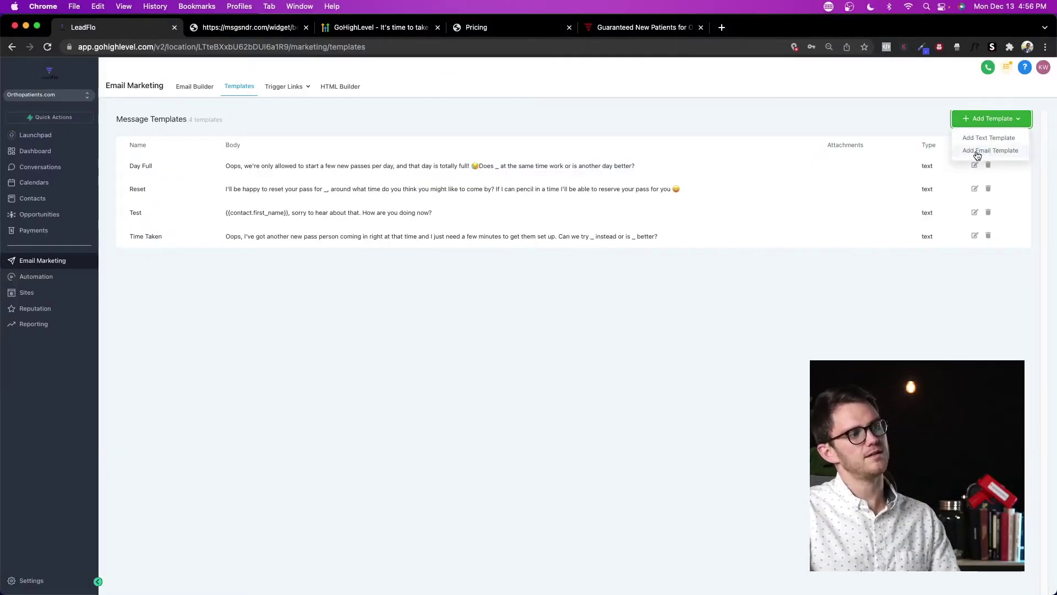
mouse_move(287, 88)
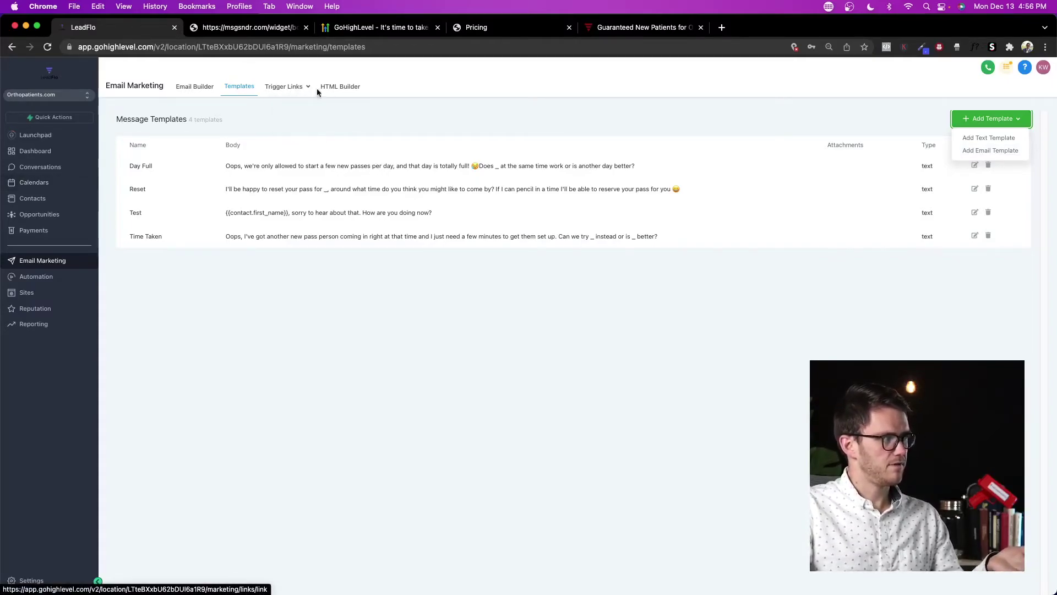
left_click(348, 91)
left_click(1020, 129)
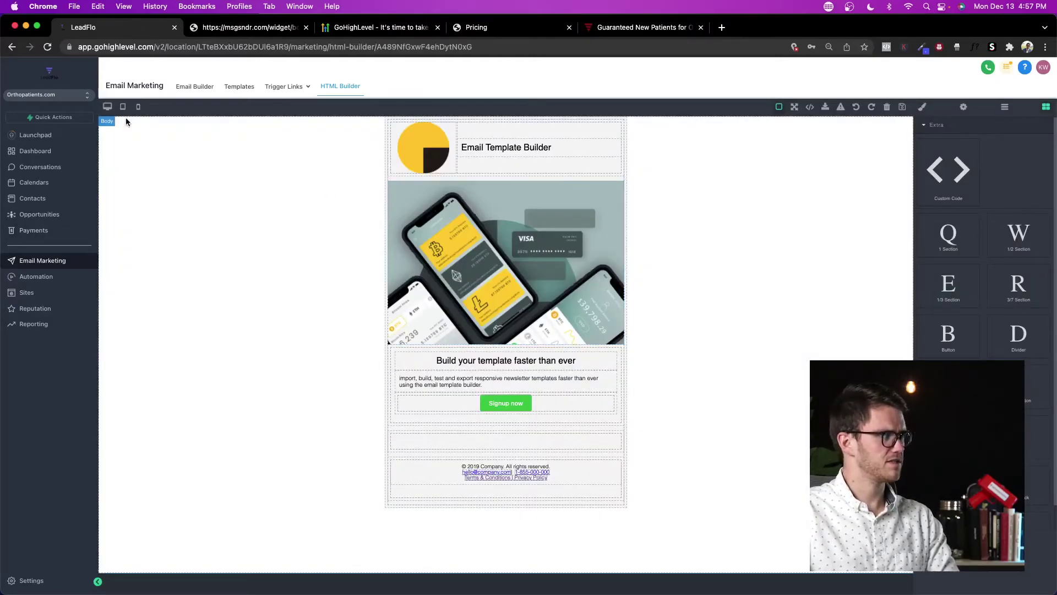
left_click(13, 47)
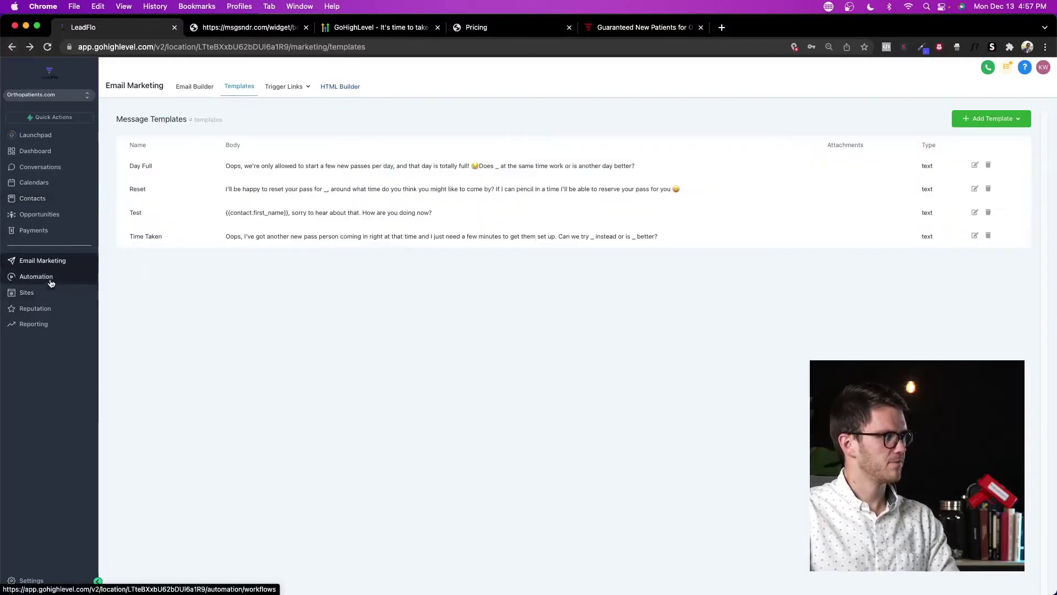
left_click(49, 282)
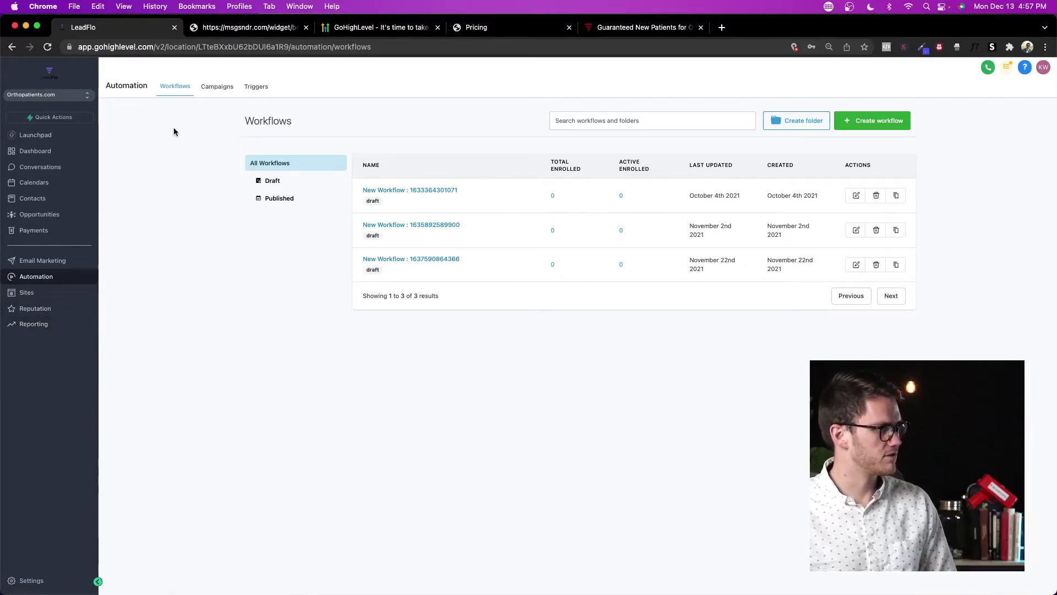
Step: Browse the Campaigns and Triggers tabs, then return to the three draft workflows
left_click(216, 88)
left_click(258, 87)
left_click(202, 93)
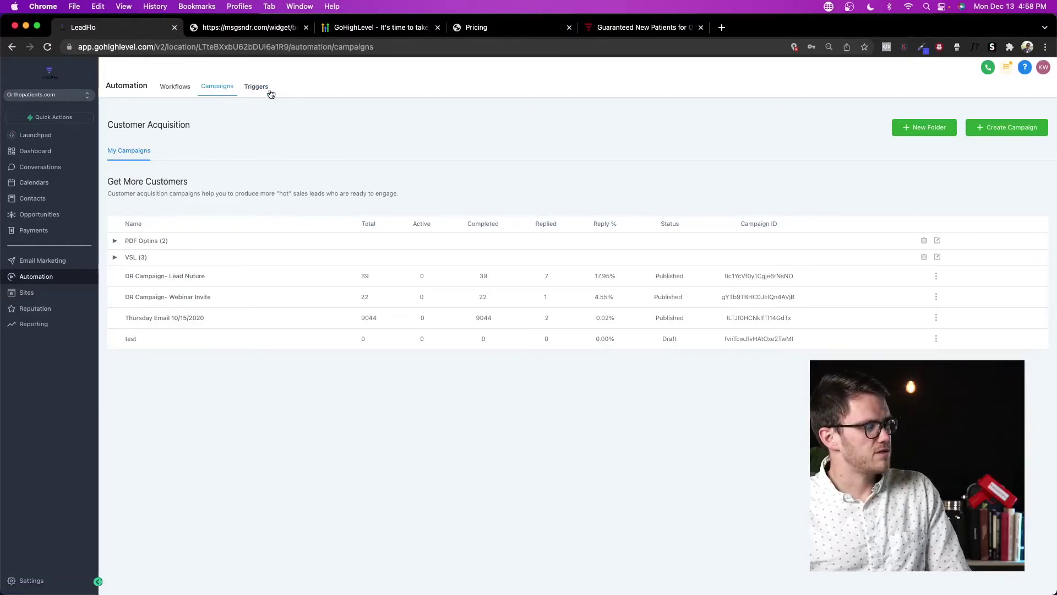
left_click(182, 91)
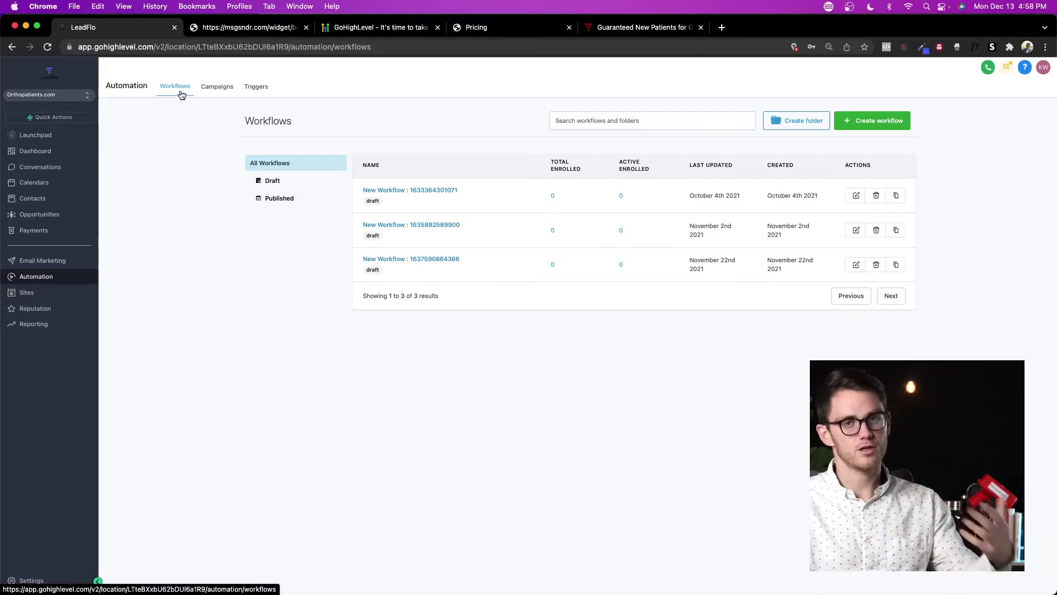
Step: Create a new blank workflow from scratch instead of importing a campaign
left_click(883, 126)
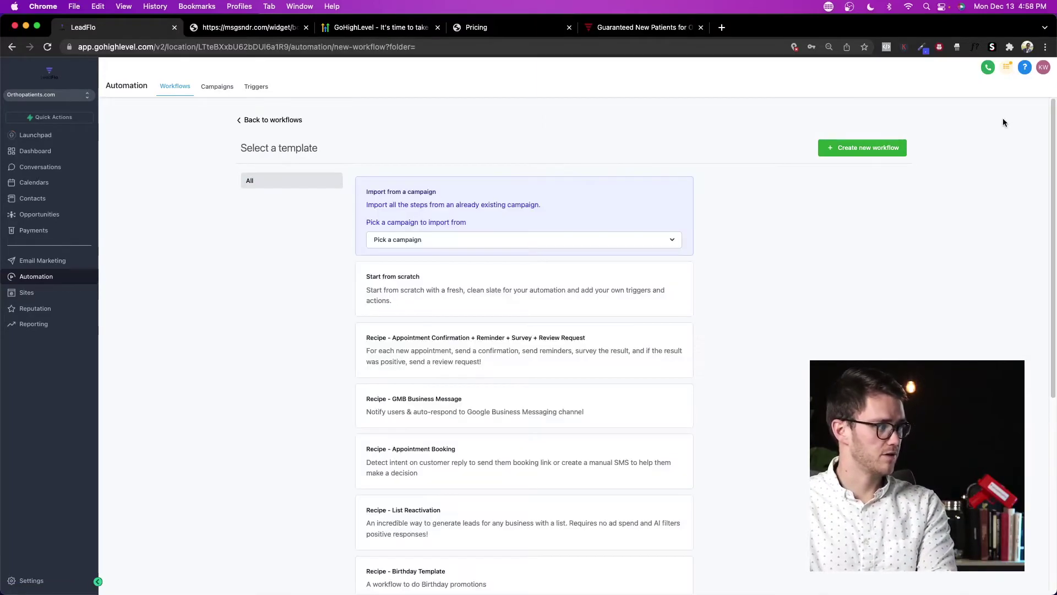
left_click(511, 242)
left_click(768, 232)
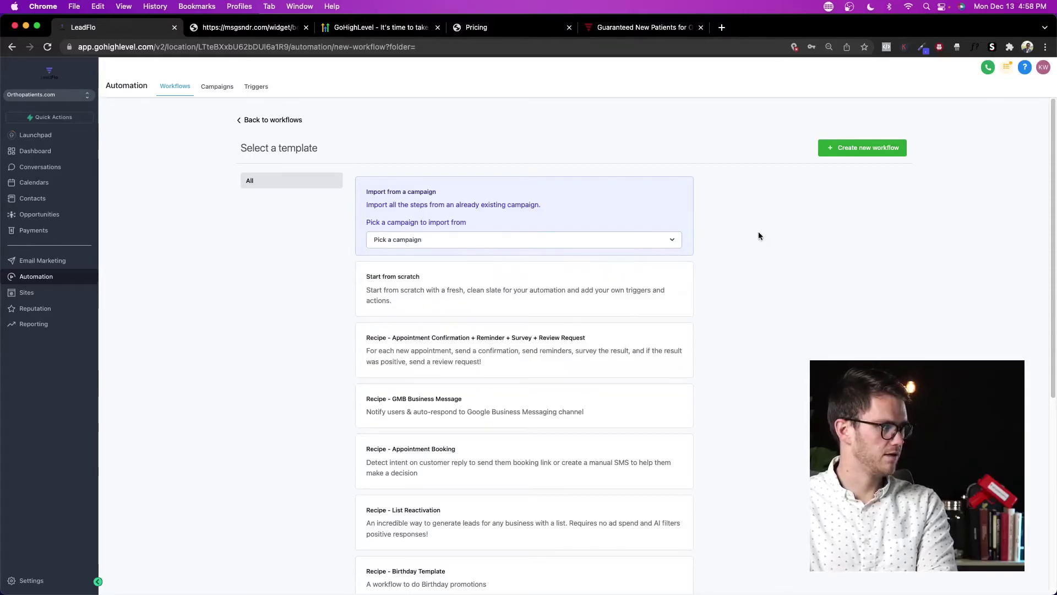
left_click(473, 309)
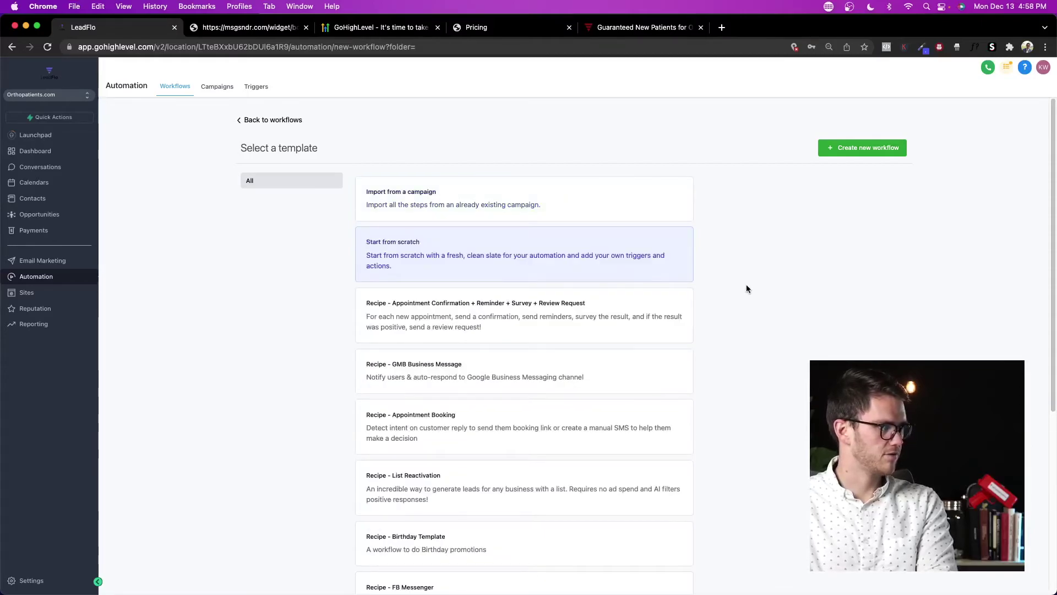
left_click(864, 149)
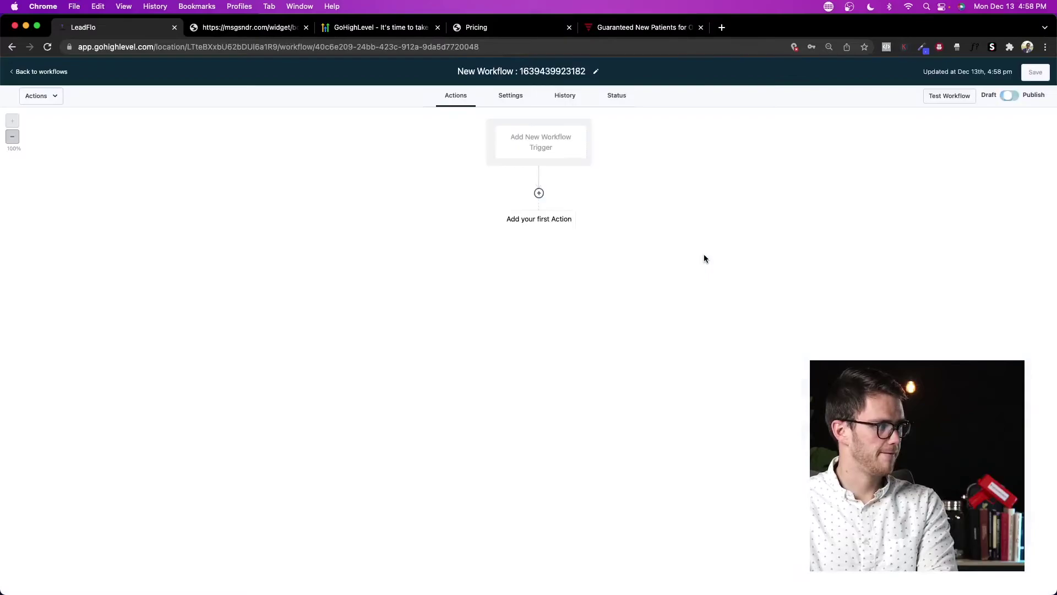
Step: Add a Facebook Lead Form Submitted trigger and save it
left_click(552, 146)
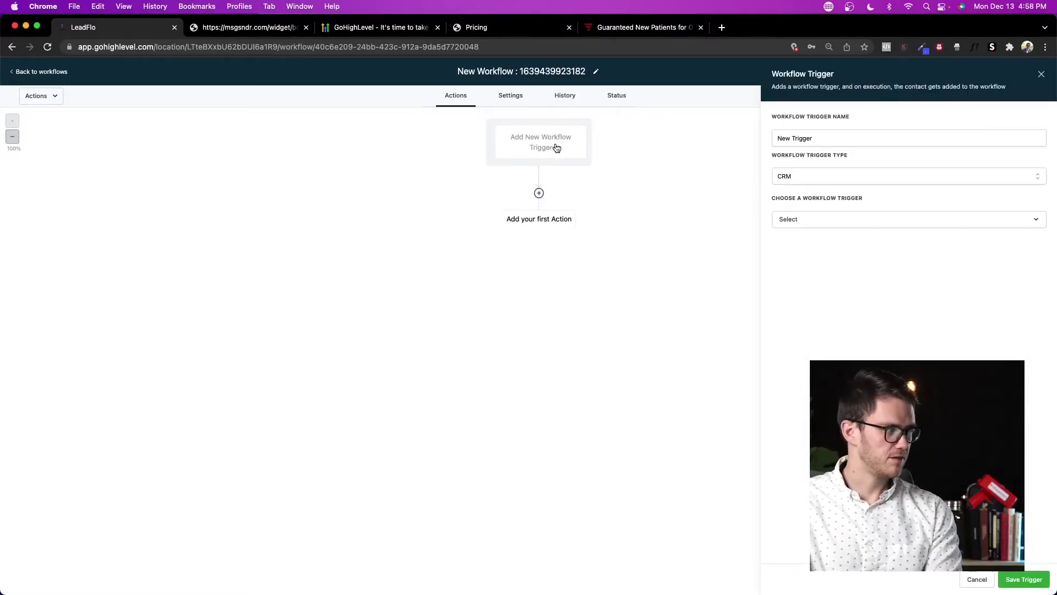
left_click(845, 174)
left_click(837, 213)
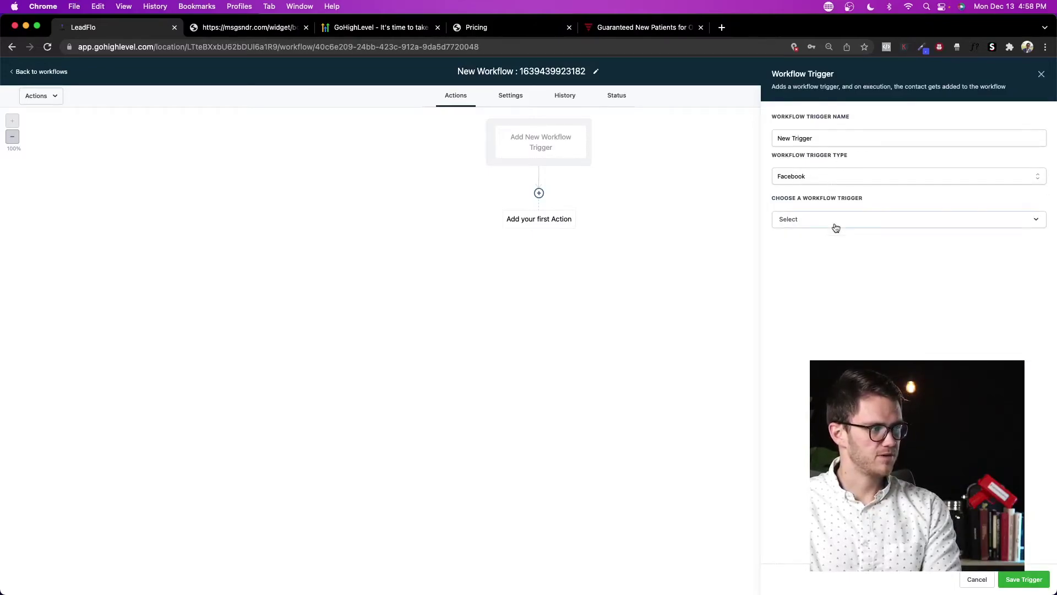
left_click(836, 228)
left_click(821, 285)
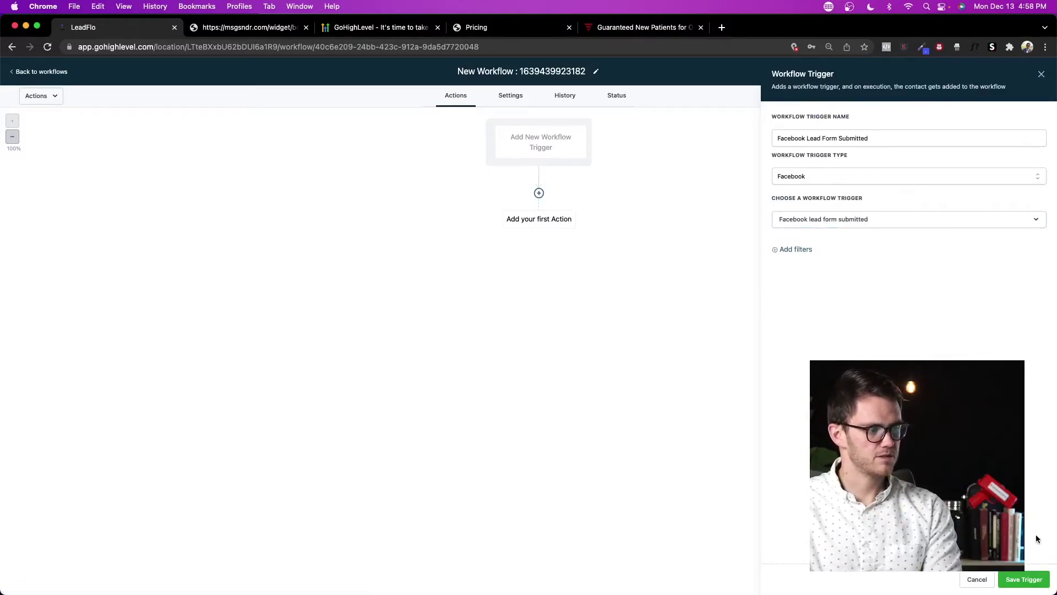
left_click(1025, 579)
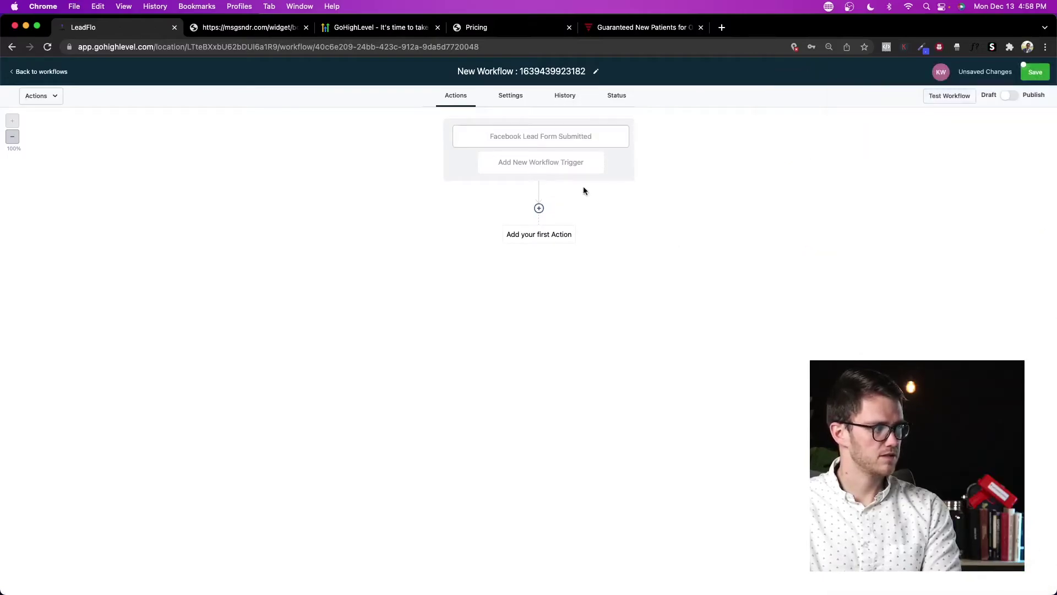
Step: Add a second trigger of type CRM Contact Tag
left_click(539, 208)
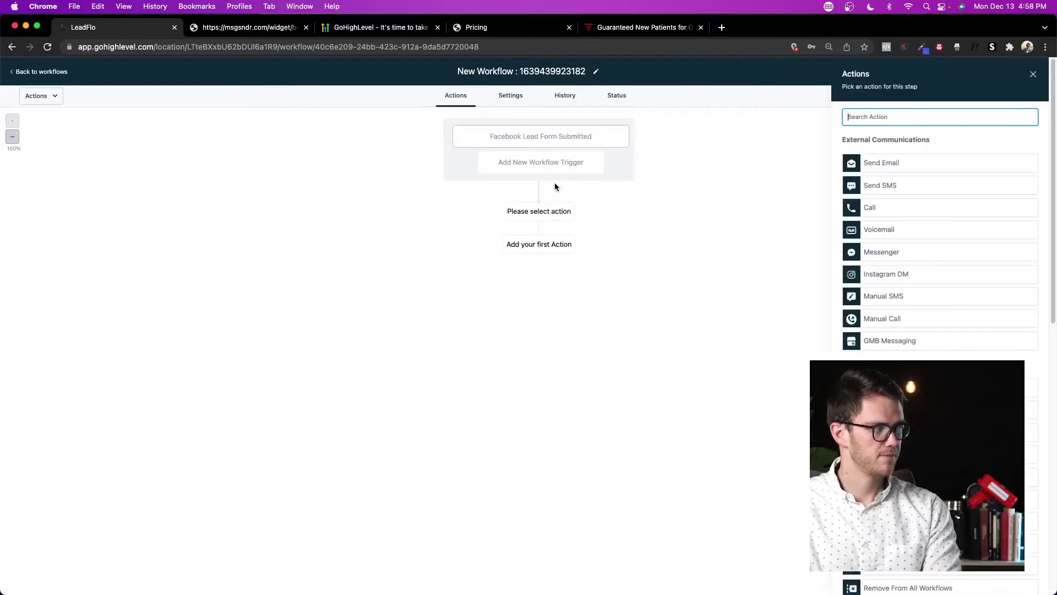
left_click(526, 165)
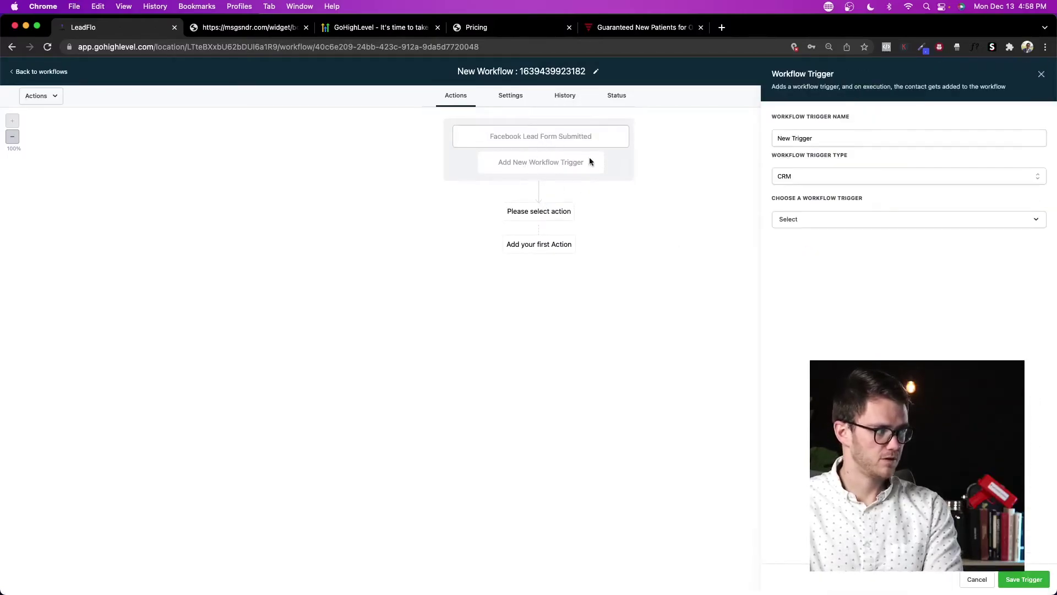
left_click(887, 223)
scroll(847, 292, "down", 5)
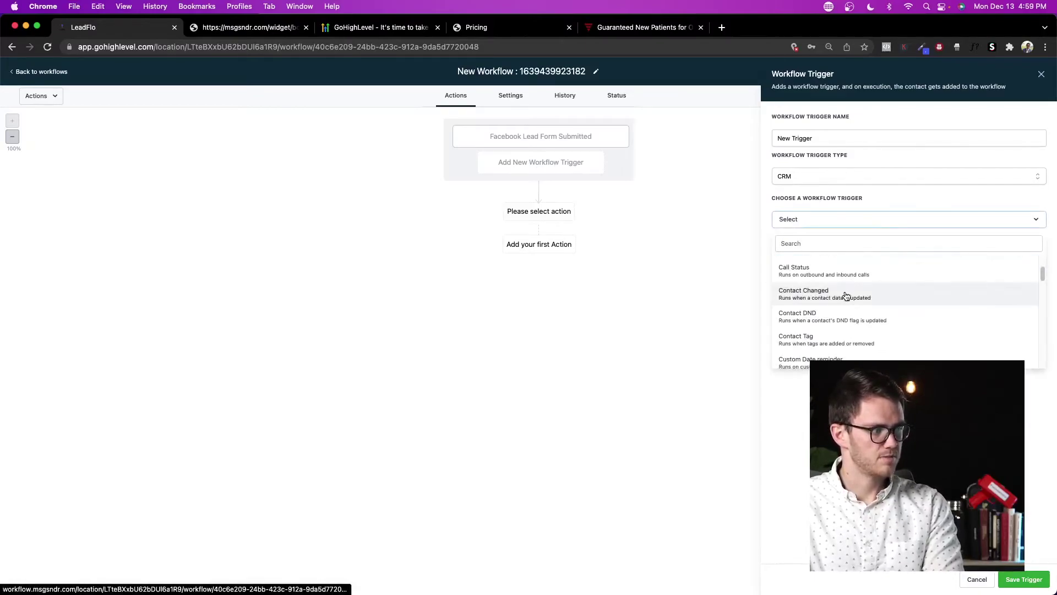
scroll(846, 291, "up", 3)
scroll(844, 331, "down", 1)
left_click(844, 364)
Step: Filter the Contact Tag trigger to Tag Added = fb and save it
left_click(796, 250)
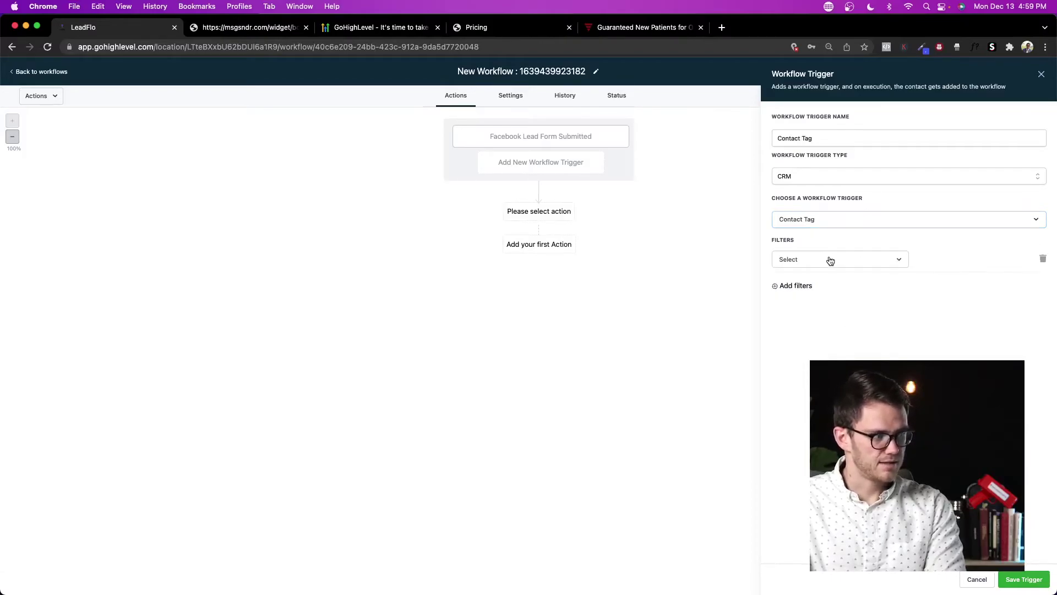
left_click(833, 259)
left_click(836, 321)
left_click(950, 261)
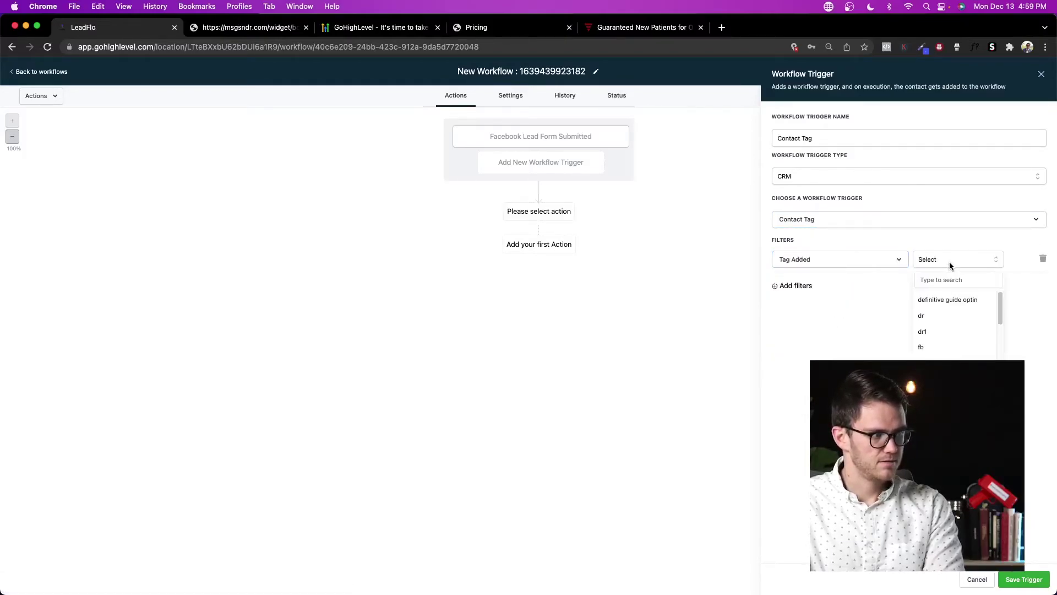
scroll(951, 317, "down", 5)
scroll(944, 350, "up", 3)
left_click(938, 326)
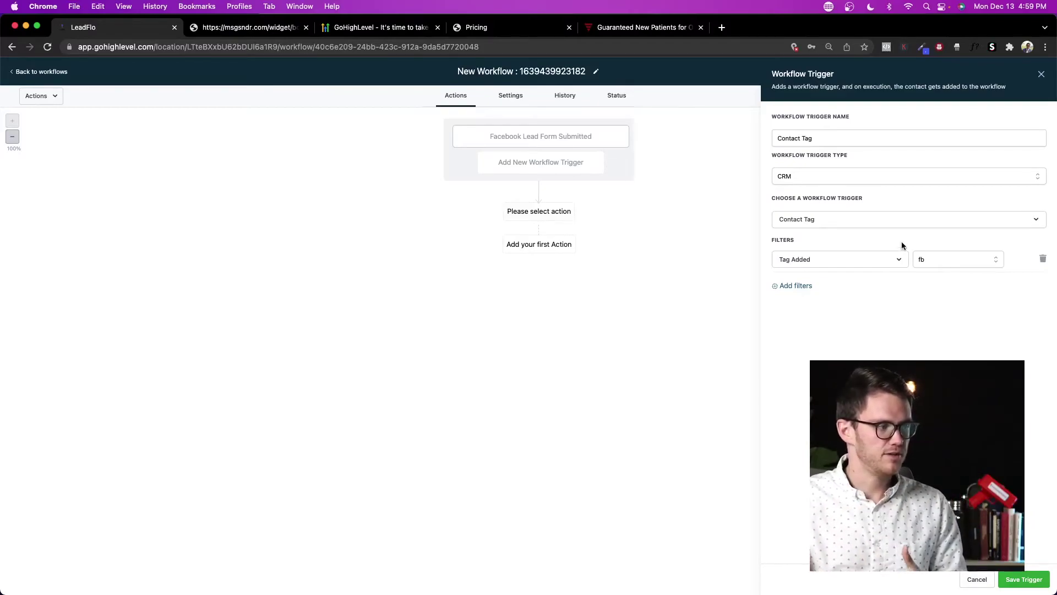
left_click(1024, 580)
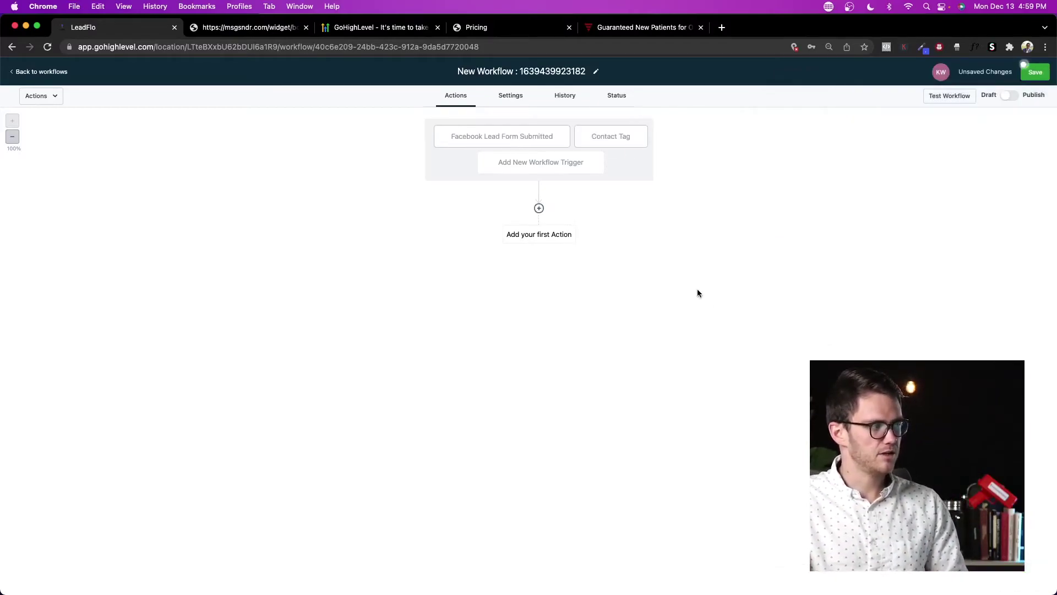
Step: Add an SMS: '{First Name}, thanks for requesting your $500 off voucher....which day of the week works best'
left_click(539, 210)
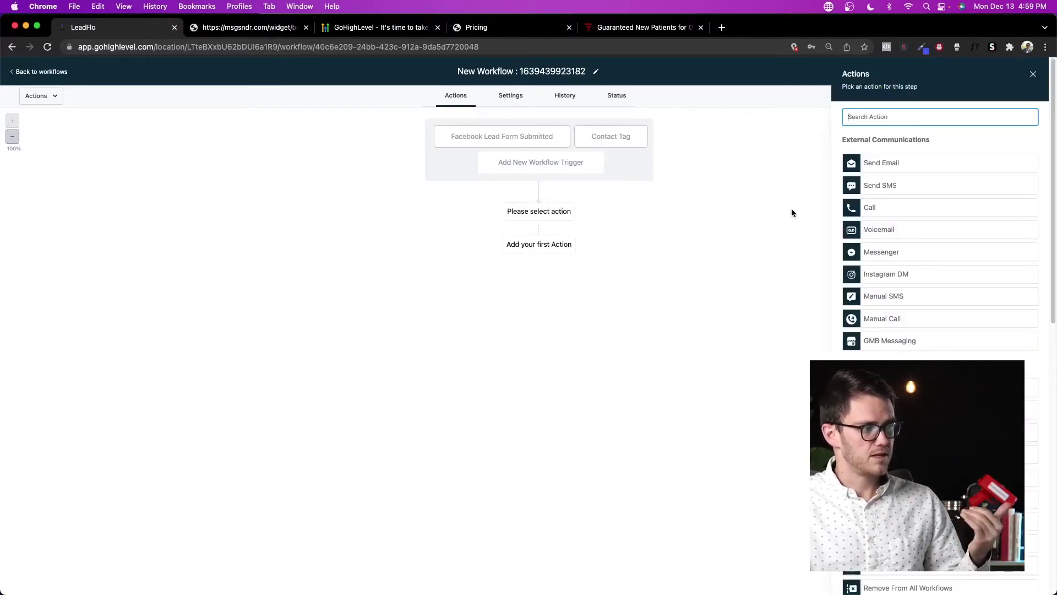
left_click(893, 186)
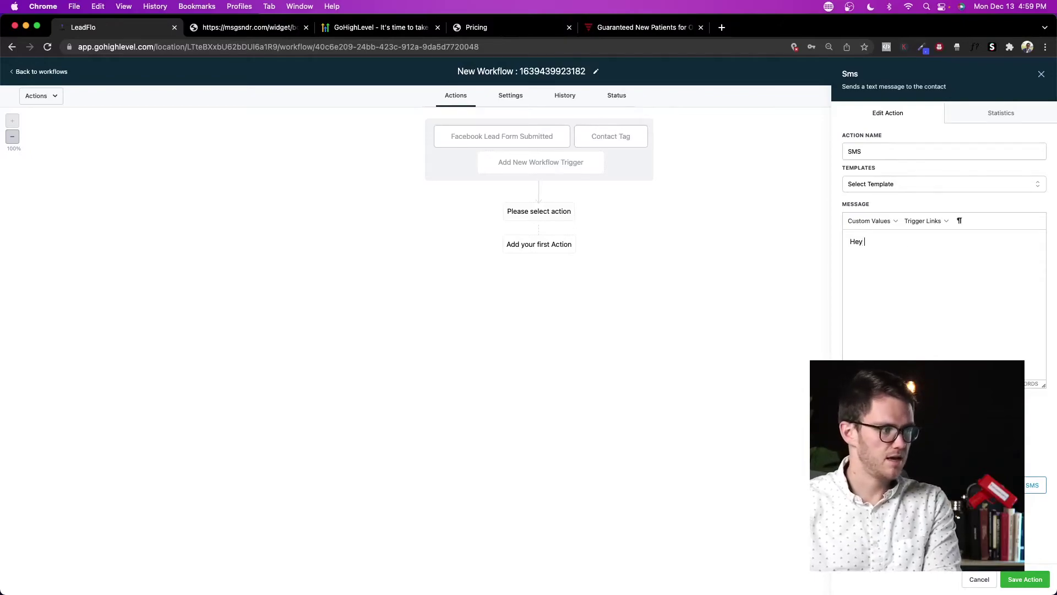
left_click(870, 221)
mouse_move(859, 236)
left_click(929, 252)
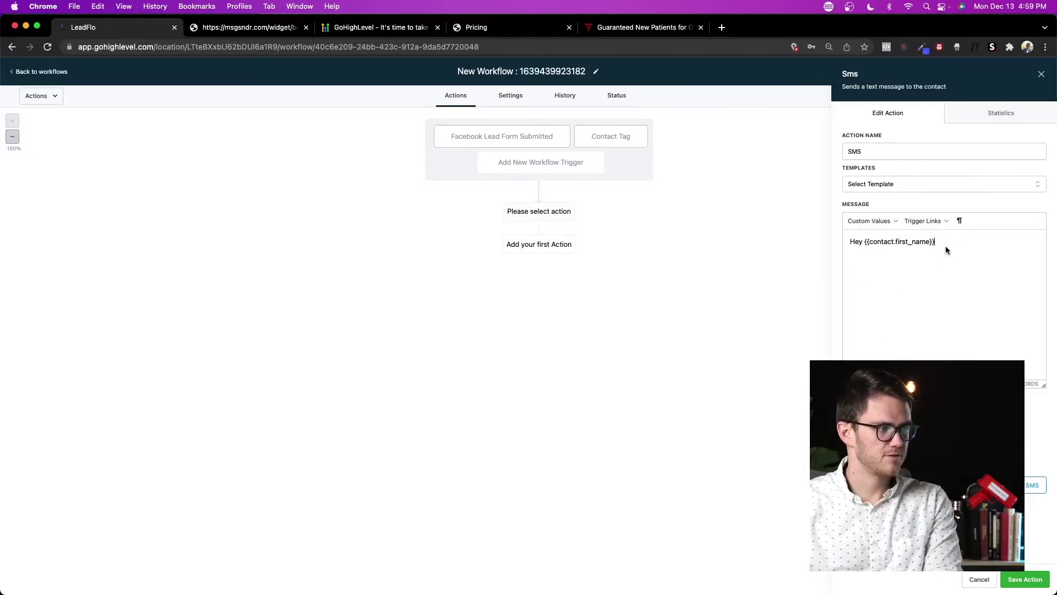
type(", thanks for requesting your $500 off voucher....")
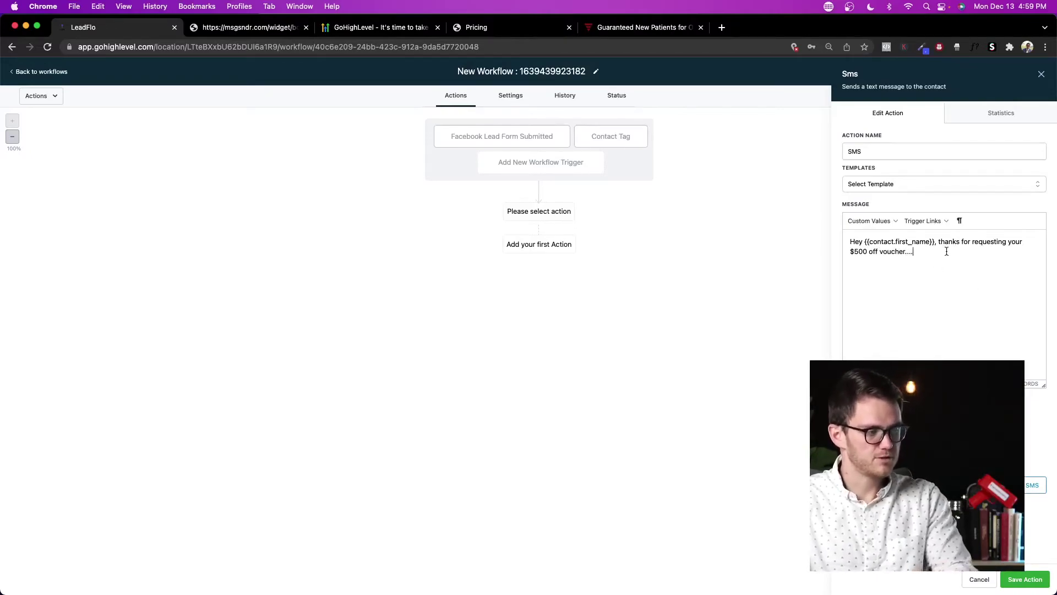
type("which ")
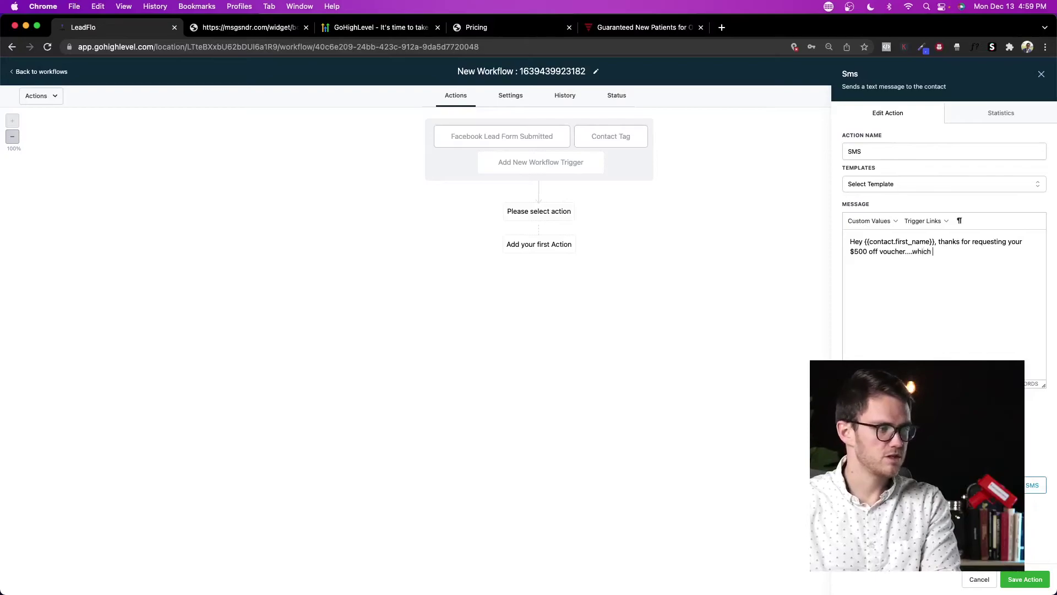
type("day of the week works")
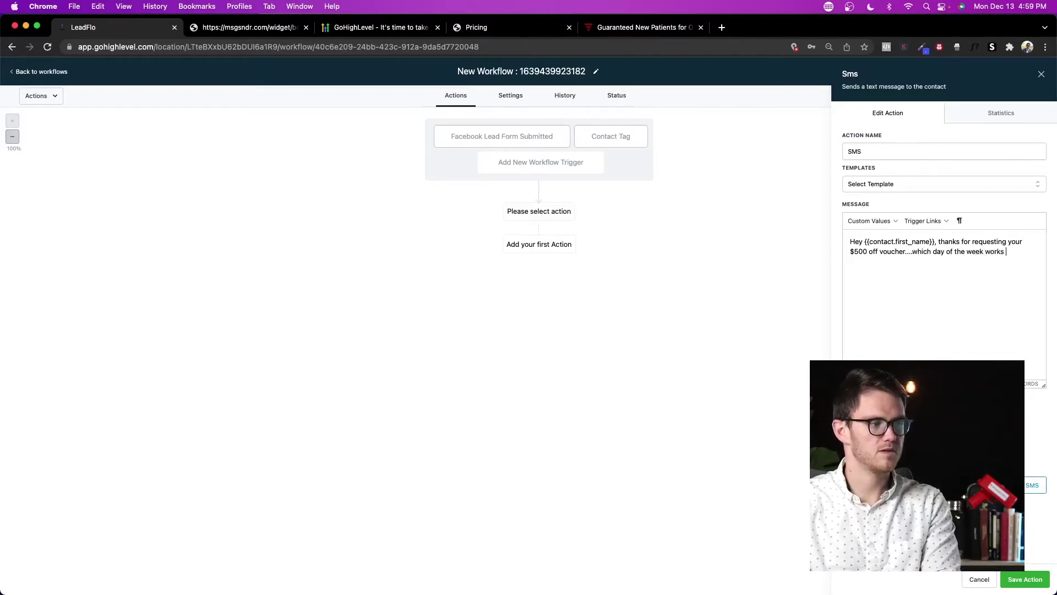
type(" best for you")
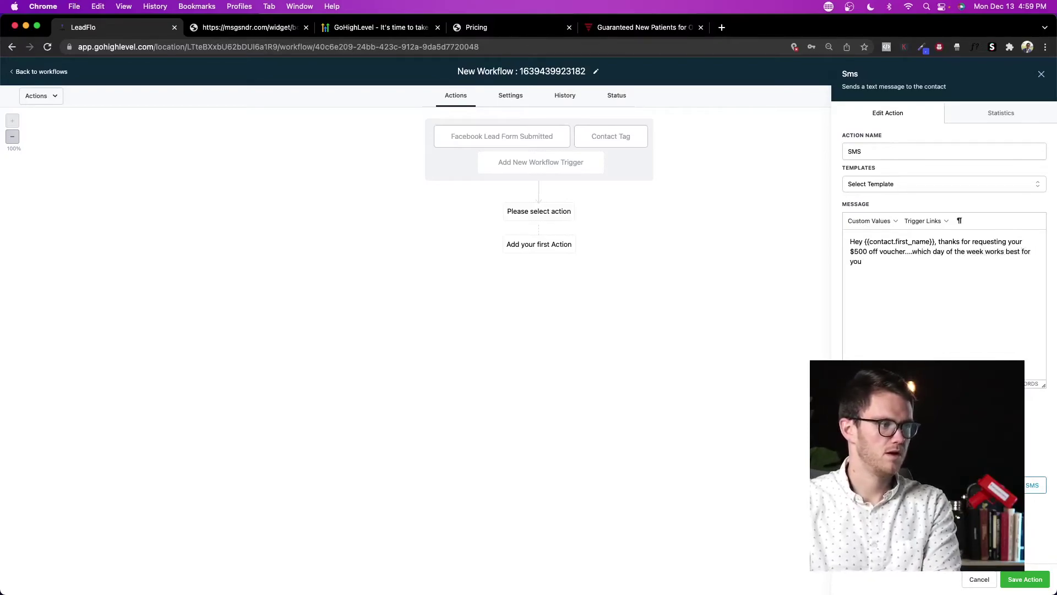
type("?")
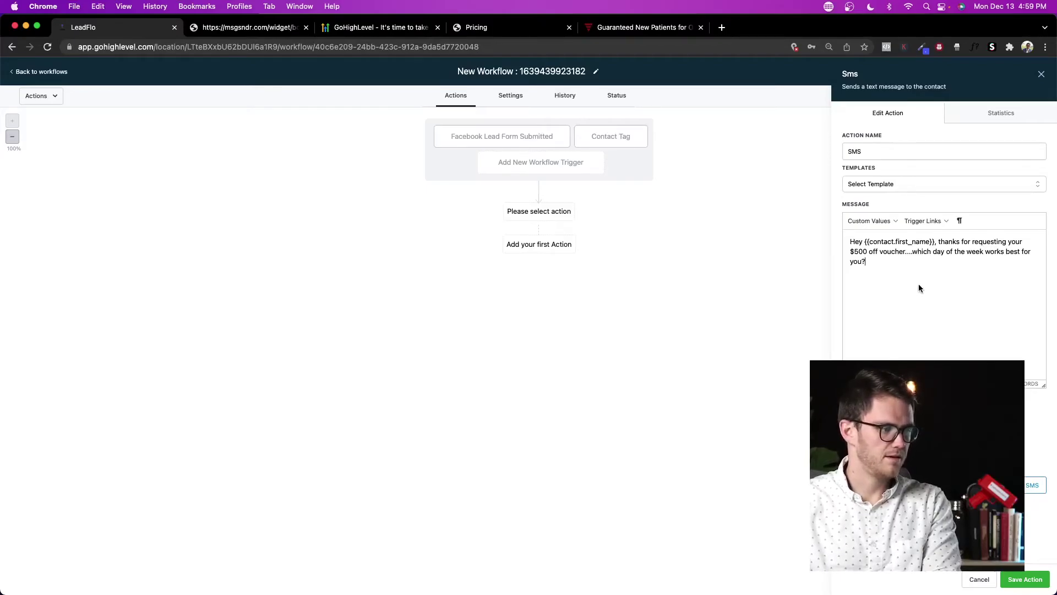
left_click(1024, 580)
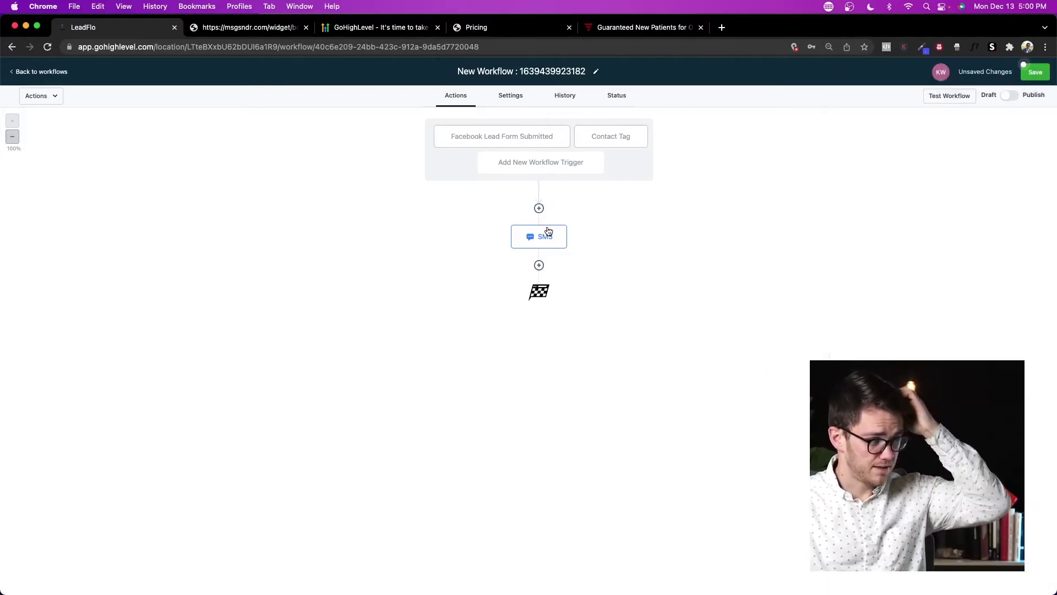
left_click(540, 238)
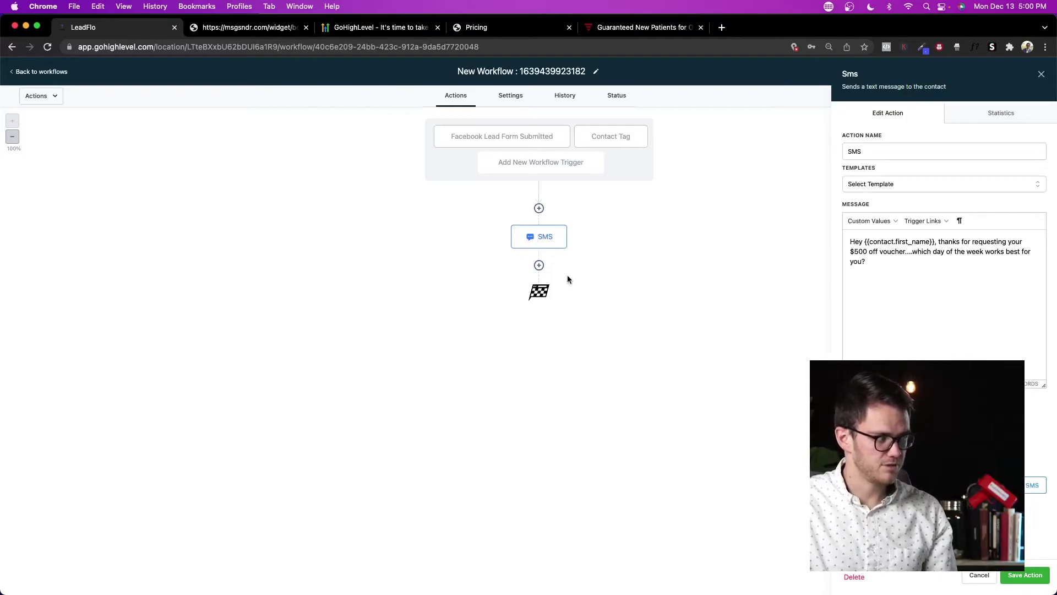
Step: Add a Send Email action with sender name 'asdf', a saved sender address and subject 'asdf'
left_click(541, 265)
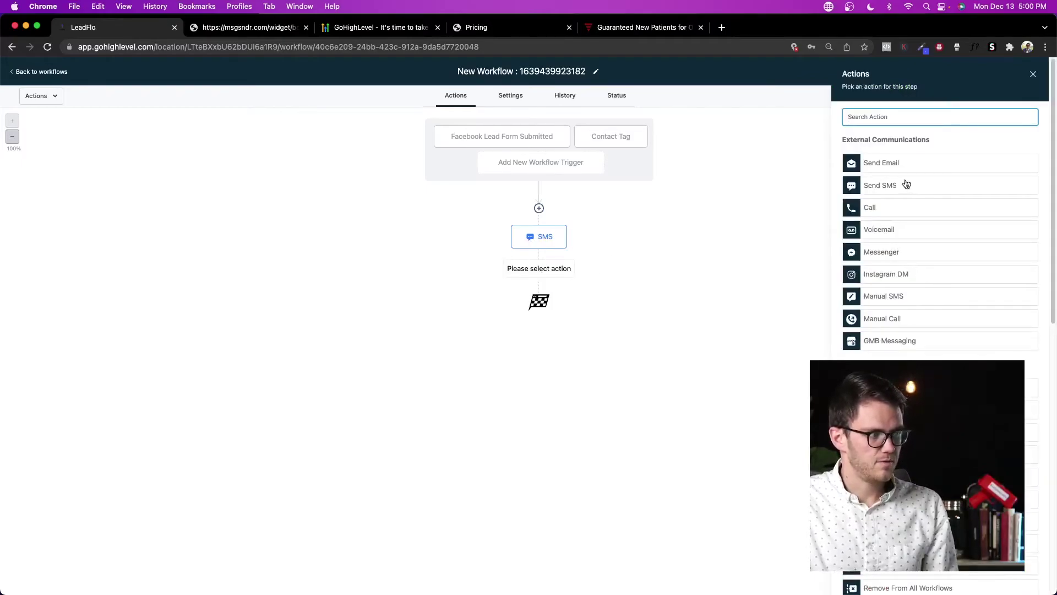
left_click(901, 164)
left_click(927, 190)
type("asdf")
left_click(918, 224)
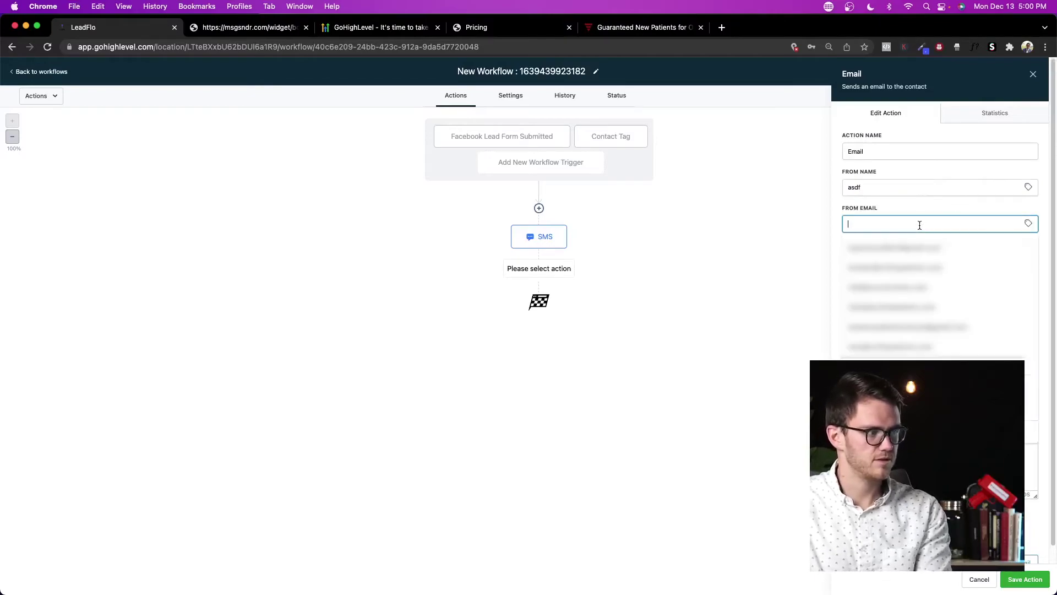
left_click(914, 249)
left_click(901, 259)
type("asdf")
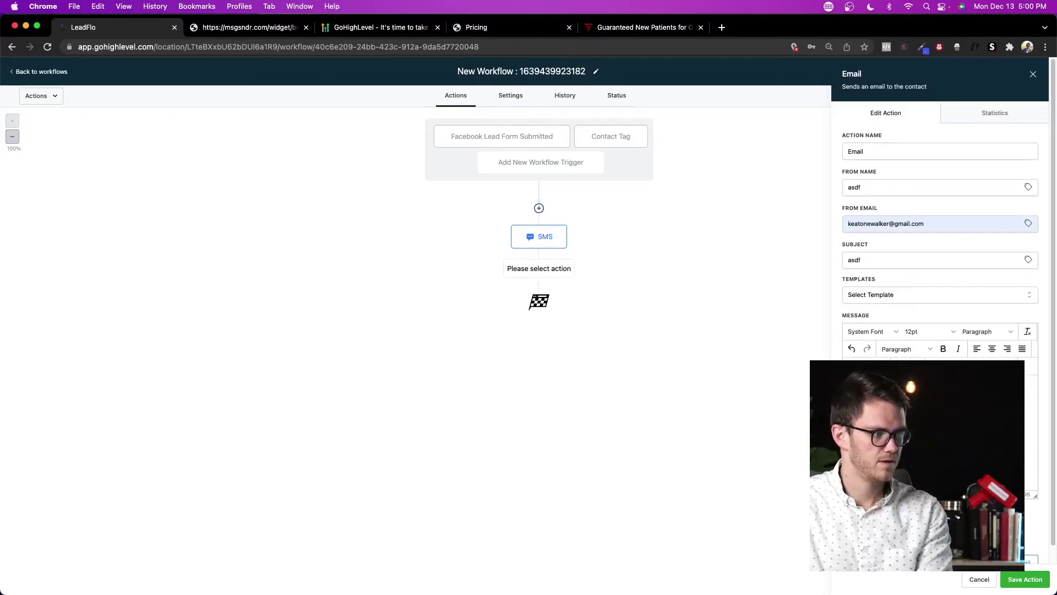
left_click(1017, 575)
Step: Insert a 2-minute Wait action between the SMS and the email
left_click(538, 266)
left_click(912, 117)
type("wait")
left_click(910, 166)
left_click(896, 161)
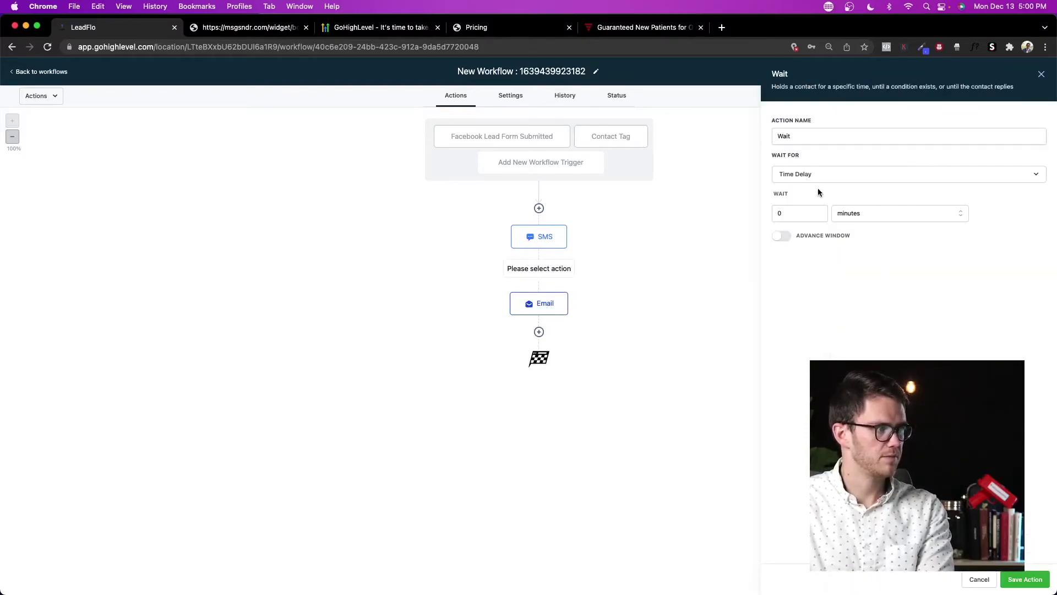
left_click(819, 211)
left_click(818, 211)
left_click(881, 293)
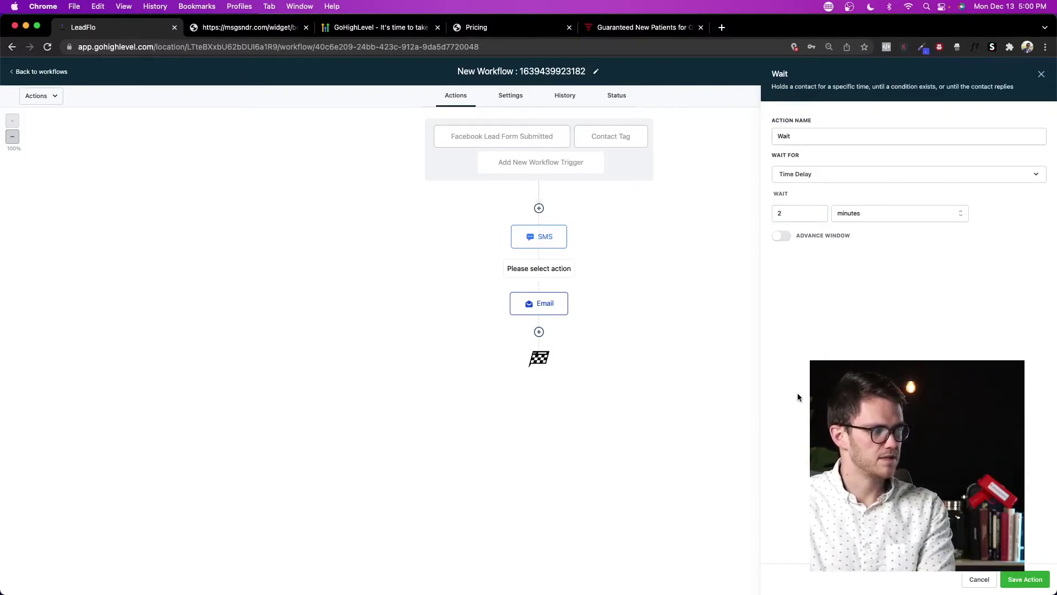
left_click(1038, 586)
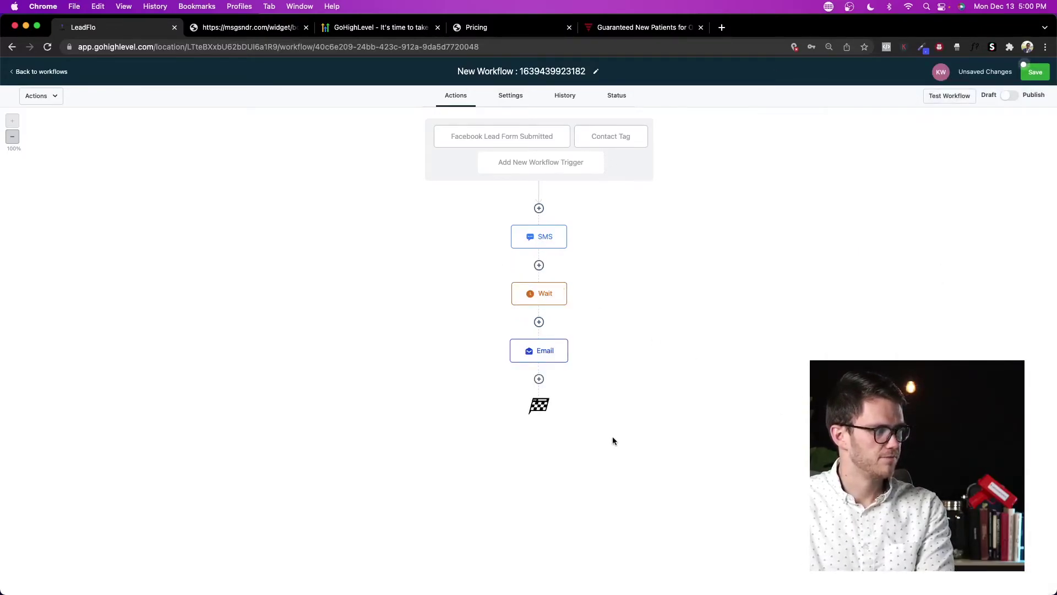
Step: Scroll through the Actions picker for a new step after the Email node
left_click(539, 379)
scroll(900, 305, "down", 10)
scroll(954, 322, "up", 5)
scroll(944, 321, "up", 5)
scroll(942, 318, "down", 15)
scroll(946, 316, "up", 10)
scroll(946, 315, "down", 7)
scroll(944, 314, "up", 10)
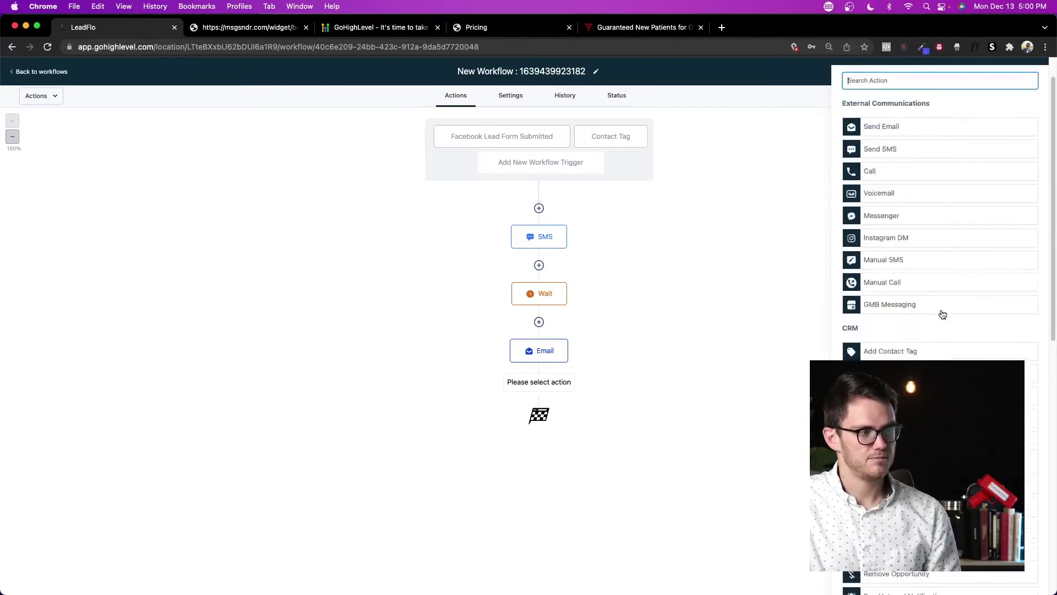
scroll(942, 314, "down", 10)
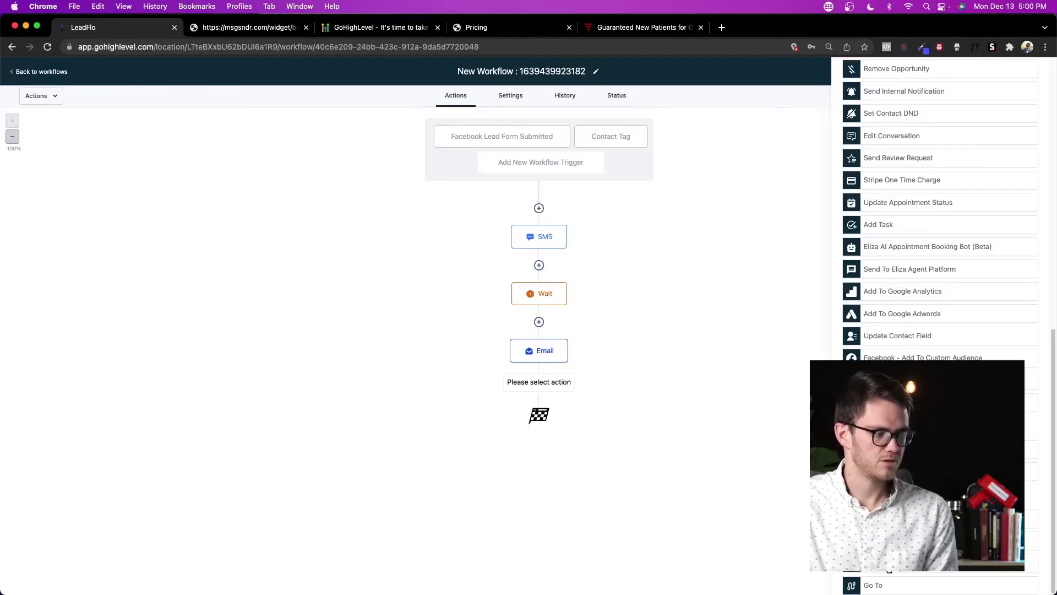
scroll(940, 324, "up", 6)
scroll(888, 327, "down", 6)
scroll(898, 322, "up", 10)
scroll(897, 320, "down", 8)
scroll(866, 314, "up", 10)
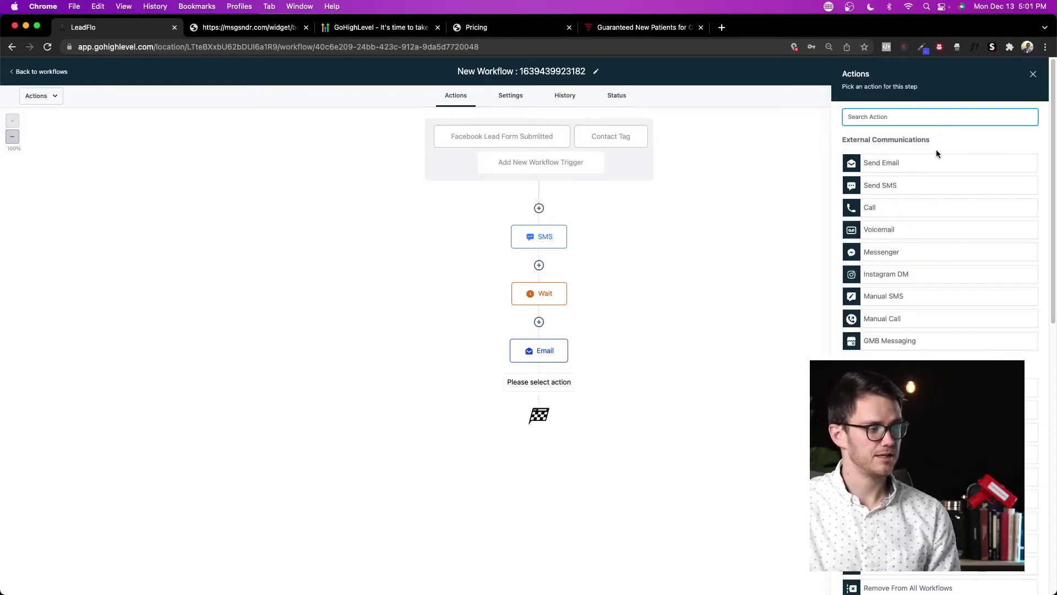
left_click(1033, 74)
Step: In workflow settings, restrict sending to a specific time window
left_click(522, 102)
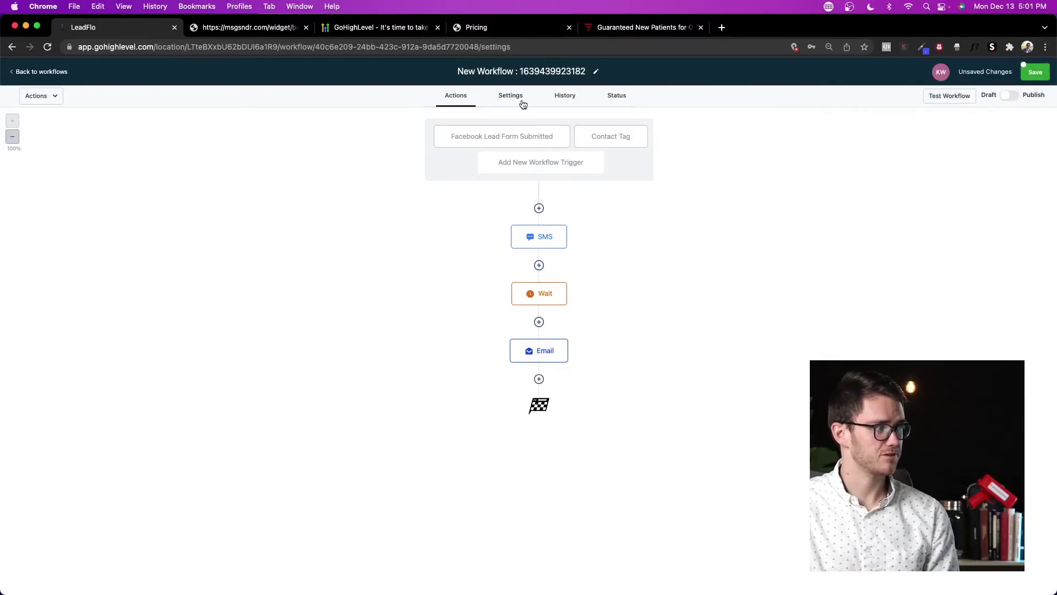
scroll(517, 270, "down", 1)
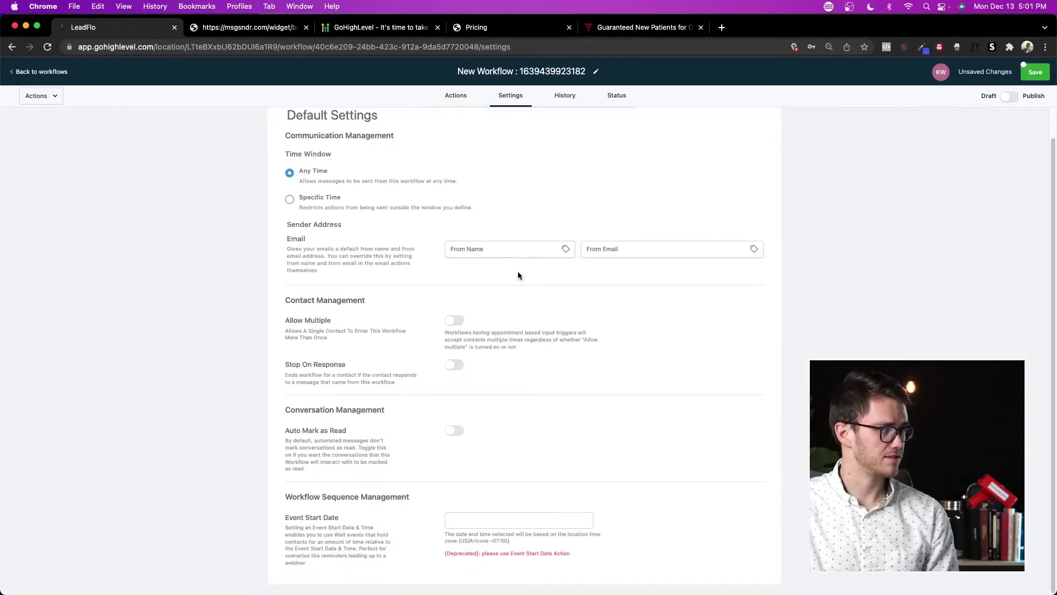
left_click(292, 201)
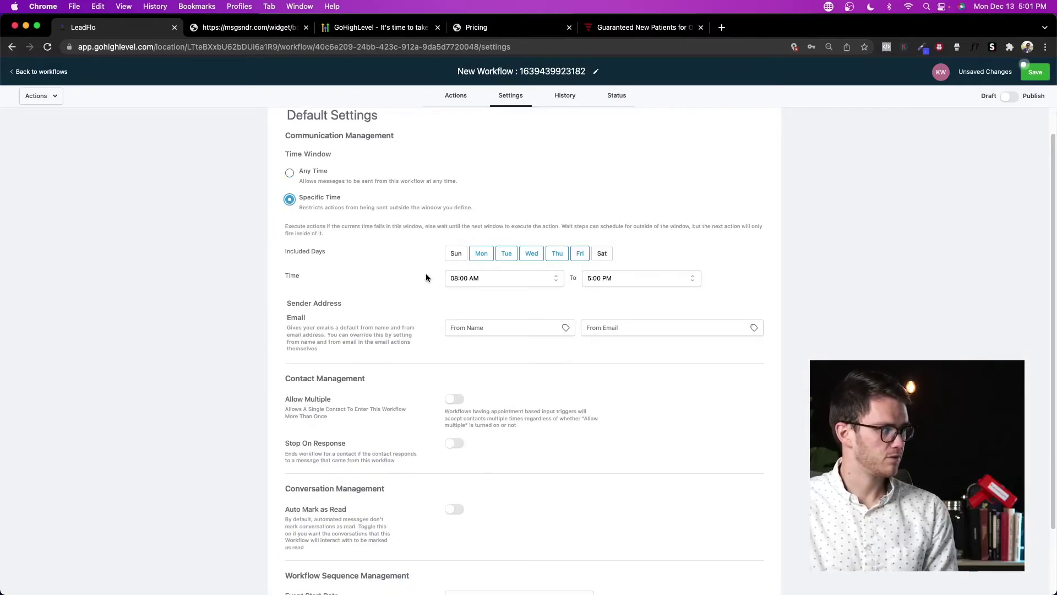
Step: Toggle the included days so only Saturday and Sunday remain allowed
left_click(531, 254)
left_click(580, 254)
left_click(557, 254)
left_click(531, 254)
left_click(557, 253)
left_click(580, 254)
left_click(602, 254)
left_click(462, 259)
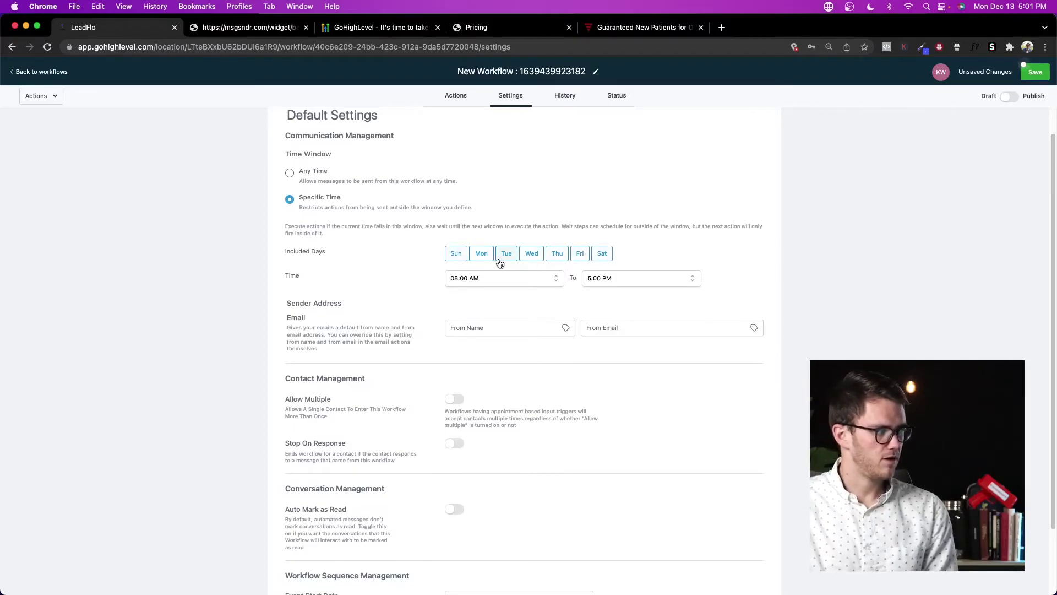
left_click(486, 256)
left_click(513, 257)
left_click(532, 254)
left_click(557, 254)
left_click(580, 254)
Step: Go back to the workflows list, discarding the unsaved workflow changes
scroll(658, 146, "up", 1)
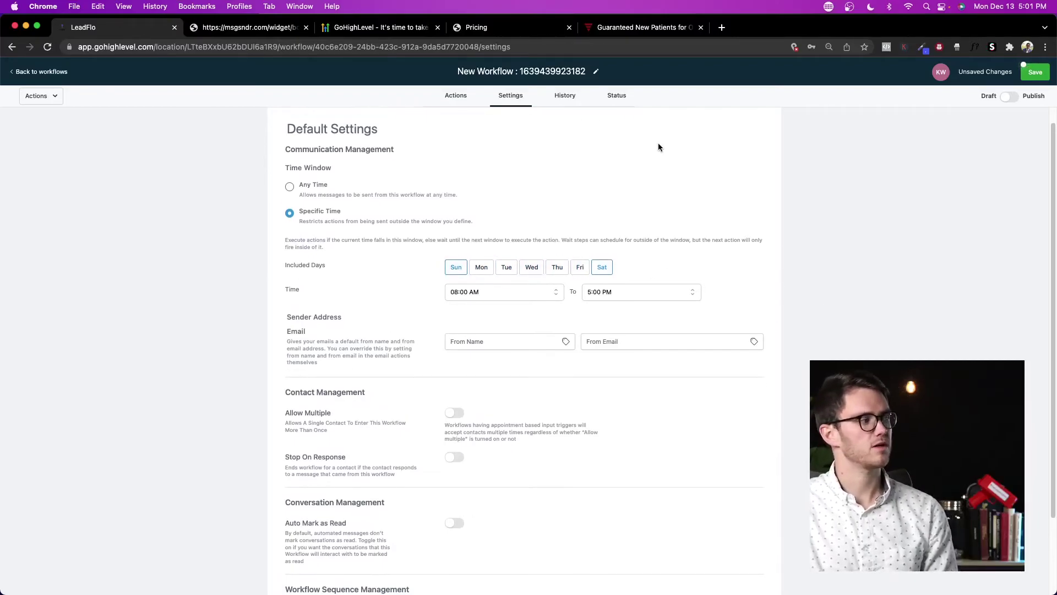
left_click(41, 72)
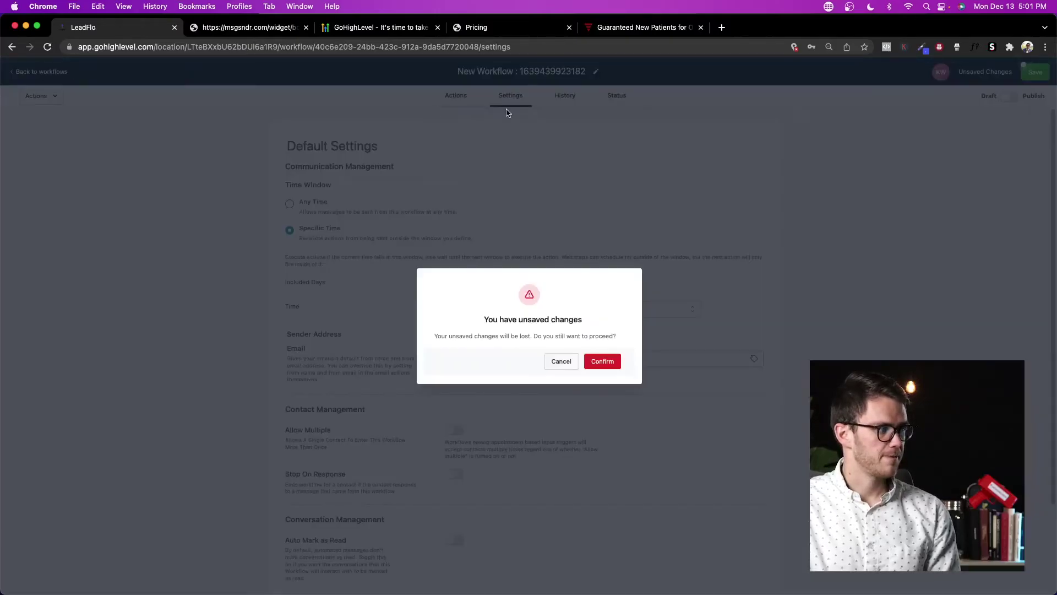
left_click(602, 362)
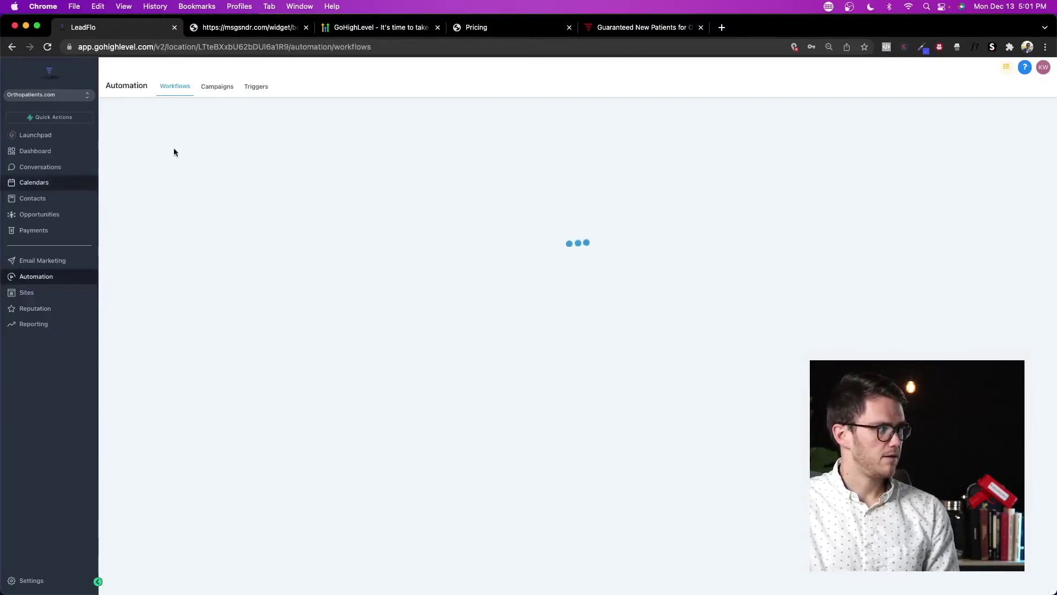
Step: Expand the VSL campaign folder, review the VSL Optin campaign, and dismiss a new campaign form
left_click(208, 95)
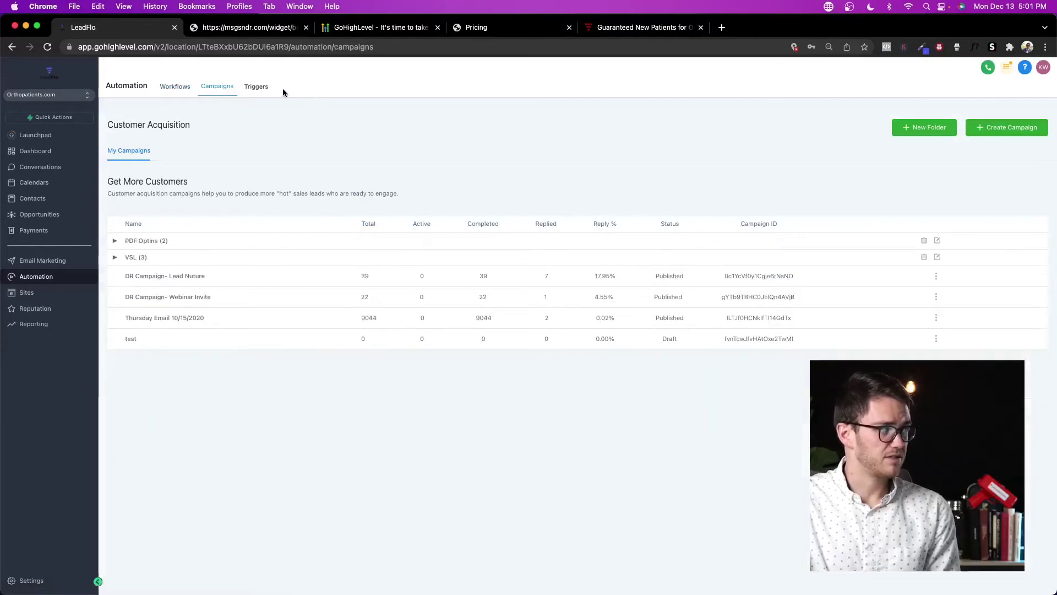
left_click(263, 92)
left_click(221, 88)
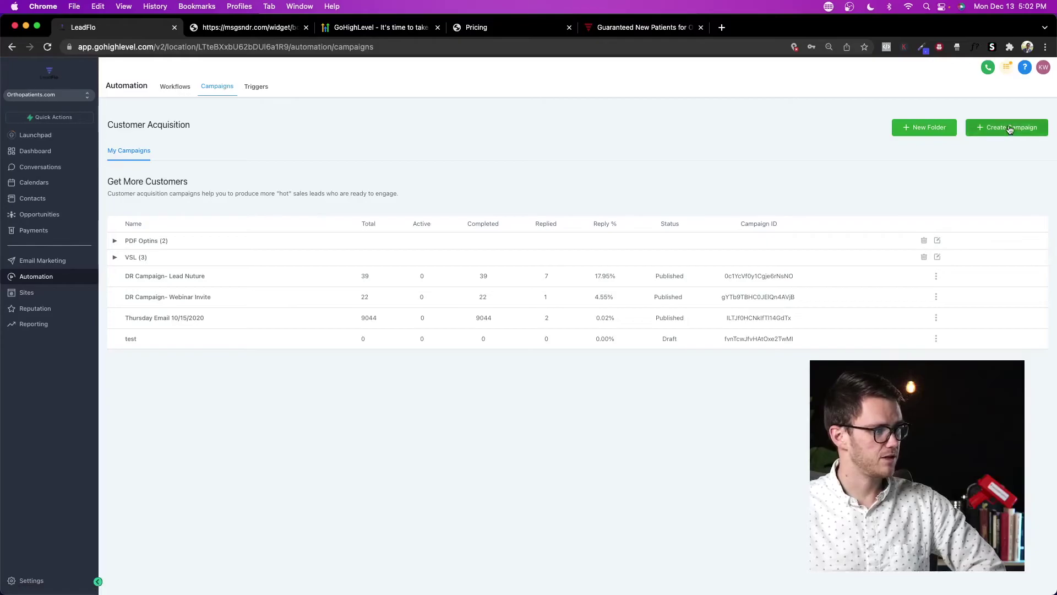
left_click(115, 257)
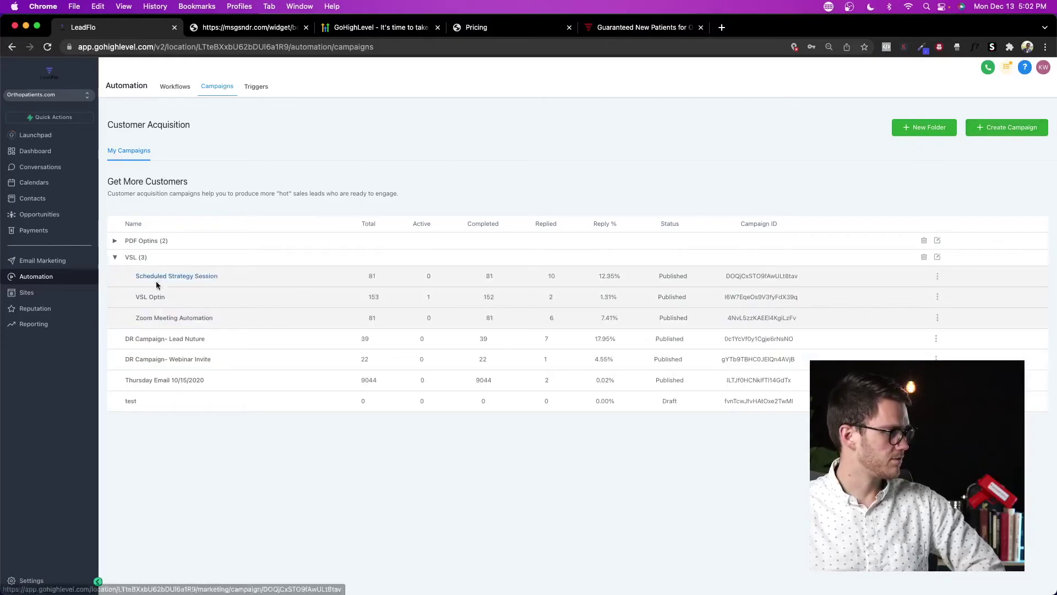
left_click(151, 297)
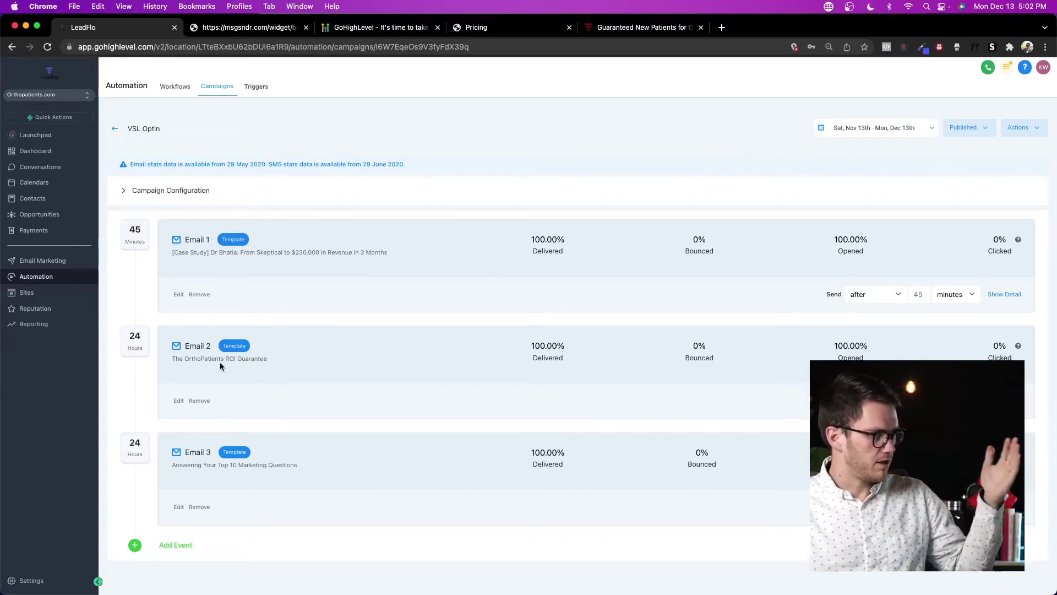
left_click(115, 129)
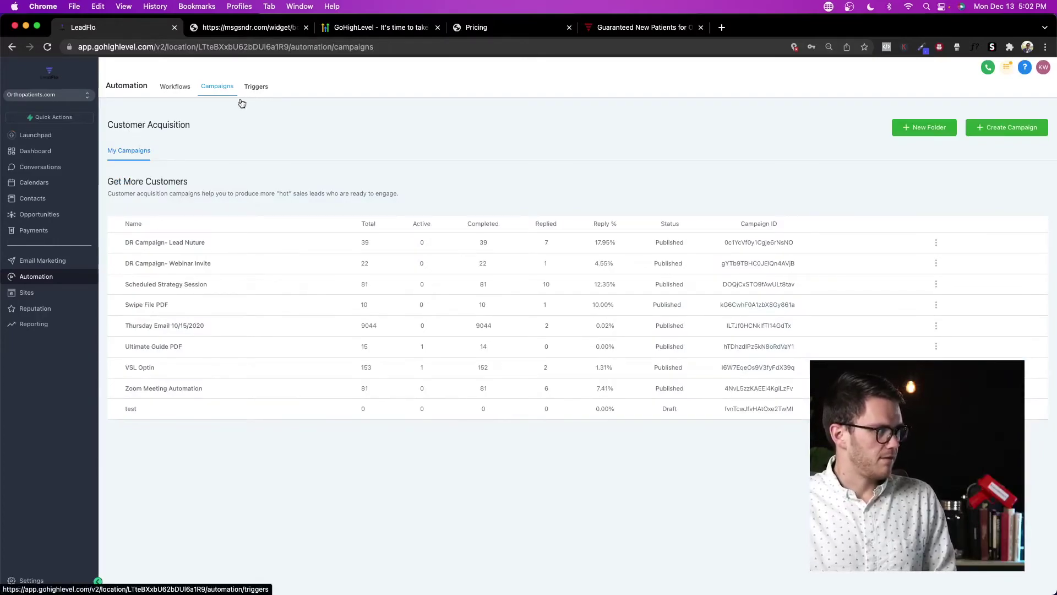
left_click(981, 130)
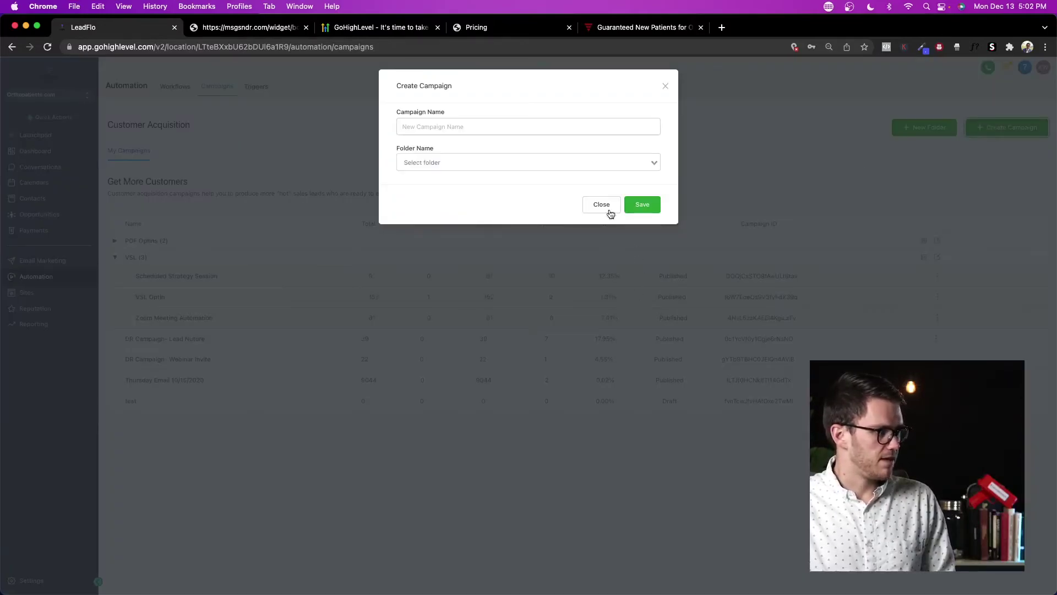
left_click(616, 213)
Step: Add an SMS event to VSL Optin, then delete it, keeping only the three emails
left_click(157, 297)
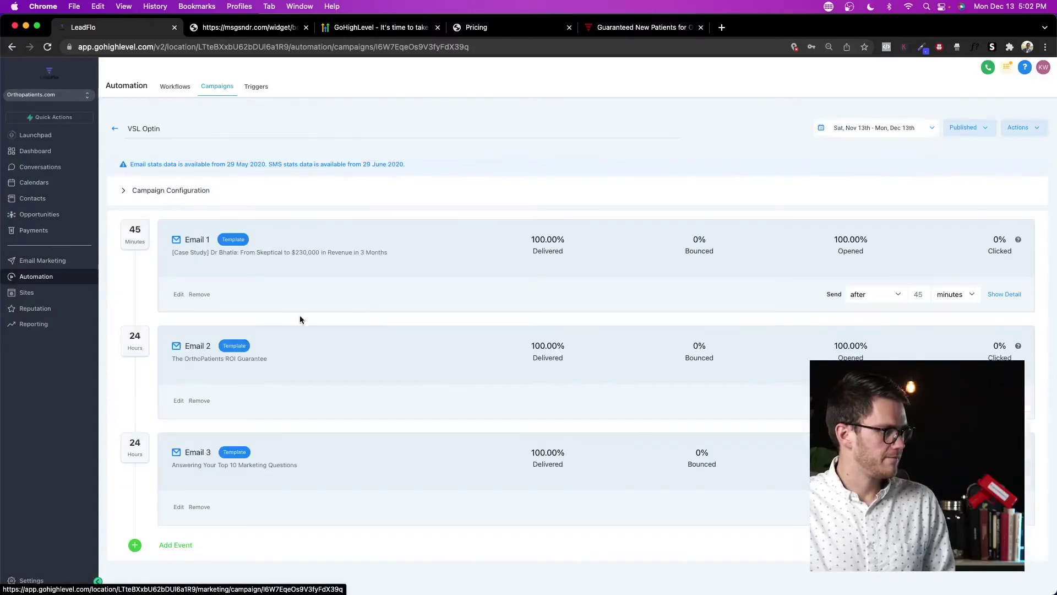
left_click(186, 547)
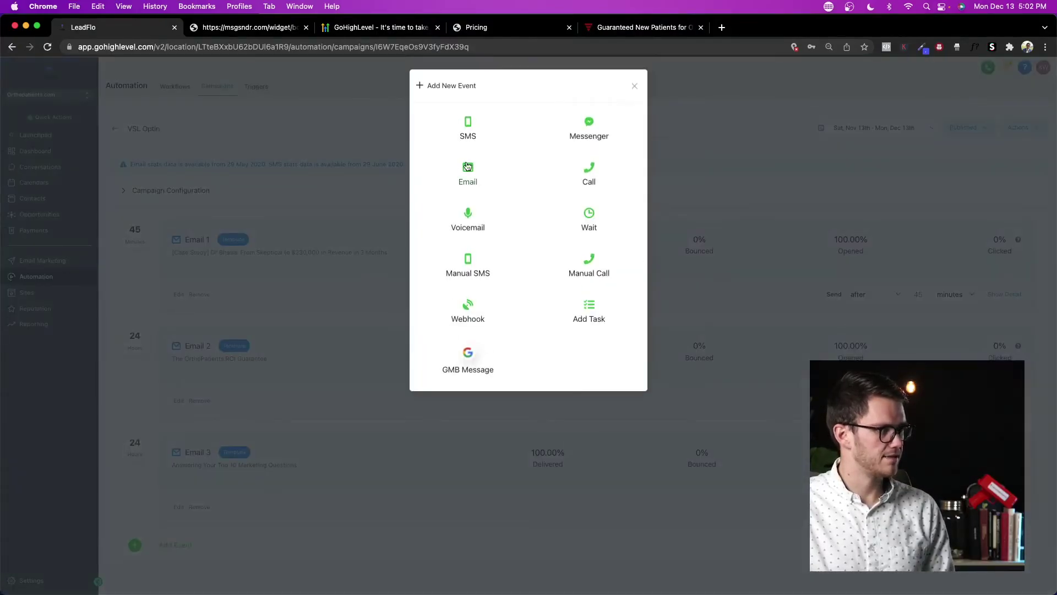
left_click(469, 135)
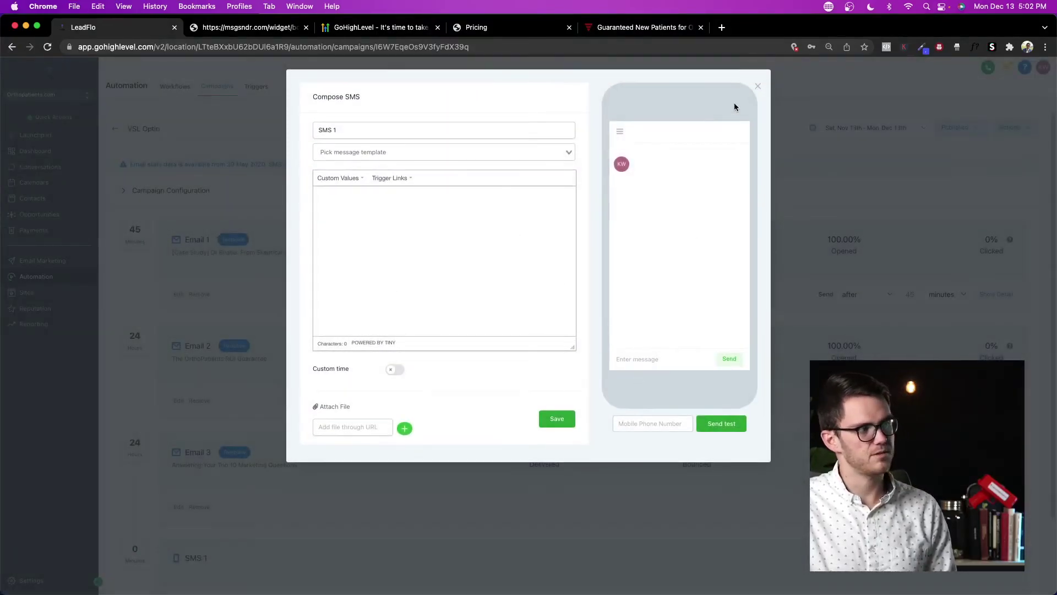
left_click(755, 87)
scroll(416, 308, "down", 3)
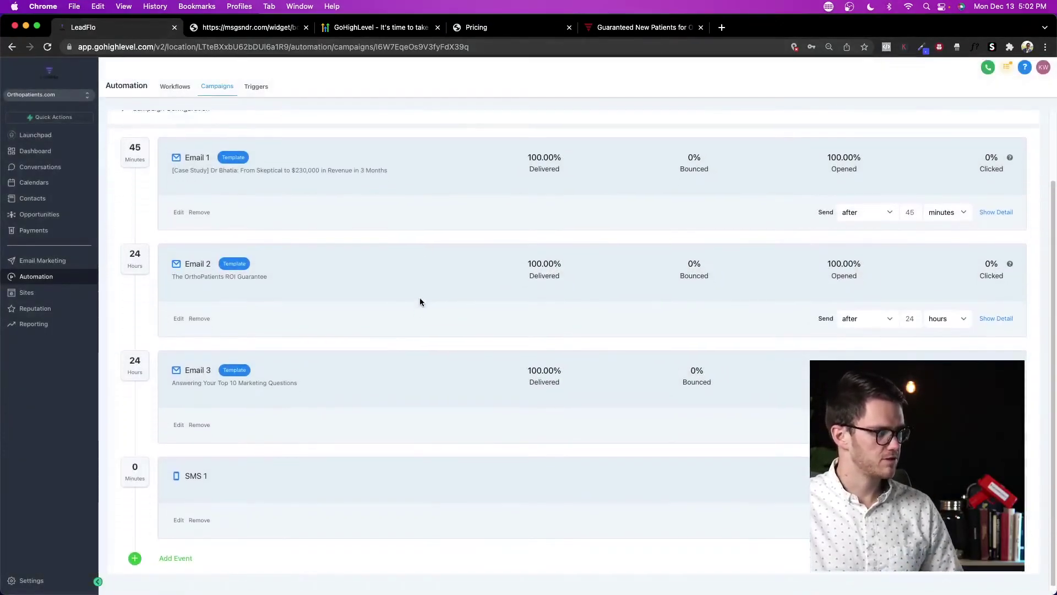
left_click(199, 513)
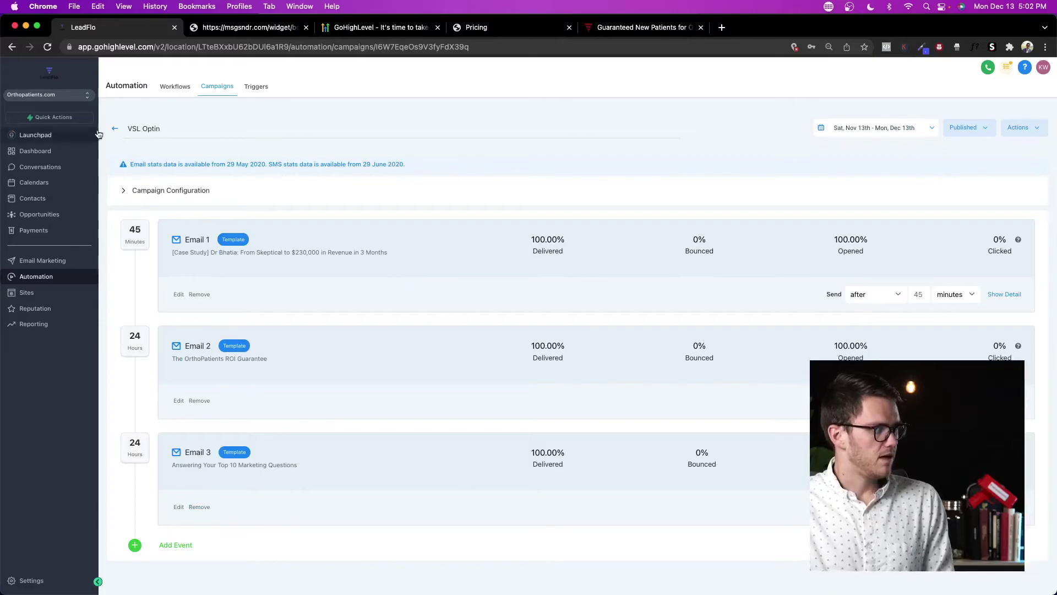
left_click(115, 129)
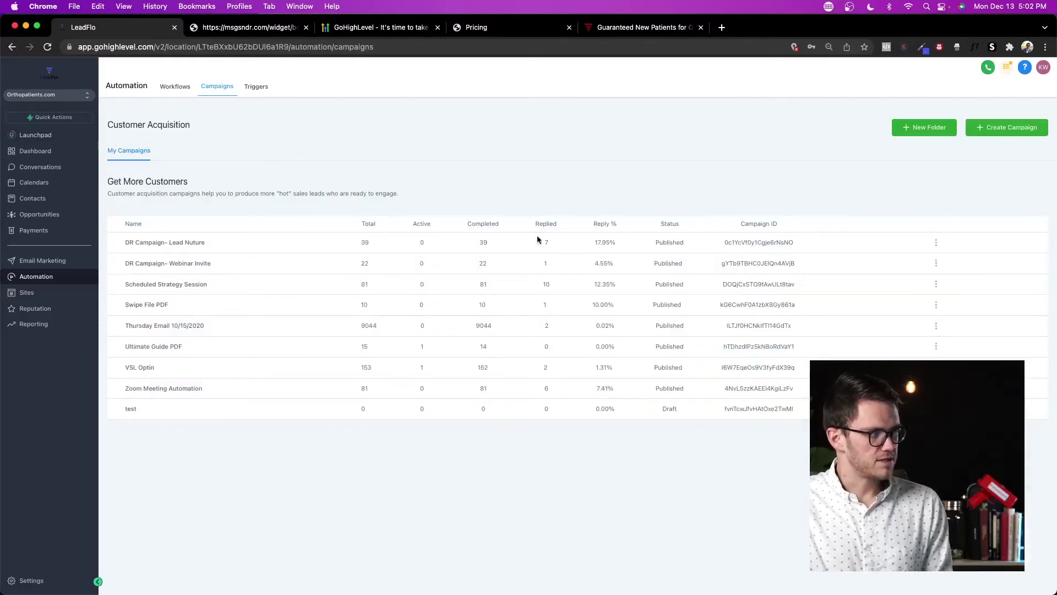
left_click(258, 87)
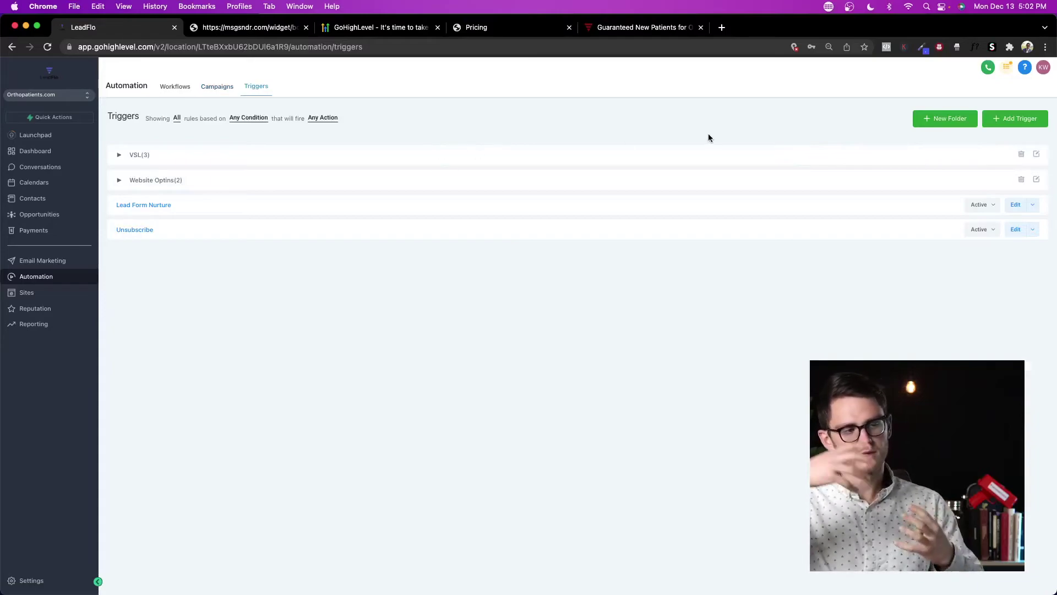
Step: Inspect the Opted In for VSL - FB trigger's actions without changes, then return to Triggers
left_click(119, 155)
left_click(168, 180)
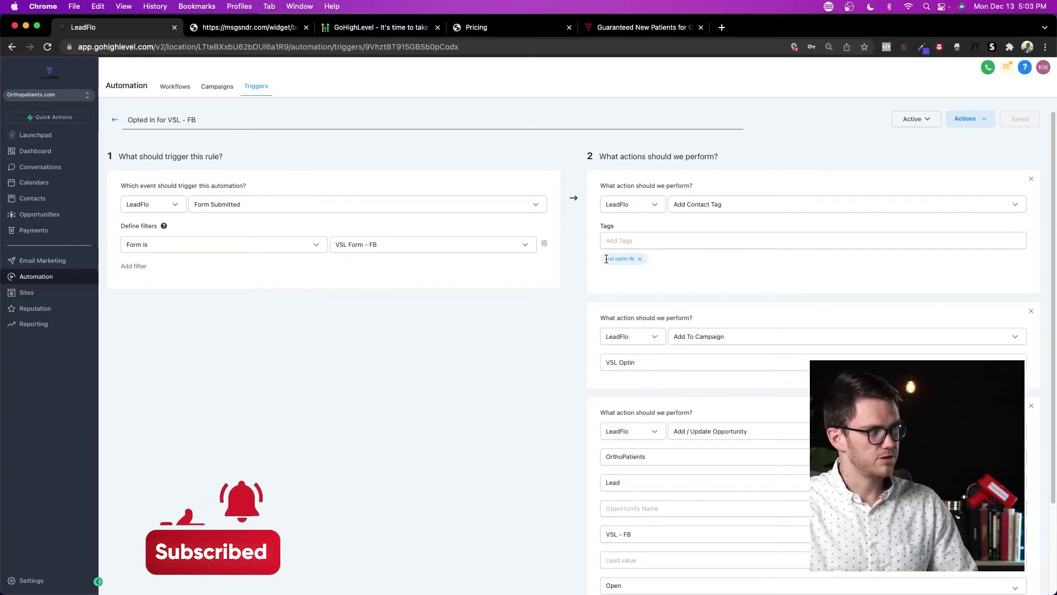
left_click_drag(604, 259, 636, 259)
scroll(644, 287, "down", 2)
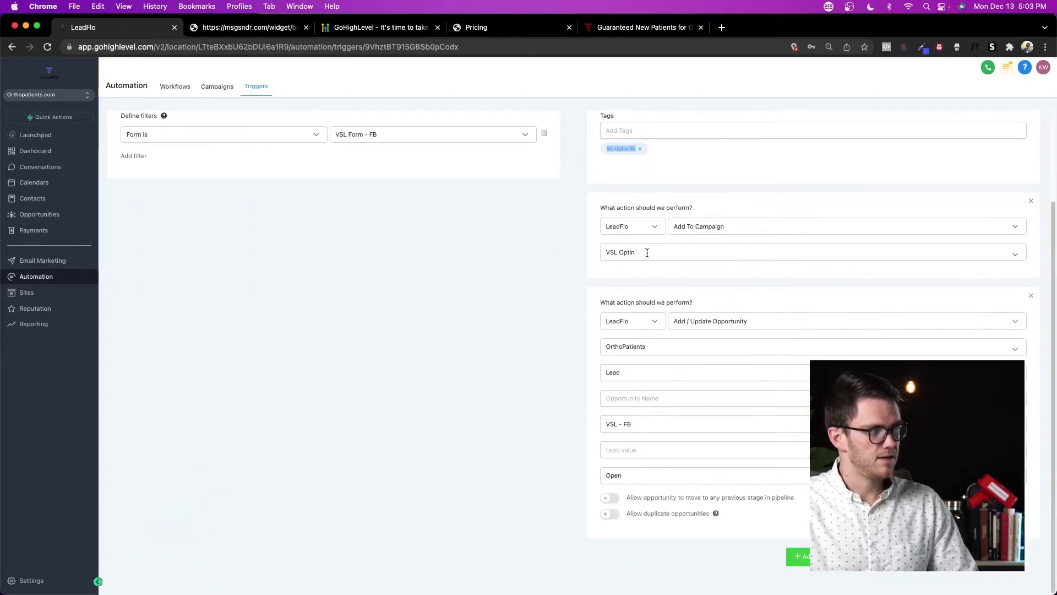
left_click(604, 253)
left_click(573, 287)
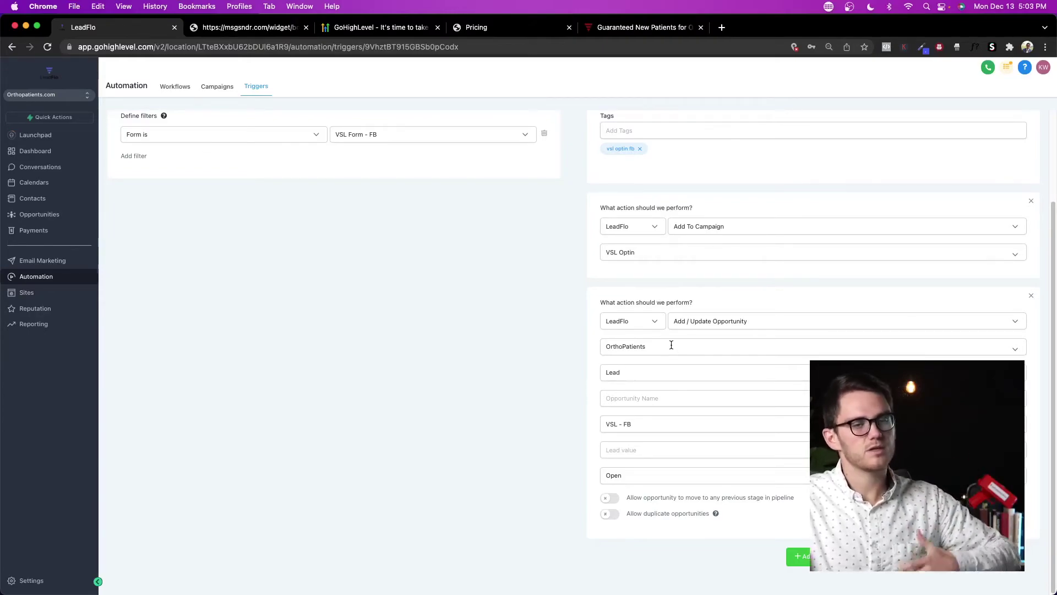
scroll(538, 273, "up", 3)
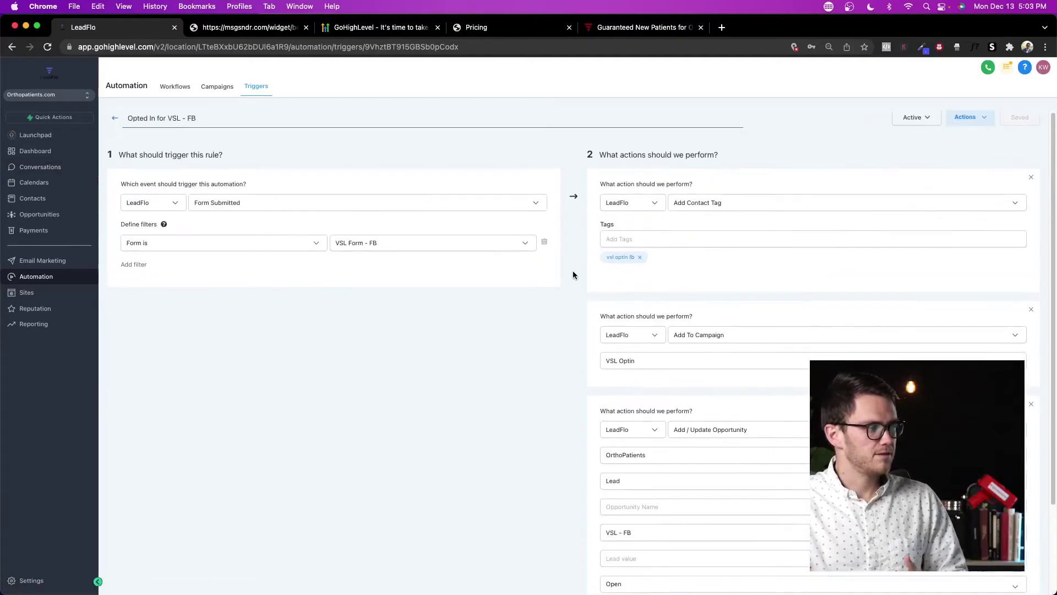
left_click(115, 119)
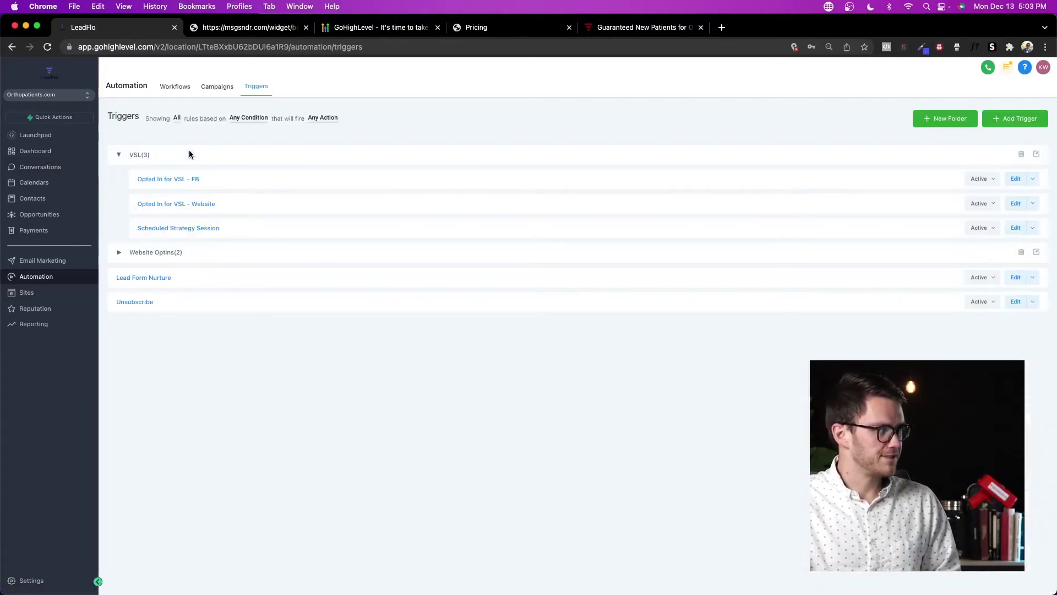
left_click(175, 86)
left_click(259, 86)
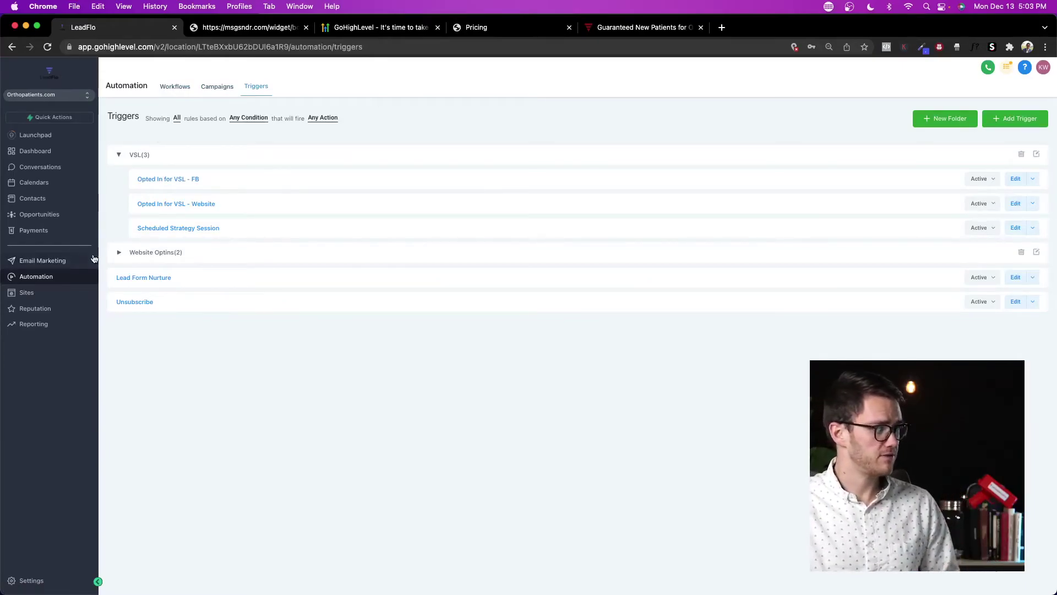
Step: From Sites, open the FINAL ORTHOPATIENTS ACADEMY COURSE FUNNEL and edit its Sales Page
left_click(62, 293)
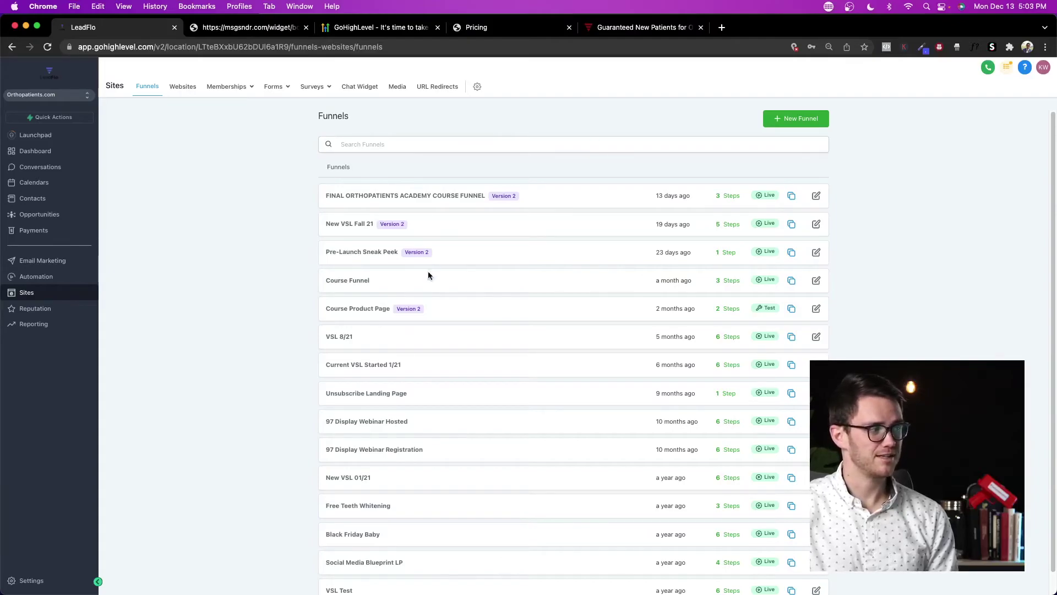
left_click(459, 197)
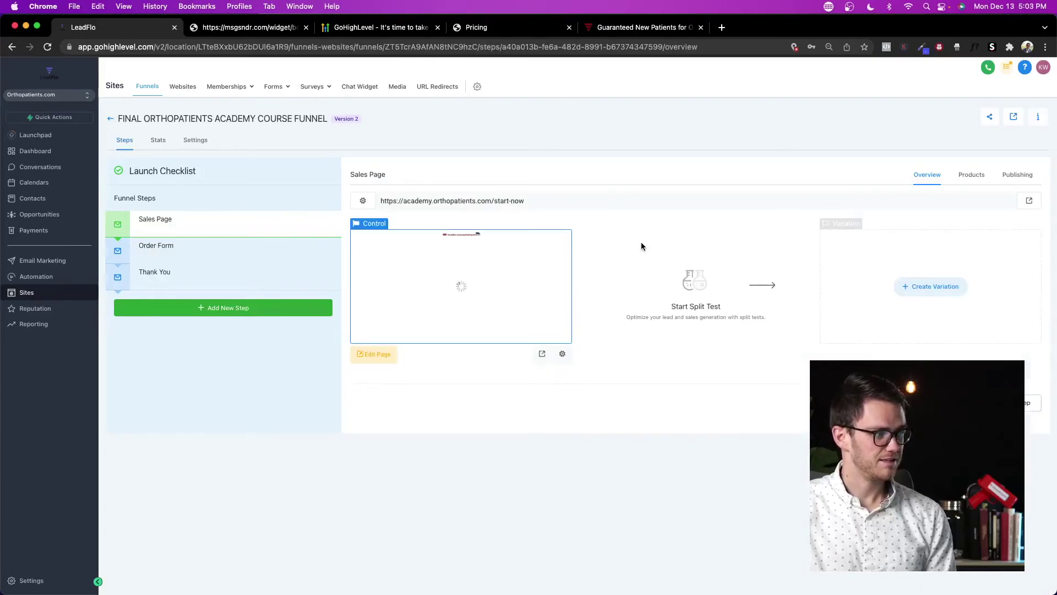
left_click(375, 355)
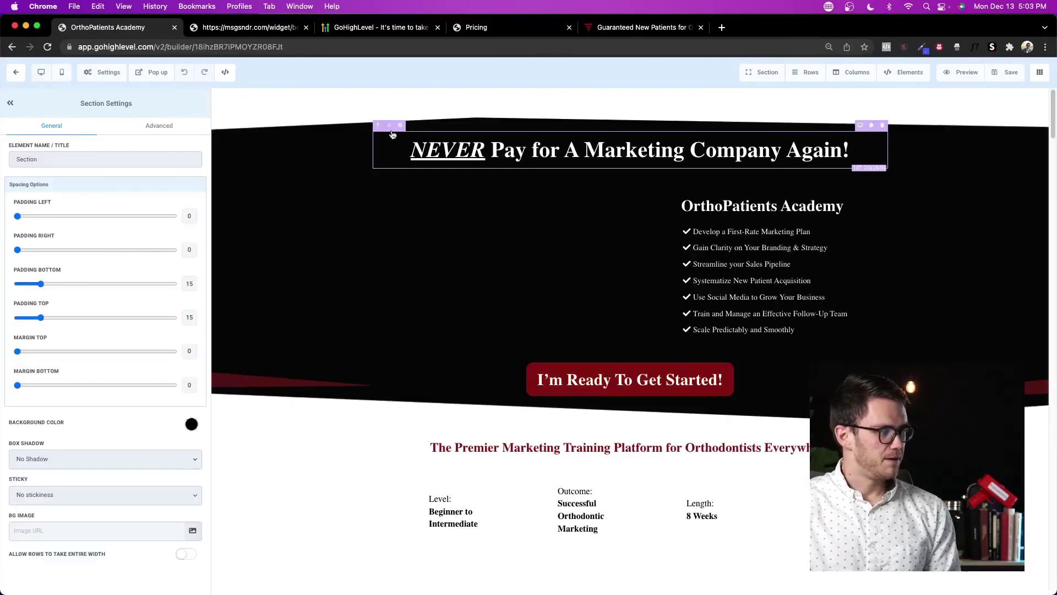
Step: Preview and close the sales page popup, then exit the builder to the funnel overview
scroll(635, 328, "down", 10)
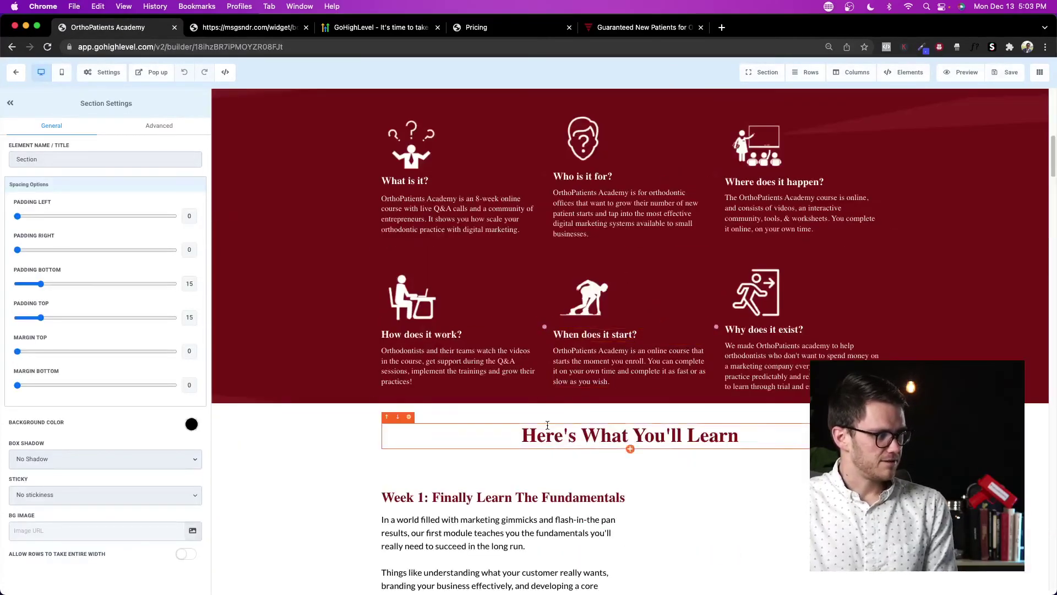
scroll(627, 251, "up", 10)
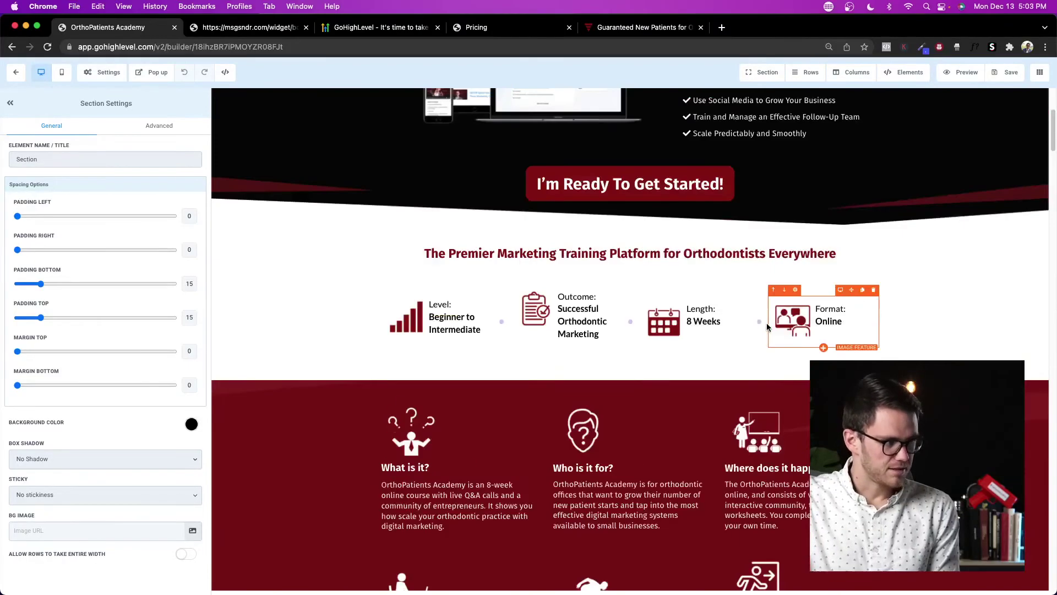
left_click(152, 72)
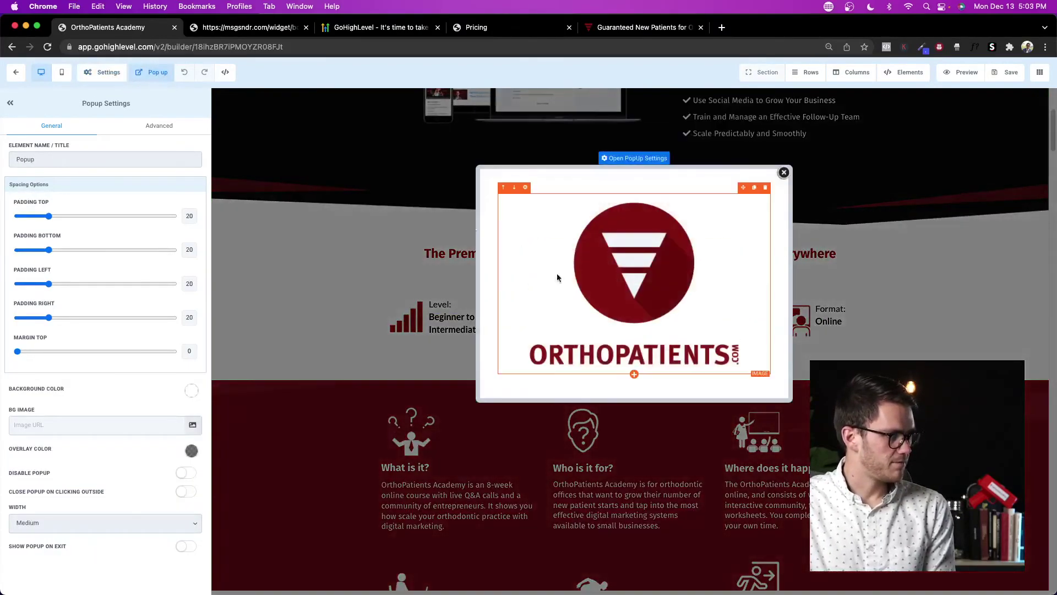
left_click(321, 174)
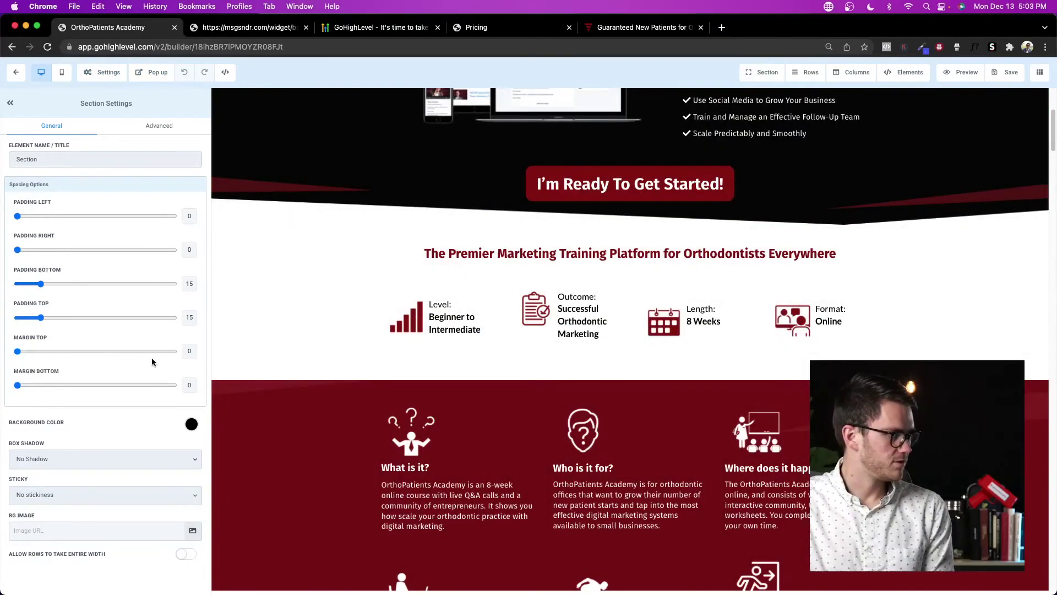
scroll(446, 363, "up", 5)
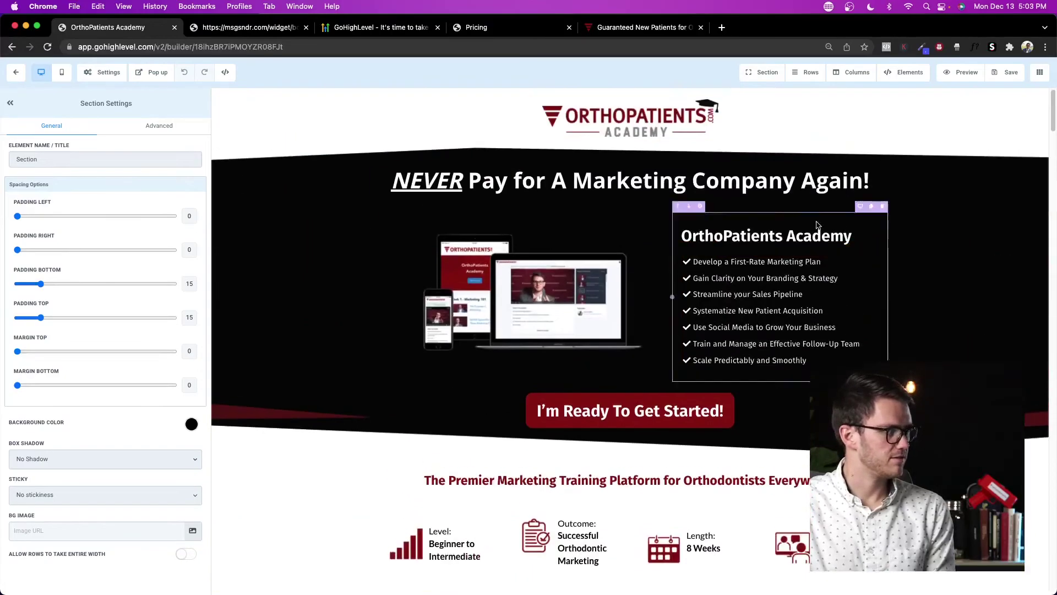
left_click(16, 72)
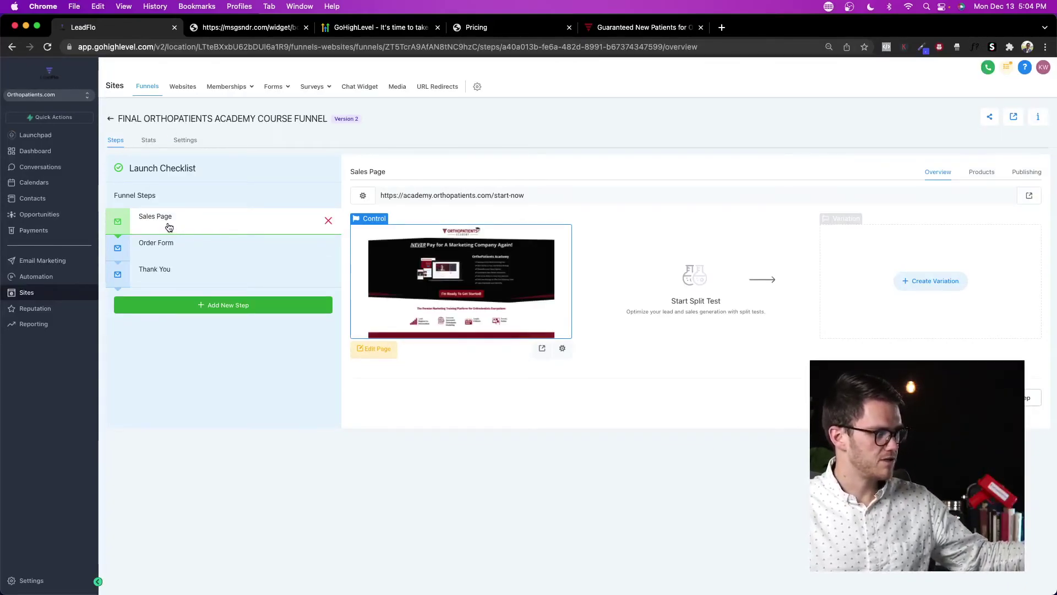
Step: View the funnel's live checkout page in a separate browser tab
left_click(542, 349)
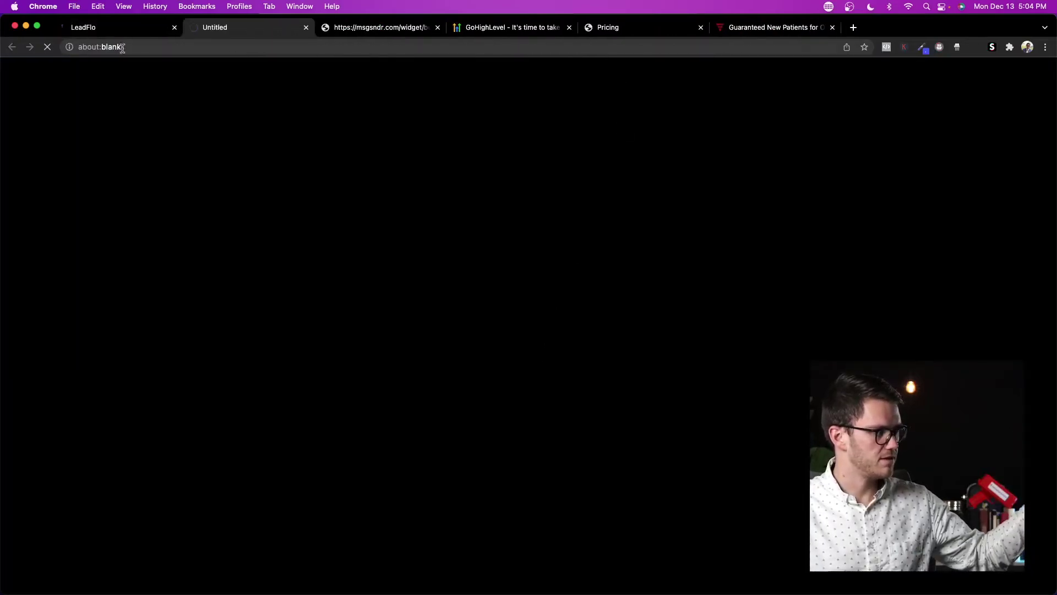
left_click(83, 27)
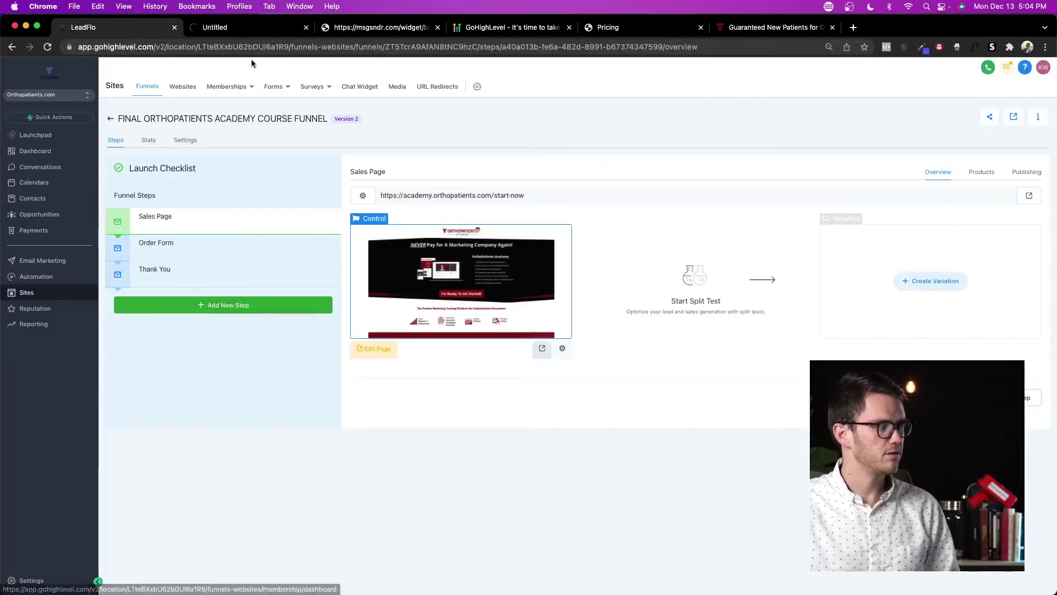
left_click(257, 27)
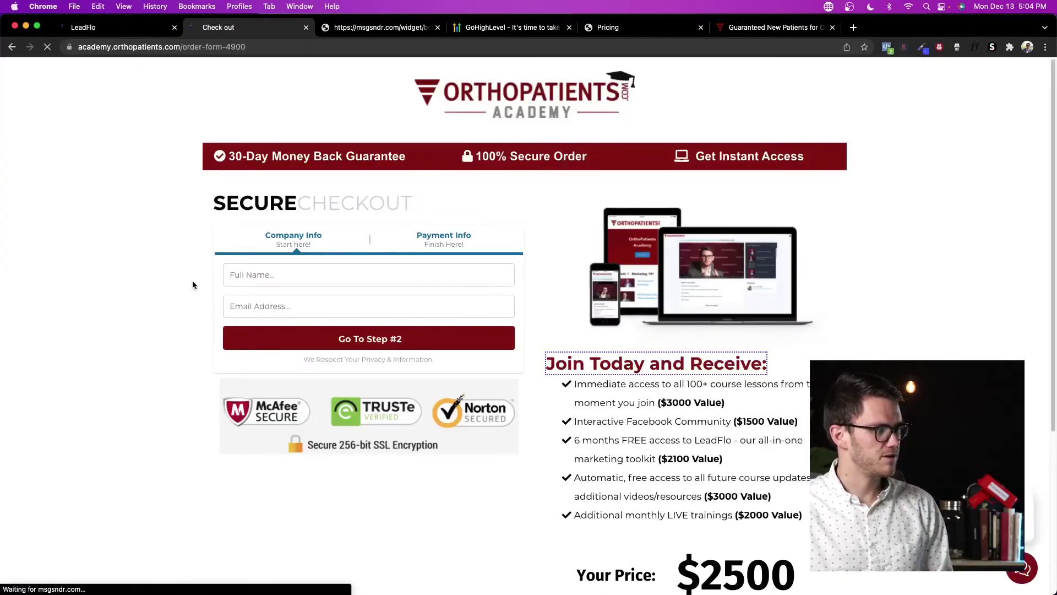
scroll(328, 314, "down", 5)
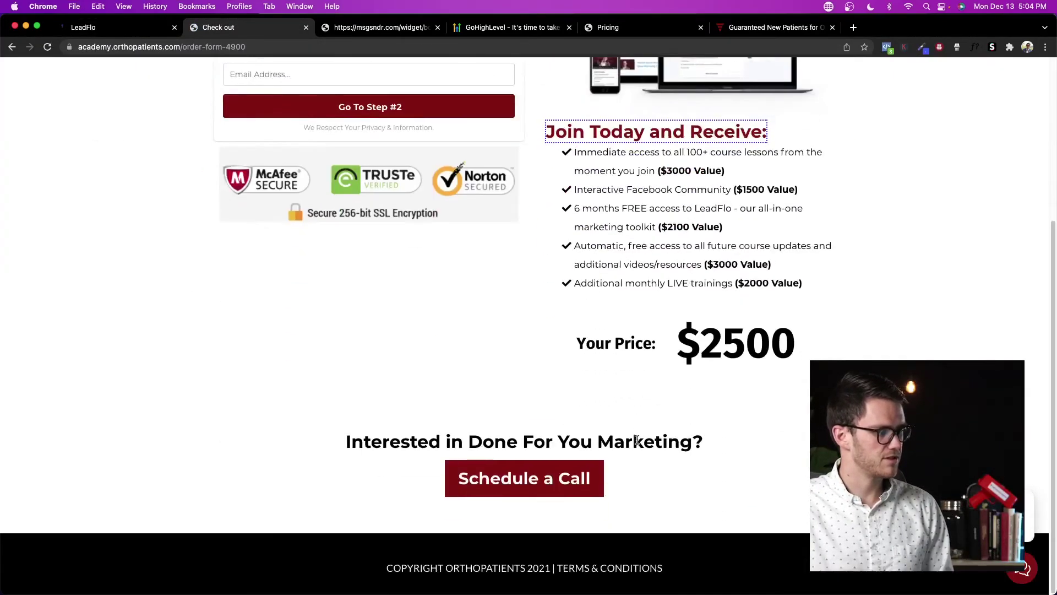
scroll(545, 479, "up", 5)
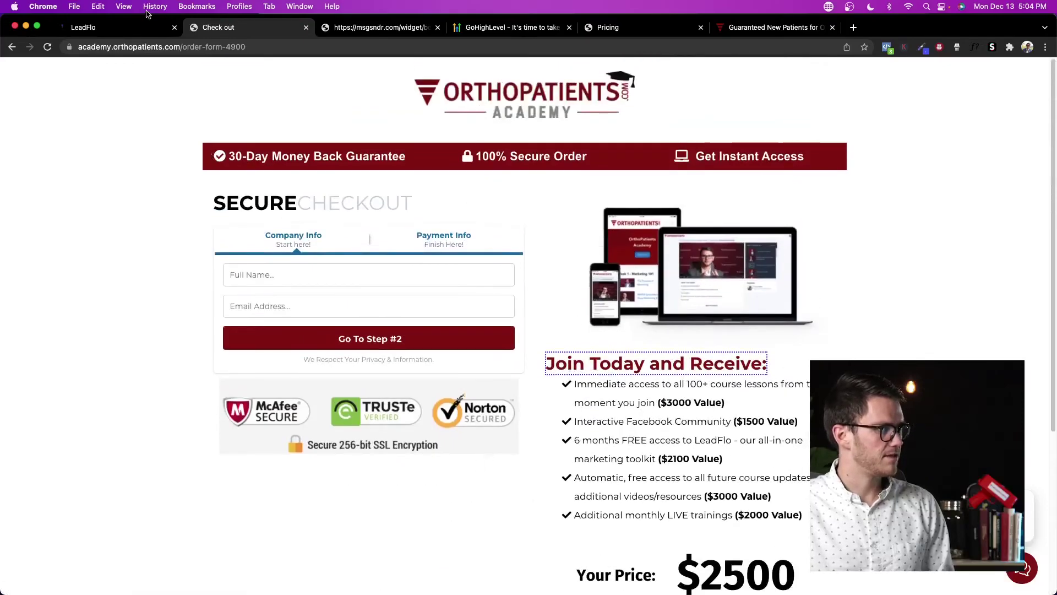
Step: Review the Thank You, Order Form and Sales Page steps, then return to all funnels
left_click(144, 27)
left_click(175, 282)
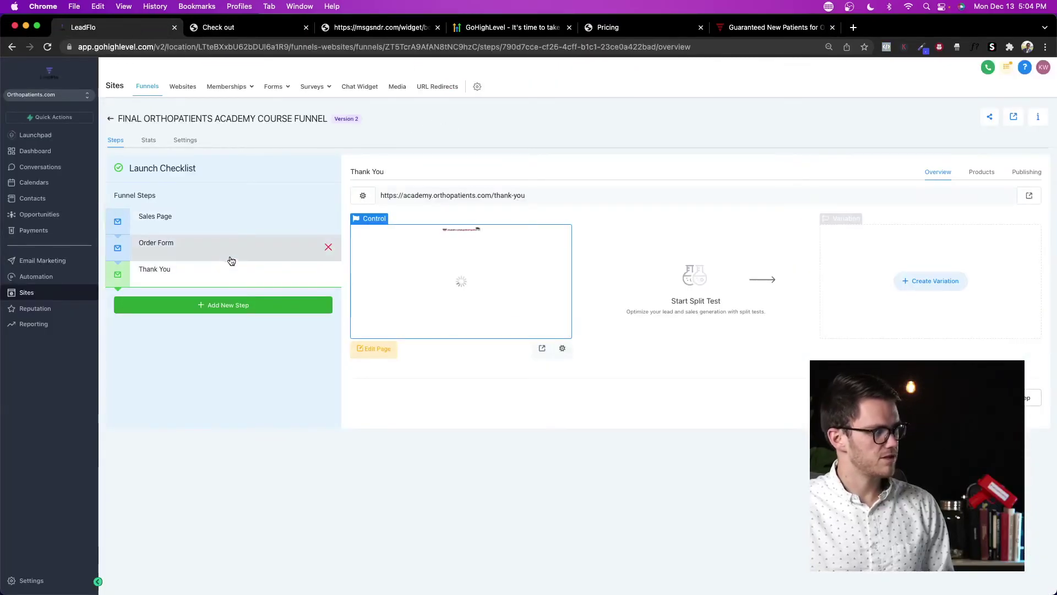
left_click(230, 251)
left_click(227, 223)
left_click(239, 275)
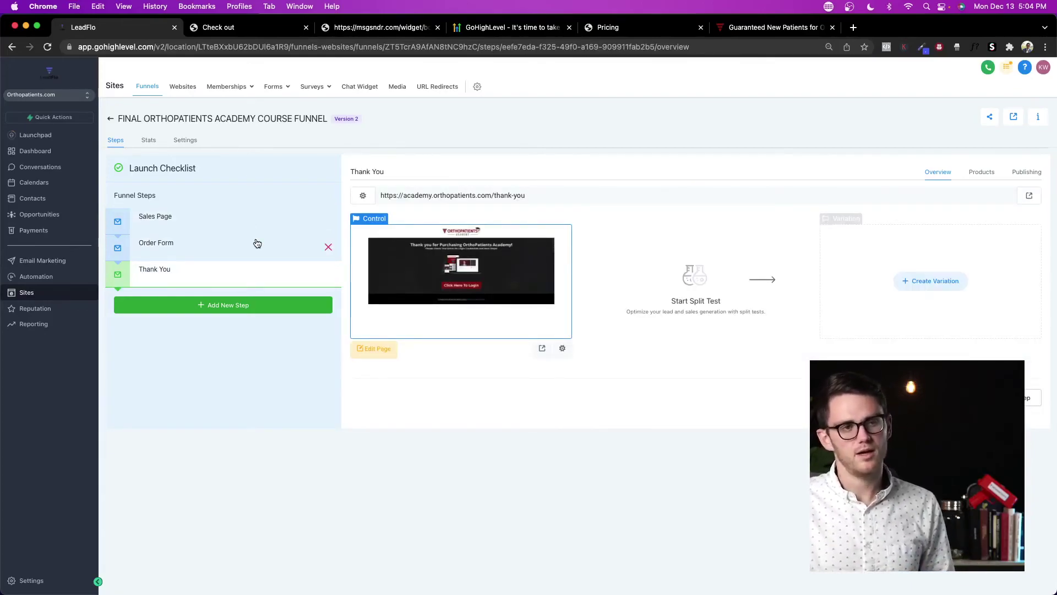
left_click(111, 121)
Step: Switch from the funnels list to the Websites list
scroll(263, 223, "down", 1)
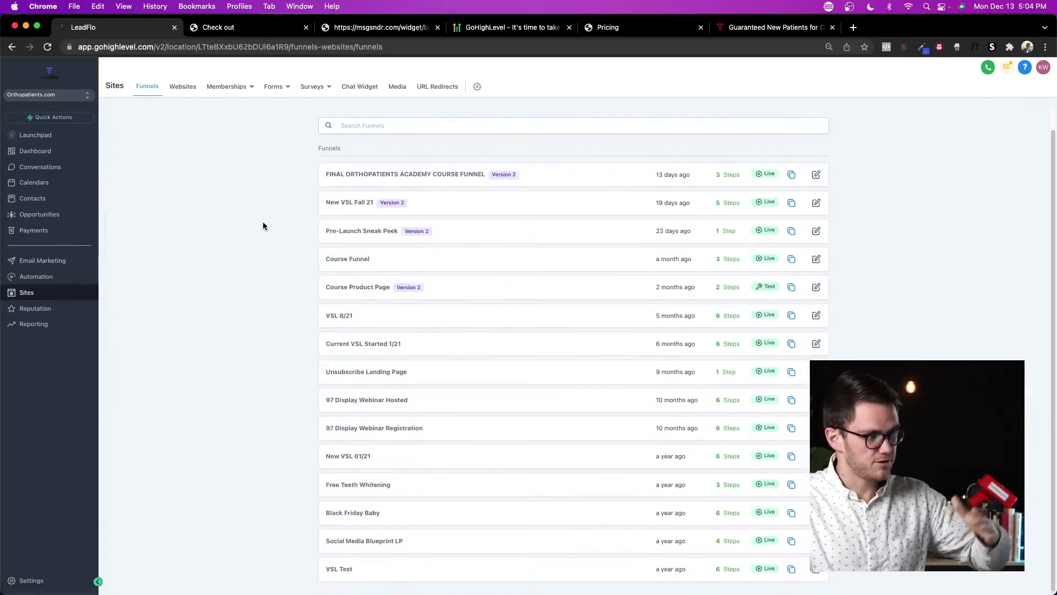
scroll(285, 269, "up", 1)
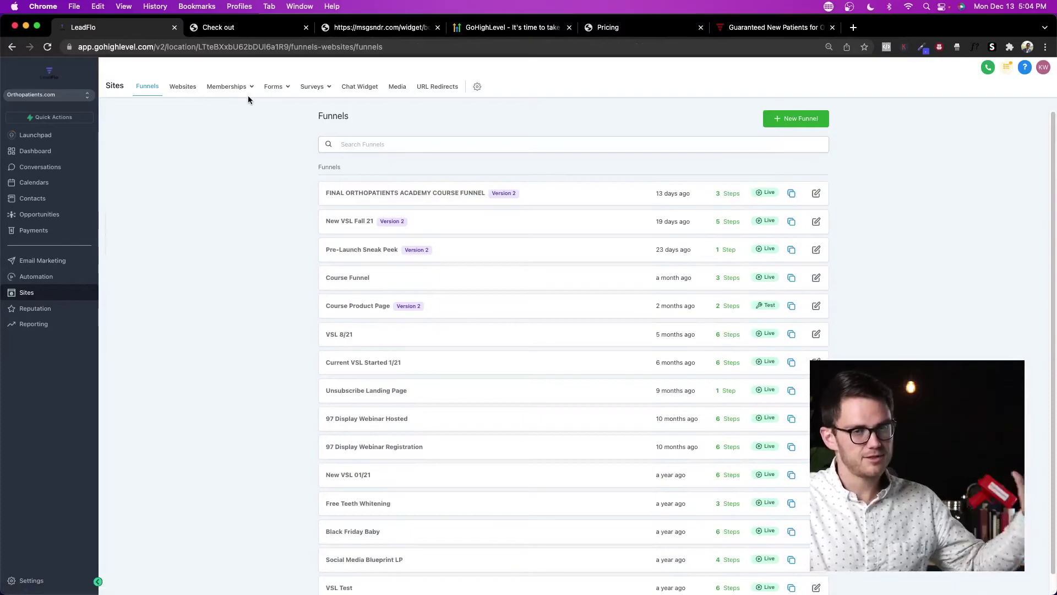
left_click(182, 88)
mouse_move(219, 100)
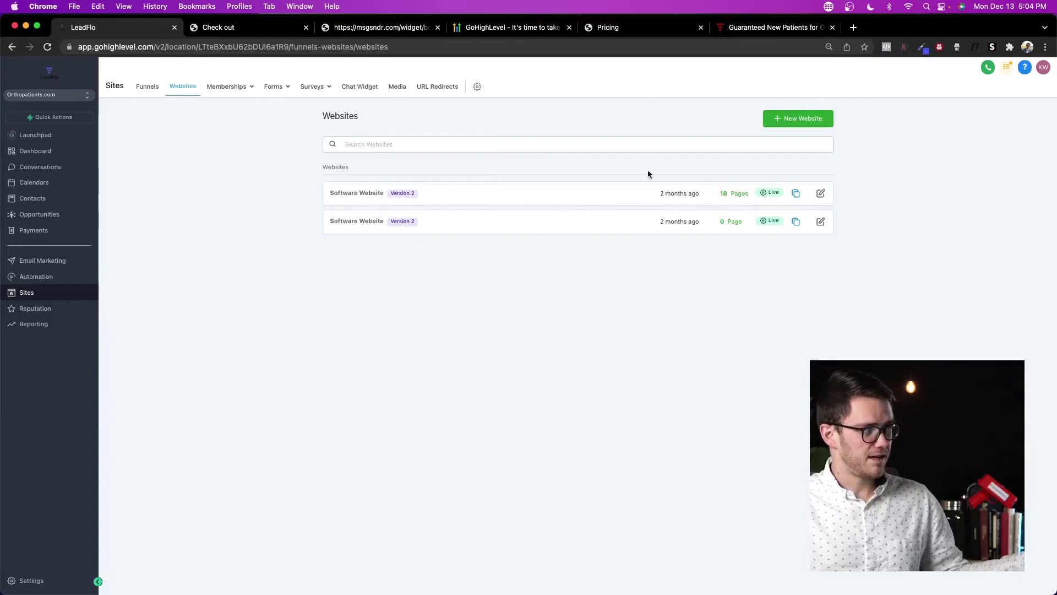
Step: Browse the website template library via New Website, then return to the websites list
left_click(796, 124)
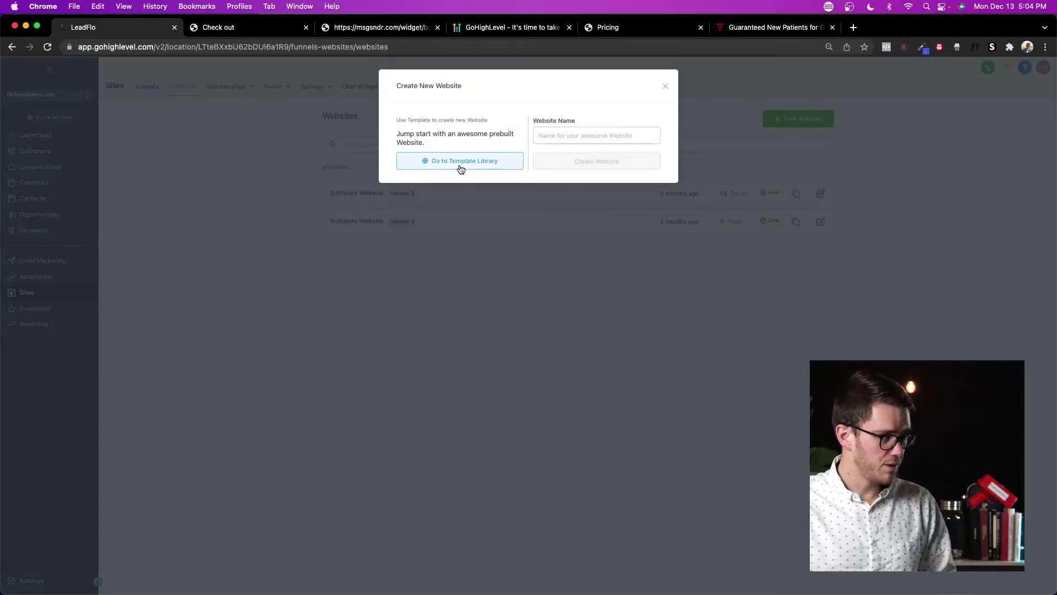
left_click(461, 159)
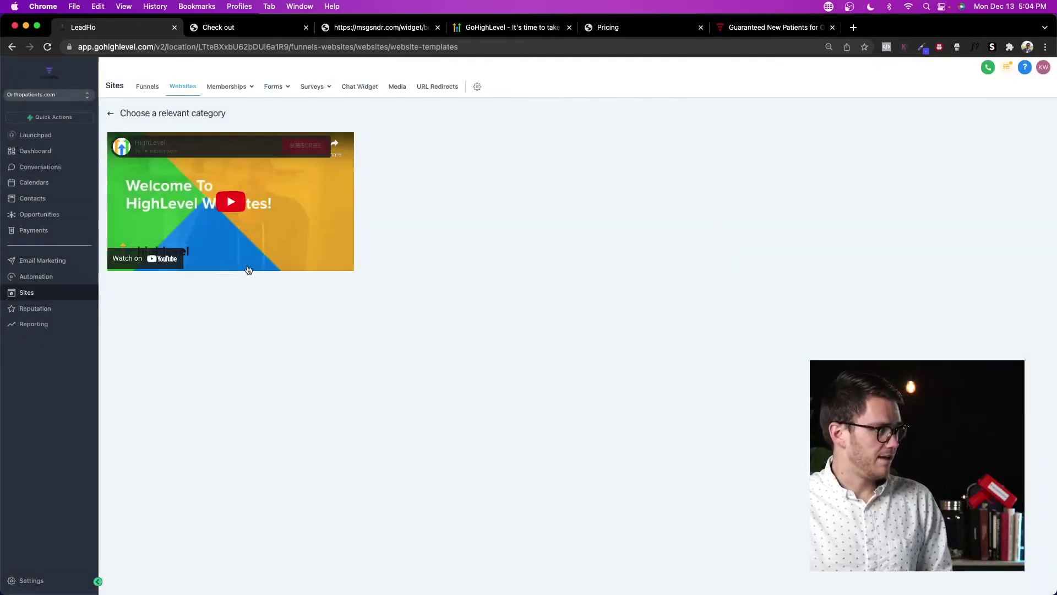
scroll(372, 376, "down", 7)
scroll(469, 431, "up", 7)
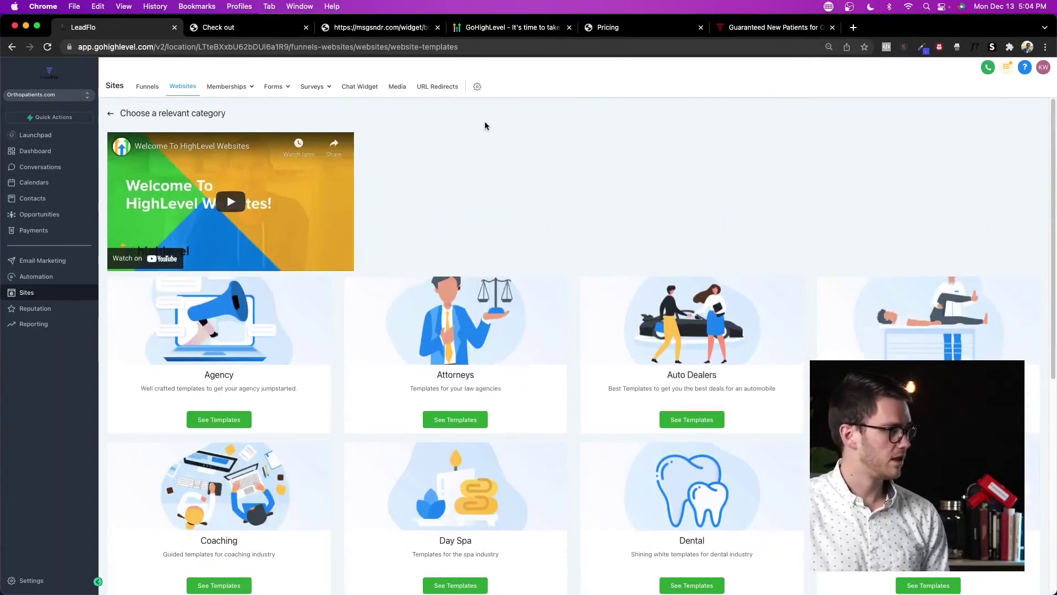
left_click(110, 115)
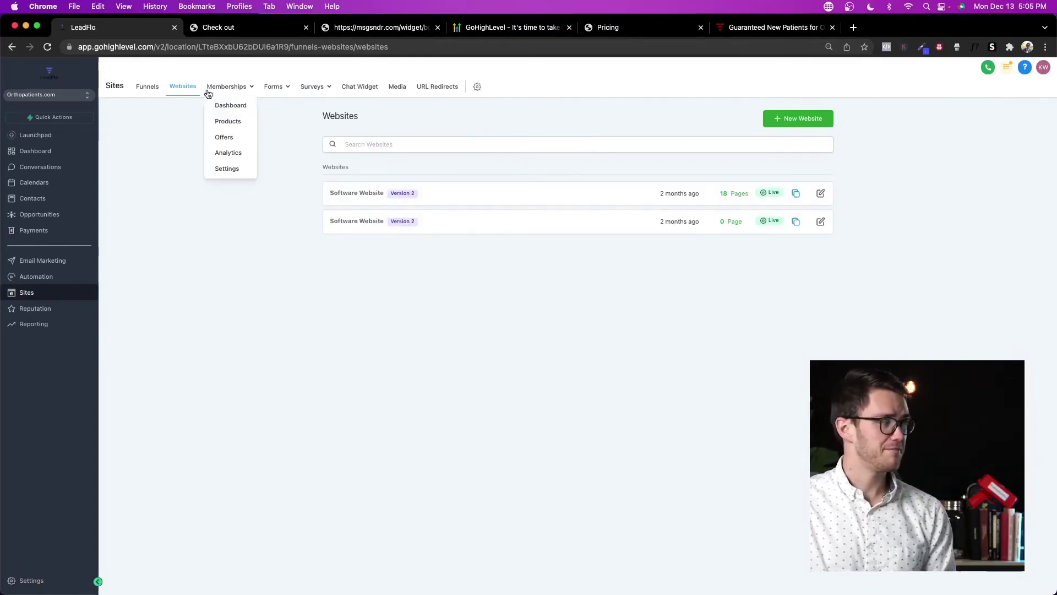
mouse_move(235, 91)
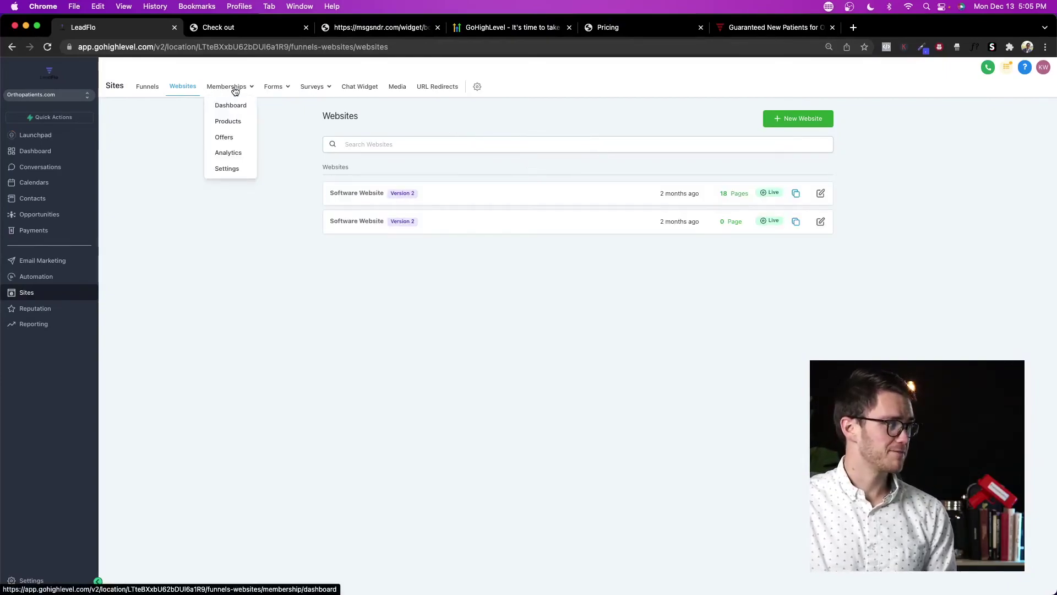
Step: Browse the OrthoPatients Academy membership course and its top performing campaign lesson
left_click(234, 123)
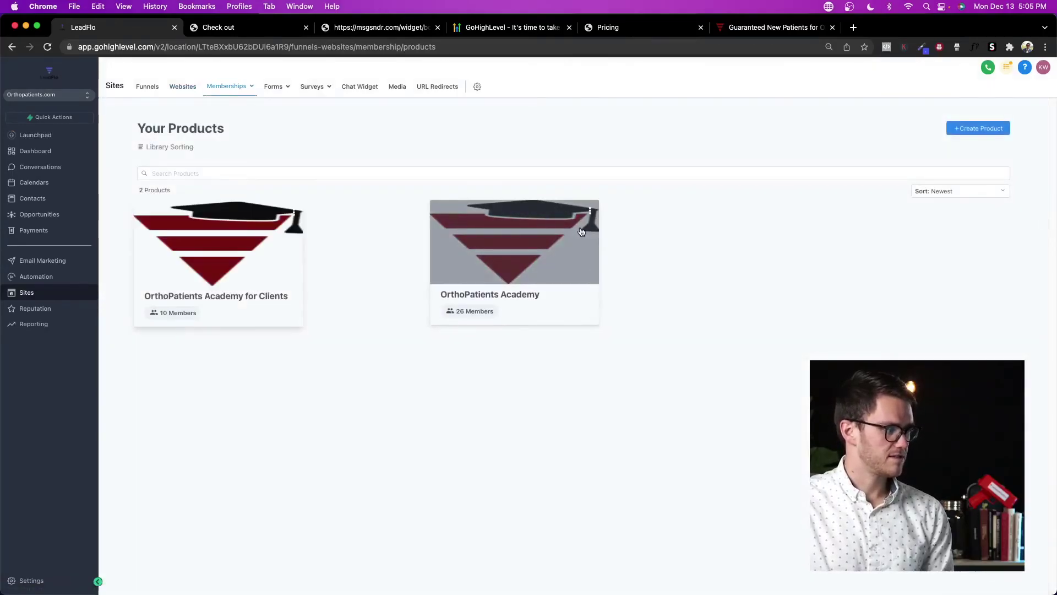
left_click(581, 231)
scroll(584, 297, "down", 10)
scroll(576, 298, "down", 10)
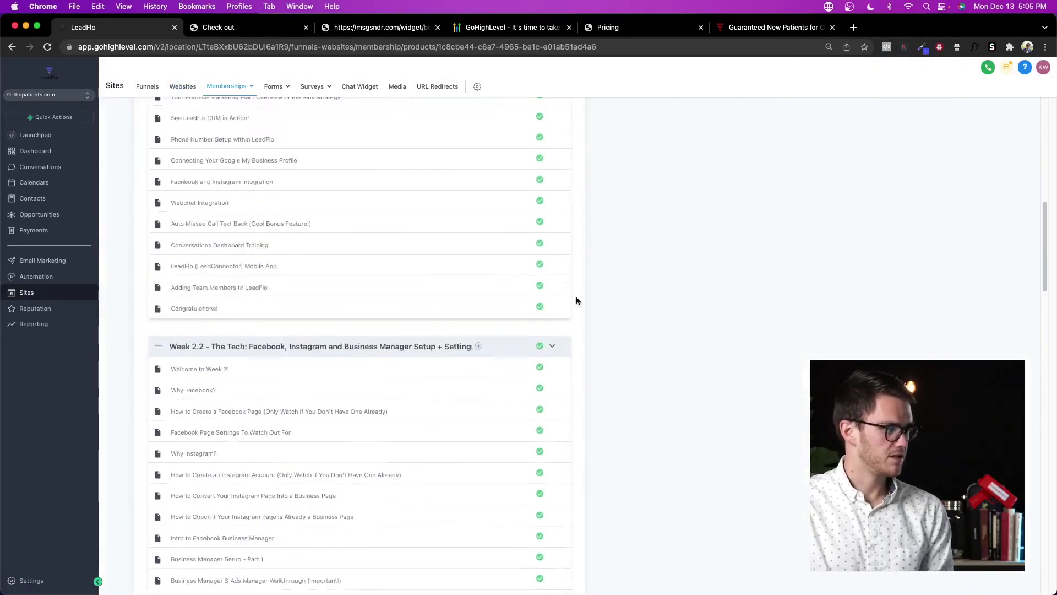
left_click(224, 244)
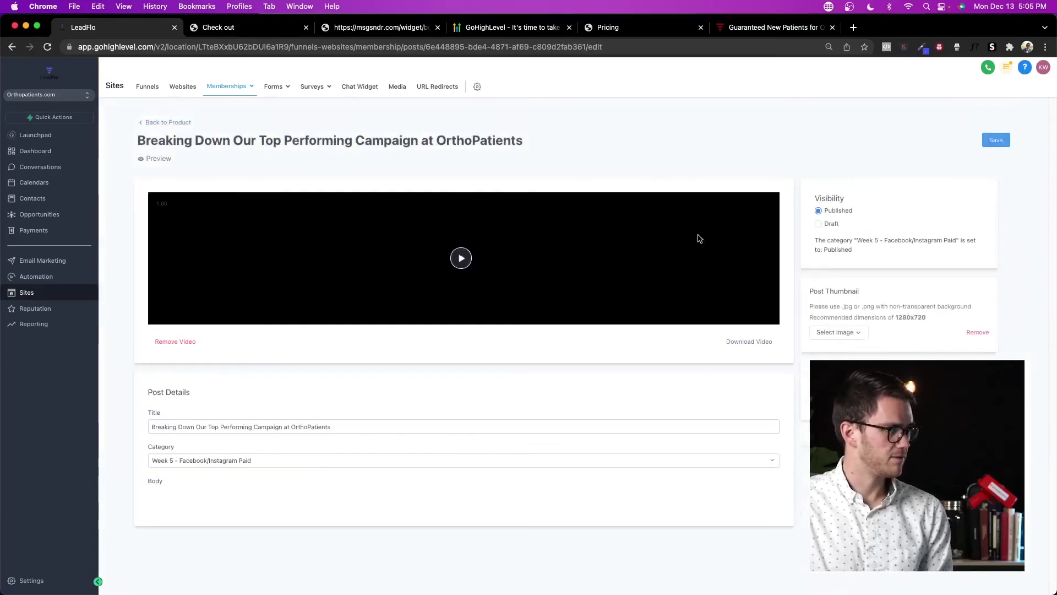
scroll(498, 248, "down", 3)
scroll(196, 183, "up", 3)
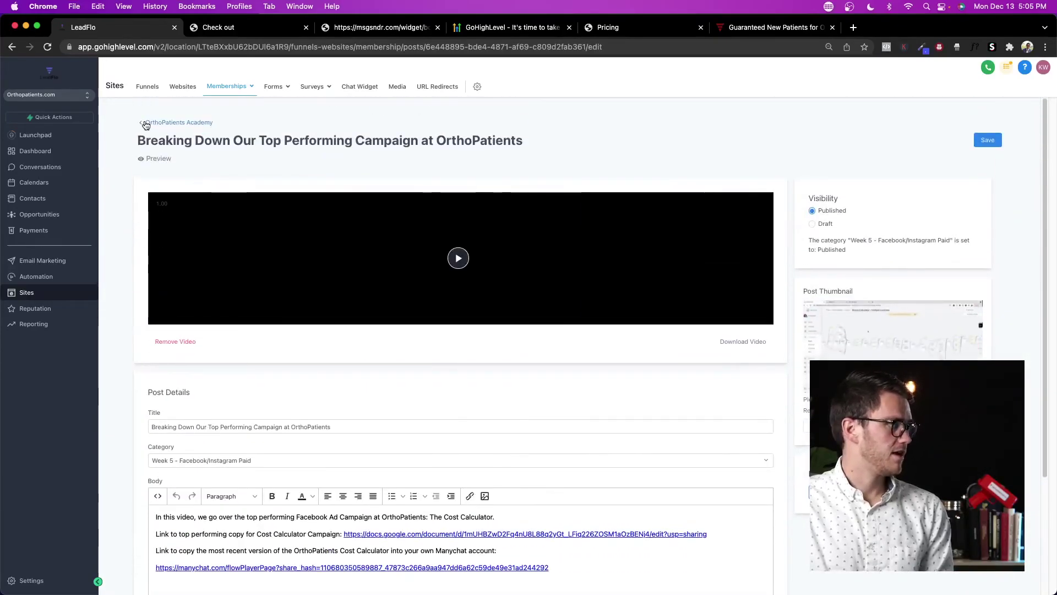
left_click(146, 124)
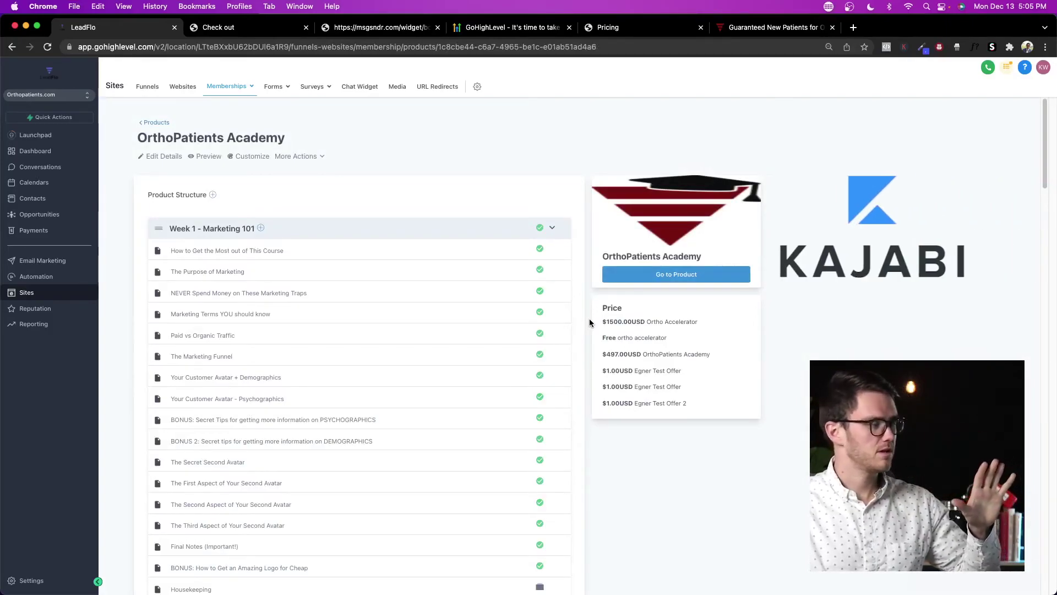
left_click(176, 126)
Step: Check the membership analytics and site settings, then go to the forms builder
mouse_move(266, 96)
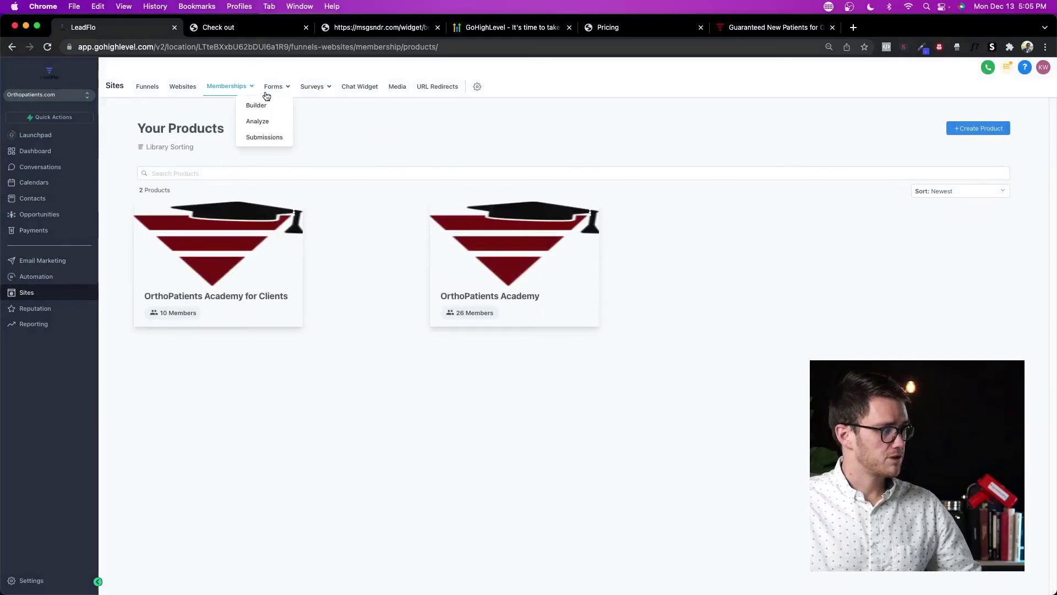
mouse_move(222, 93)
left_click(228, 152)
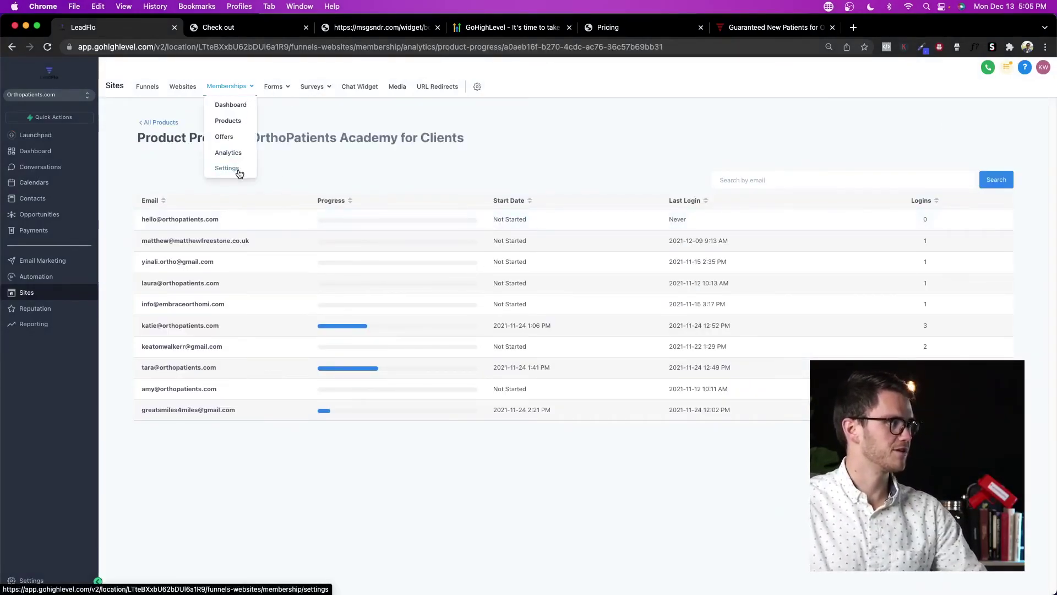
left_click(227, 168)
mouse_move(284, 97)
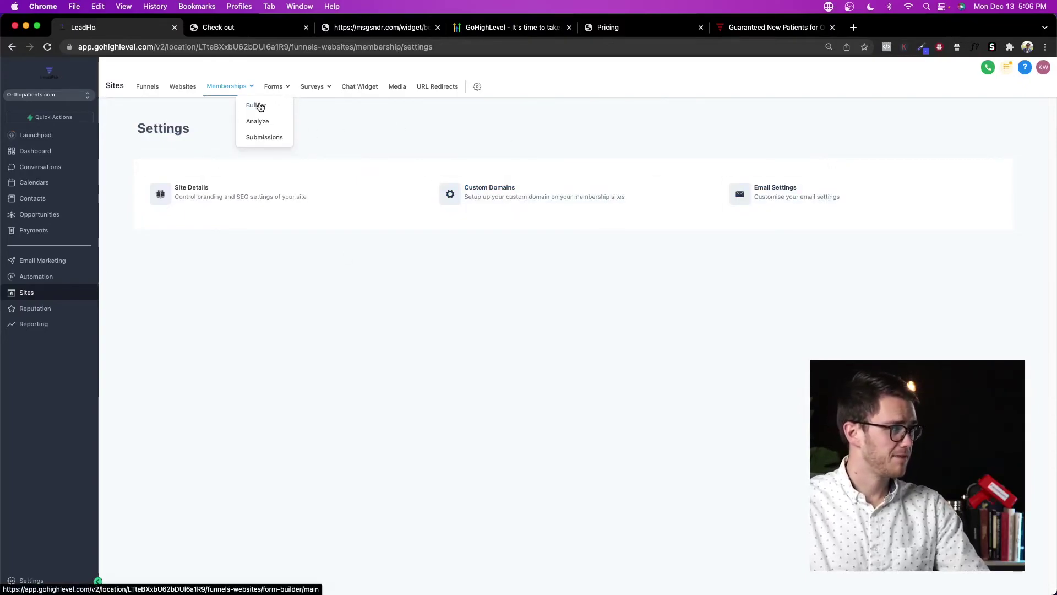
left_click(256, 106)
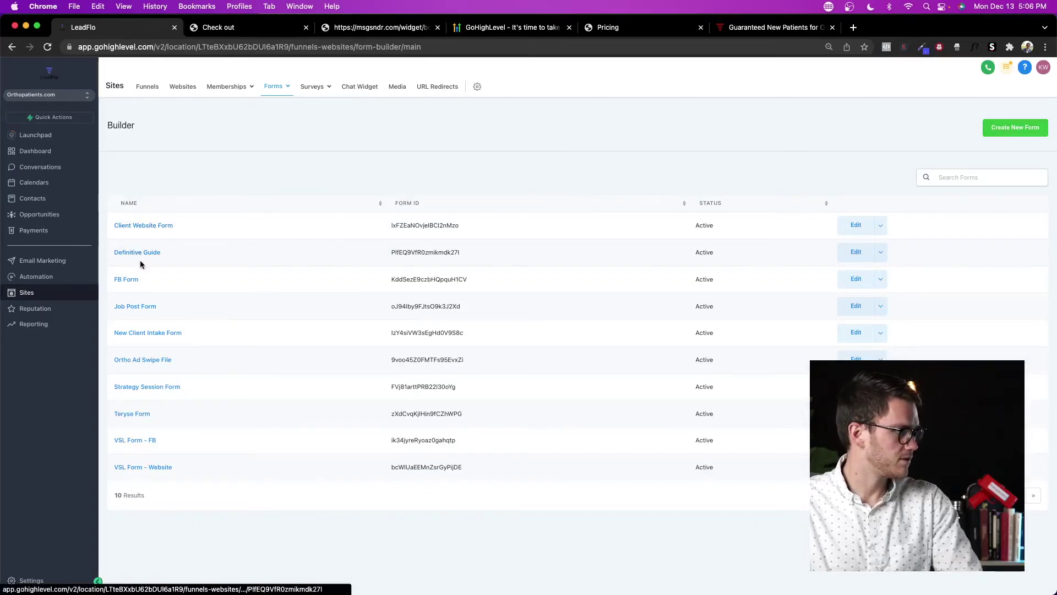
Step: Open the FB Form and try adding, then removing, a Yes/No custom question
left_click(132, 285)
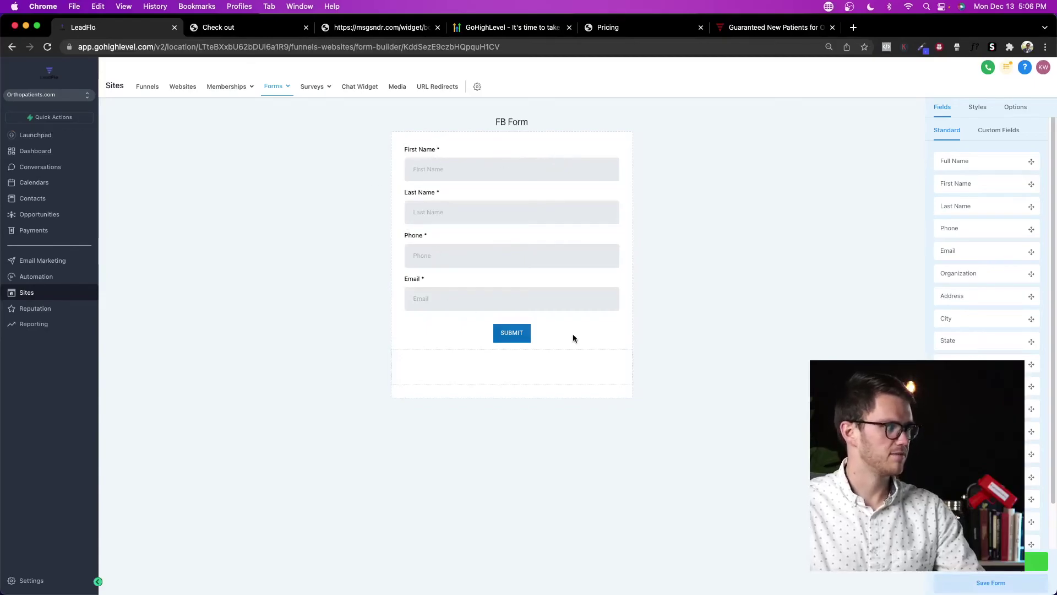
scroll(975, 233, "down", 2)
scroll(986, 193, "up", 2)
left_click(998, 130)
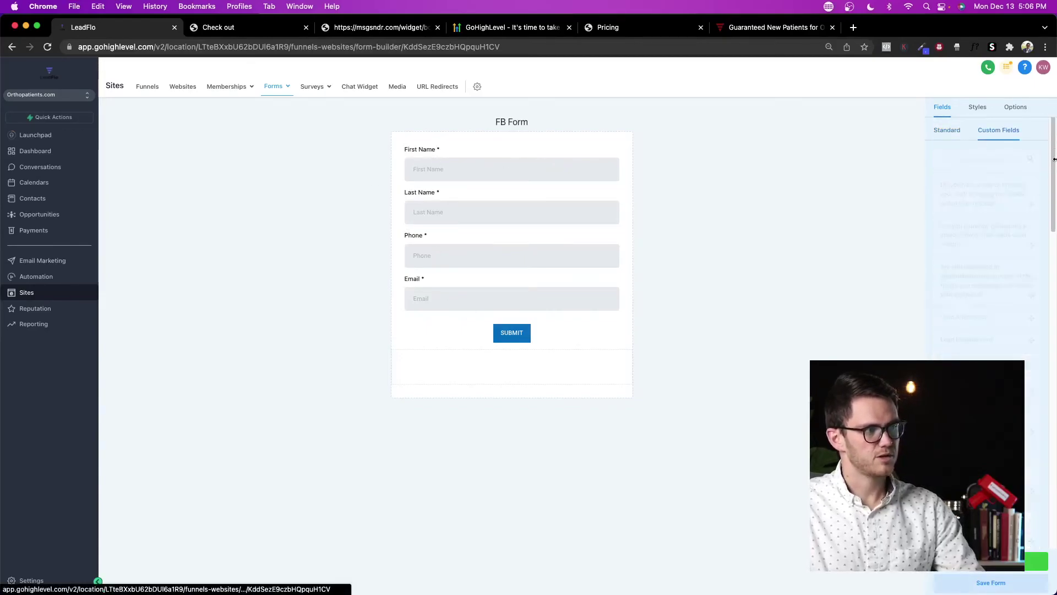
scroll(999, 224, "down", 2)
scroll(999, 224, "up", 2)
left_click_drag(995, 264, 501, 326)
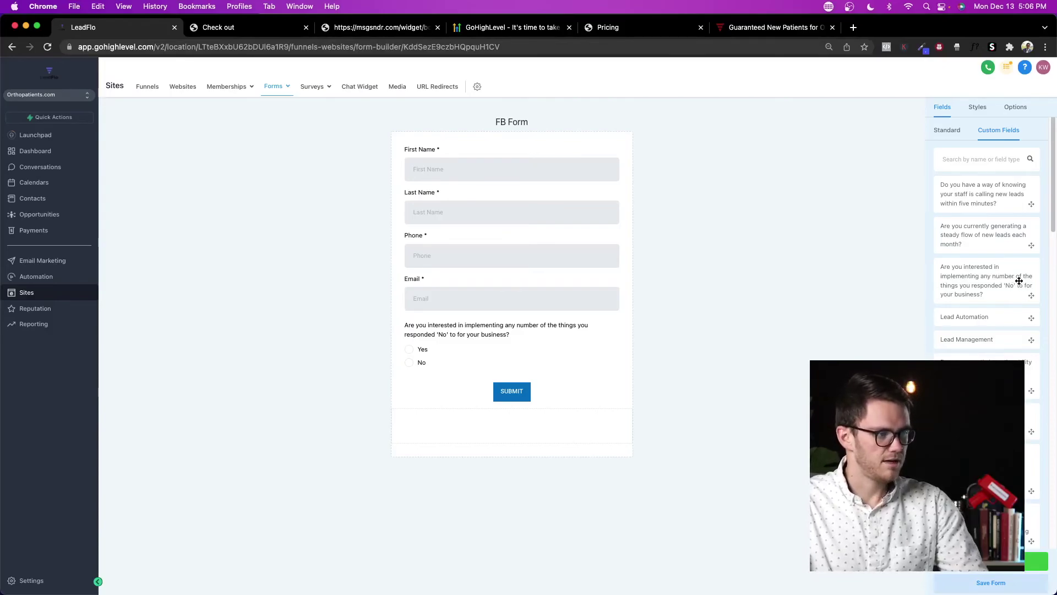
left_click_drag(558, 361, 1035, 300)
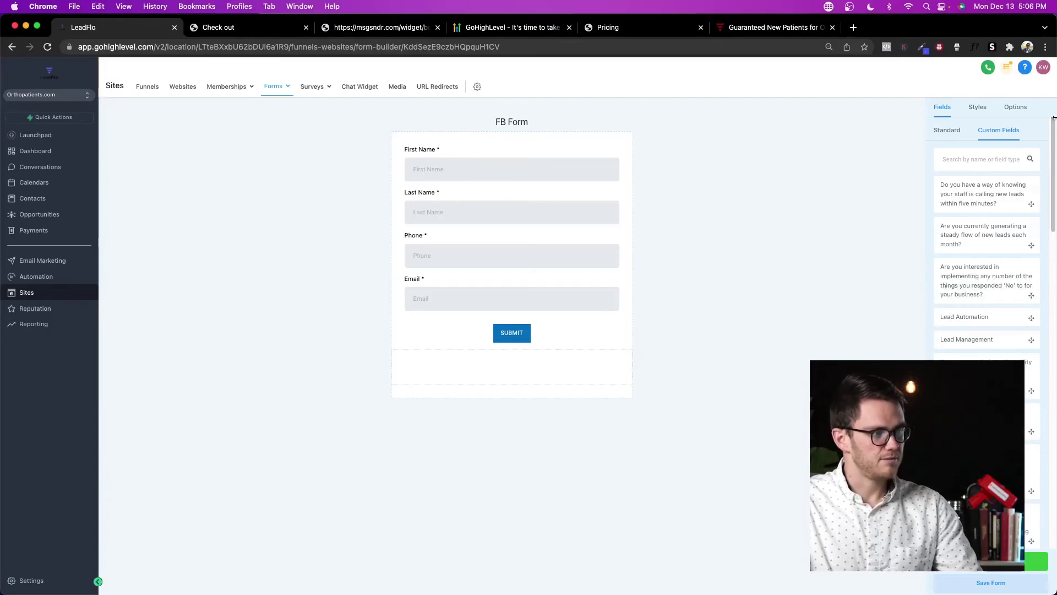
Step: Add the steady-flow-of-leads question below Email, then remove it again
left_click(947, 131)
left_click(1016, 135)
left_click_drag(994, 238, 505, 325)
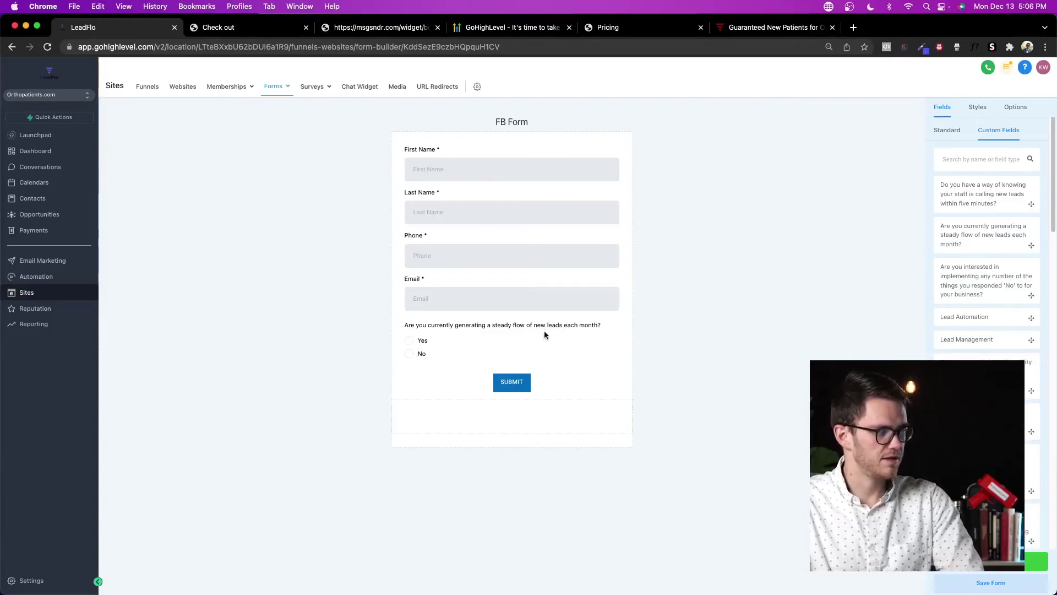
left_click_drag(540, 344, 874, 285)
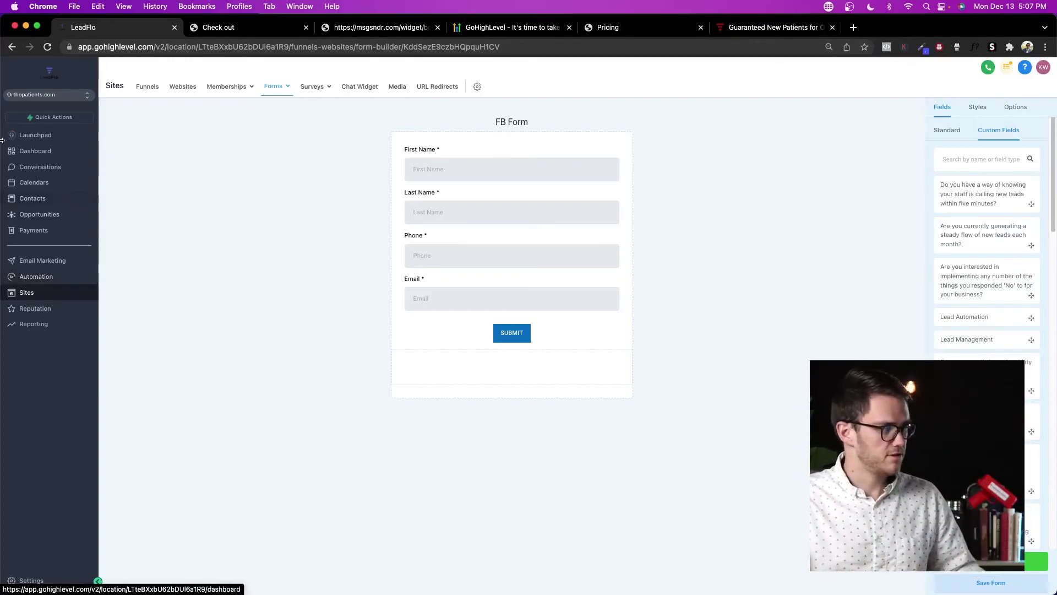
mouse_move(303, 97)
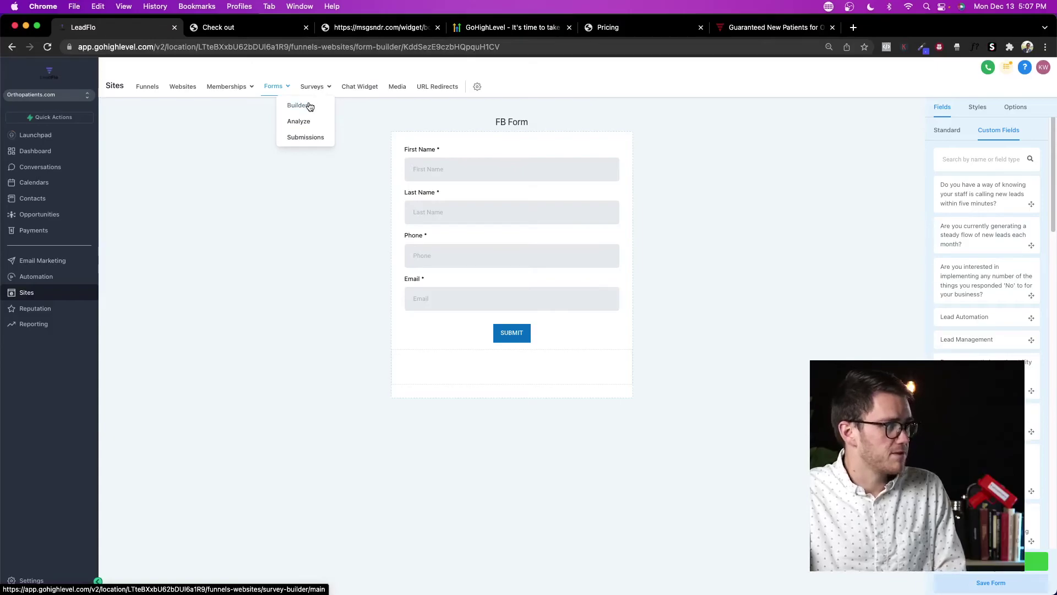
Step: Go to Surveys discarding unsaved form changes, and switch to the chiropractor location
left_click(310, 106)
left_click(635, 157)
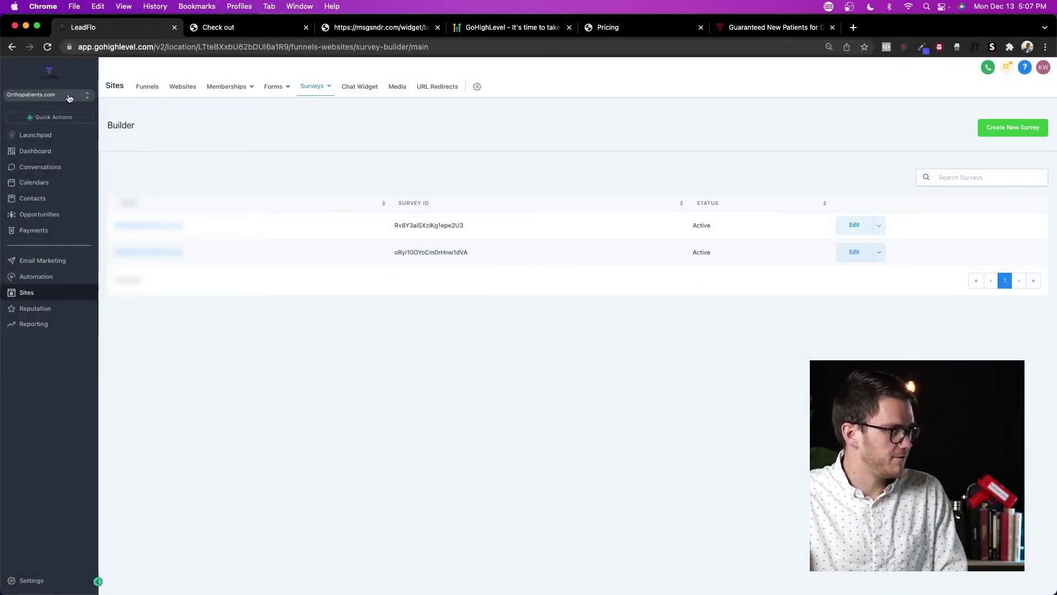
left_click(70, 96)
left_click(184, 198)
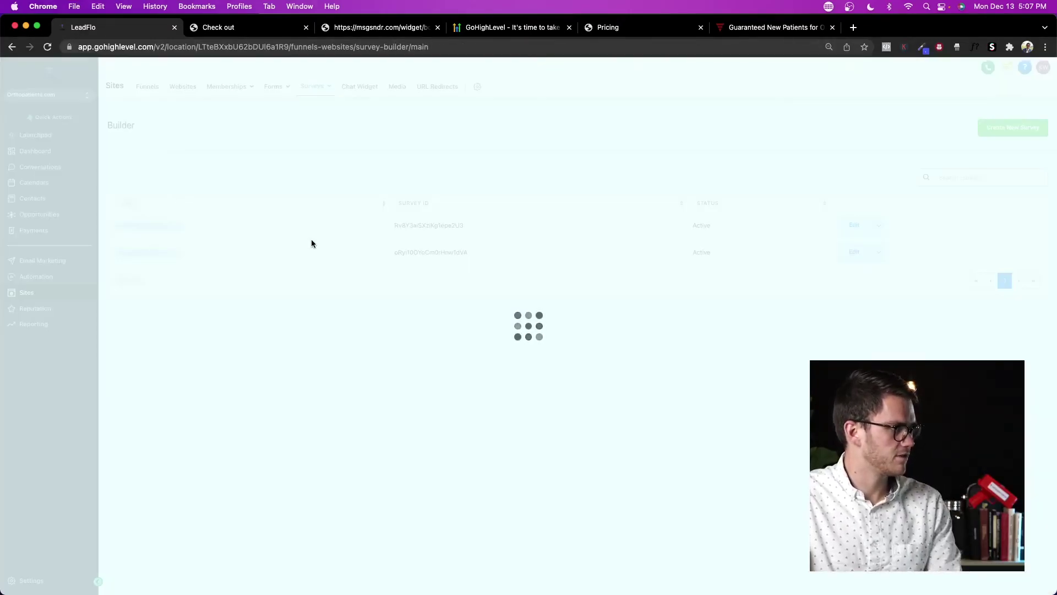
Step: Open the Pain Assessment Survey and review its slides, starting with the 1–10 pain rating
left_click(165, 230)
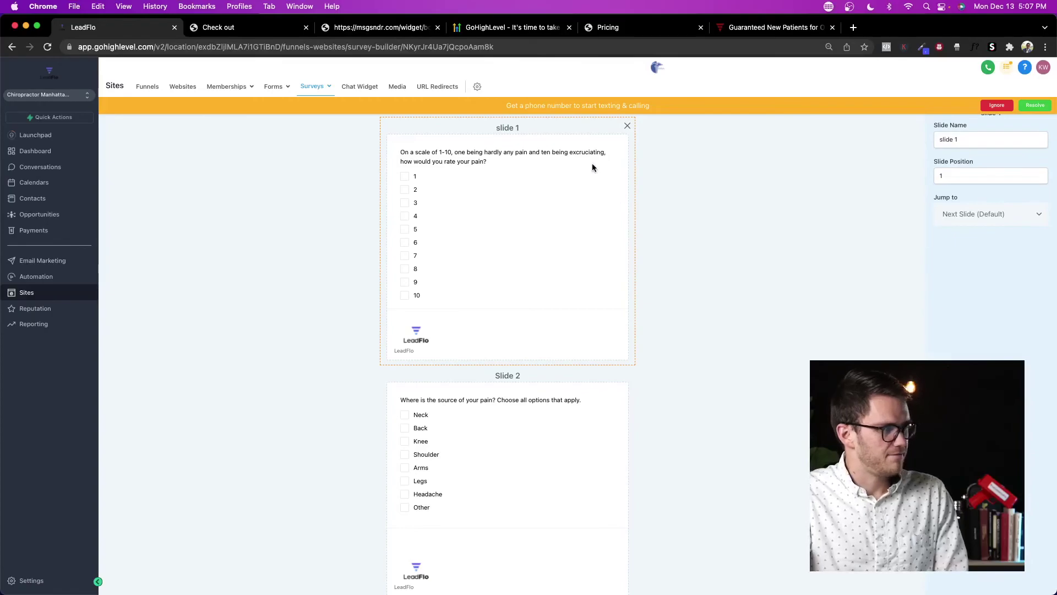
scroll(590, 208, "down", 20)
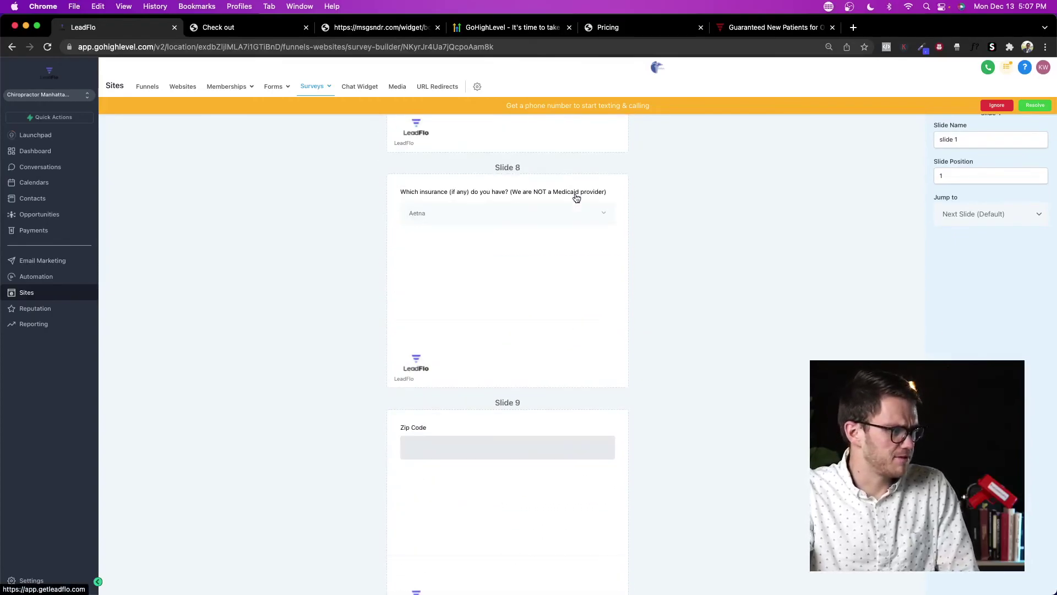
scroll(577, 199, "up", 20)
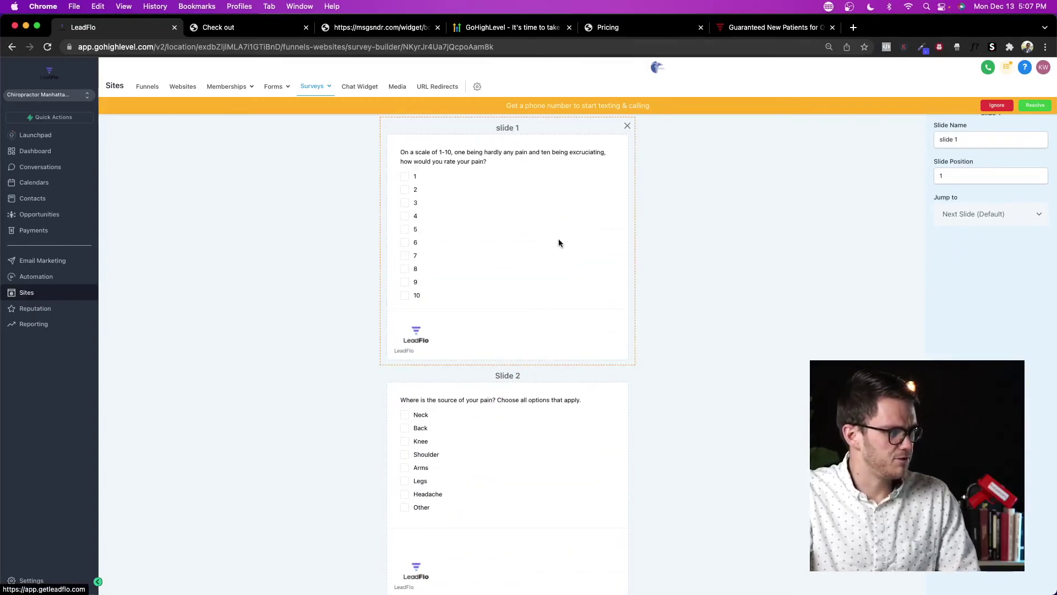
left_click(427, 202)
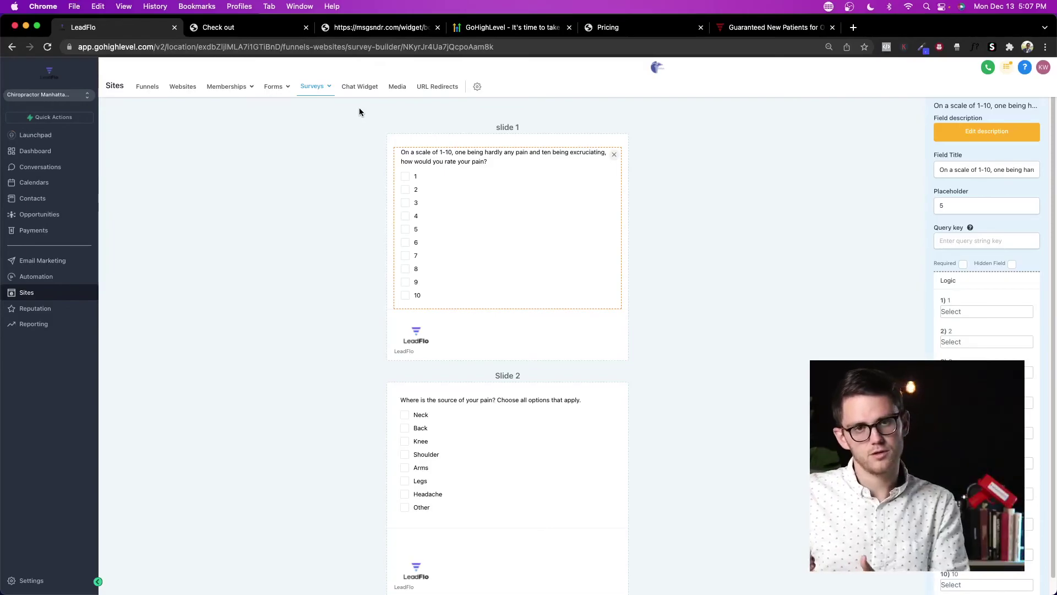
scroll(449, 279, "down", 4)
scroll(448, 286, "up", 4)
scroll(402, 298, "down", 5)
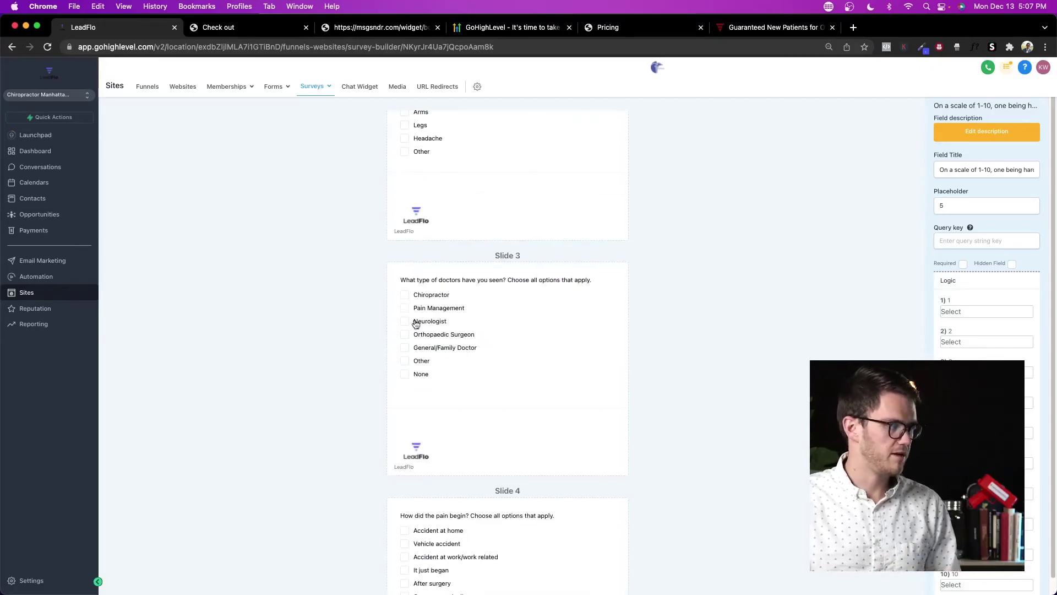
scroll(418, 339, "down", 20)
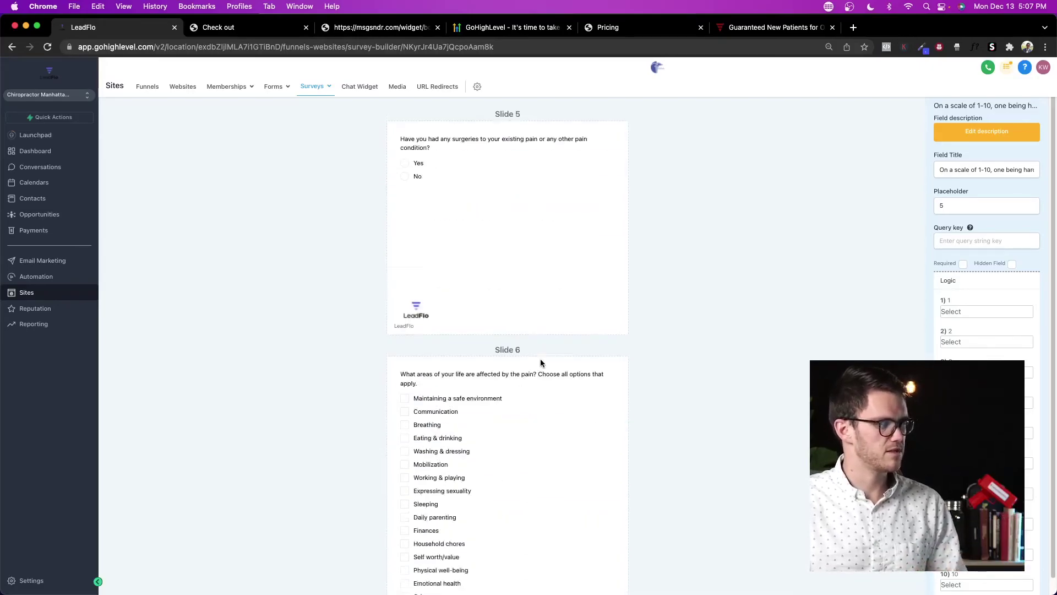
scroll(540, 358, "down", 6)
scroll(543, 358, "up", 20)
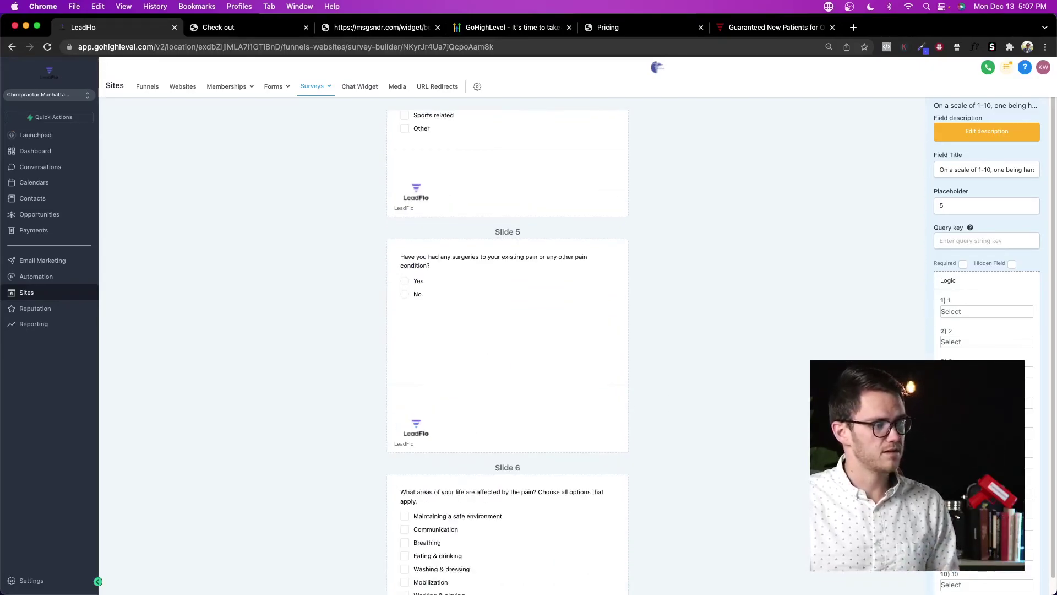
scroll(723, 267, "up", 2)
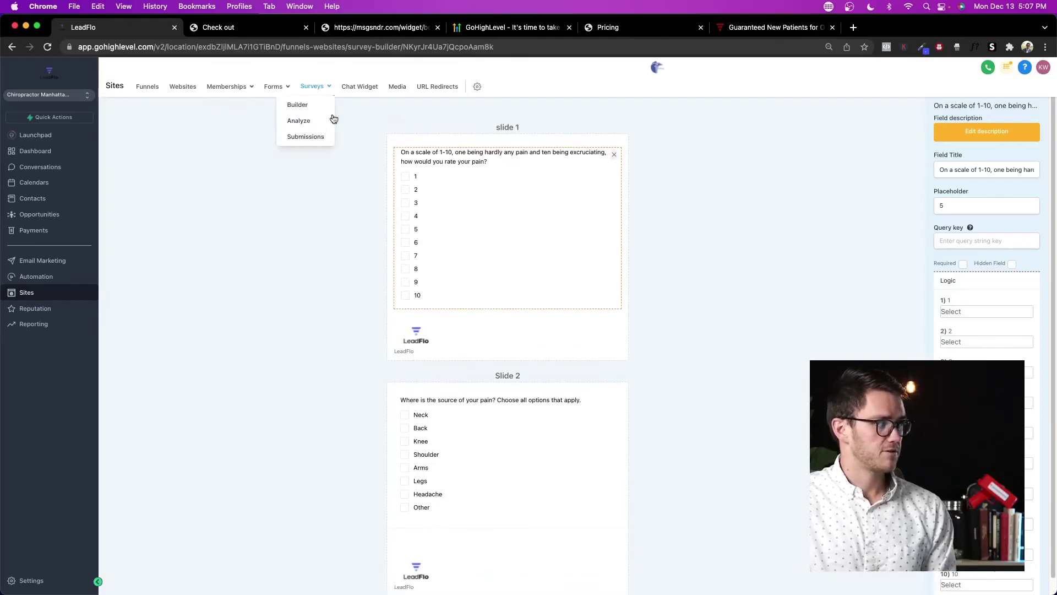
Step: Open the chat widget settings without saving the survey, expanding chat window and acknowledgement sections
left_click(362, 95)
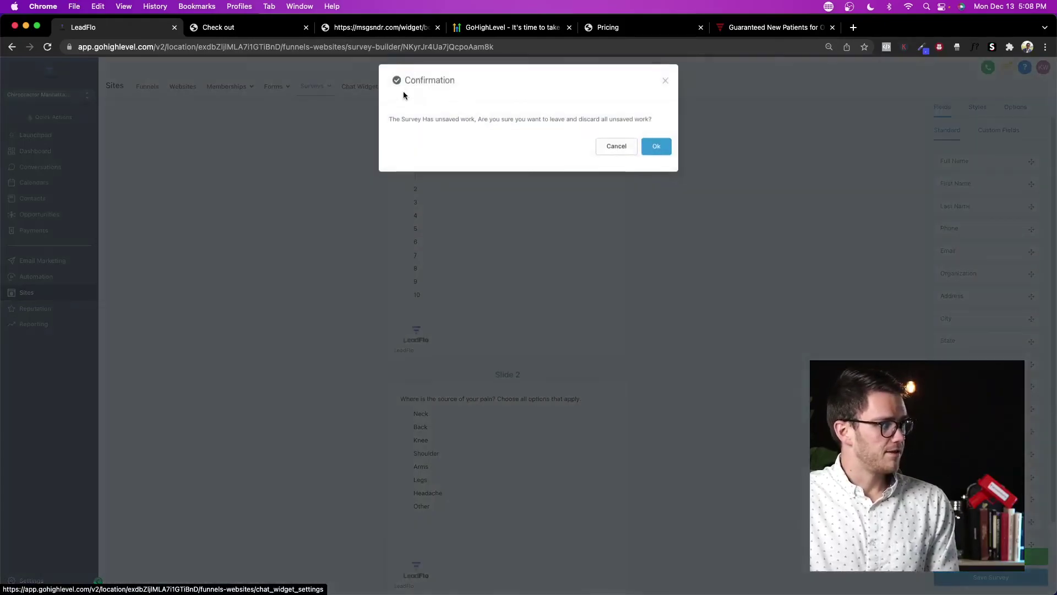
left_click(656, 145)
scroll(357, 309, "down", 1)
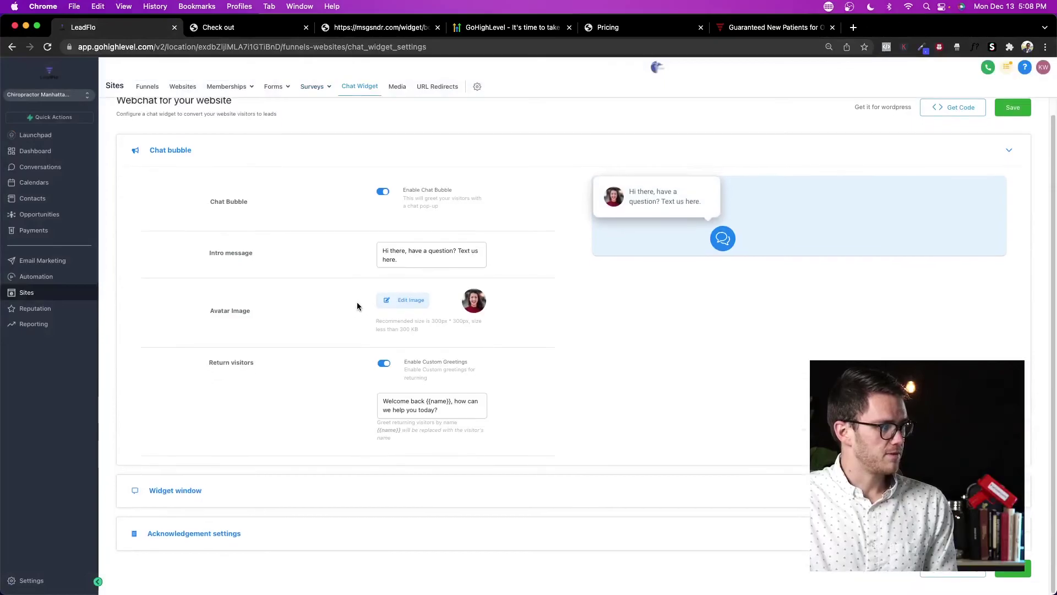
left_click(282, 501)
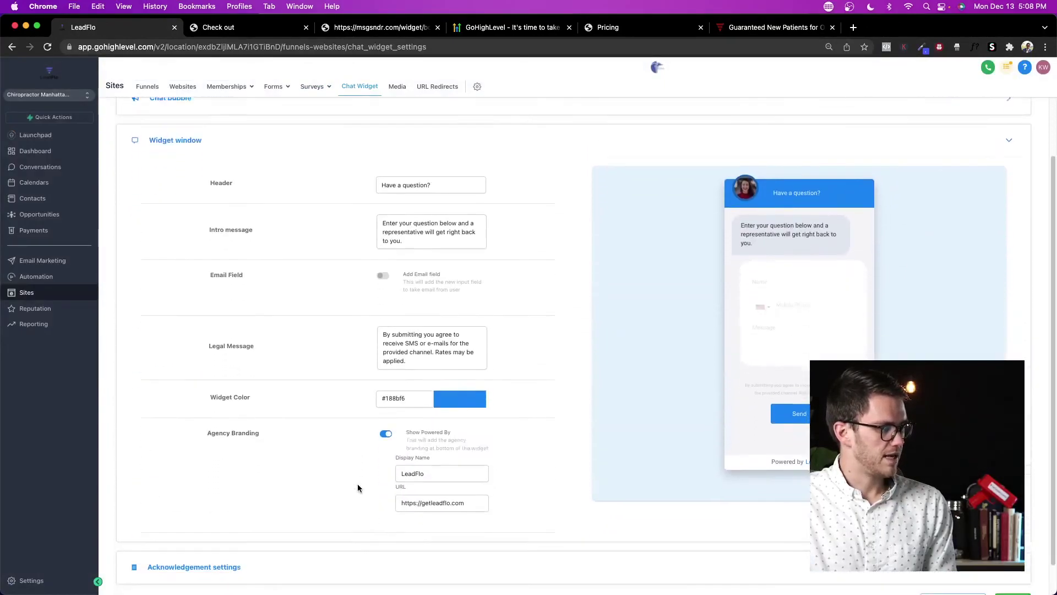
left_click(372, 544)
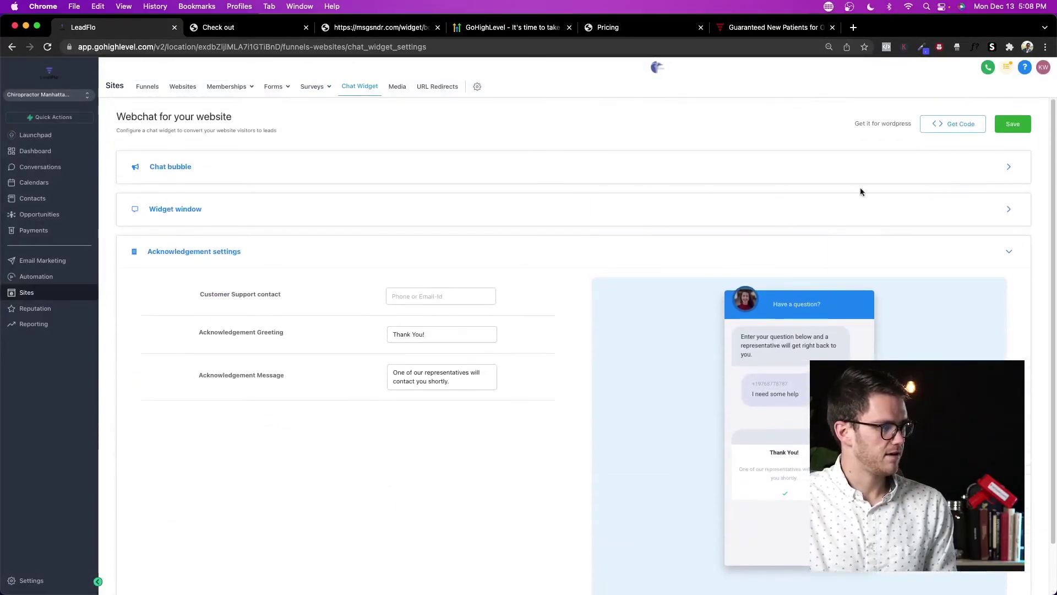
Step: View the chat widget's embed code in both Google Tag Manager and plain versions
left_click(943, 127)
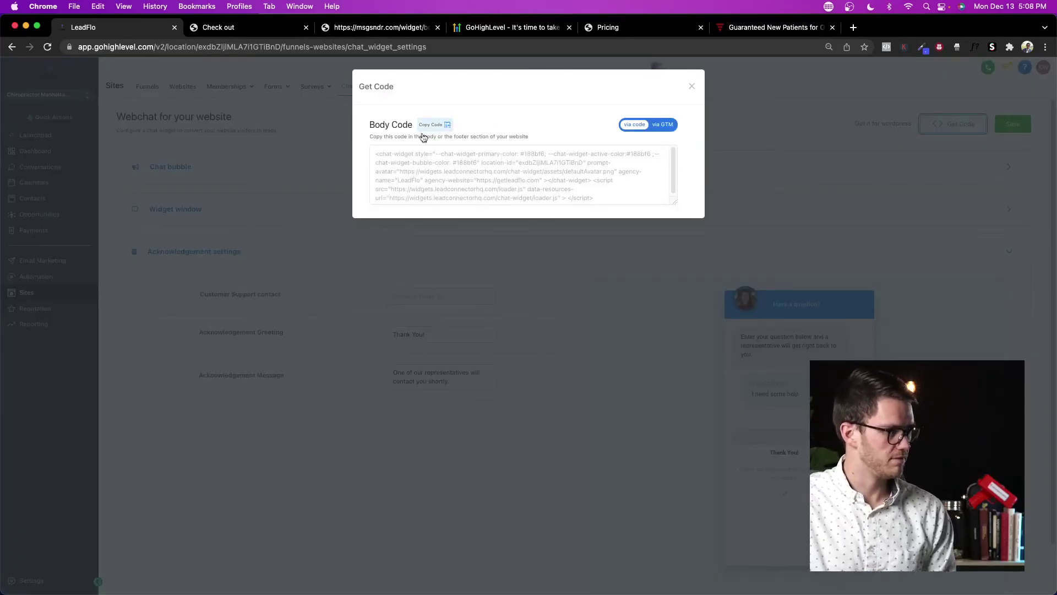
left_click(666, 126)
left_click(632, 125)
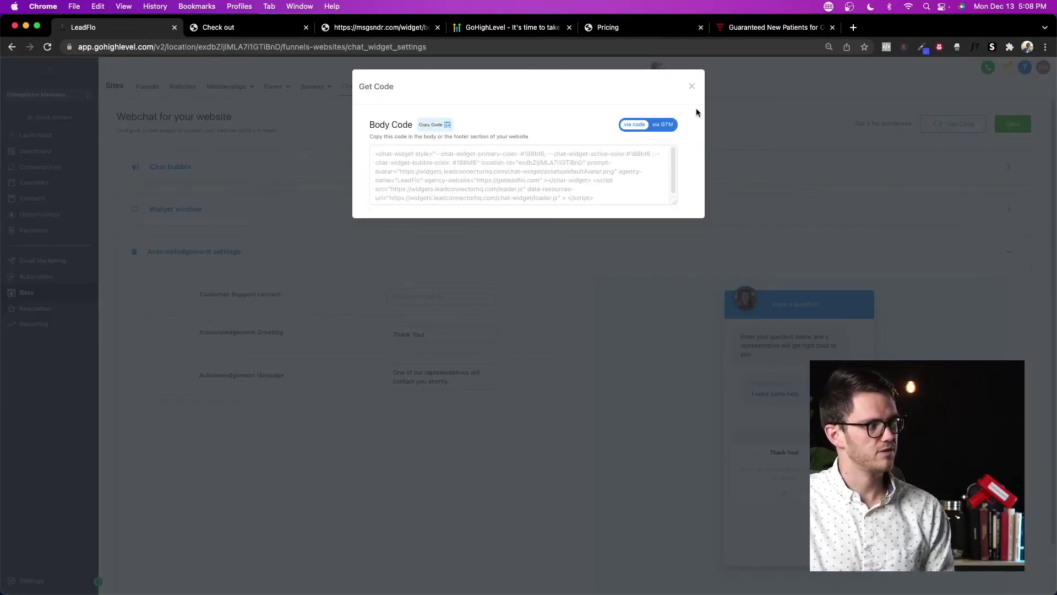
left_click(692, 88)
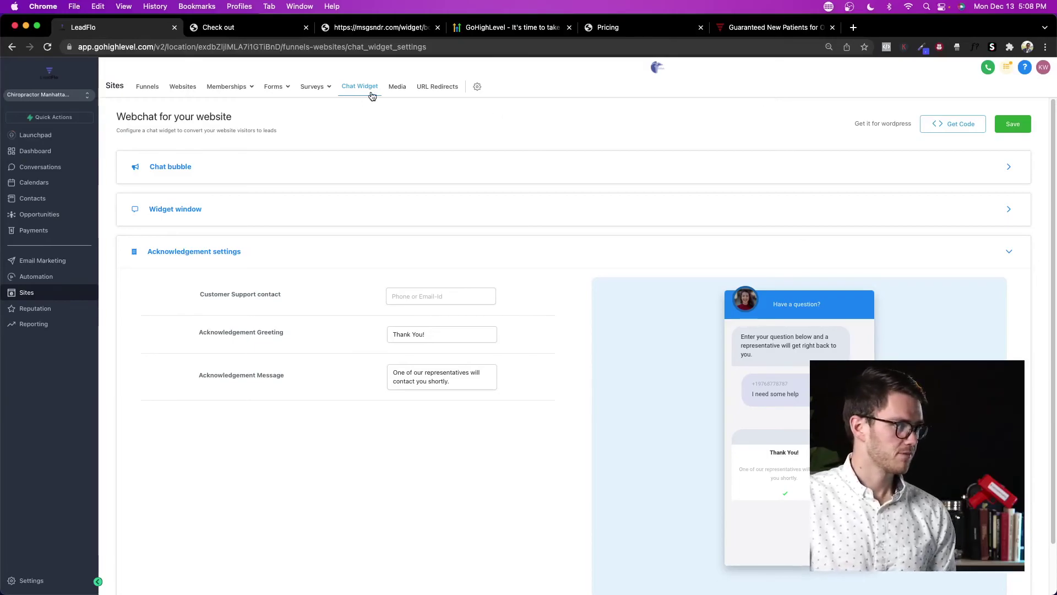
Step: Look at the Media and URL Redirects pages, then open the Reputation overview
left_click(397, 92)
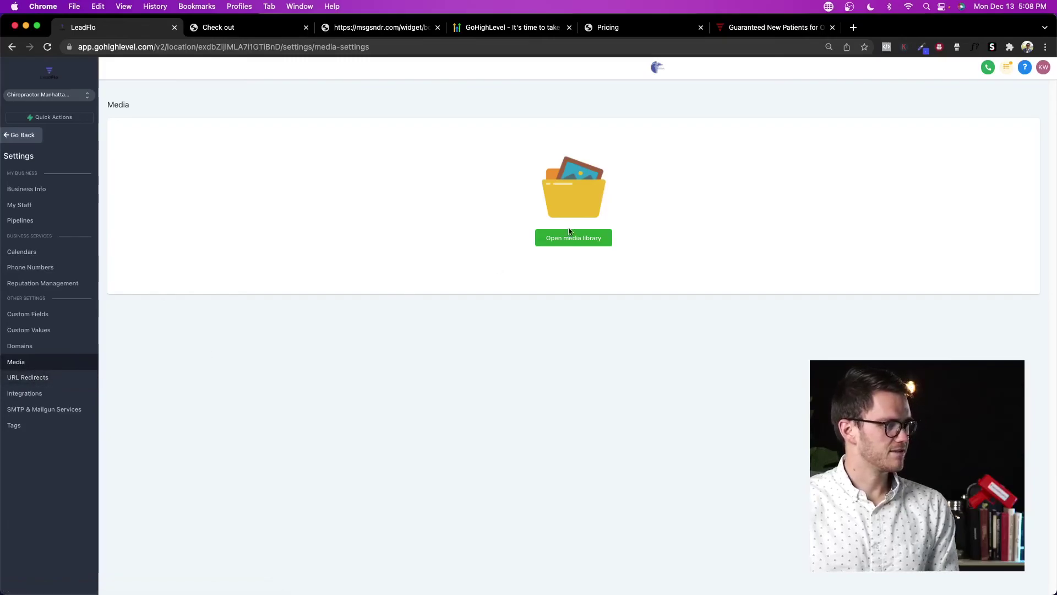
left_click(10, 138)
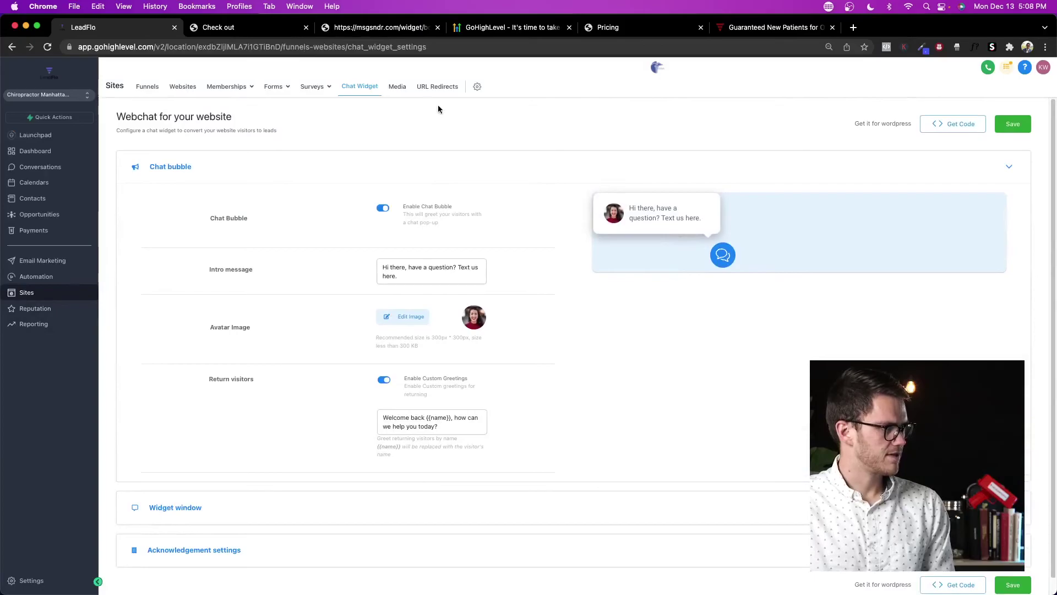
left_click(438, 88)
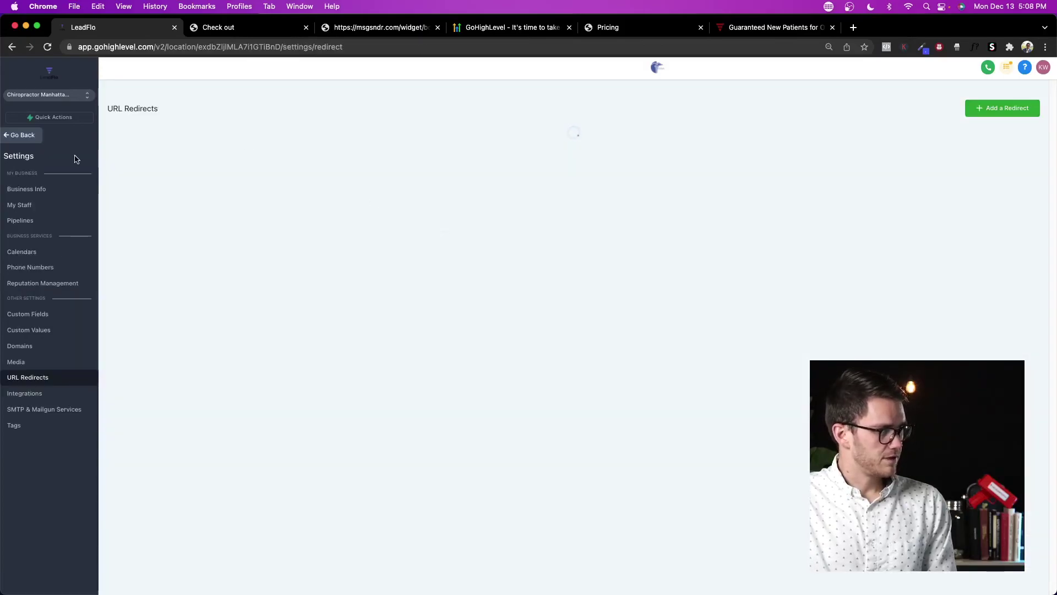
left_click(15, 138)
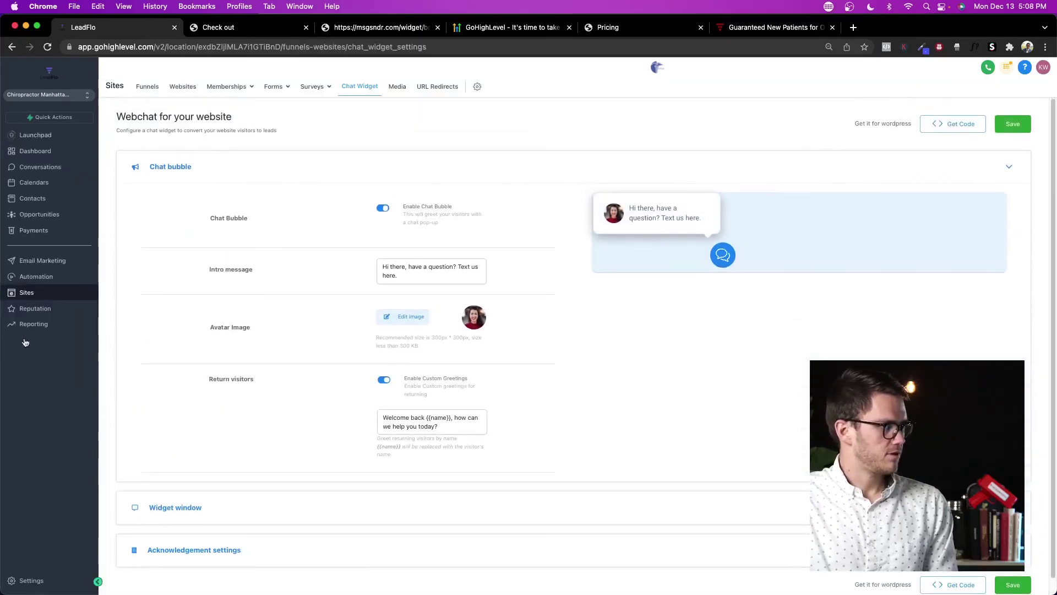
left_click(63, 312)
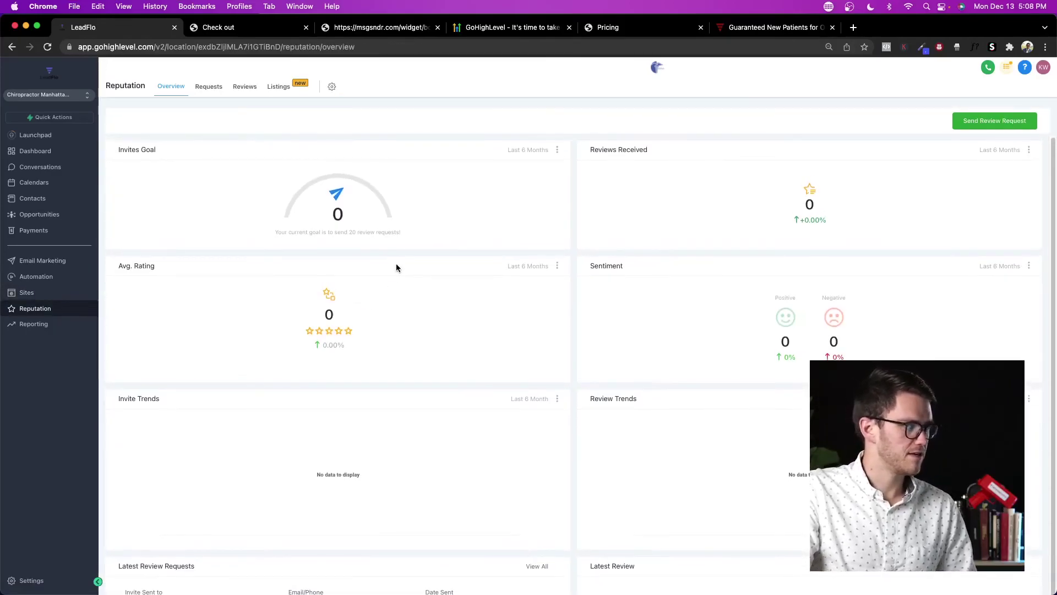
Step: Fill a review request with an existing contact and a test email, then close without sending
left_click(1000, 126)
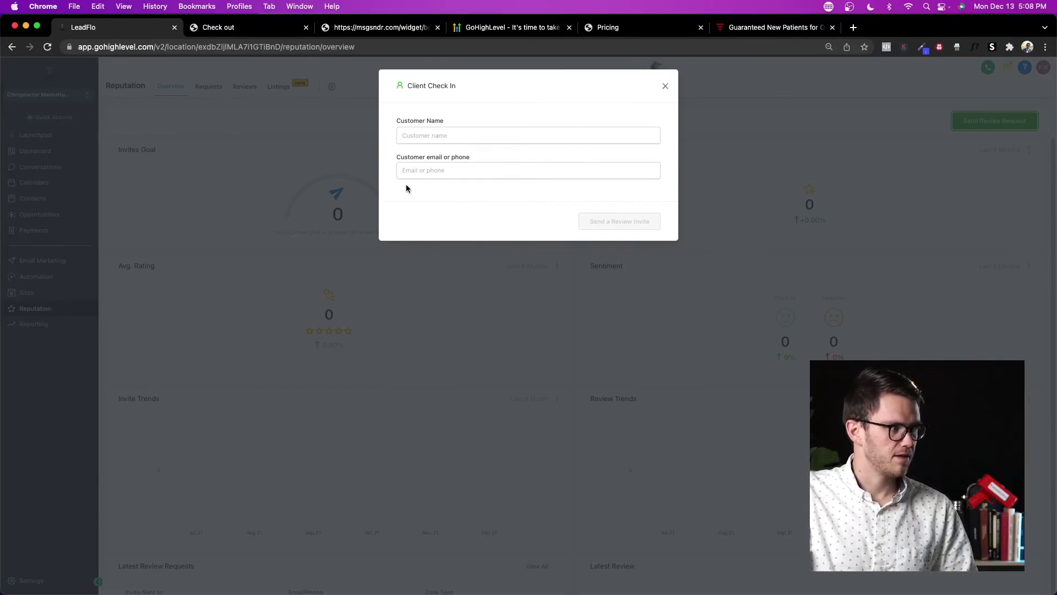
left_click(432, 135)
left_click(435, 158)
left_click(487, 172)
type("test@test.com")
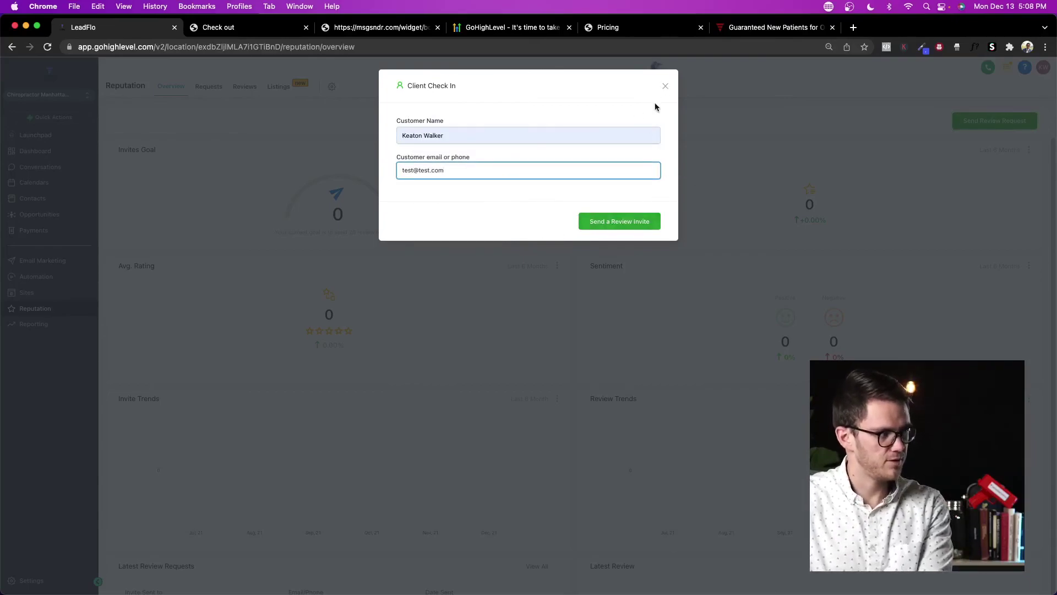
left_click(665, 86)
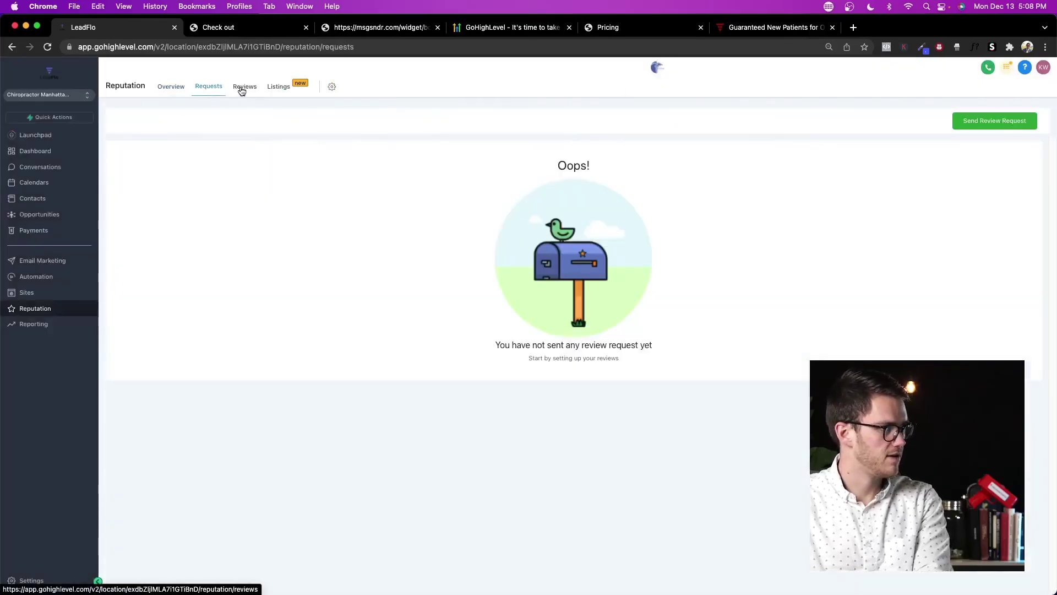
Step: Browse Reviews, Reputation Management settings, Listings and Requests, then open Reporting
left_click(245, 88)
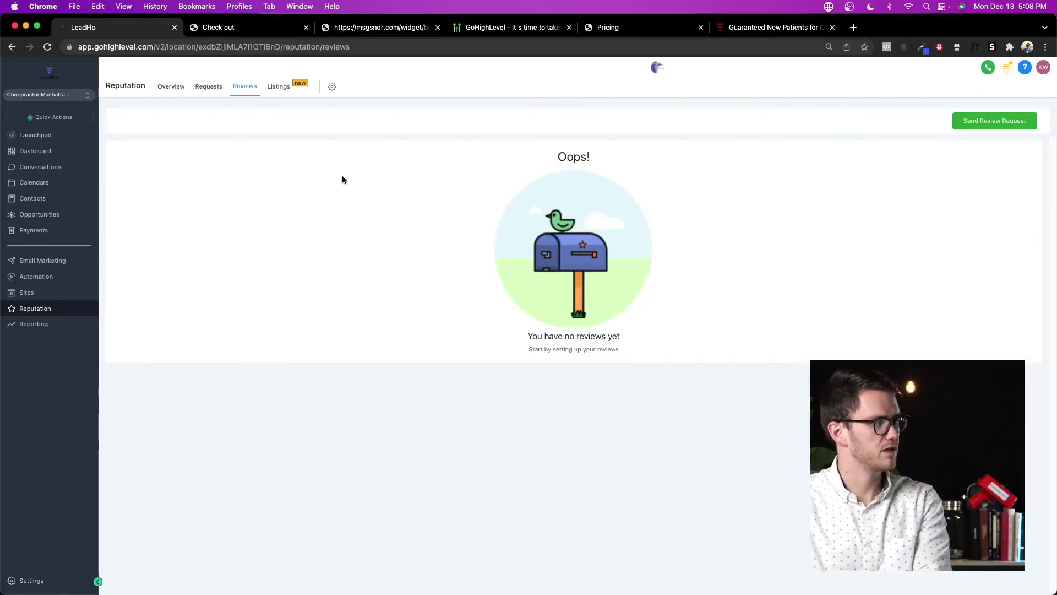
left_click(37, 584)
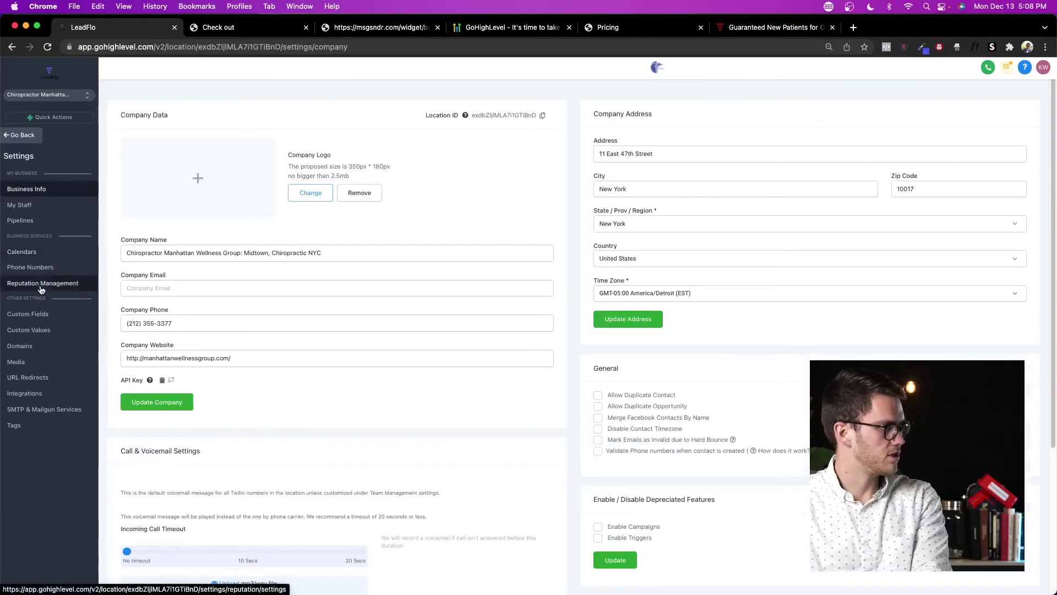
left_click(41, 284)
left_click(17, 136)
left_click(278, 88)
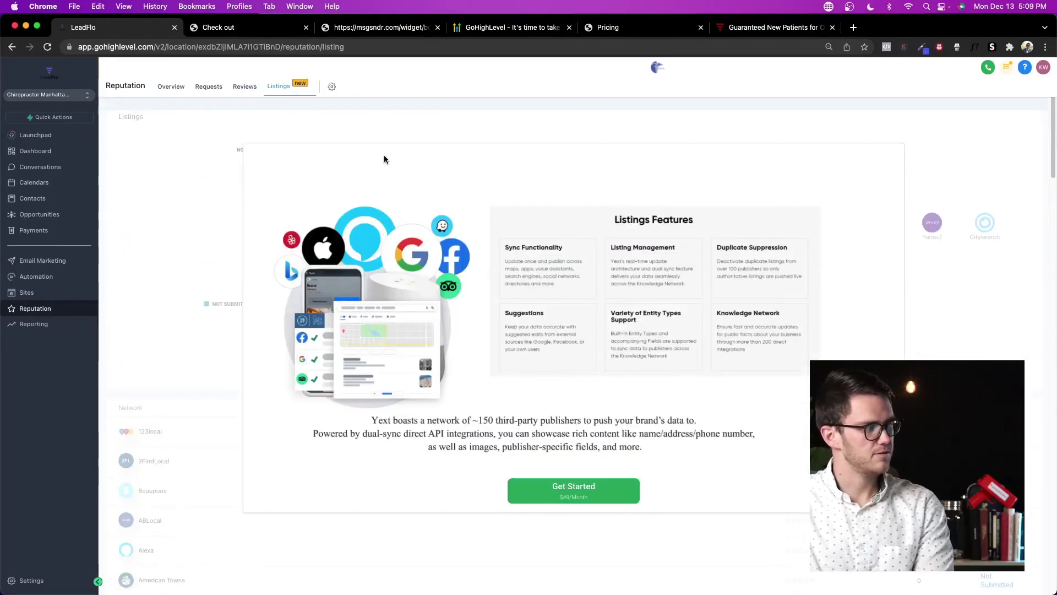
left_click(243, 89)
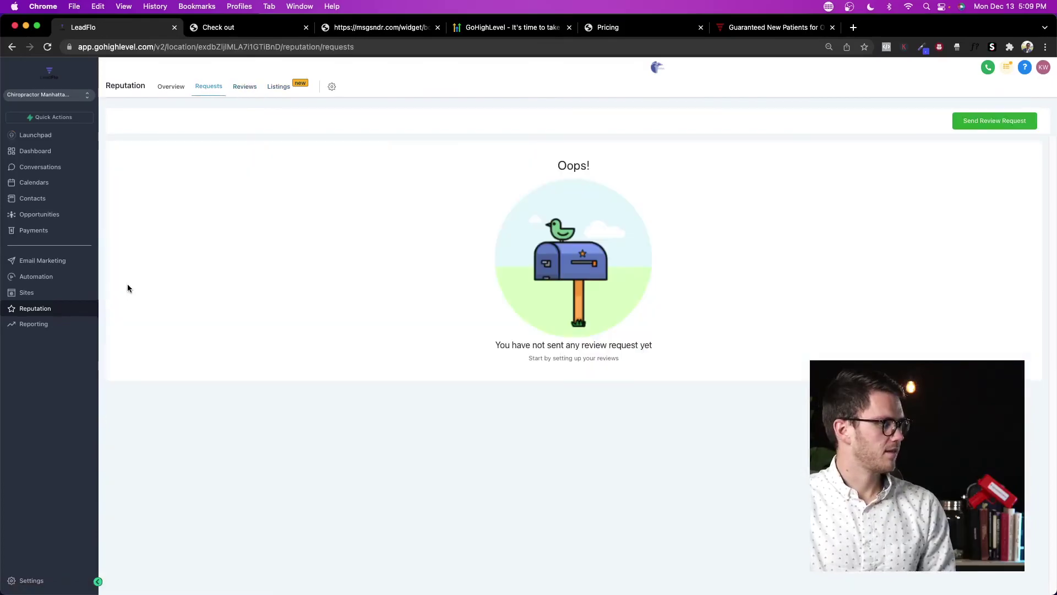
left_click(49, 324)
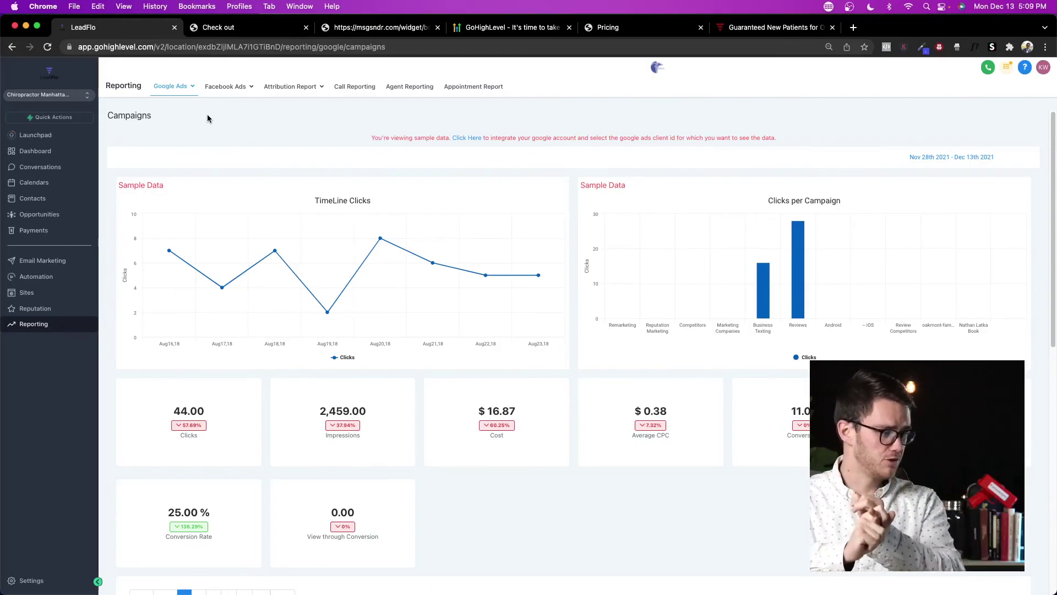
Step: Switch to the Orthopatients.com sub-account and view its Facebook Ads campaign reporting
scroll(266, 276, "down", 10)
scroll(419, 316, "up", 4)
scroll(428, 320, "up", 6)
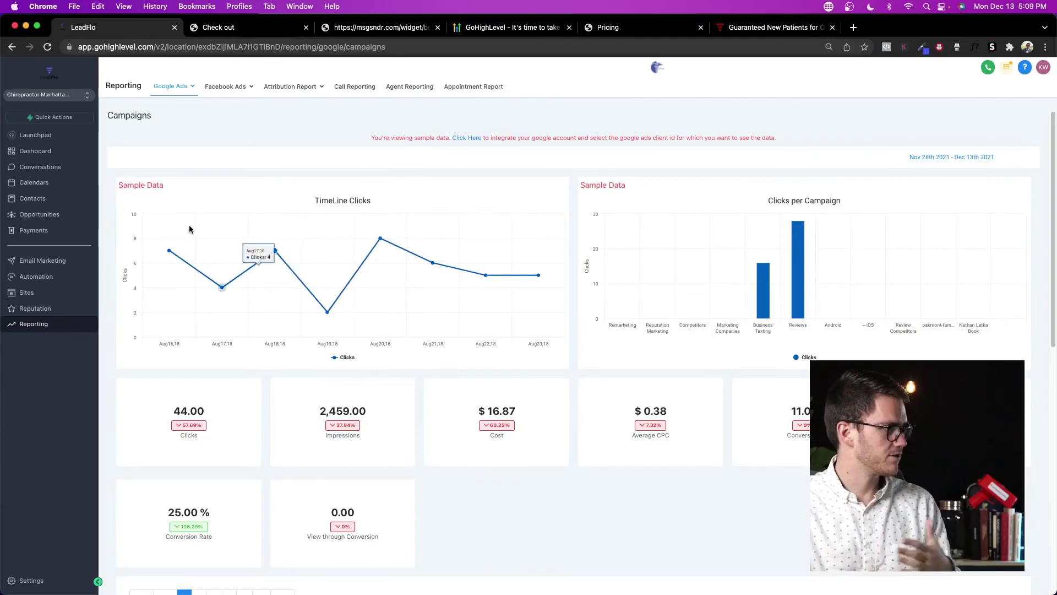
left_click(47, 95)
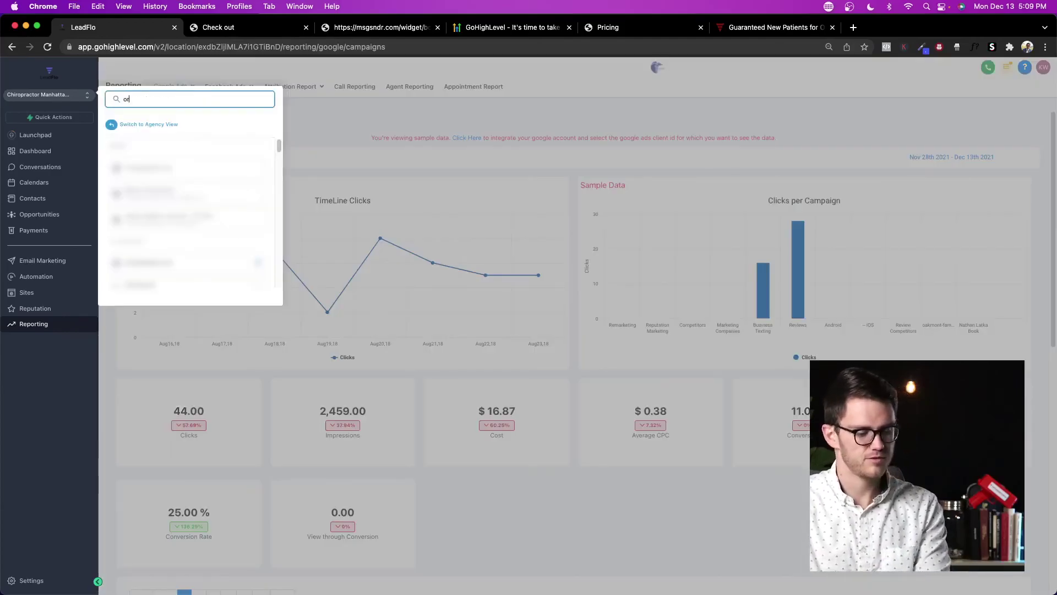
left_click(187, 167)
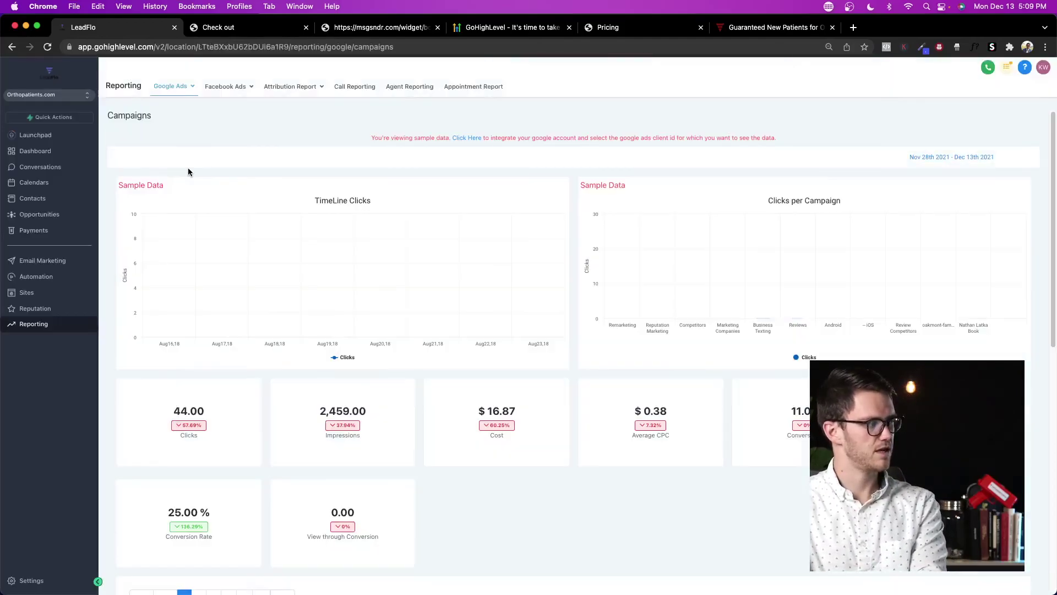
left_click(219, 104)
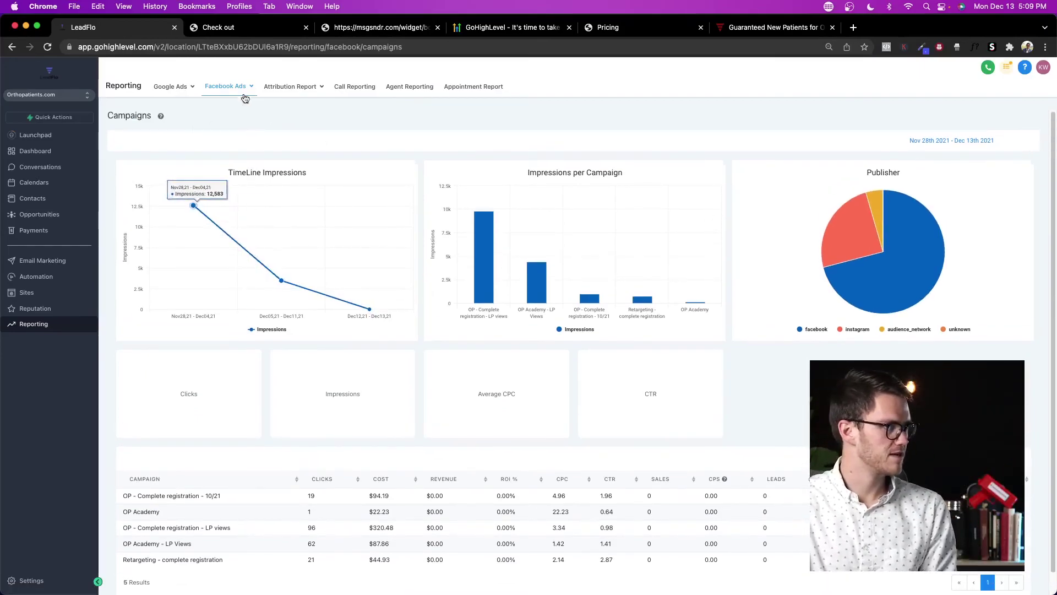
Step: Review the Attribution Conversion Report and then the Call Reporting statistics
left_click(290, 86)
left_click(287, 106)
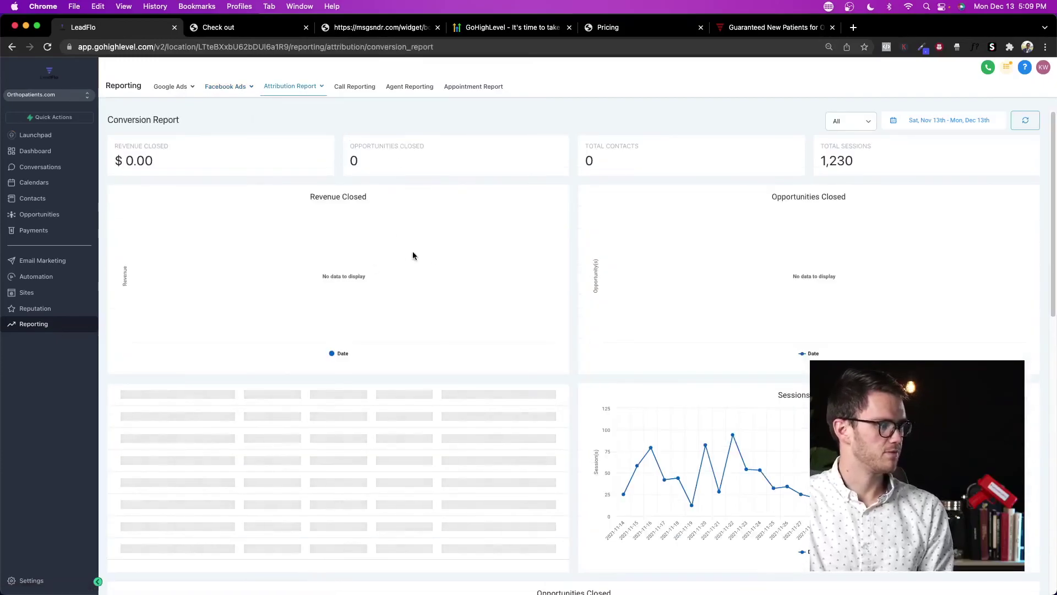
scroll(418, 253, "down", 5)
scroll(438, 242, "down", 7)
scroll(440, 237, "up", 5)
scroll(441, 232, "down", 1)
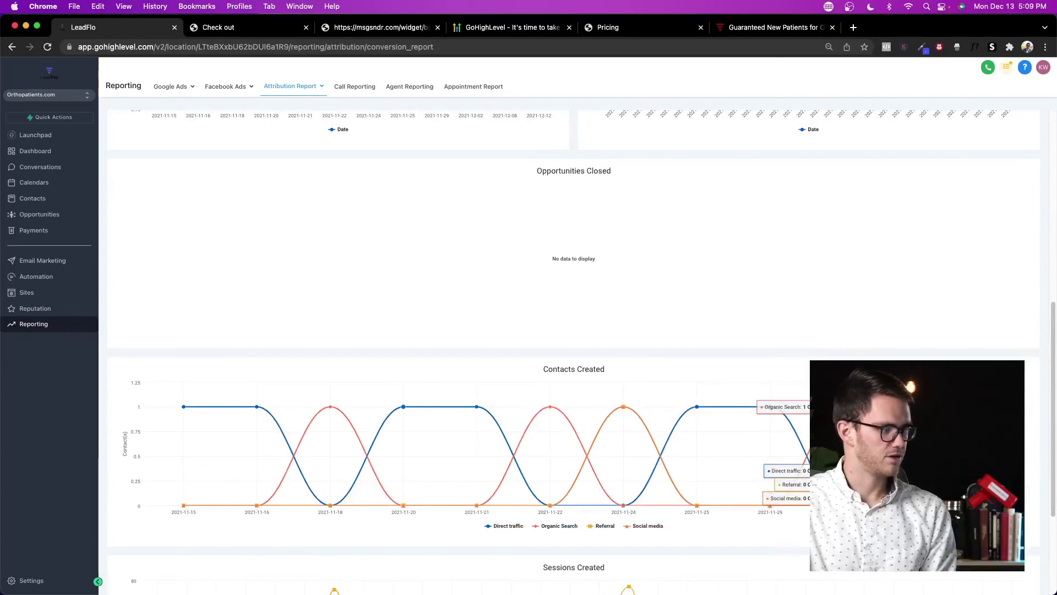
scroll(677, 346, "up", 8)
left_click(355, 86)
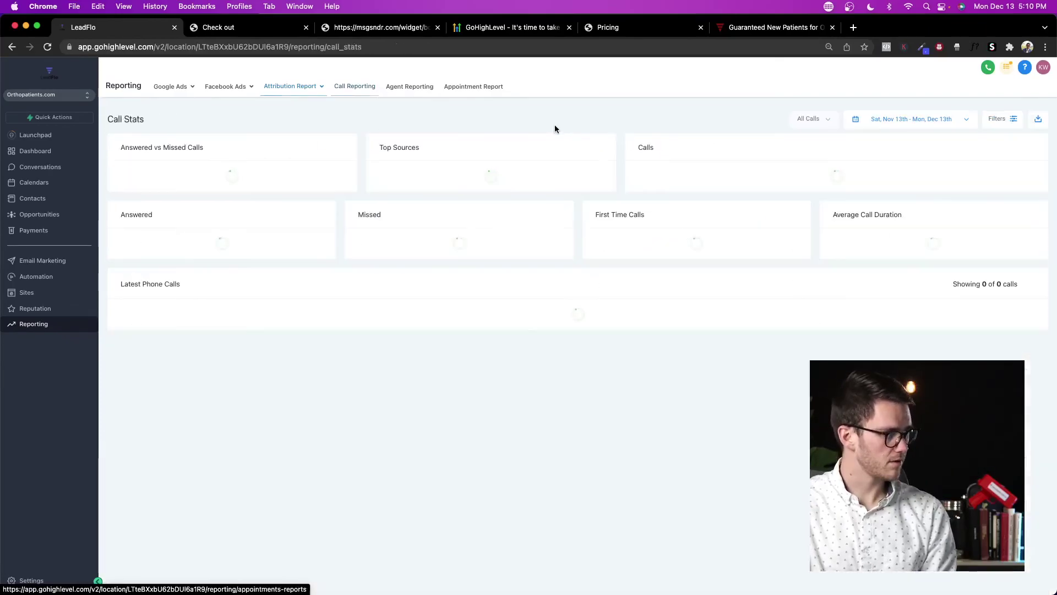
Step: Switch to a different sub-account and open its Conversations inbox
left_click(65, 101)
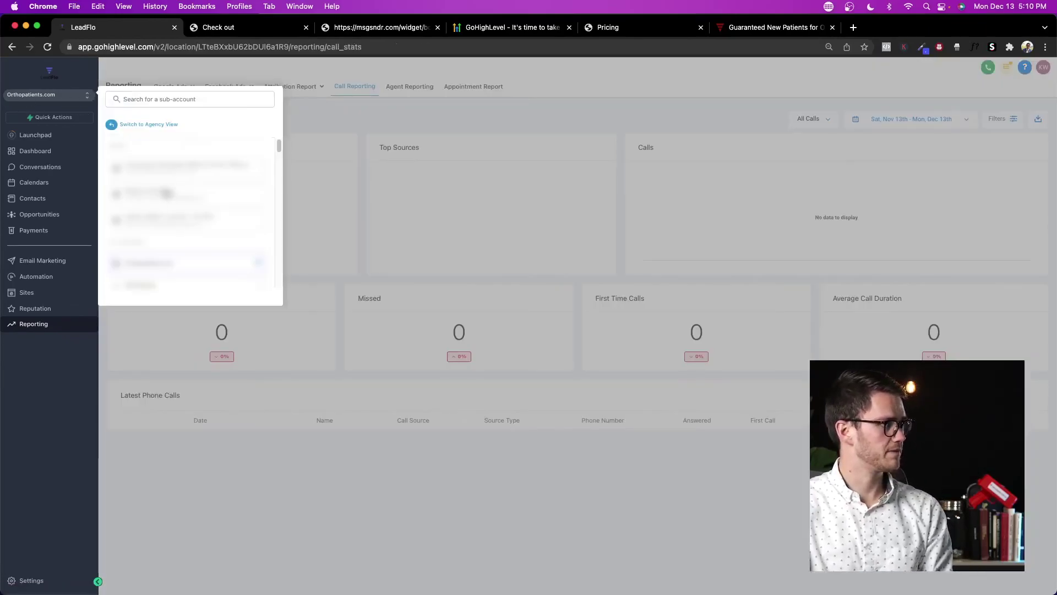
left_click(179, 197)
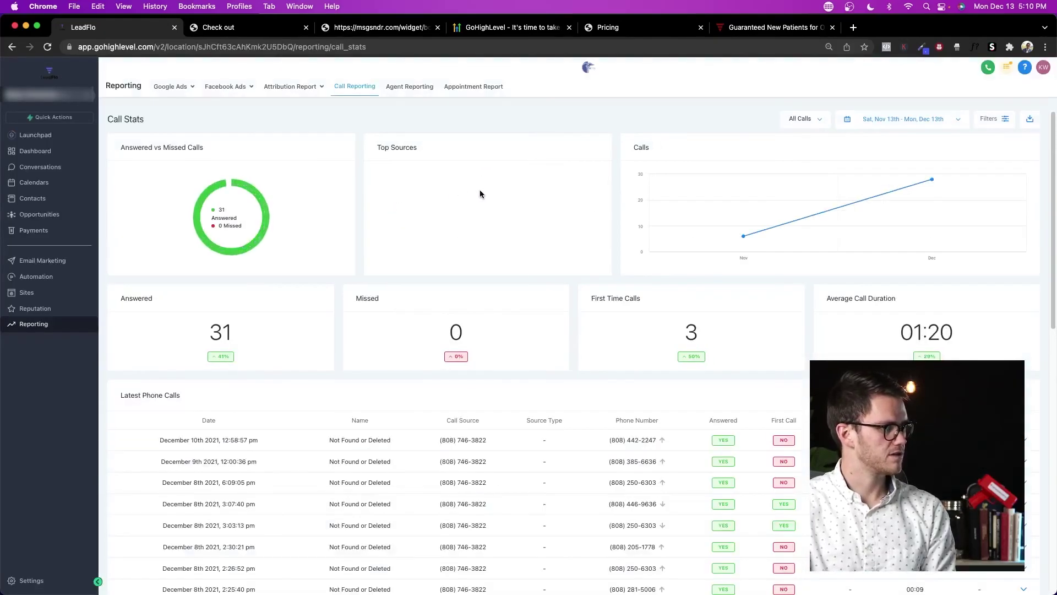
scroll(478, 192, "down", 10)
scroll(475, 189, "up", 8)
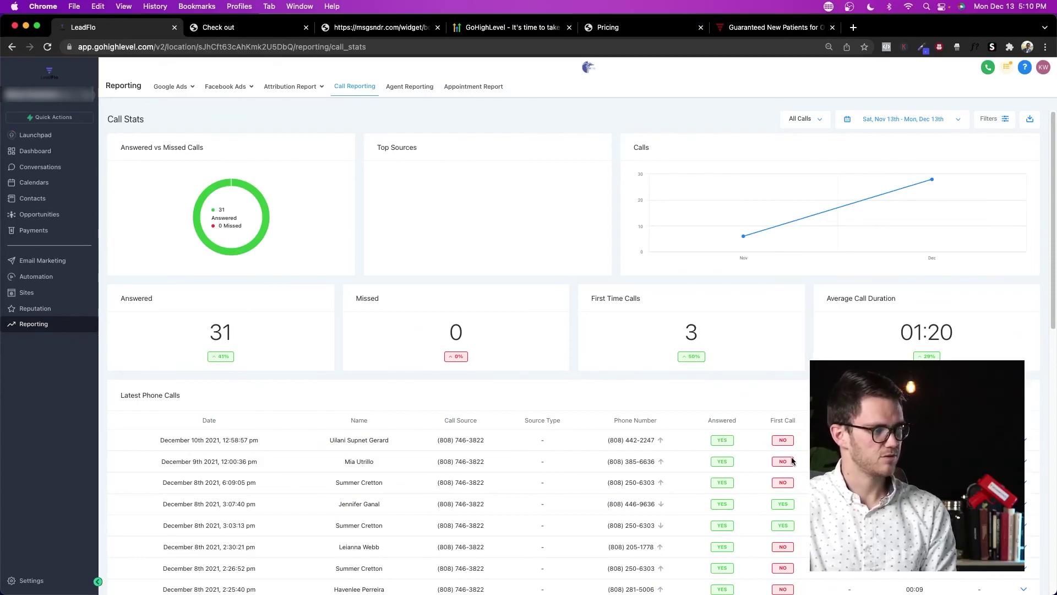
left_click(40, 167)
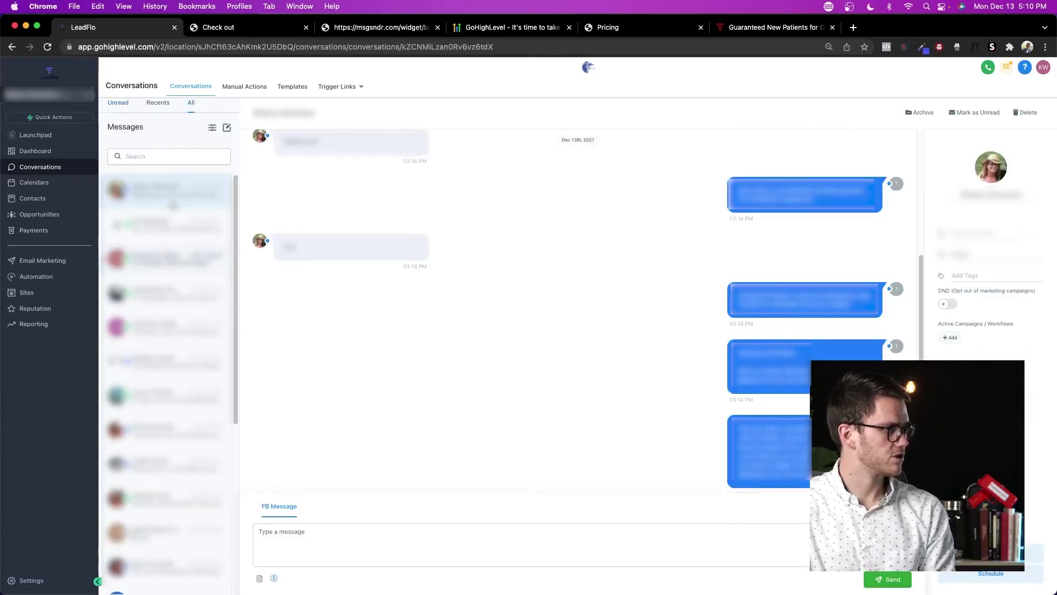
Step: Scroll the conversation, then open Call Reporting showing 31 answered calls and 01:20 average duration
scroll(558, 265, "up", 3)
scroll(559, 269, "down", 2)
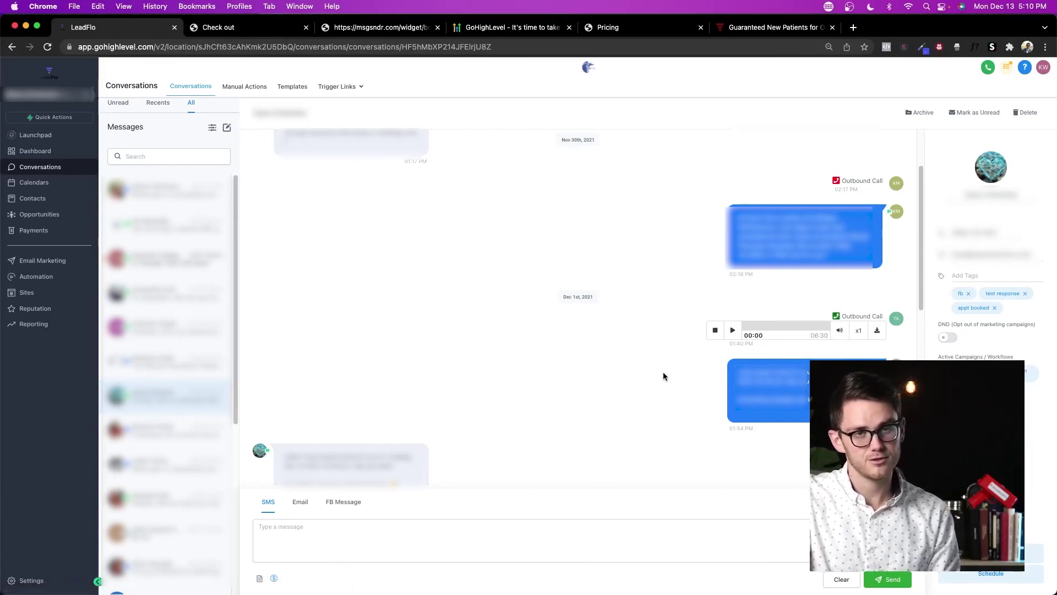
left_click(48, 325)
left_click(350, 88)
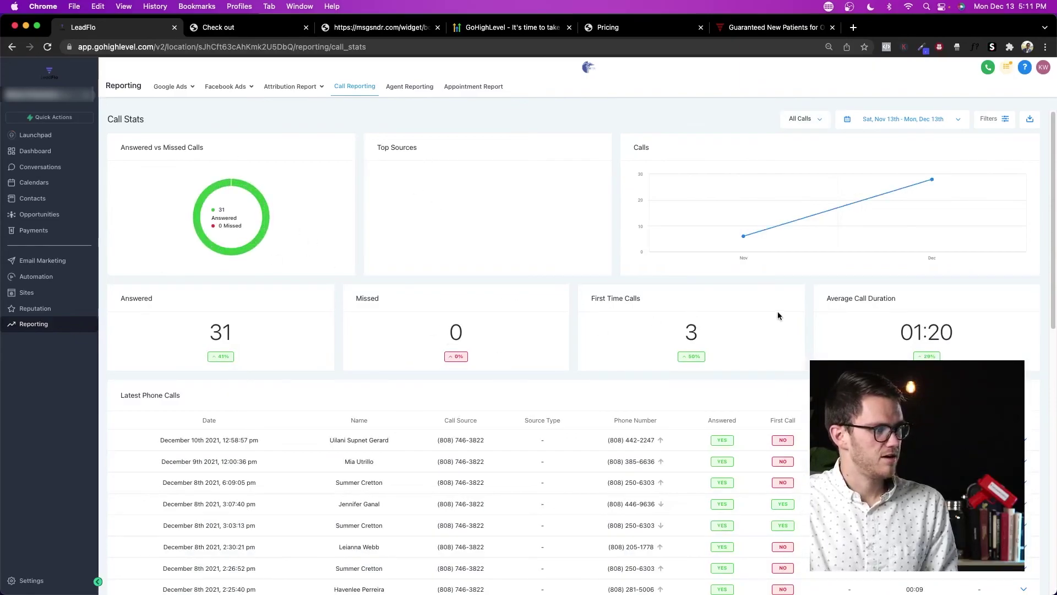
Step: Check Agent Reporting, then open the Appointment Report and briefly toggle its Filters panel
left_click(420, 92)
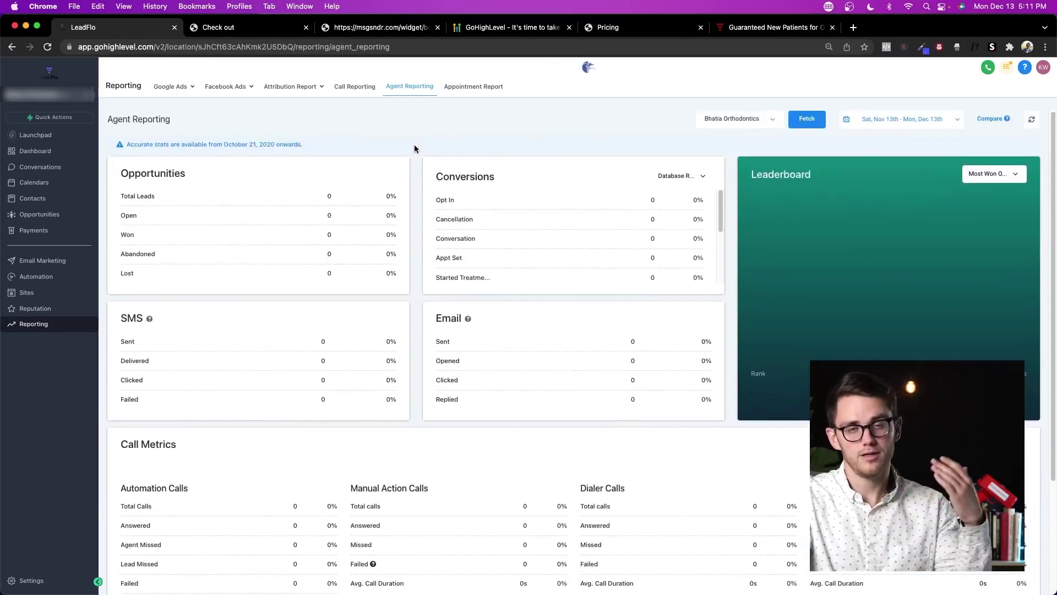
left_click(481, 90)
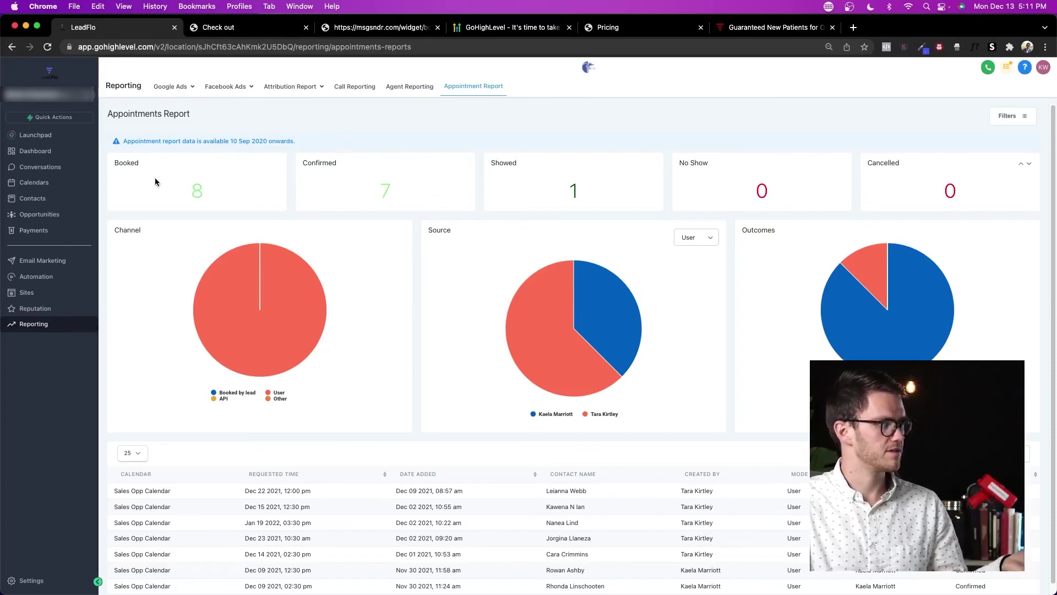
left_click(1006, 123)
left_click(997, 119)
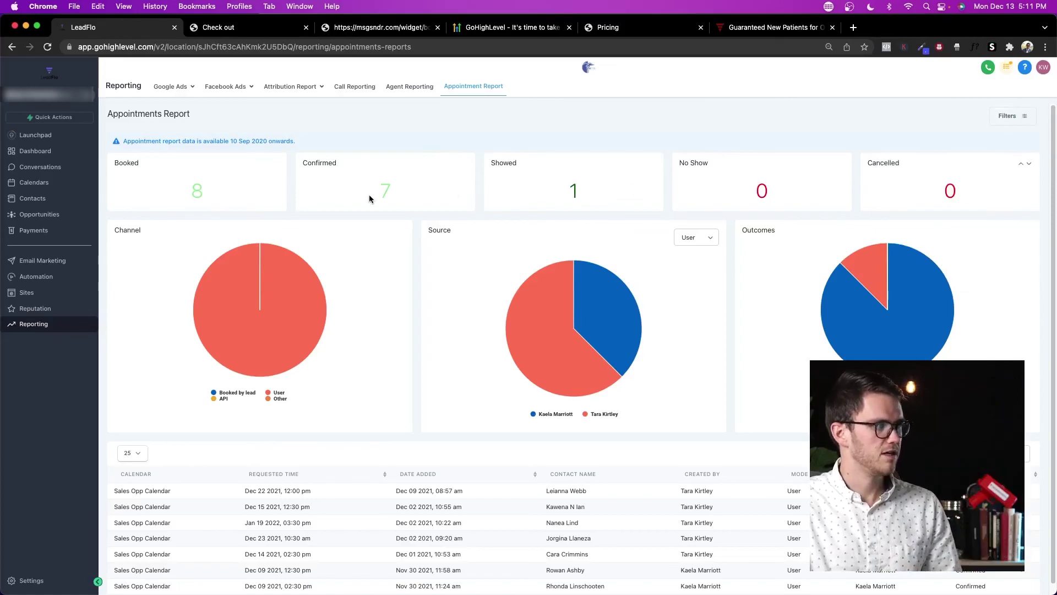